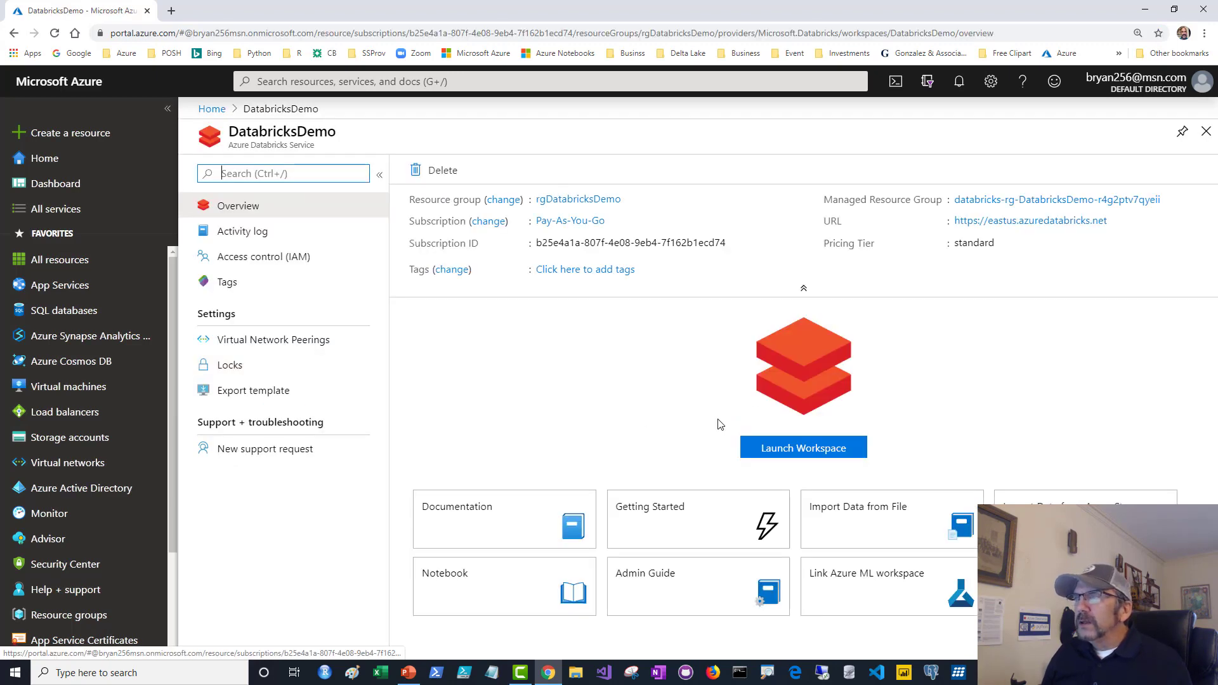
Launch the DatabricksDemo workspace from its Azure Portal overview page.
{"action": "left_click", "coordinate": [790, 453]}
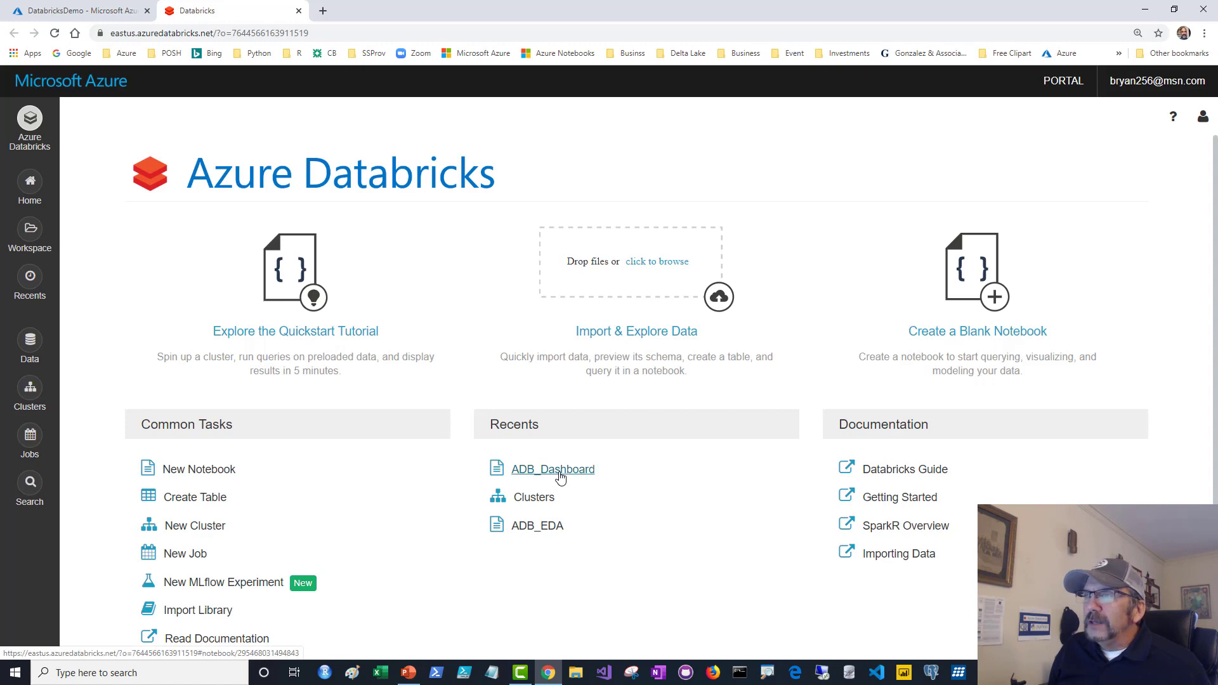
Start the terminated democluster from the Clusters list and confirm so it runs with 2 nodes.
{"action": "left_click", "coordinate": [31, 237]}
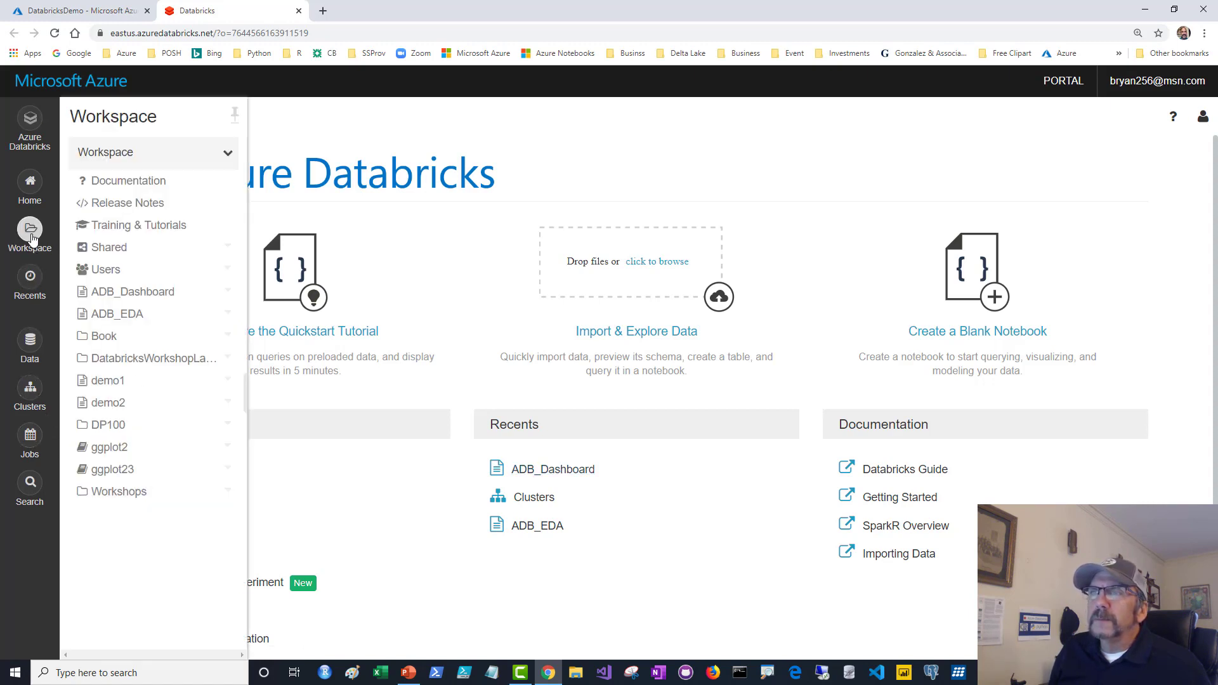
{"action": "left_click", "coordinate": [28, 398]}
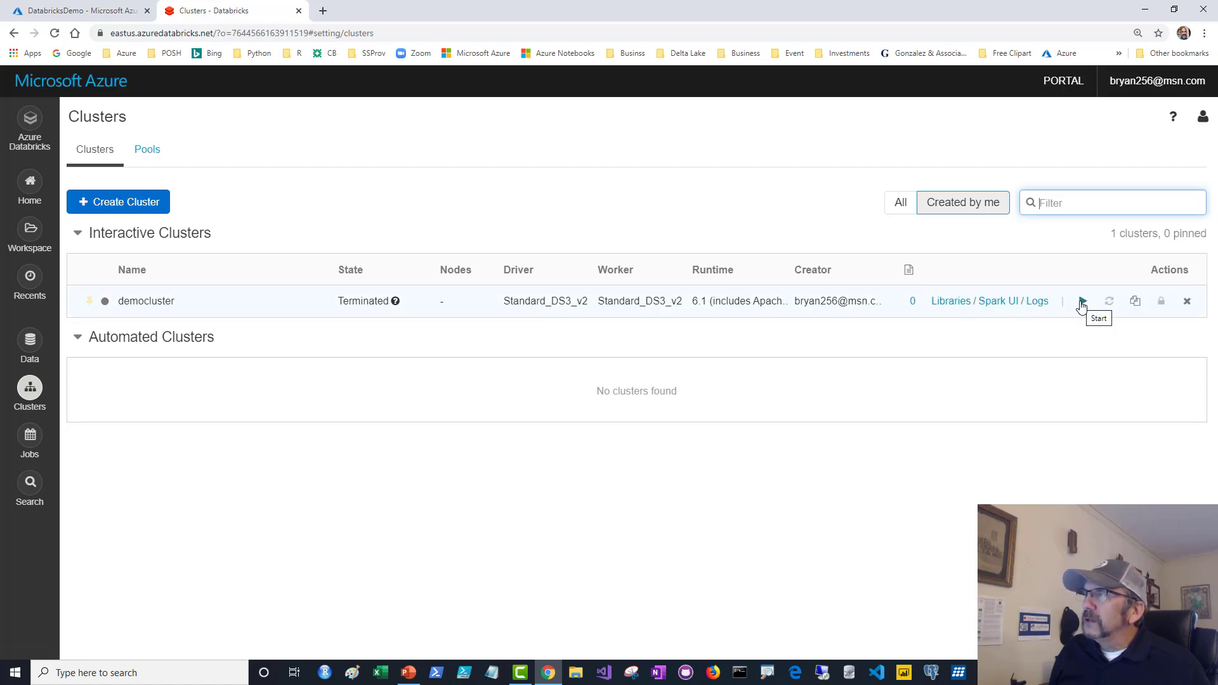
{"action": "left_click", "coordinate": [1081, 303]}
{"action": "left_click", "coordinate": [742, 214]}
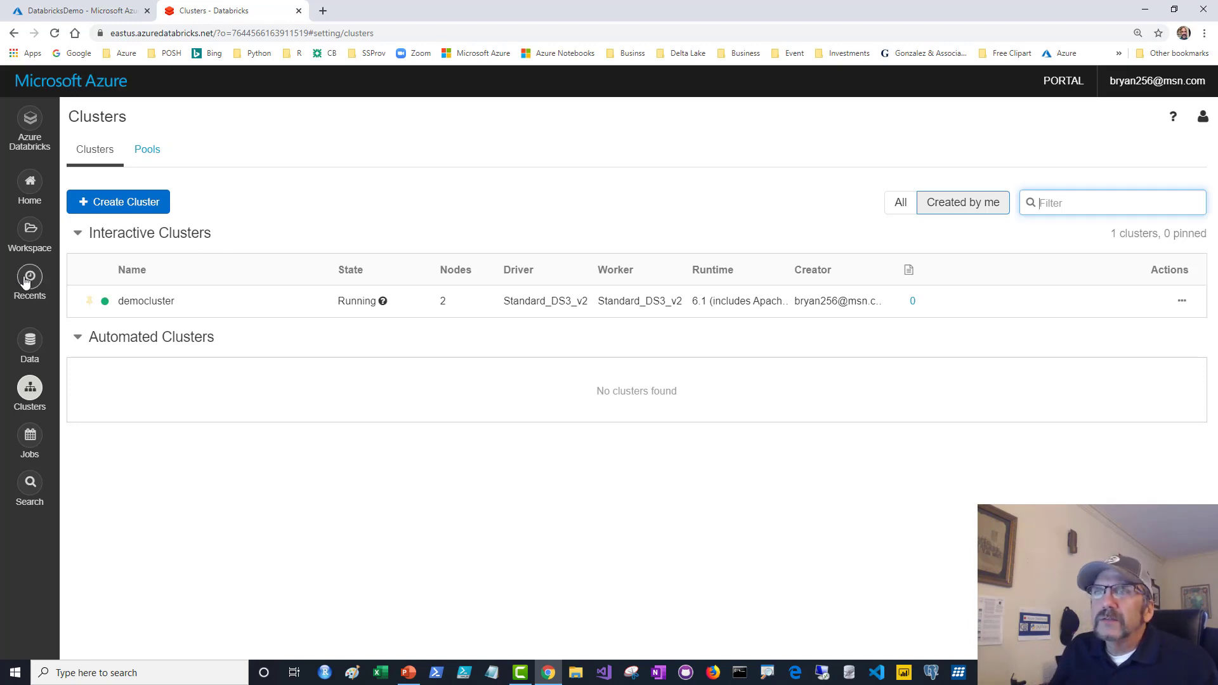
Open the ADB_Dashboard notebook from Workspace and note the reminder to re-attach the cluster.
{"action": "left_click", "coordinate": [29, 234]}
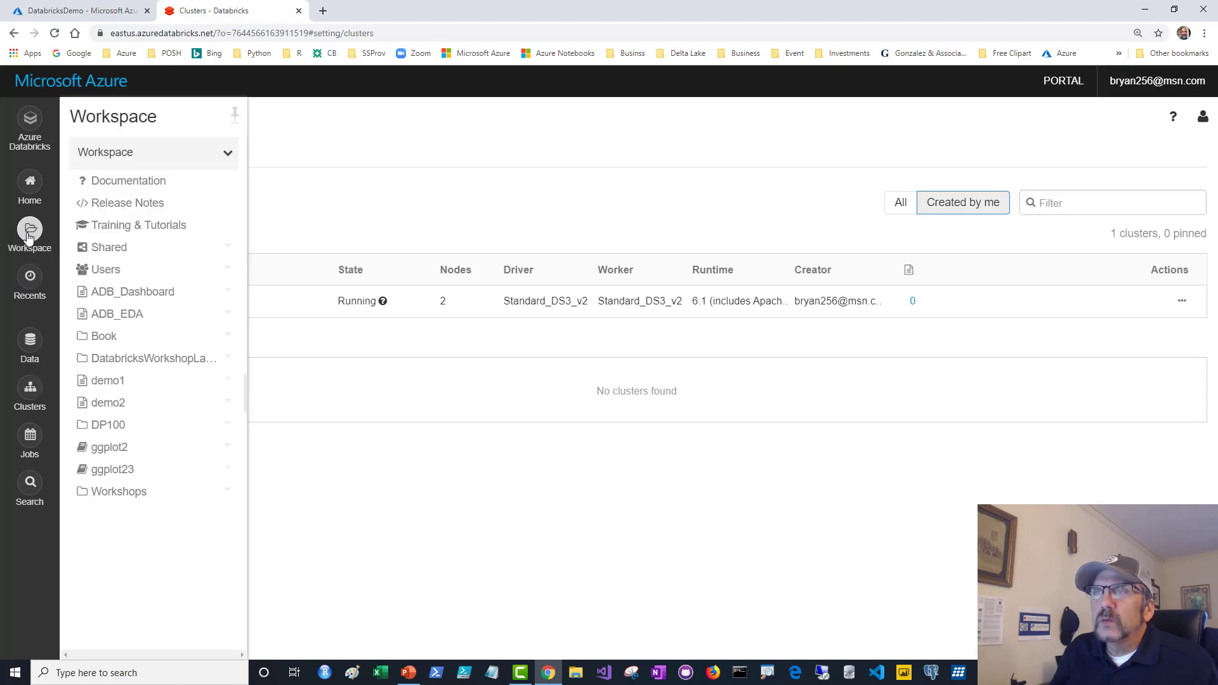
{"action": "left_click", "coordinate": [125, 293]}
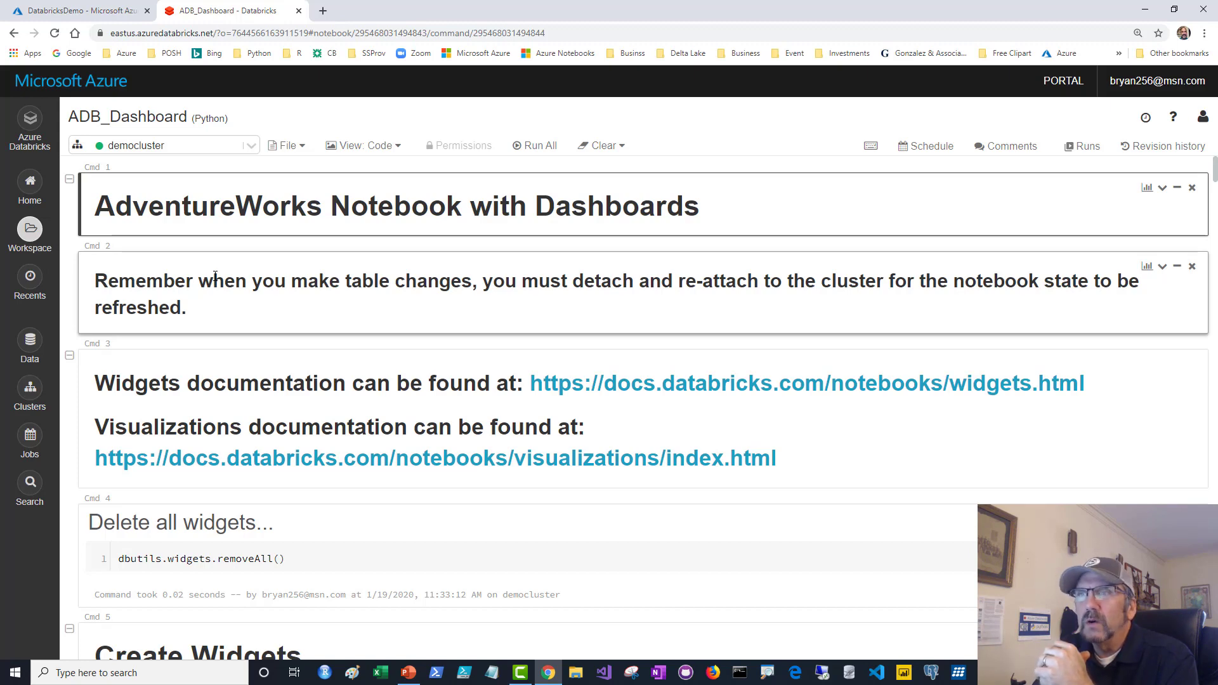
{"action": "left_click", "coordinate": [233, 316]}
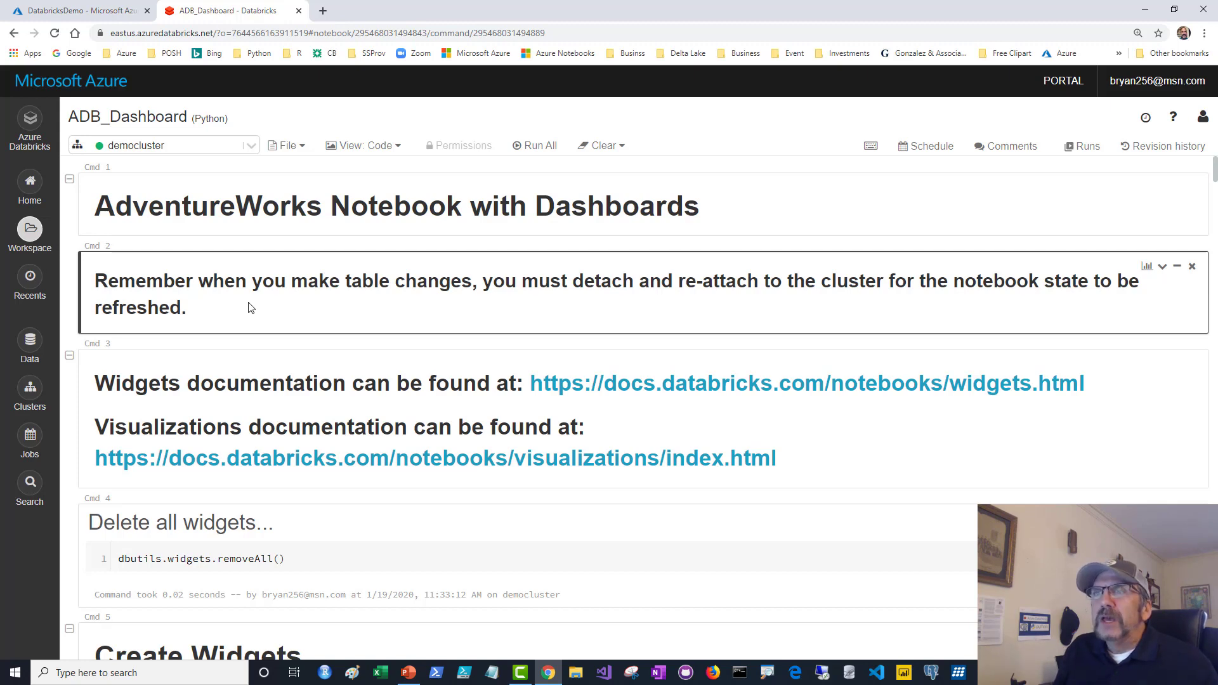
{"action": "left_click", "coordinate": [251, 146]}
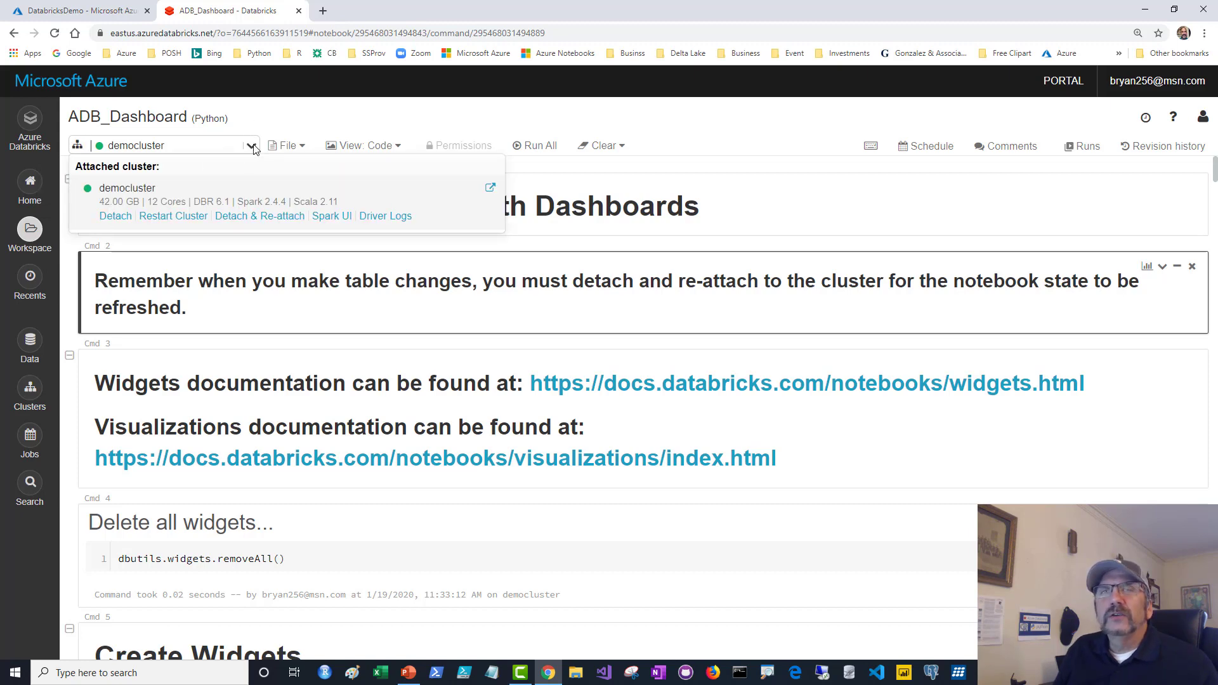
{"action": "left_click", "coordinate": [251, 147]}
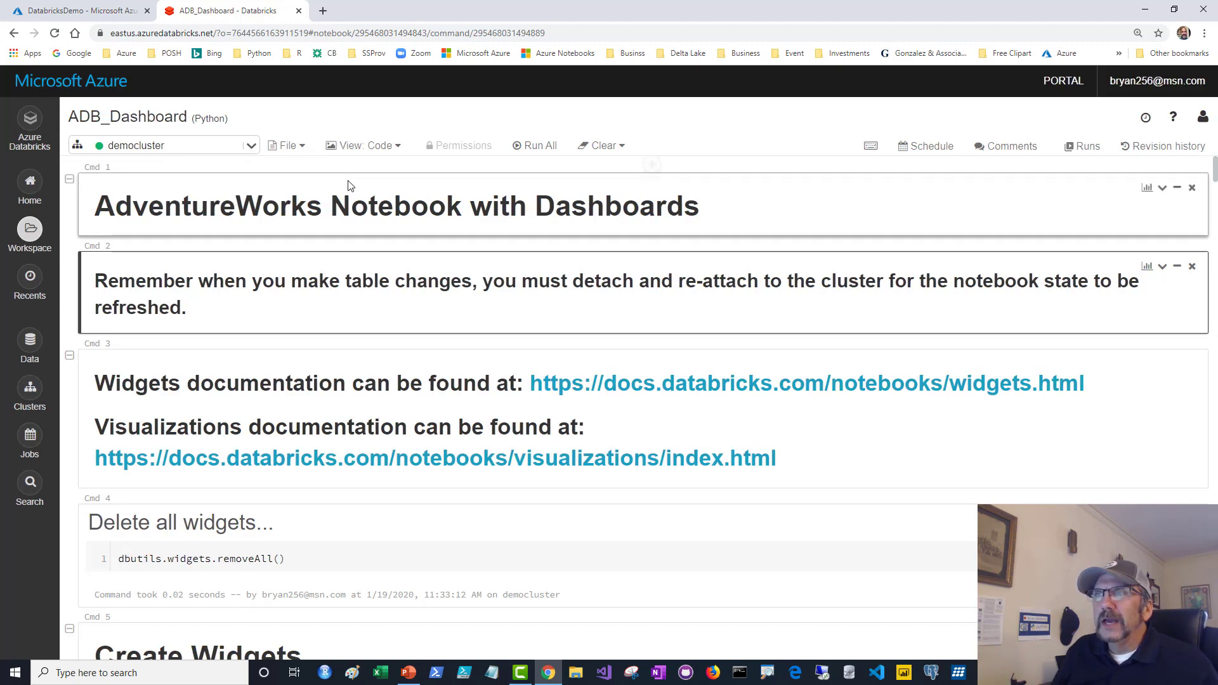
{"action": "scroll", "coordinate": [269, 313], "scroll_direction": "down", "scroll_amount": 2}
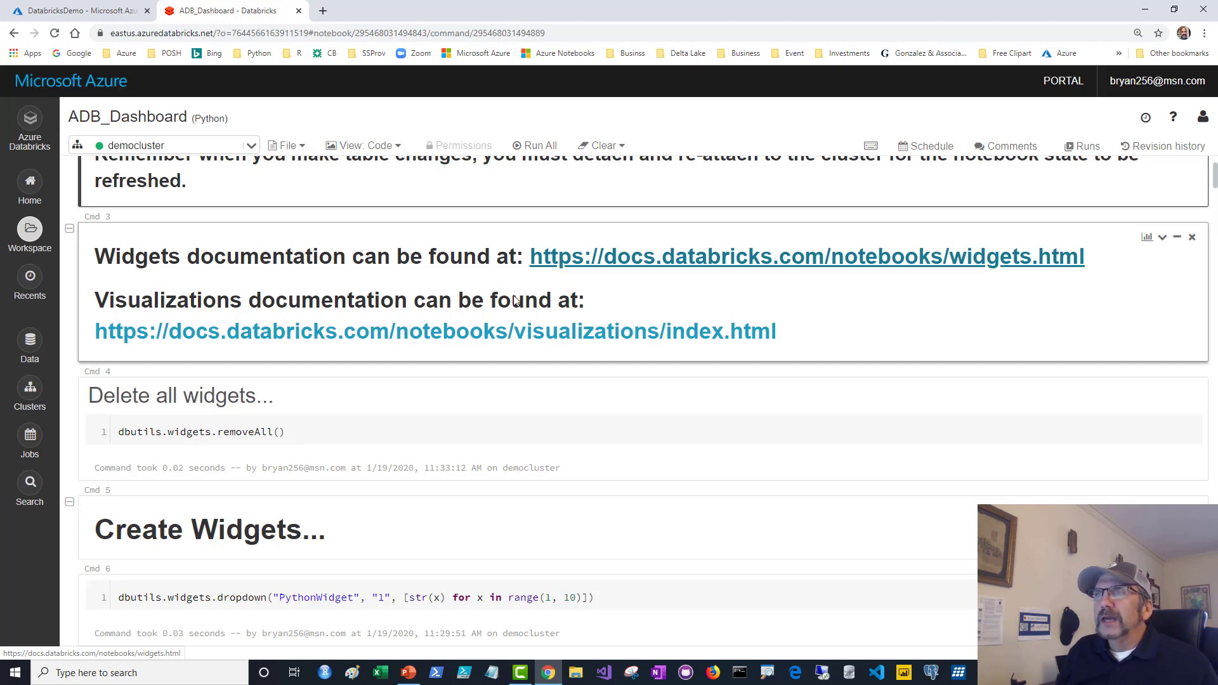
{"action": "left_click", "coordinate": [614, 263]}
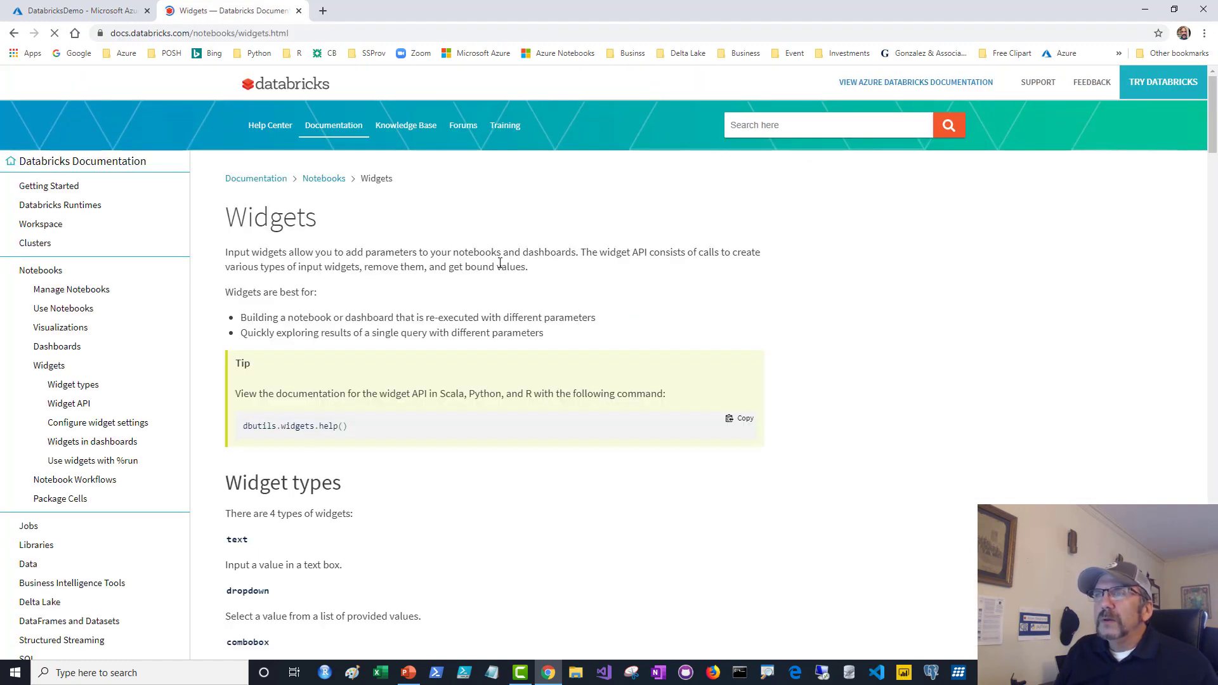
{"action": "scroll", "coordinate": [499, 263], "scroll_direction": "down", "scroll_amount": 3}
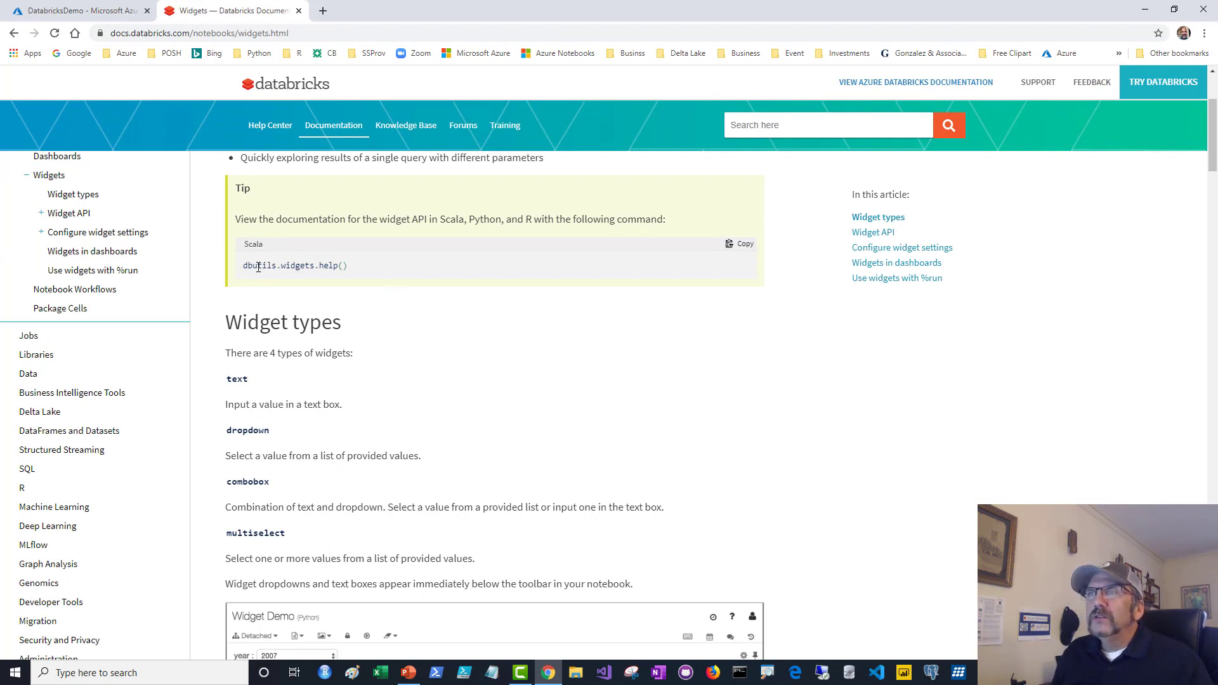
{"action": "left_click_drag", "start_coordinate": [247, 266], "coordinate": [354, 272]}
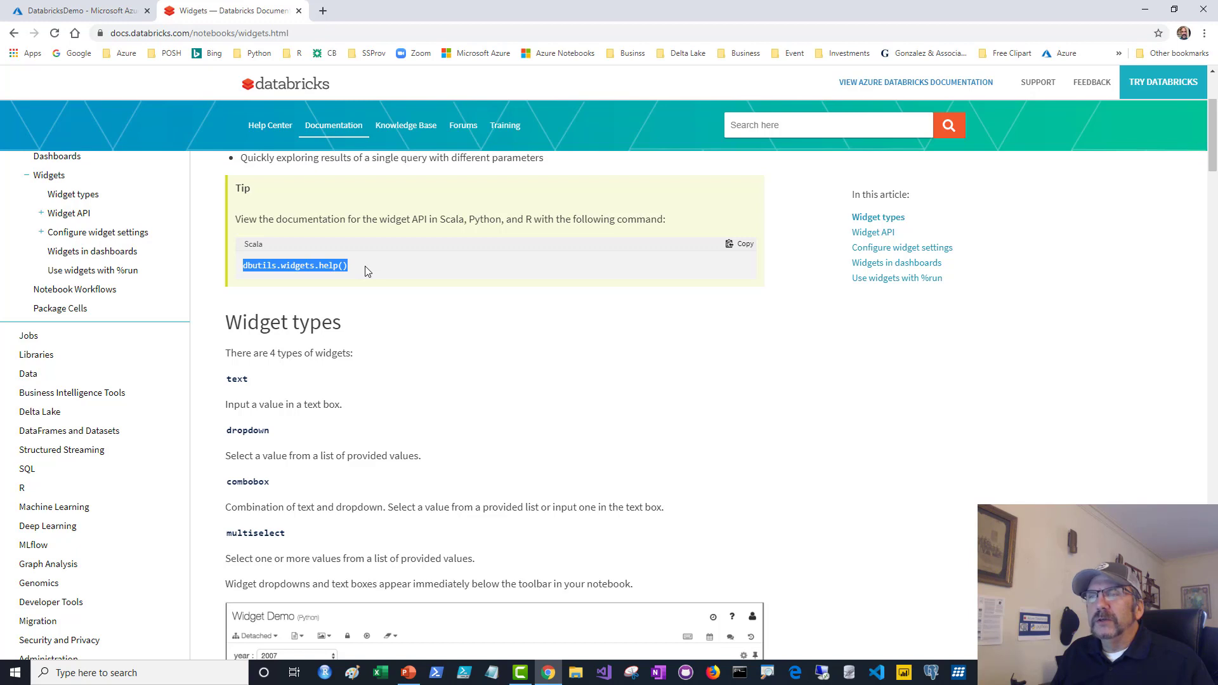
{"action": "scroll", "coordinate": [365, 271], "scroll_direction": "down", "scroll_amount": 1}
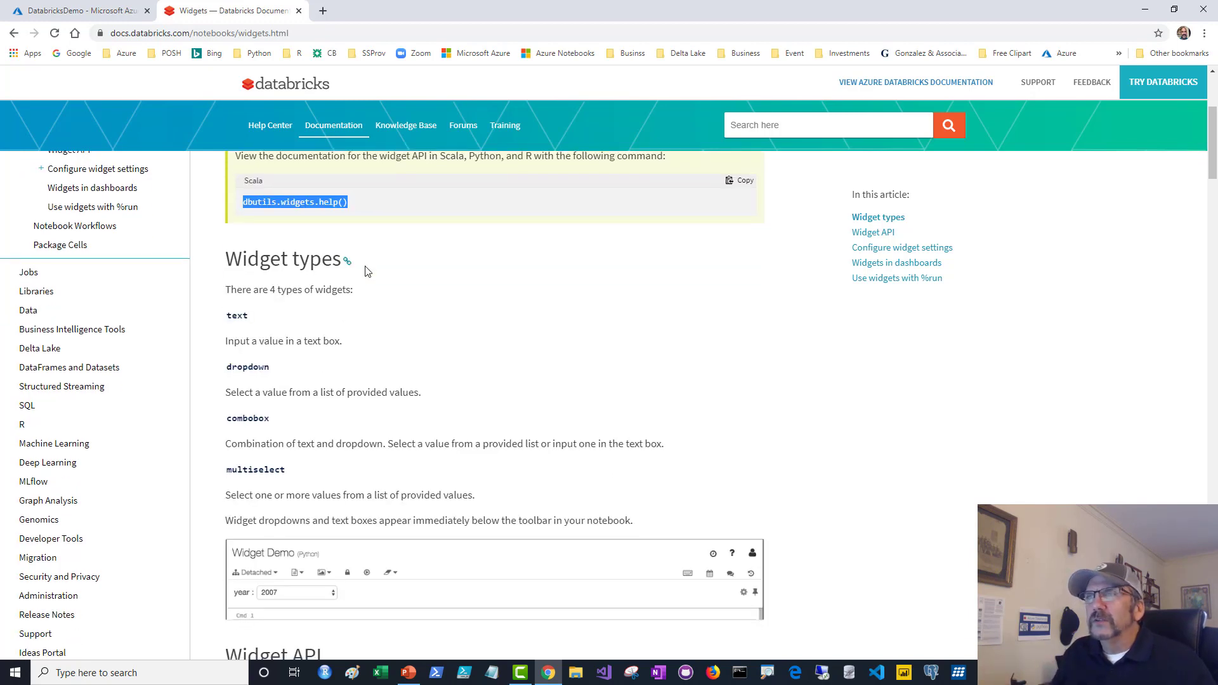
{"action": "scroll", "coordinate": [255, 274], "scroll_direction": "up", "scroll_amount": 2}
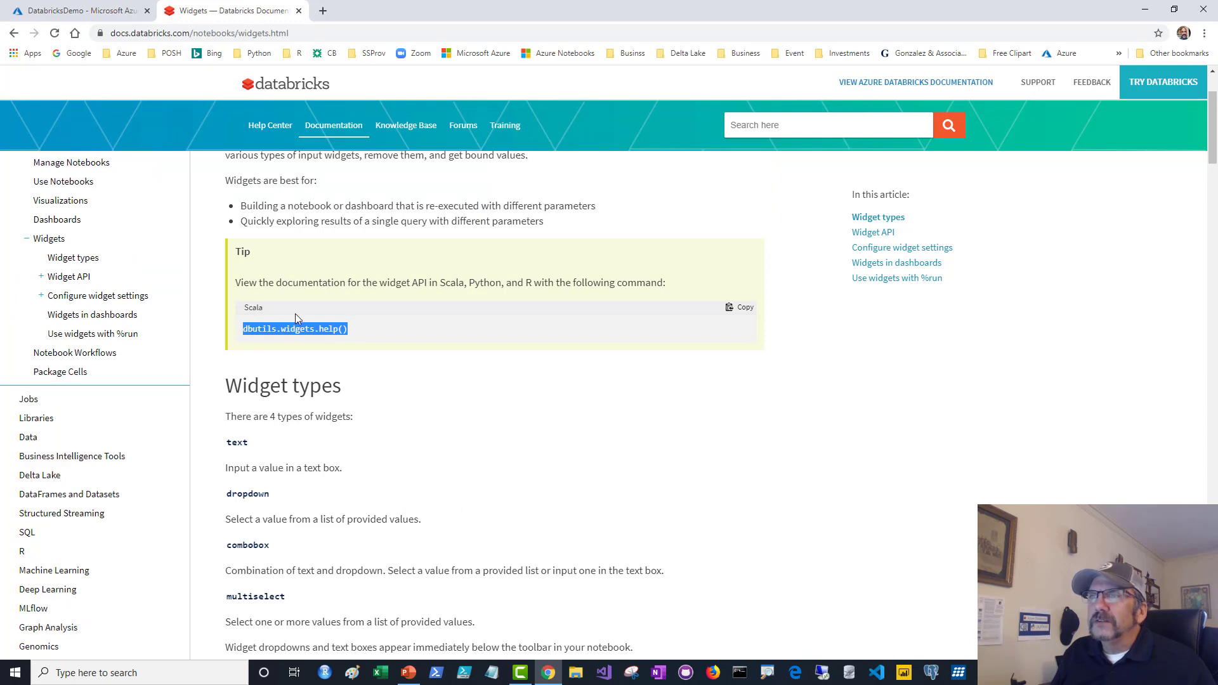
{"action": "scroll", "coordinate": [381, 296], "scroll_direction": "down", "scroll_amount": 1}
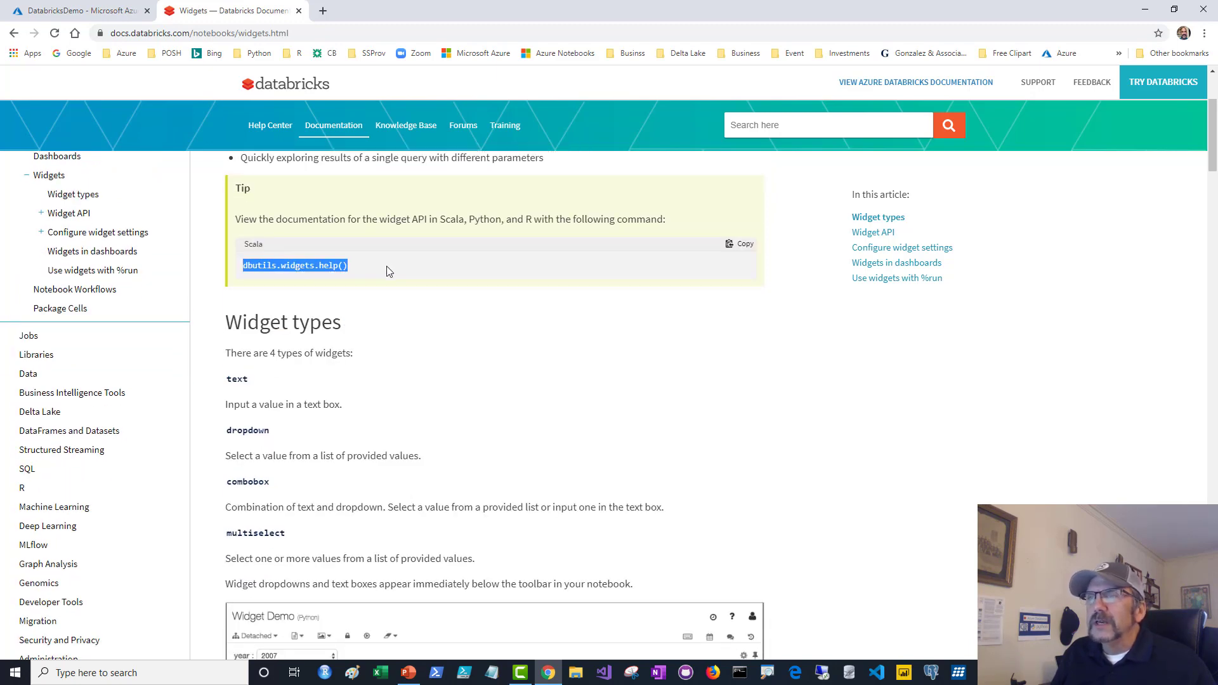
{"action": "scroll", "coordinate": [388, 272], "scroll_direction": "down", "scroll_amount": 15}
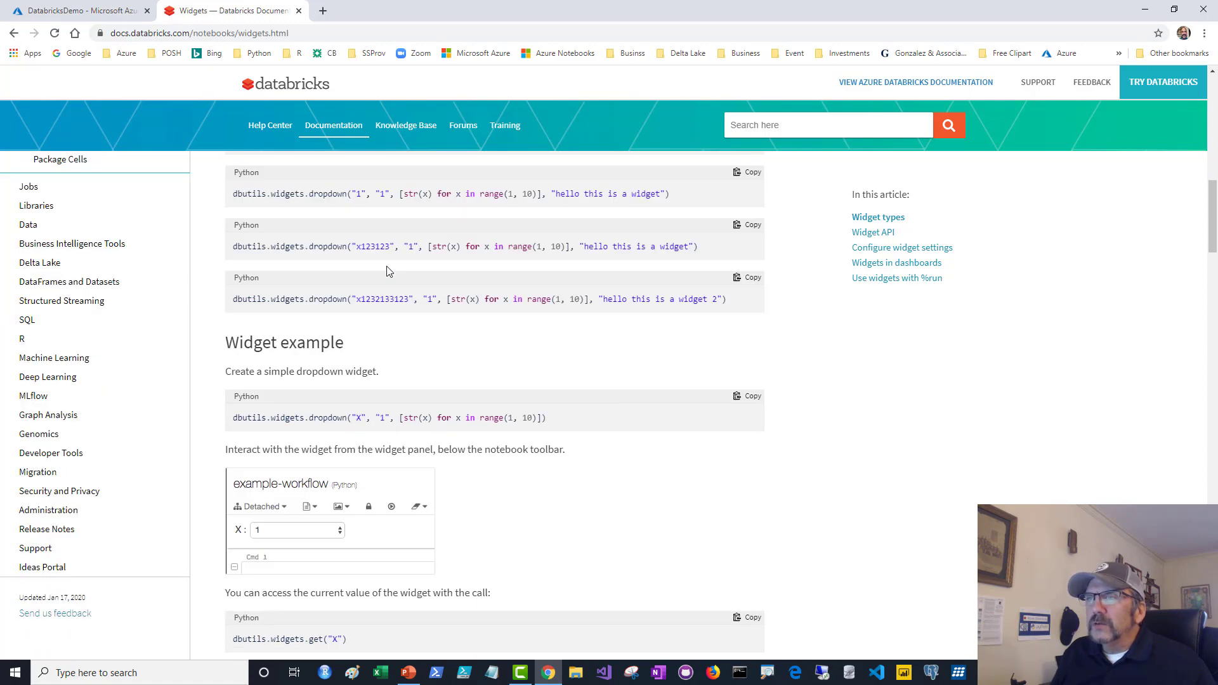
{"action": "scroll", "coordinate": [387, 267], "scroll_direction": "down", "scroll_amount": 15}
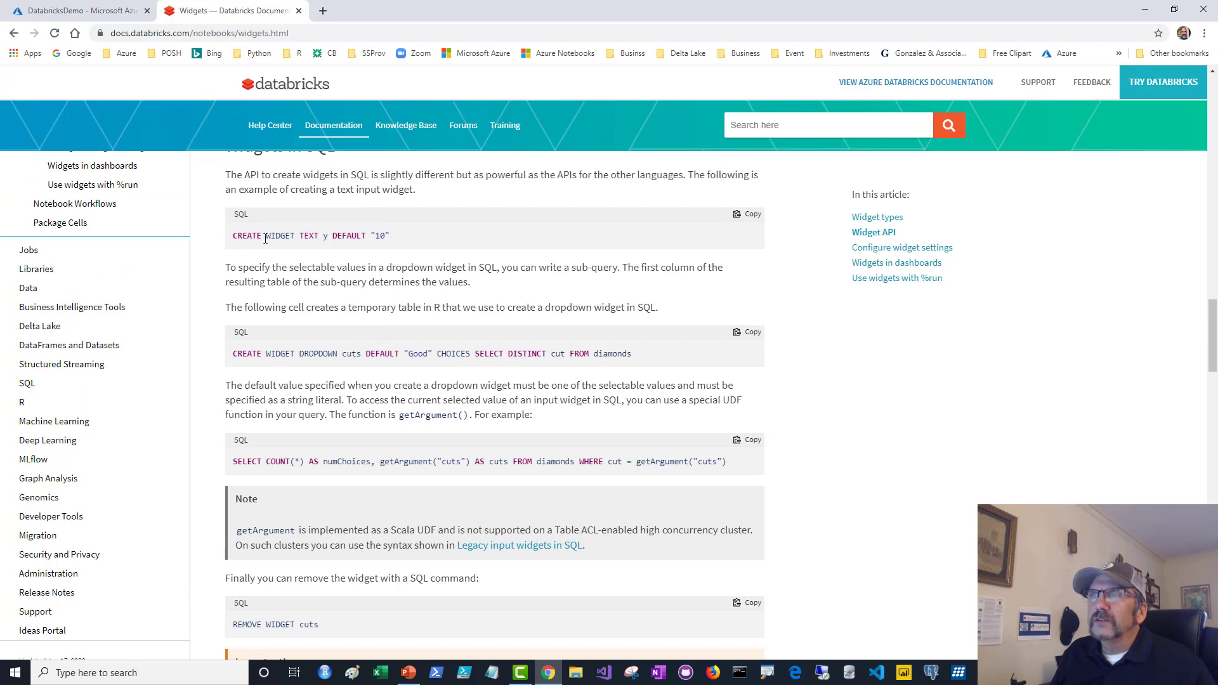
{"action": "left_click_drag", "start_coordinate": [233, 237], "coordinate": [438, 237]}
{"action": "scroll", "coordinate": [409, 316], "scroll_direction": "down", "scroll_amount": 12}
{"action": "scroll", "coordinate": [409, 316], "scroll_direction": "down", "scroll_amount": 5}
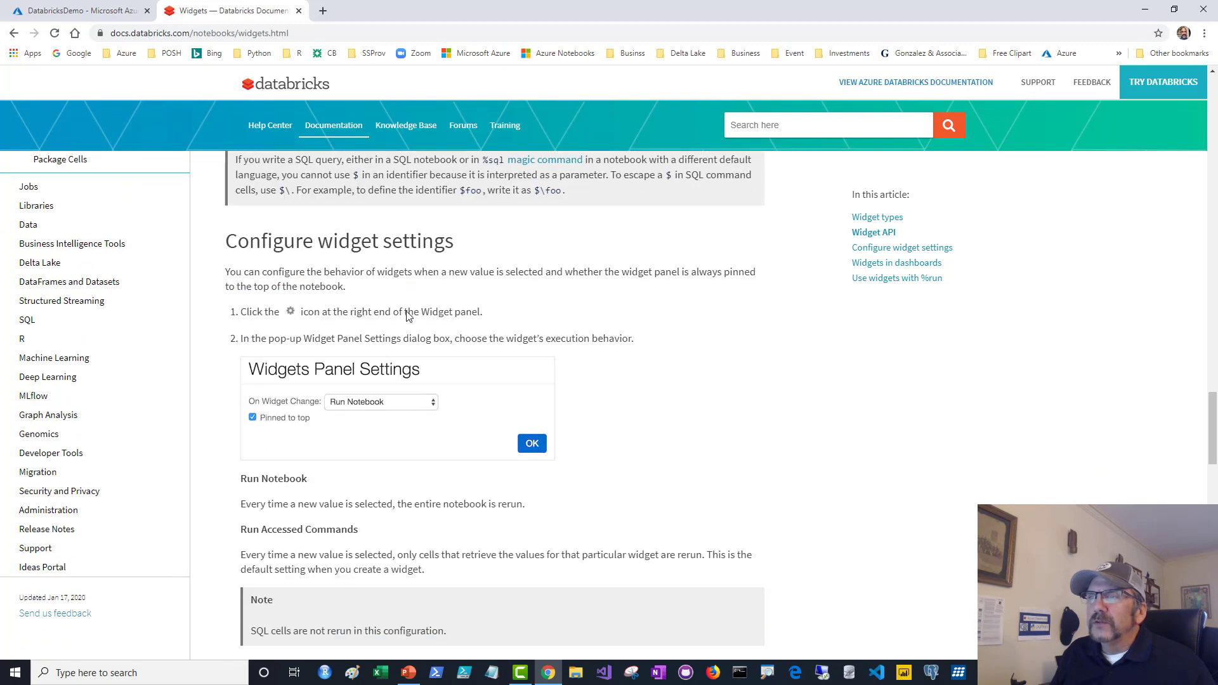
{"action": "scroll", "coordinate": [408, 311], "scroll_direction": "down", "scroll_amount": 5}
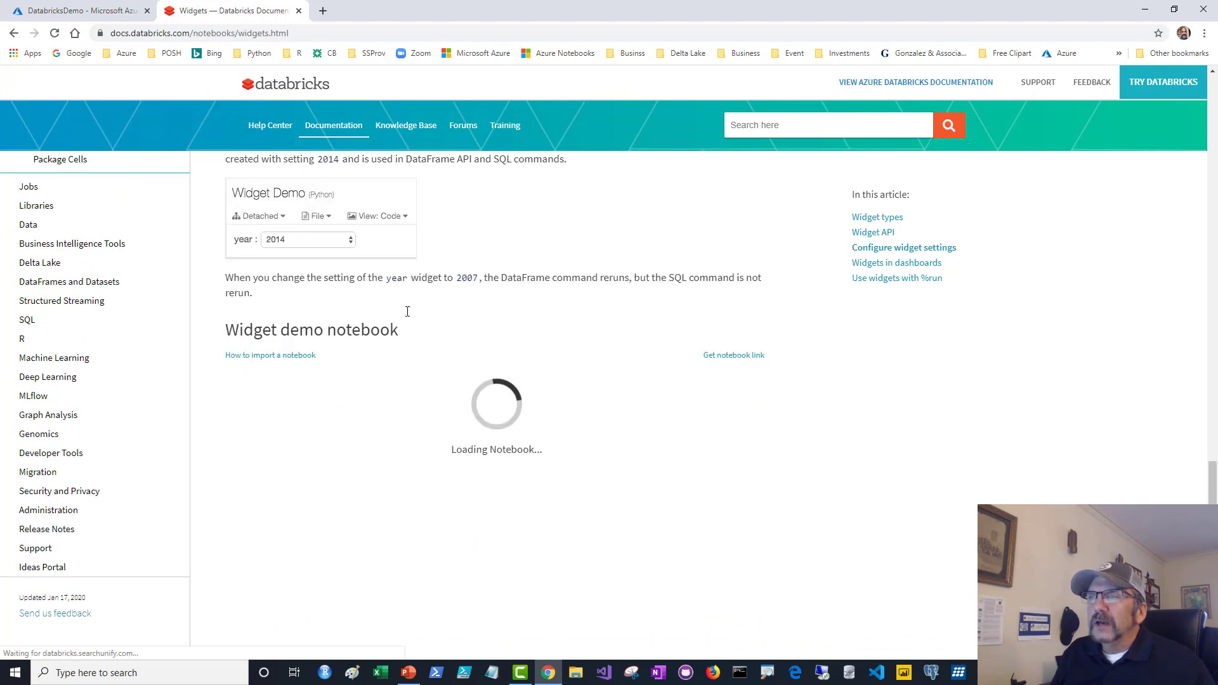
{"action": "scroll", "coordinate": [408, 310], "scroll_direction": "up", "scroll_amount": 6}
{"action": "scroll", "coordinate": [408, 315], "scroll_direction": "up", "scroll_amount": 5}
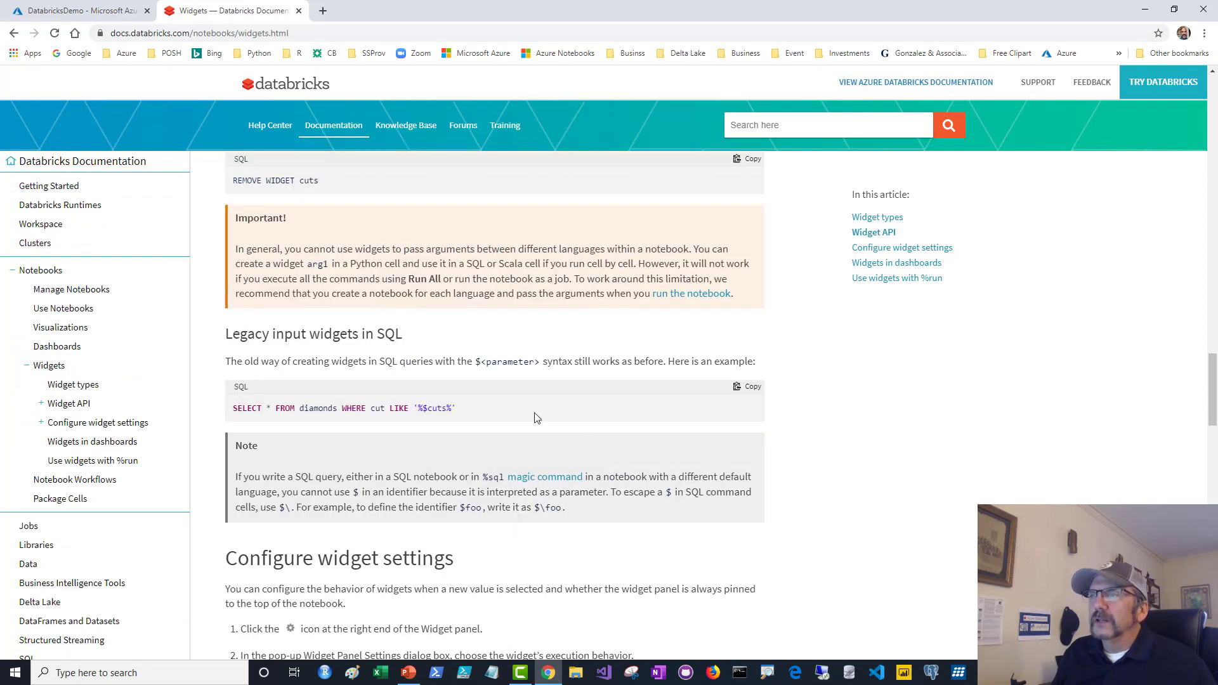
{"action": "left_click", "coordinate": [409, 674]}
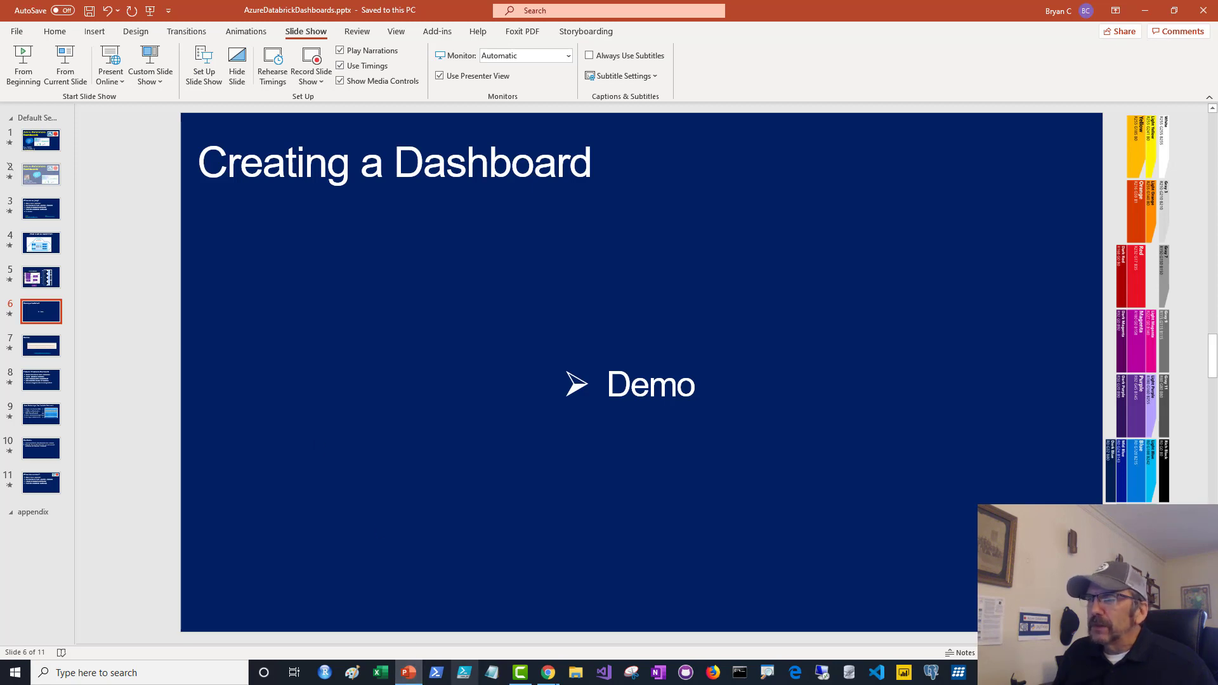
{"action": "left_click", "coordinate": [548, 673]}
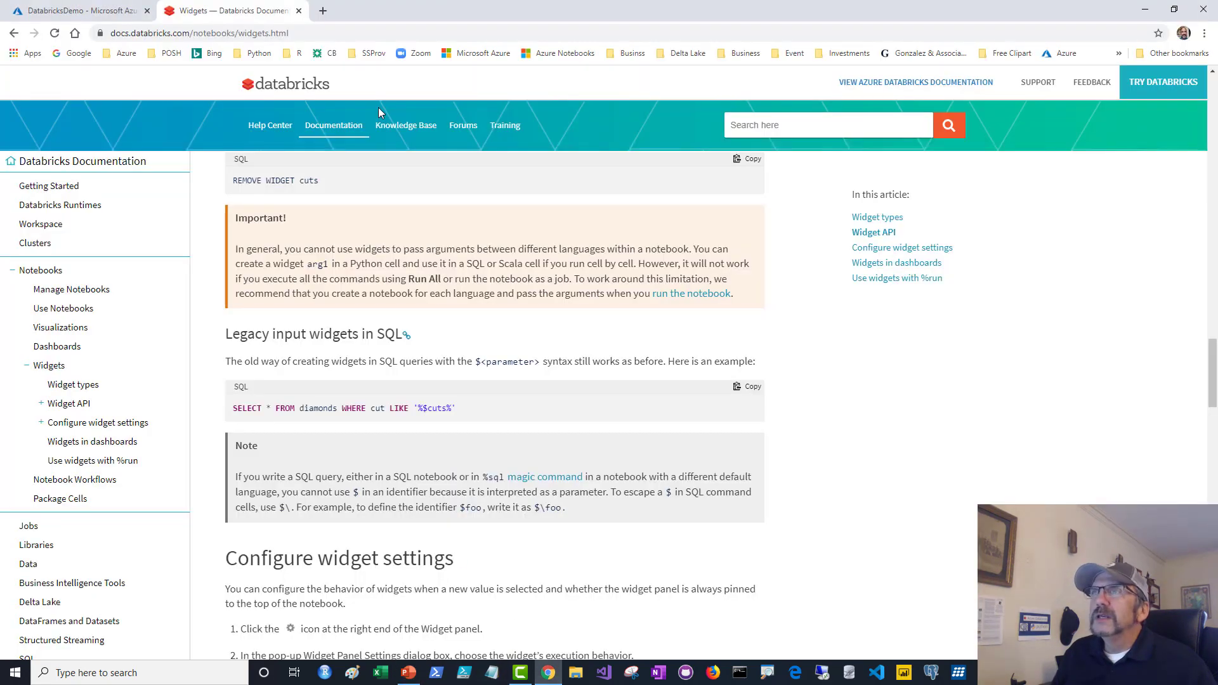
{"action": "left_click", "coordinate": [104, 12]}
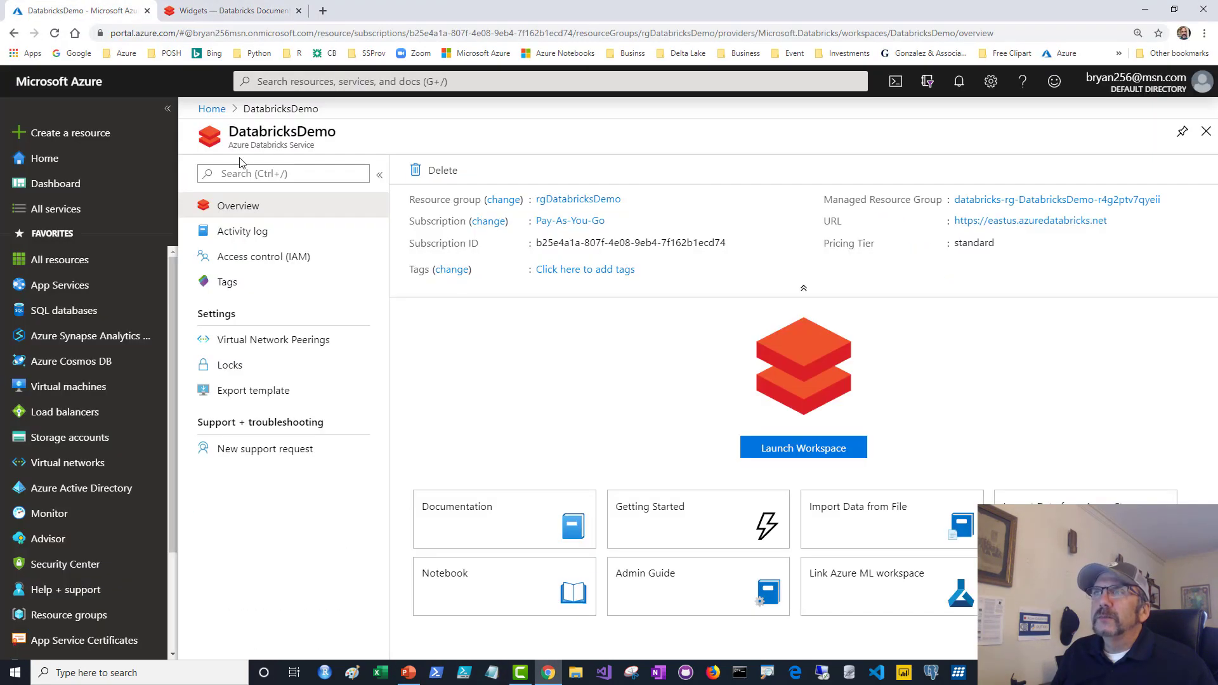
{"action": "left_click", "coordinate": [230, 12]}
{"action": "left_click", "coordinate": [14, 34]}
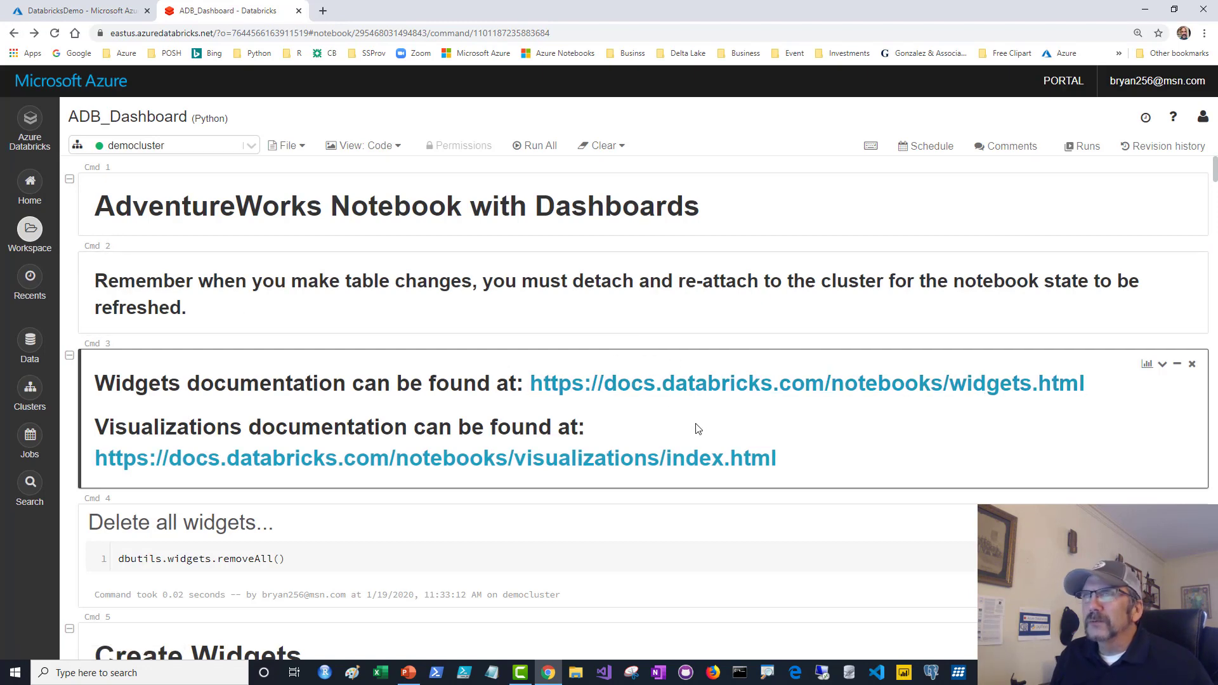
Explain the Delete all widgets cell's dbutils.widgets.removeAll() line and the notebook's Python language label.
{"action": "scroll", "coordinate": [624, 431], "scroll_direction": "down", "scroll_amount": 1}
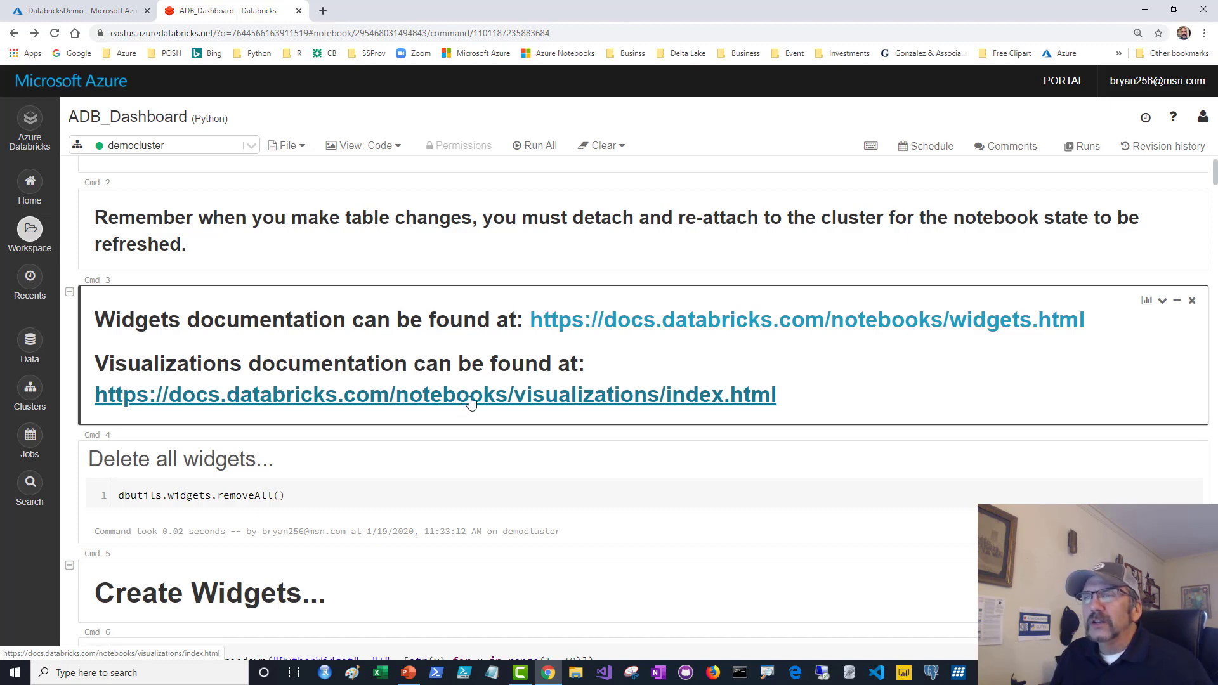
{"action": "scroll", "coordinate": [469, 403], "scroll_direction": "down", "scroll_amount": 2}
{"action": "left_click", "coordinate": [338, 368]}
{"action": "left_click_drag", "start_coordinate": [112, 367], "coordinate": [307, 389]}
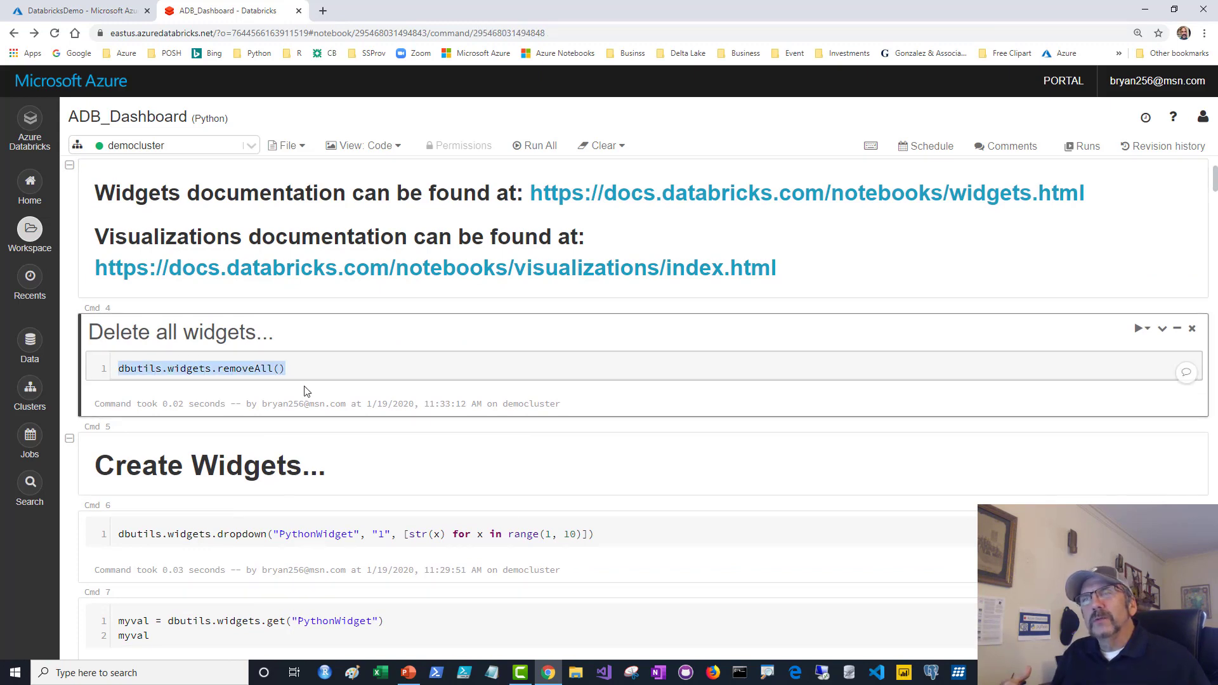
{"action": "left_click", "coordinate": [319, 370]}
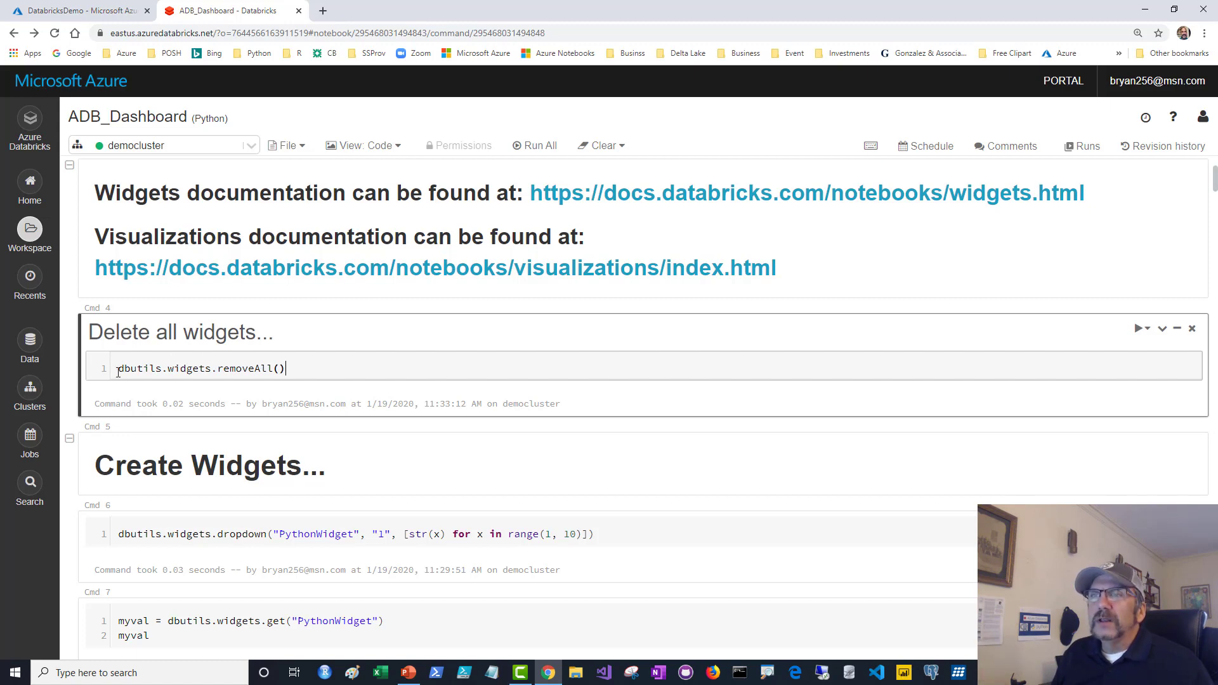
{"action": "left_click_drag", "start_coordinate": [125, 371], "coordinate": [291, 392]}
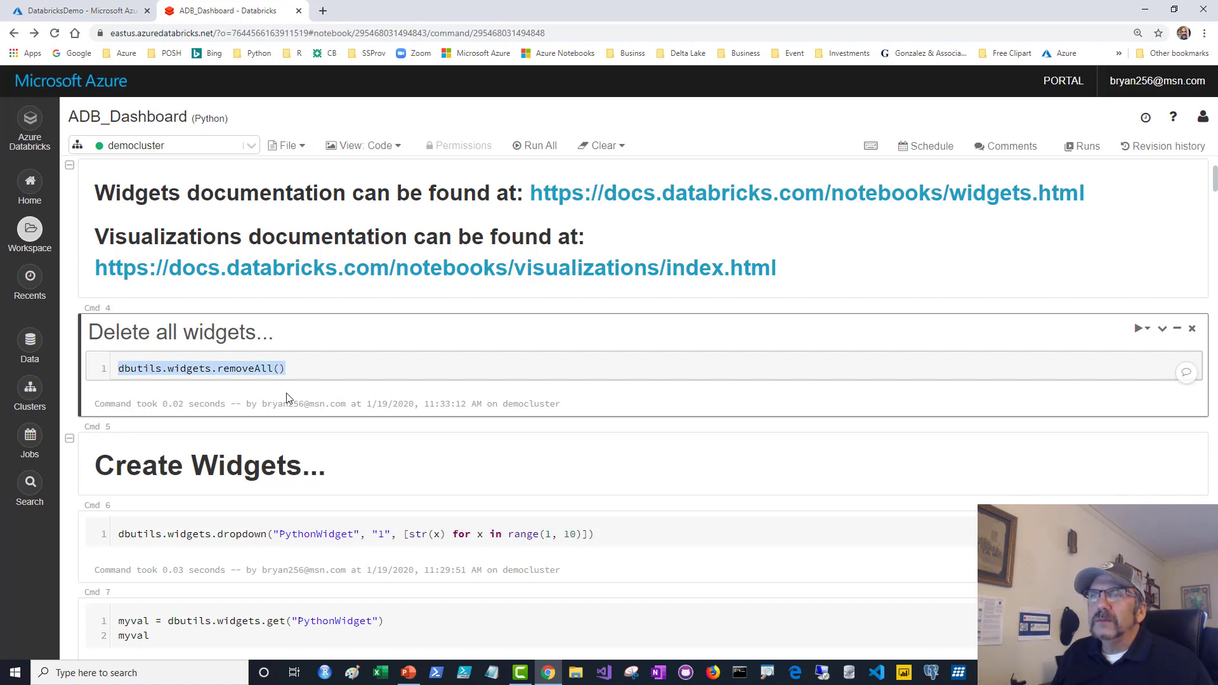
{"action": "left_click", "coordinate": [195, 118]}
{"action": "left_click_drag", "start_coordinate": [195, 118], "coordinate": [228, 120]}
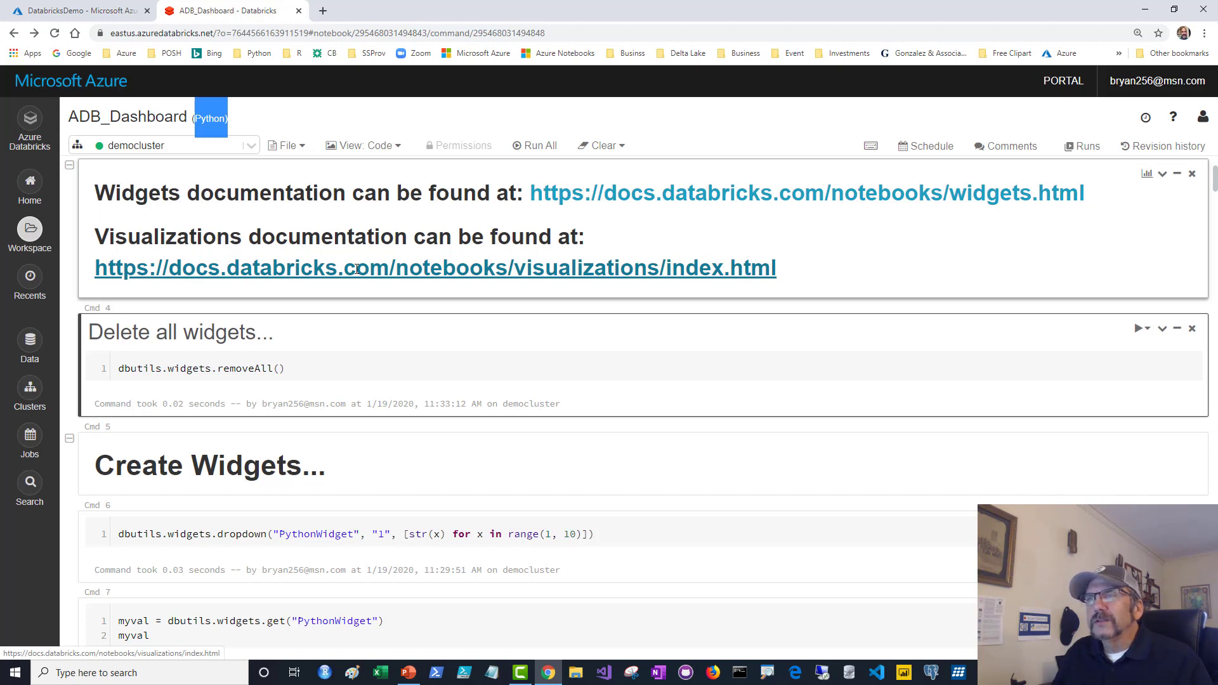
{"action": "left_click", "coordinate": [321, 371]}
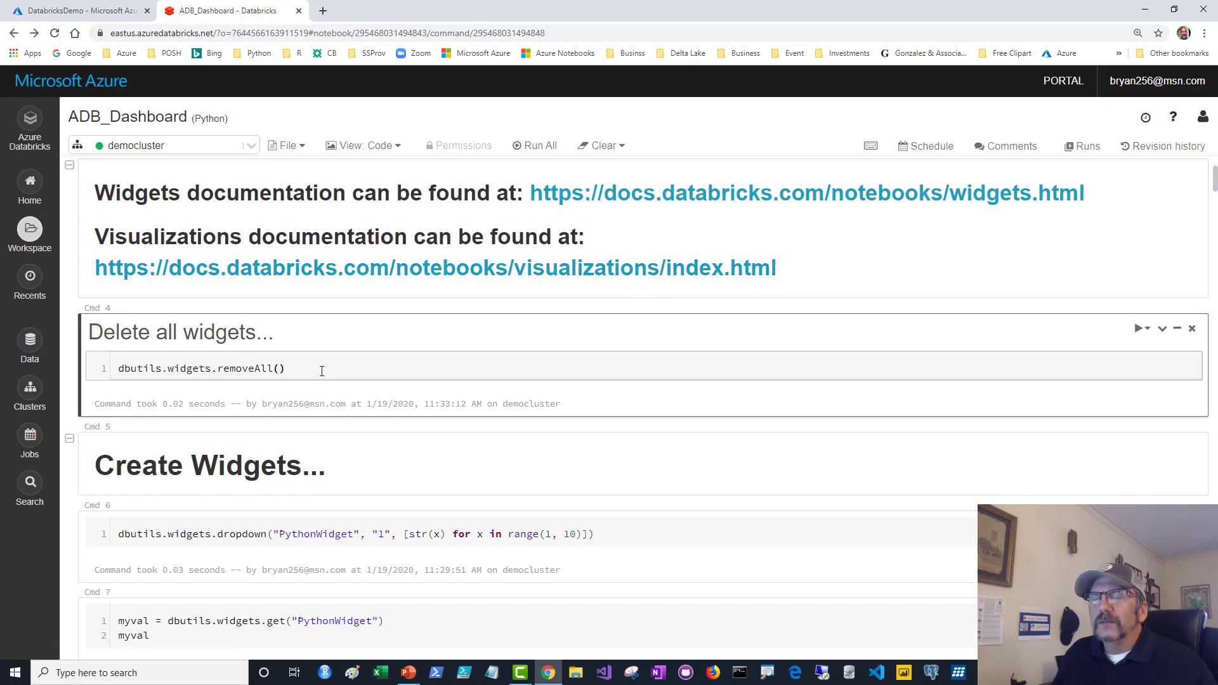
Highlight the PythonWidget dropdown line, explaining its default value 1 and choices 1–9.
{"action": "scroll", "coordinate": [322, 371], "scroll_direction": "down", "scroll_amount": 3}
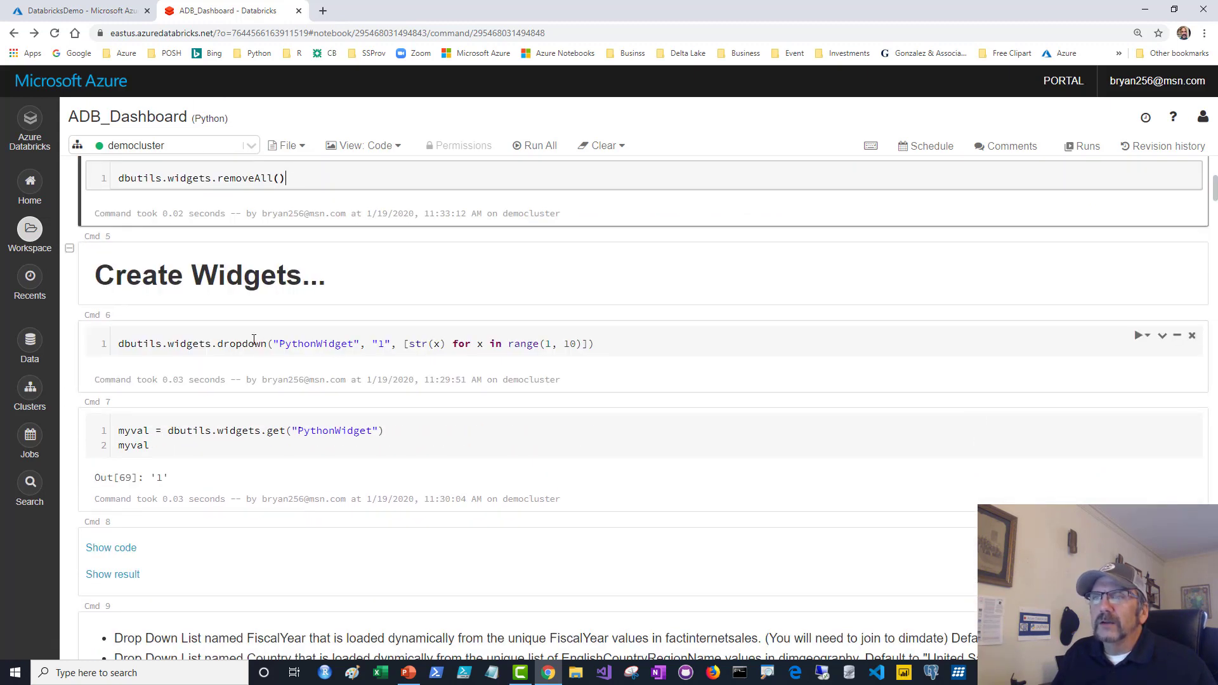
{"action": "left_click_drag", "start_coordinate": [117, 345], "coordinate": [451, 345]}
{"action": "left_click_drag", "start_coordinate": [562, 341], "coordinate": [615, 344]}
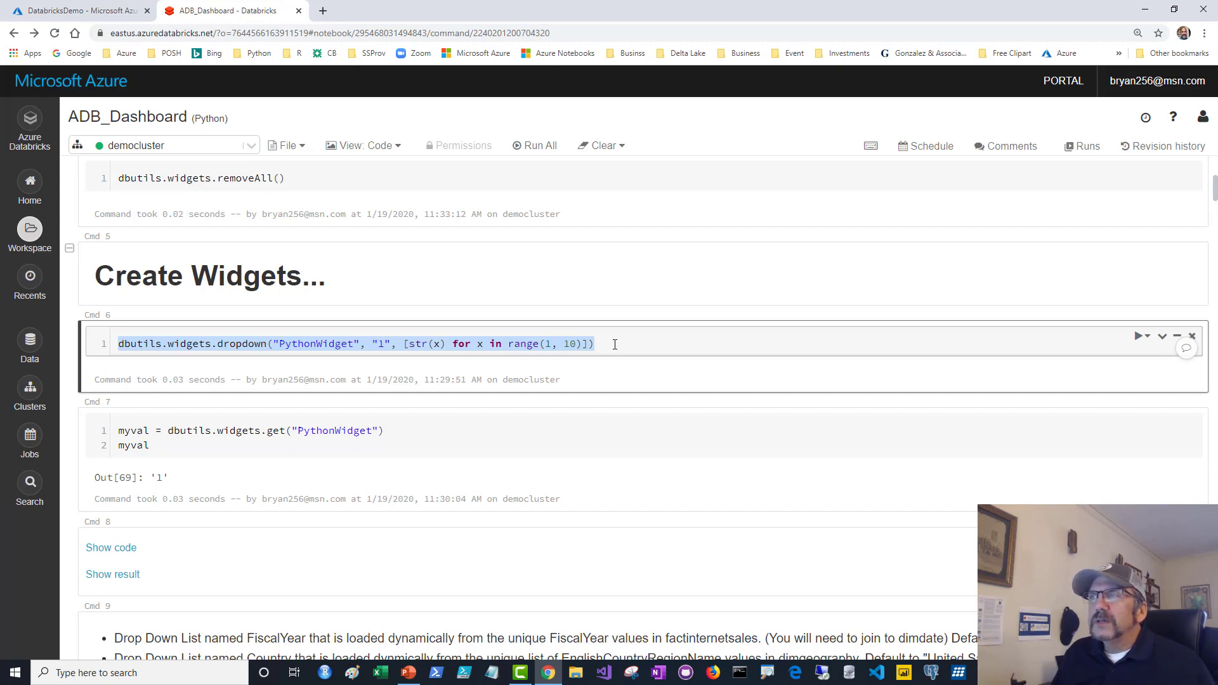
{"action": "left_click", "coordinate": [614, 344]}
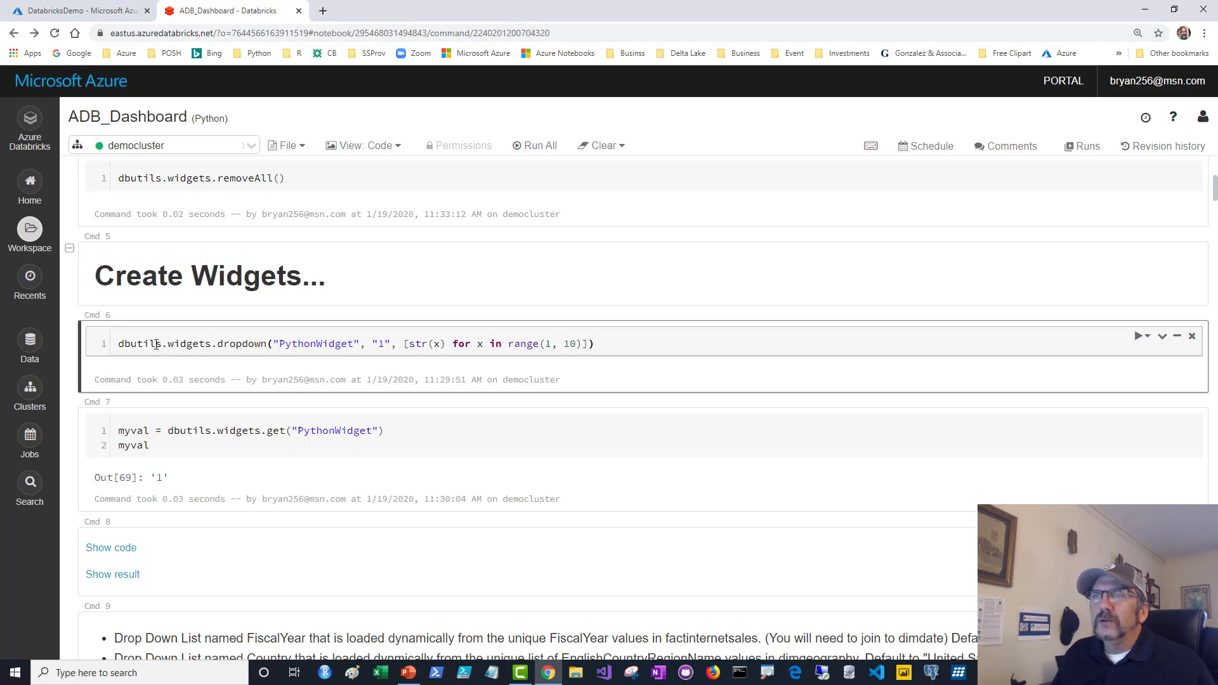
{"action": "left_click_drag", "start_coordinate": [218, 345], "coordinate": [619, 346]}
{"action": "double_click", "coordinate": [380, 344]}
{"action": "left_click", "coordinate": [627, 343]}
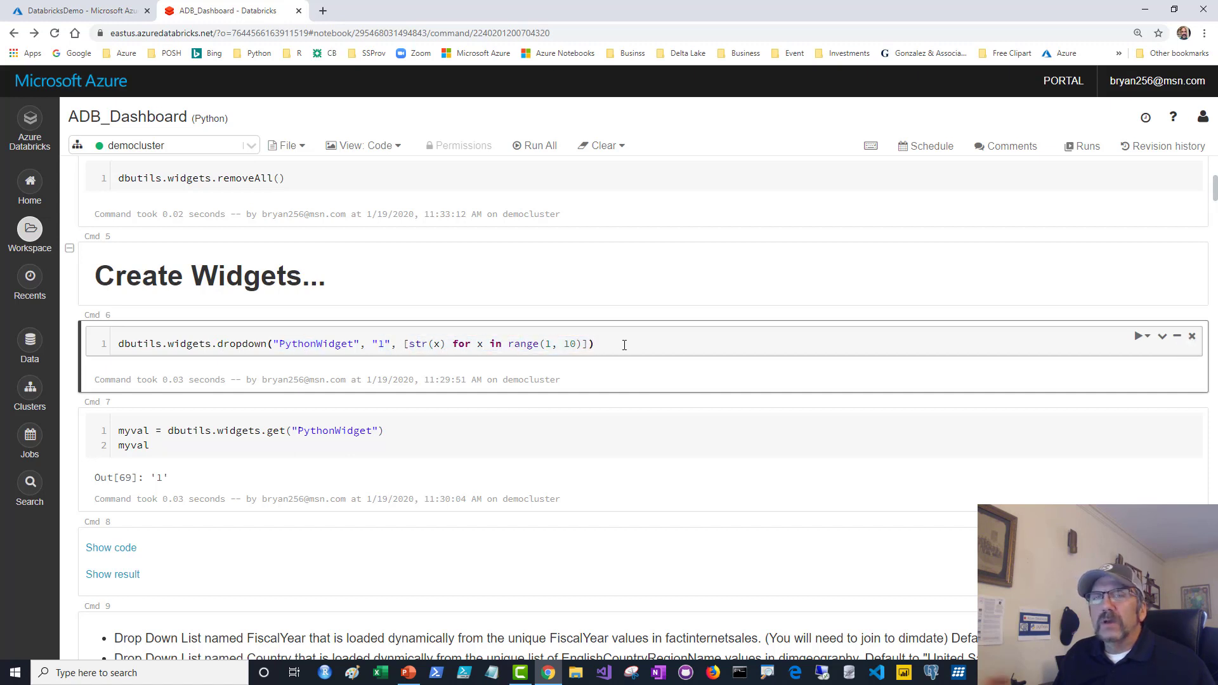
Run Cmd 6 to create the PythonWidget dropdown and check its list of values.
{"action": "key", "text": "ctrl+Return"}
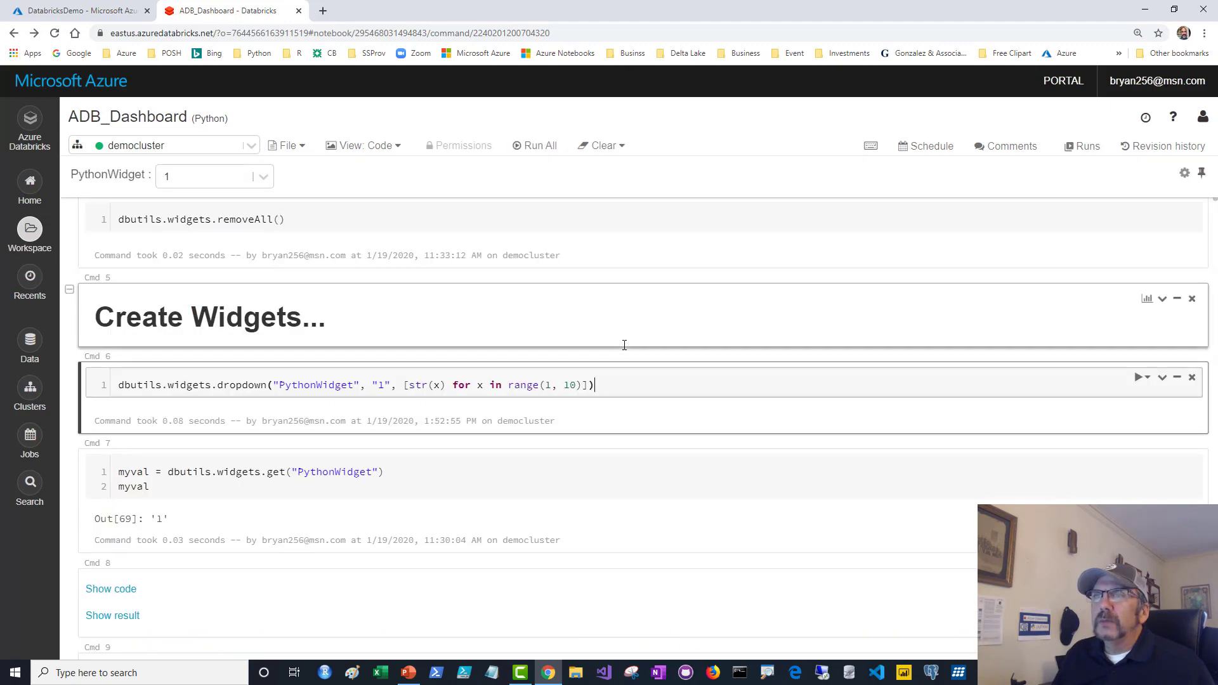
{"action": "left_click", "coordinate": [265, 183]}
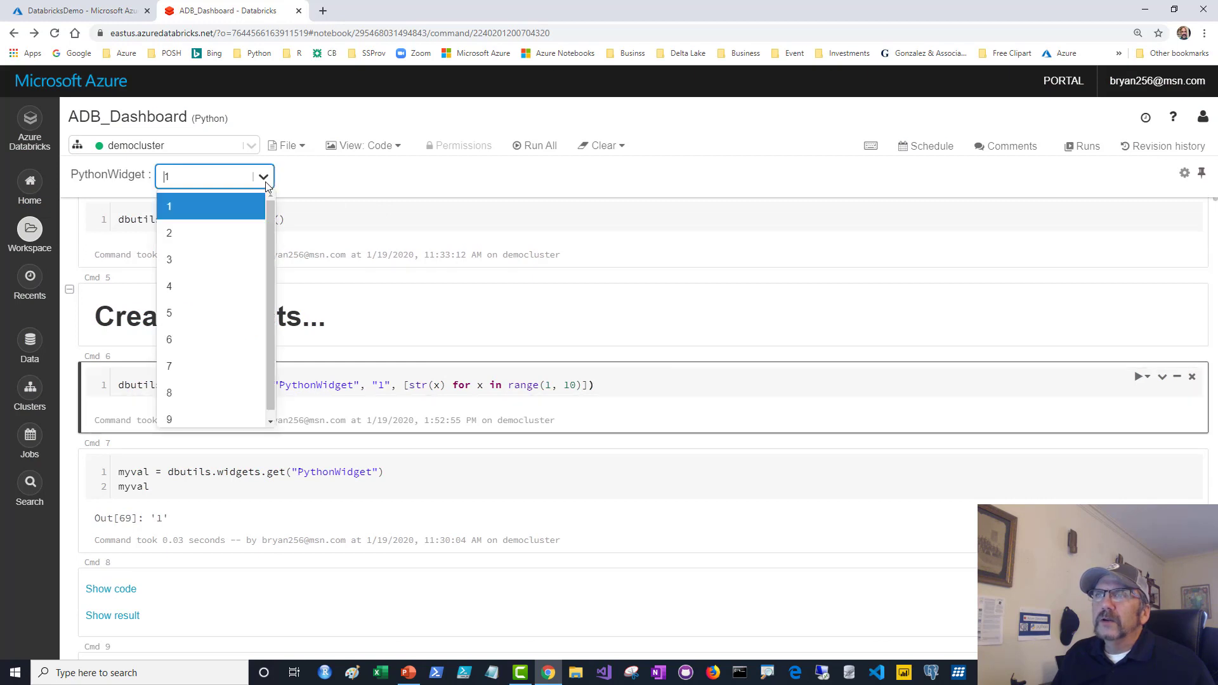
{"action": "left_click", "coordinate": [266, 183]}
{"action": "left_click", "coordinate": [265, 183]}
{"action": "left_click", "coordinate": [265, 183]}
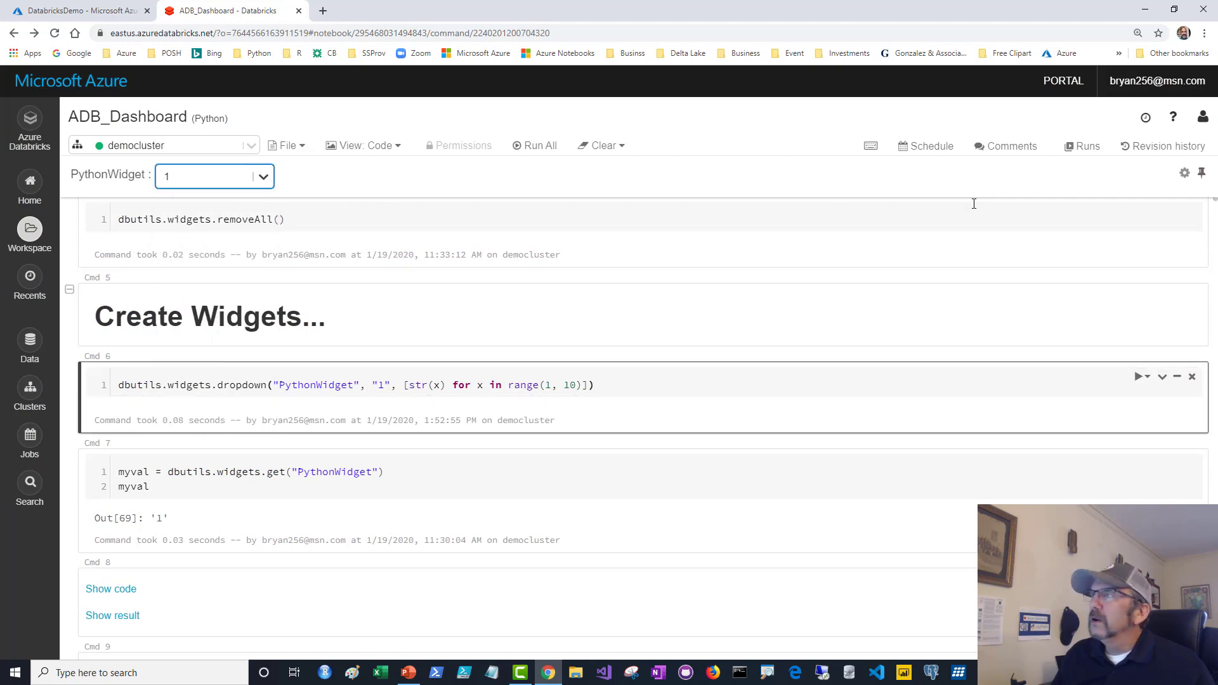
{"action": "left_click", "coordinate": [263, 177]}
{"action": "left_click", "coordinate": [263, 177]}
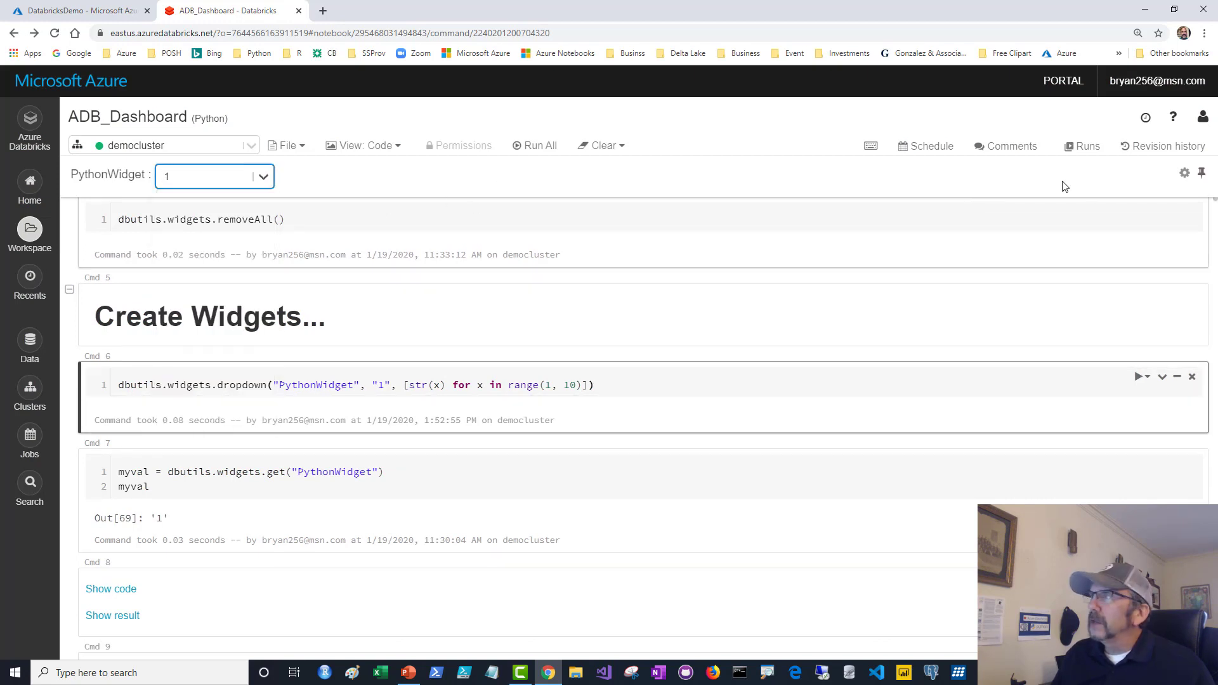
Keep On Widget Change set to Run Accessed Commands in the widget panel settings.
{"action": "left_click", "coordinate": [1184, 175]}
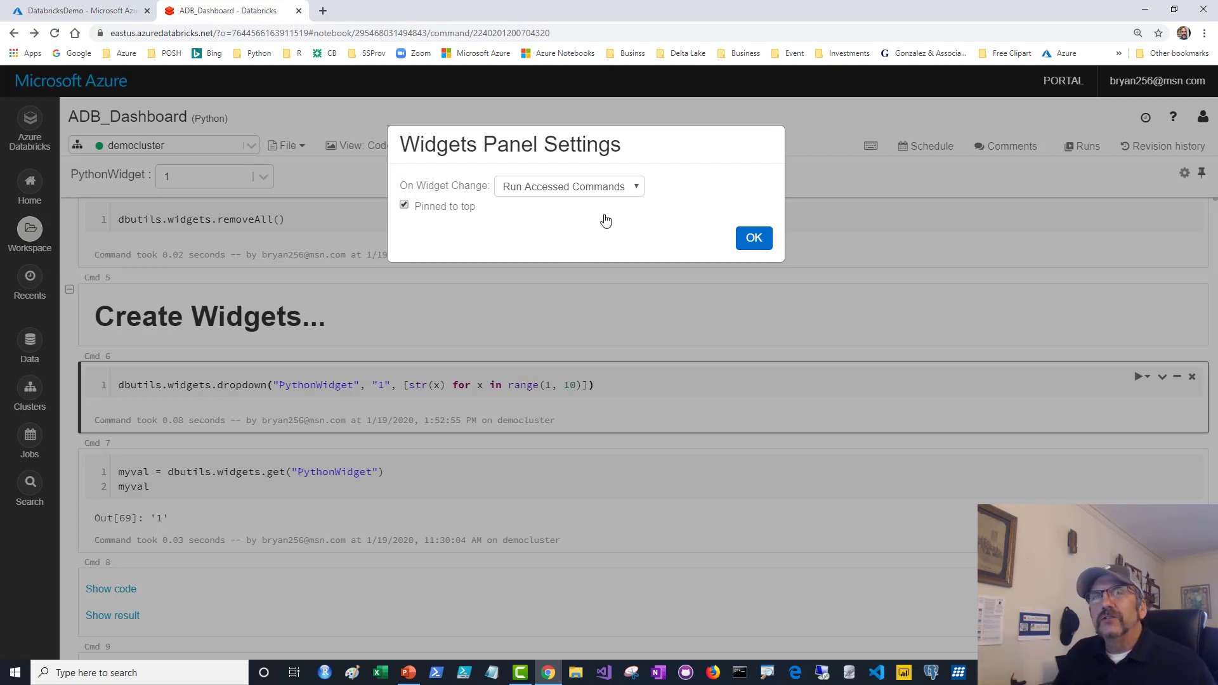
{"action": "left_click", "coordinate": [637, 195]}
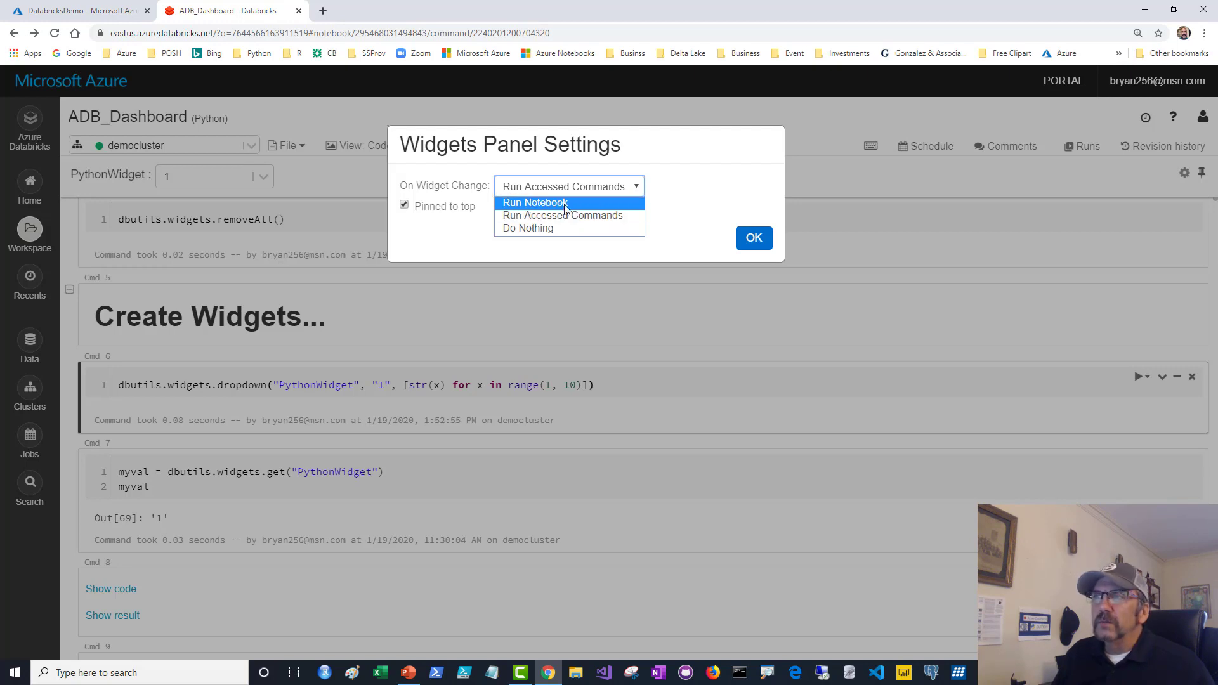
{"action": "left_click", "coordinate": [731, 183]}
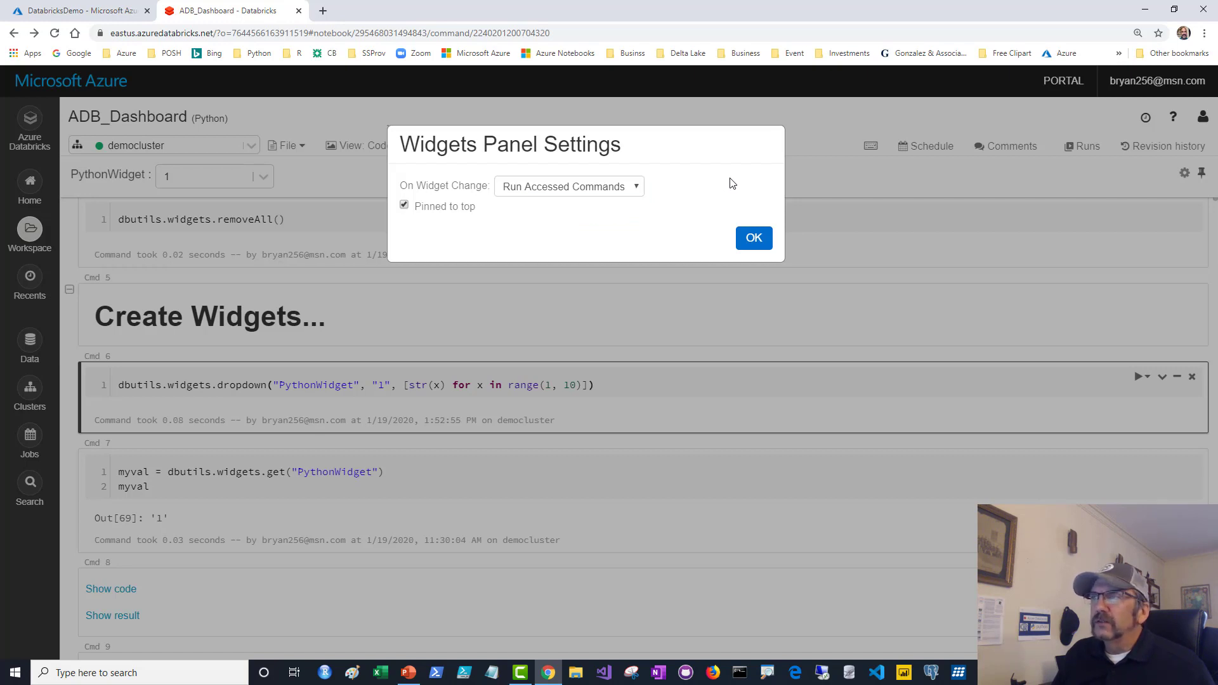
{"action": "left_click", "coordinate": [753, 239]}
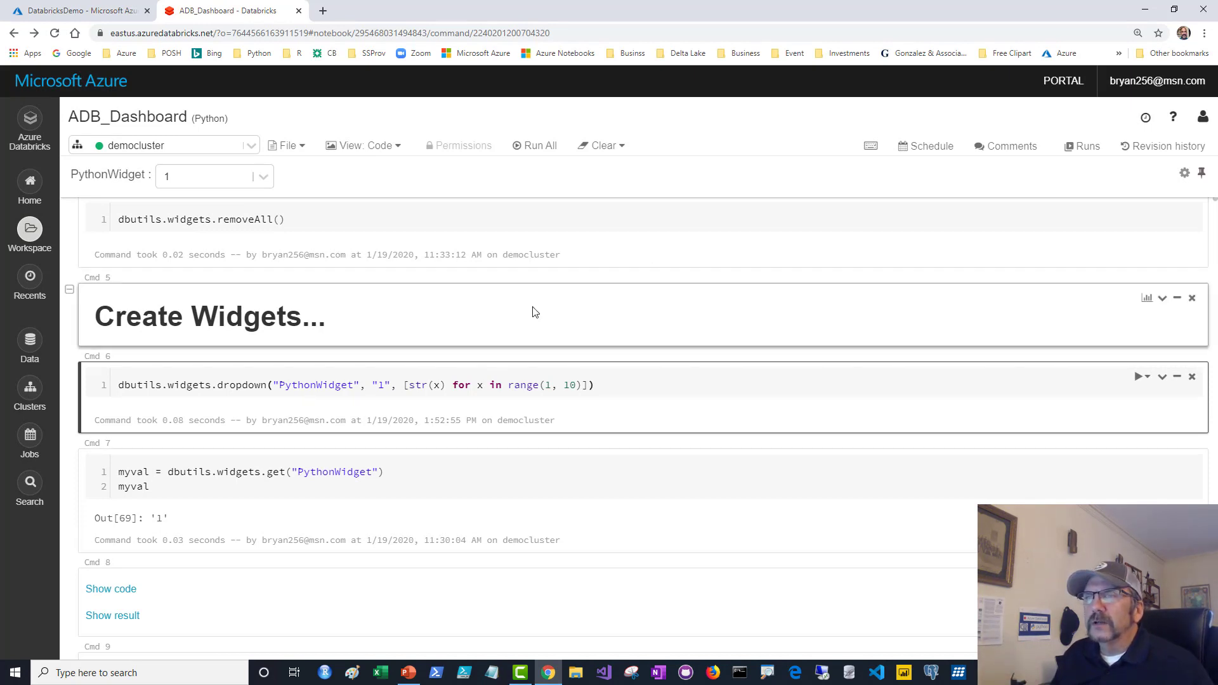
Explain and run Cmd 7, which reads PythonWidget into myval with widgets.get.
{"action": "scroll", "coordinate": [650, 351], "scroll_direction": "down", "scroll_amount": 1}
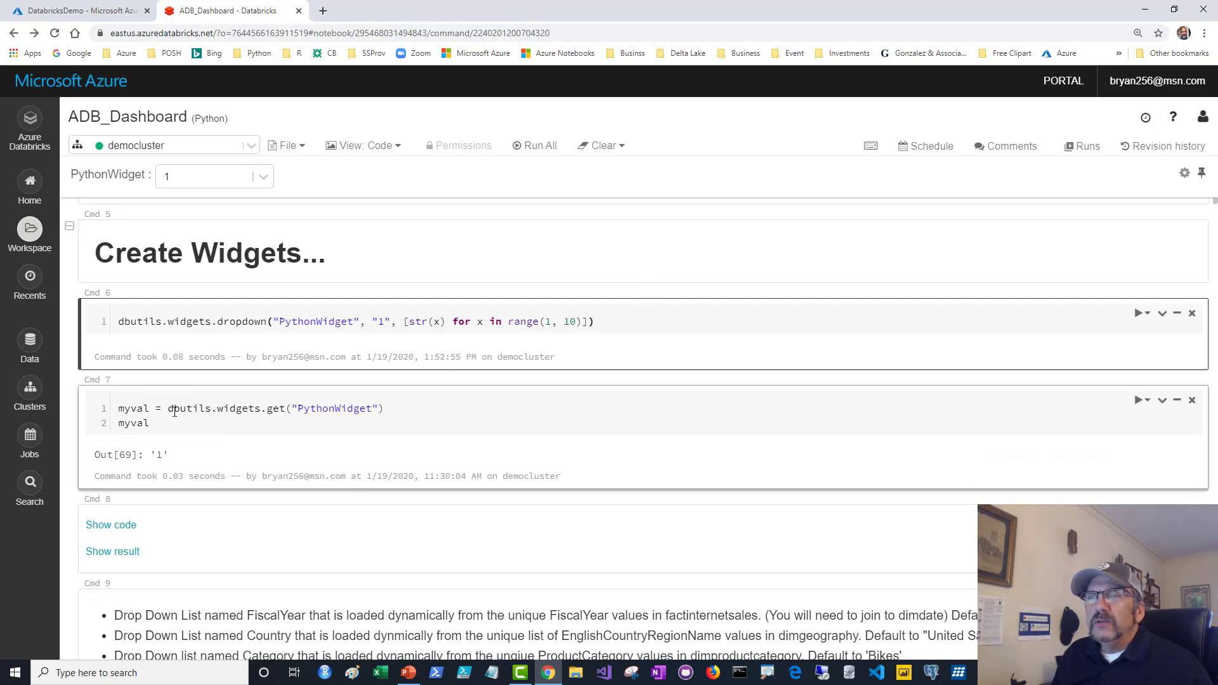
{"action": "left_click_drag", "start_coordinate": [114, 408], "coordinate": [171, 422]}
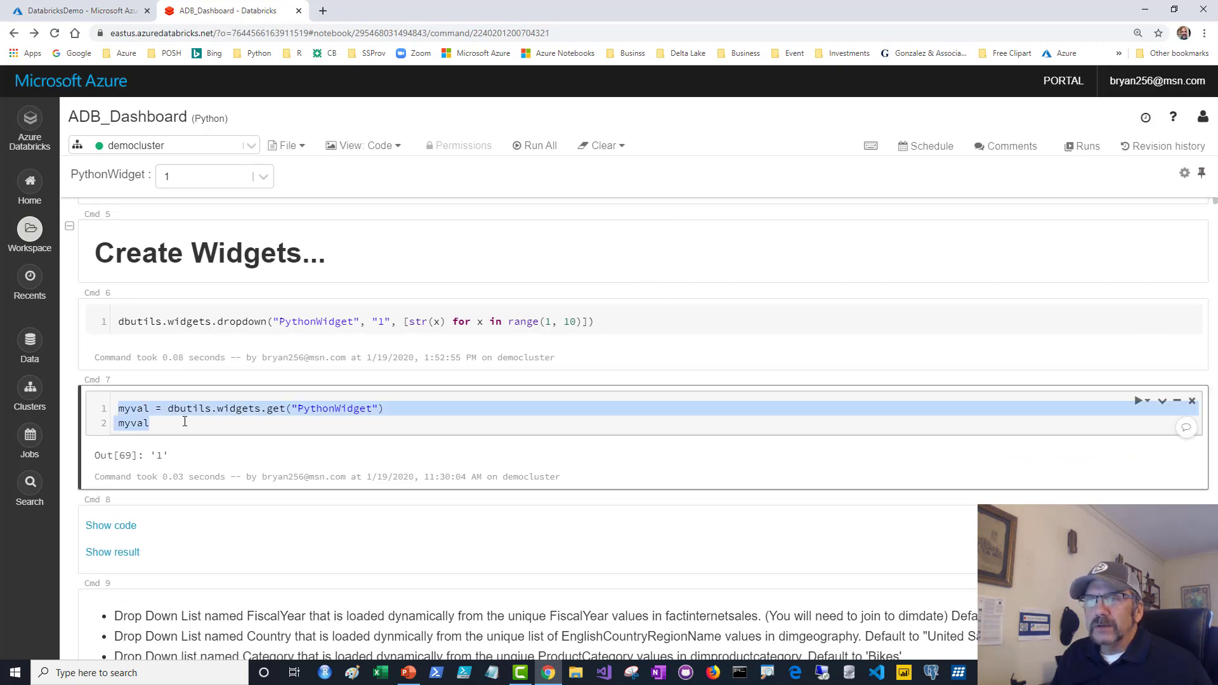
{"action": "left_click", "coordinate": [184, 422]}
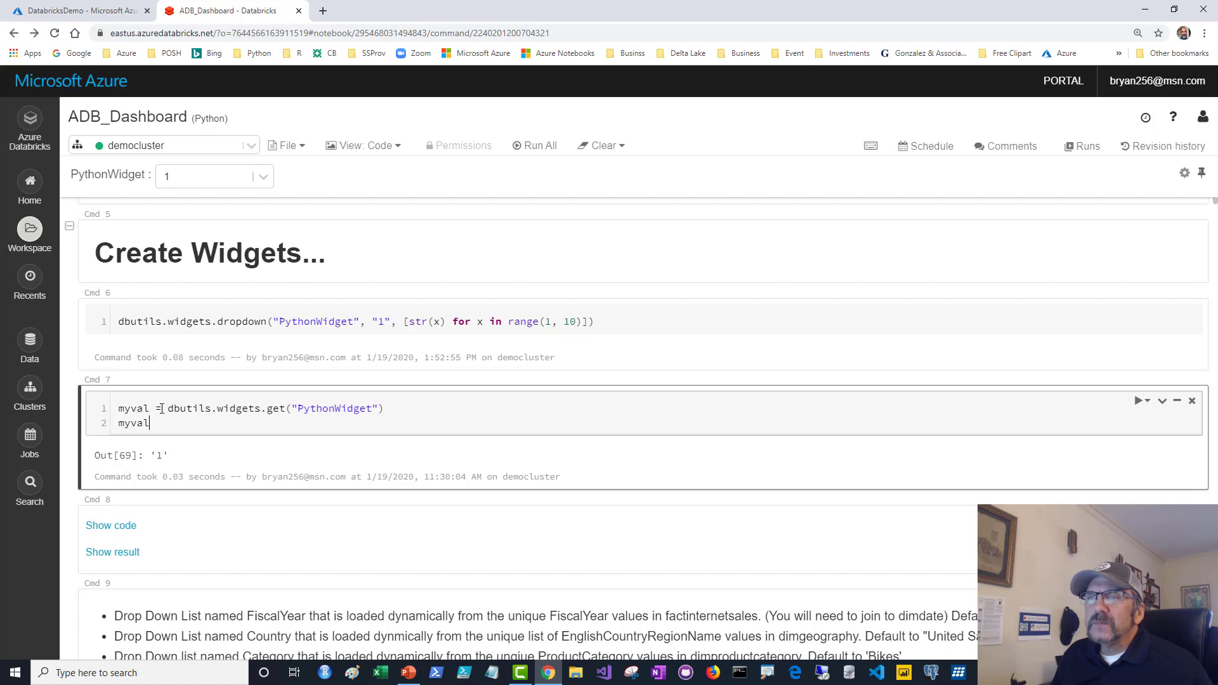
{"action": "left_click_drag", "start_coordinate": [179, 412], "coordinate": [234, 420]}
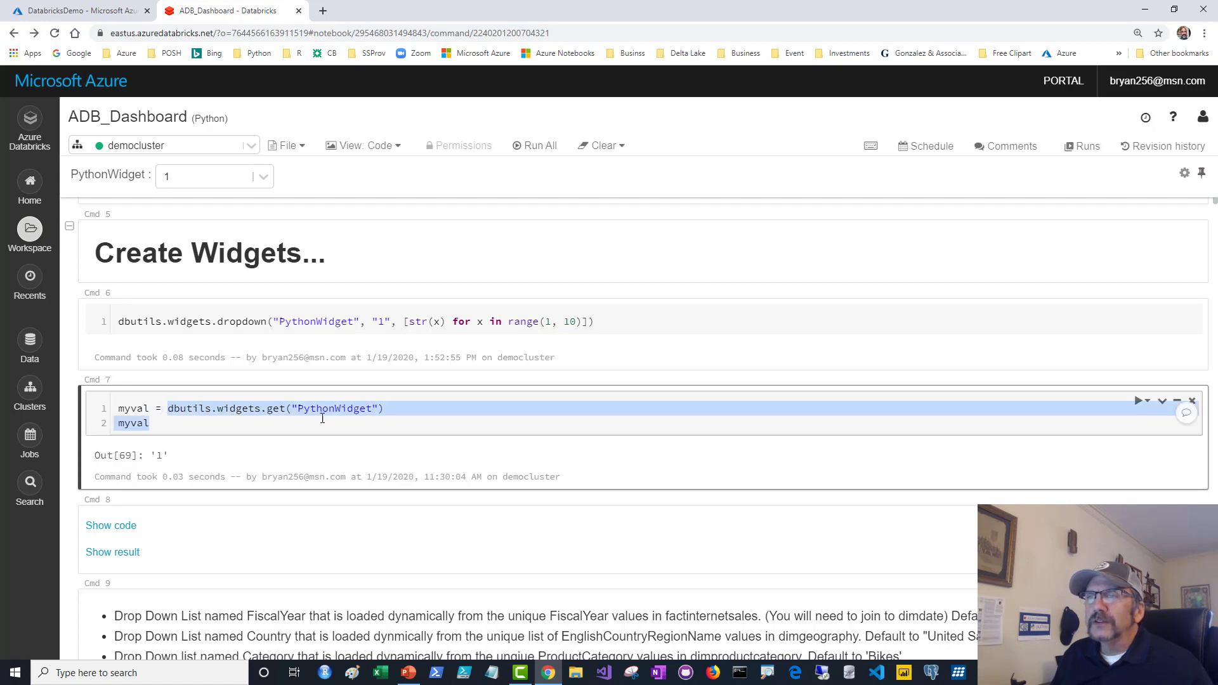
{"action": "left_click_drag", "start_coordinate": [116, 422], "coordinate": [163, 424]}
{"action": "left_click", "coordinate": [163, 424]}
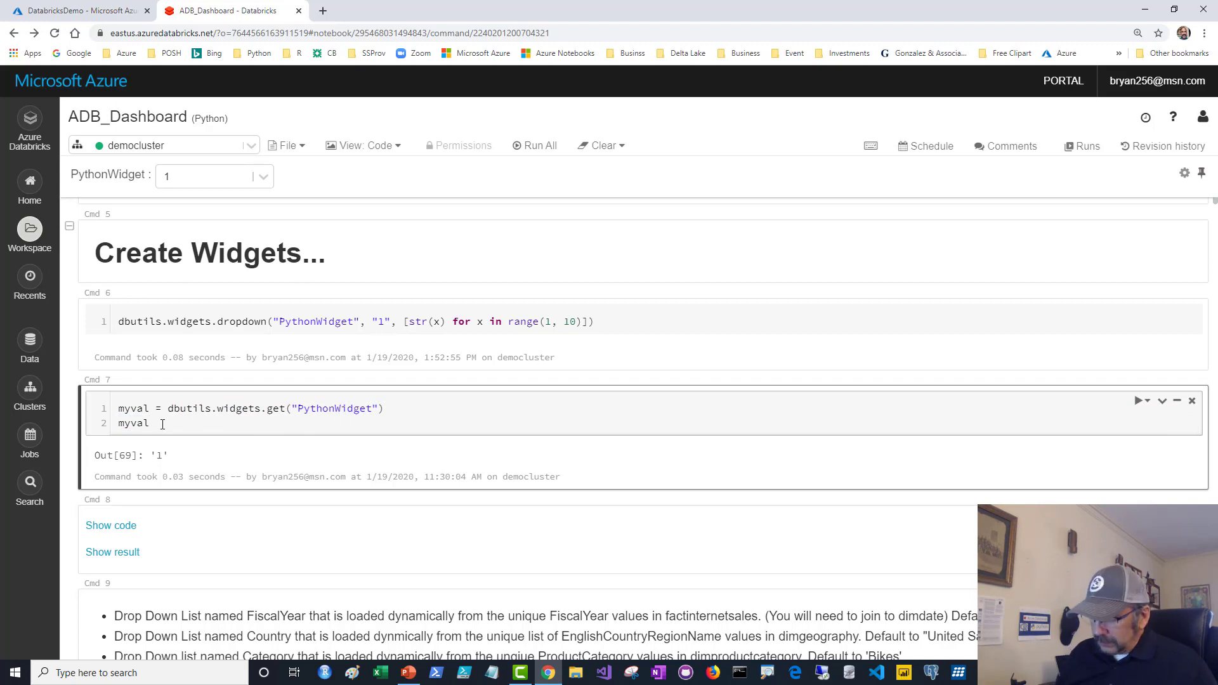
{"action": "key", "text": "ctrl+Return"}
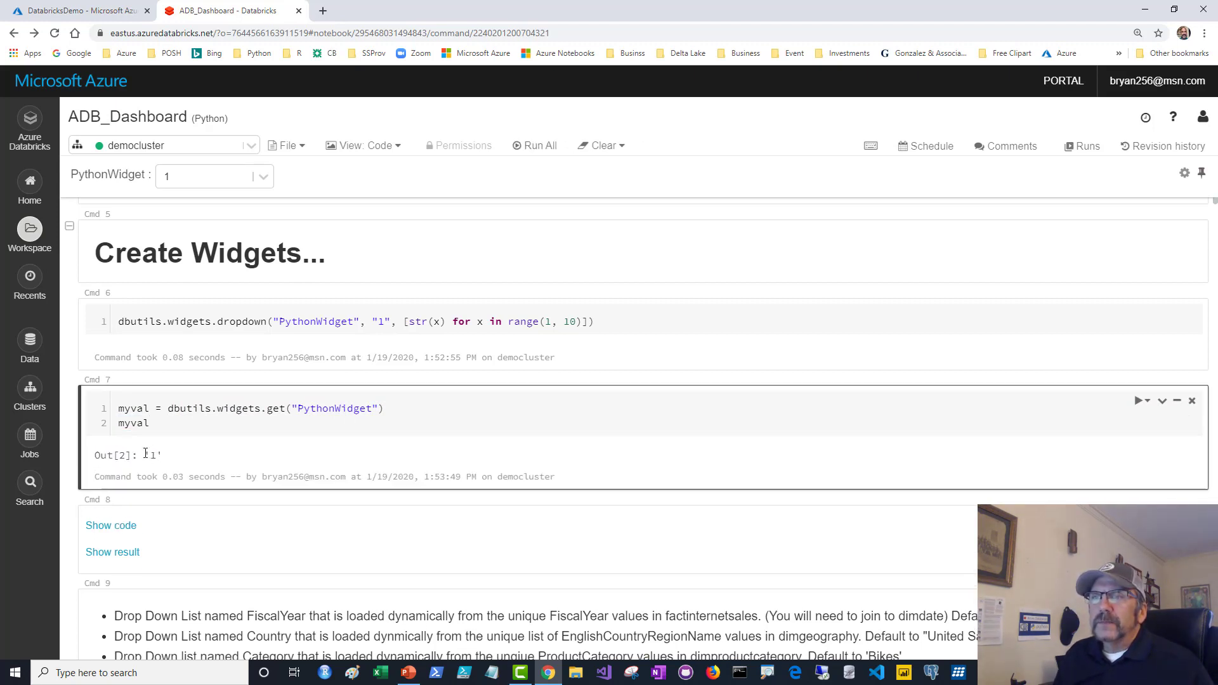
Change PythonWidget to 2 so Cmd 7 re-runs and outputs '2'.
{"action": "left_click", "coordinate": [263, 177]}
{"action": "left_click", "coordinate": [213, 232]}
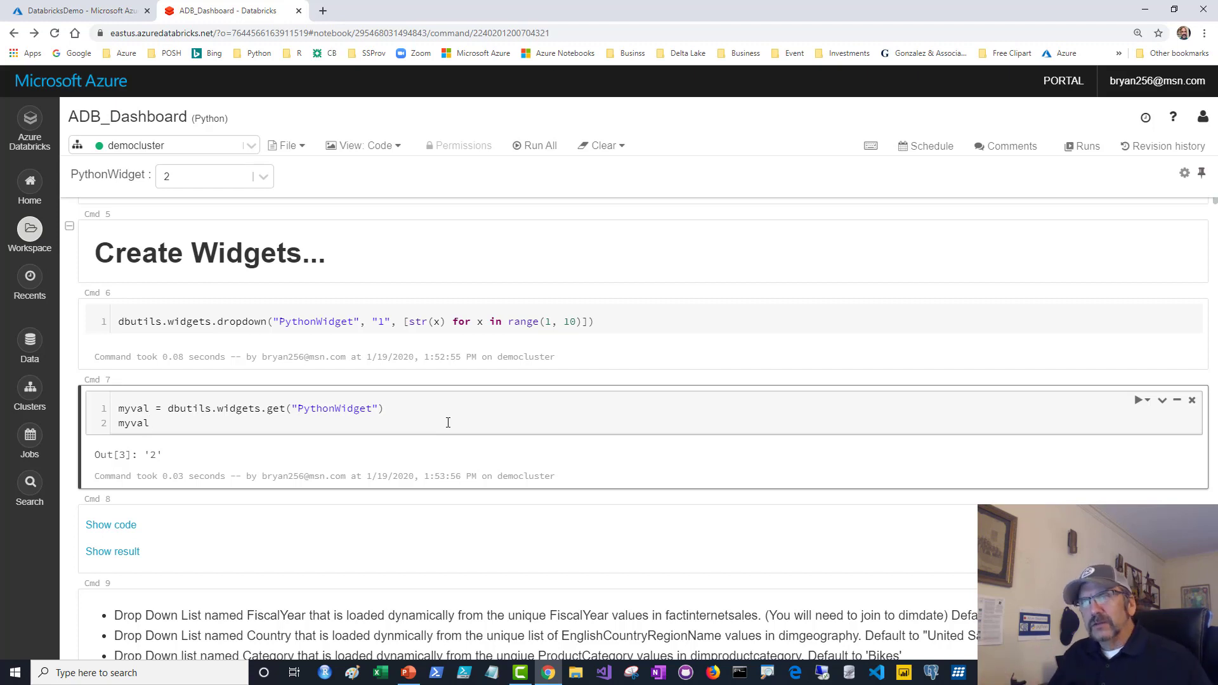
{"action": "scroll", "coordinate": [448, 423], "scroll_direction": "down", "scroll_amount": 2}
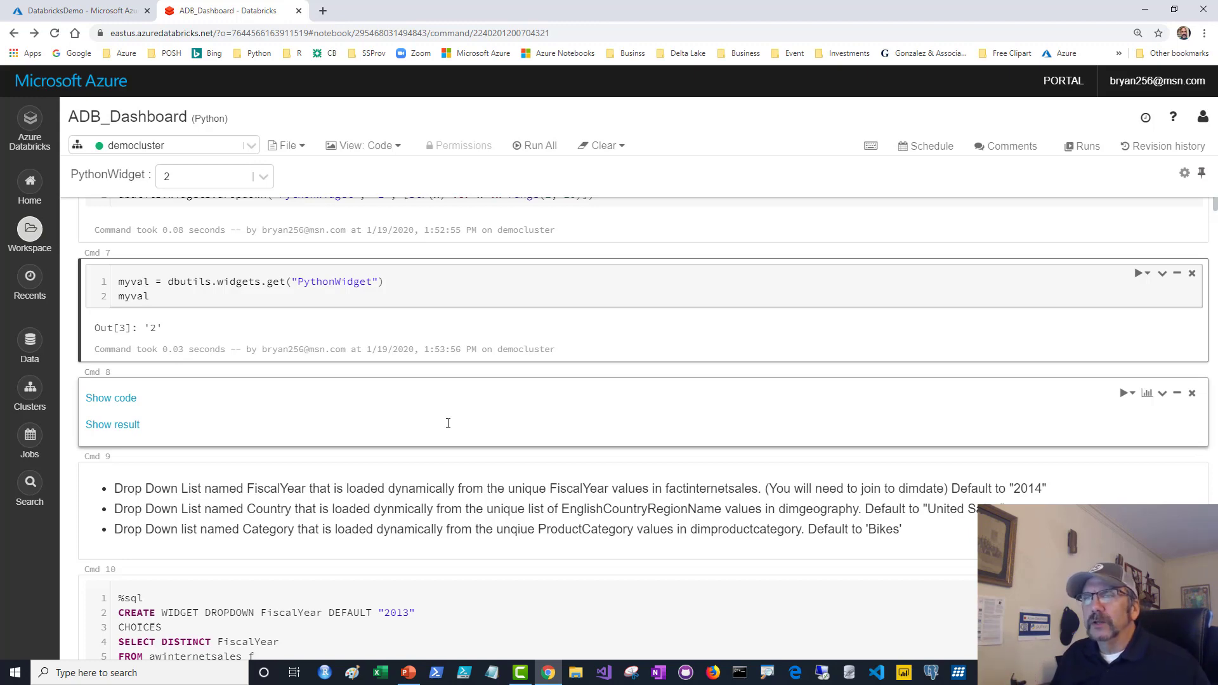
Explain the FiscalYear widget SQL: default 2013, distinct years from the sales–dates join, ordered.
{"action": "scroll", "coordinate": [448, 423], "scroll_direction": "down", "scroll_amount": 3}
{"action": "left_click", "coordinate": [403, 378]}
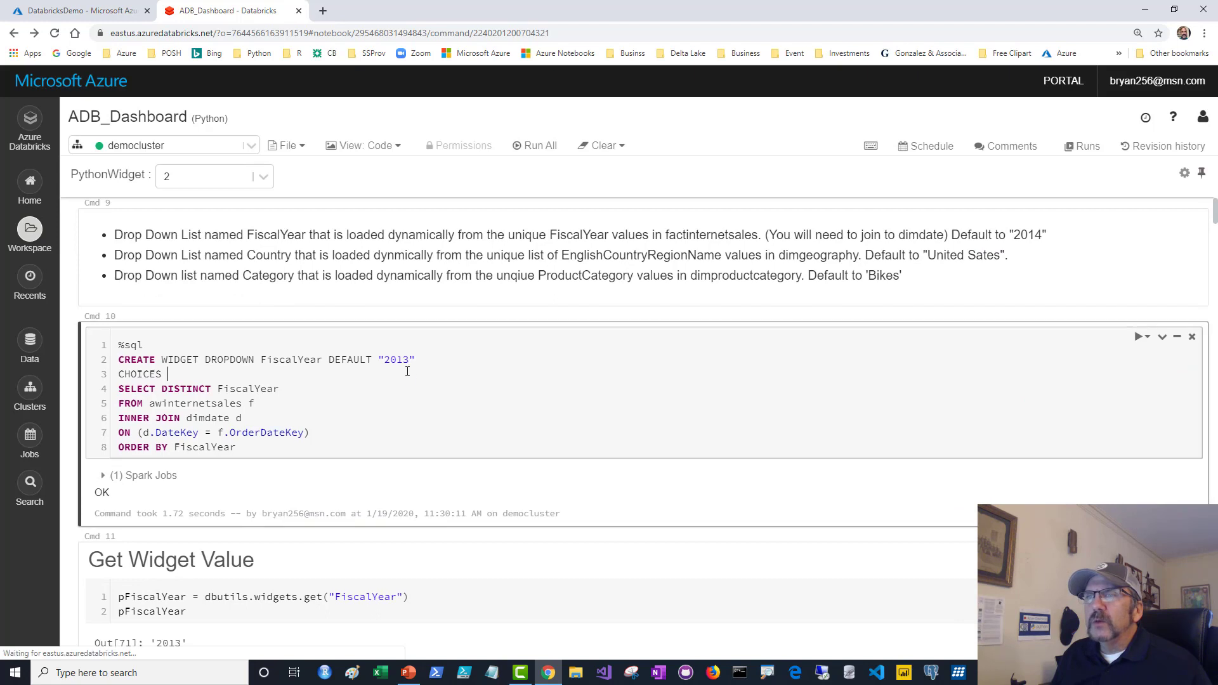
{"action": "left_click_drag", "start_coordinate": [263, 361], "coordinate": [417, 362]}
{"action": "left_click", "coordinate": [410, 387]}
{"action": "left_click", "coordinate": [388, 388]}
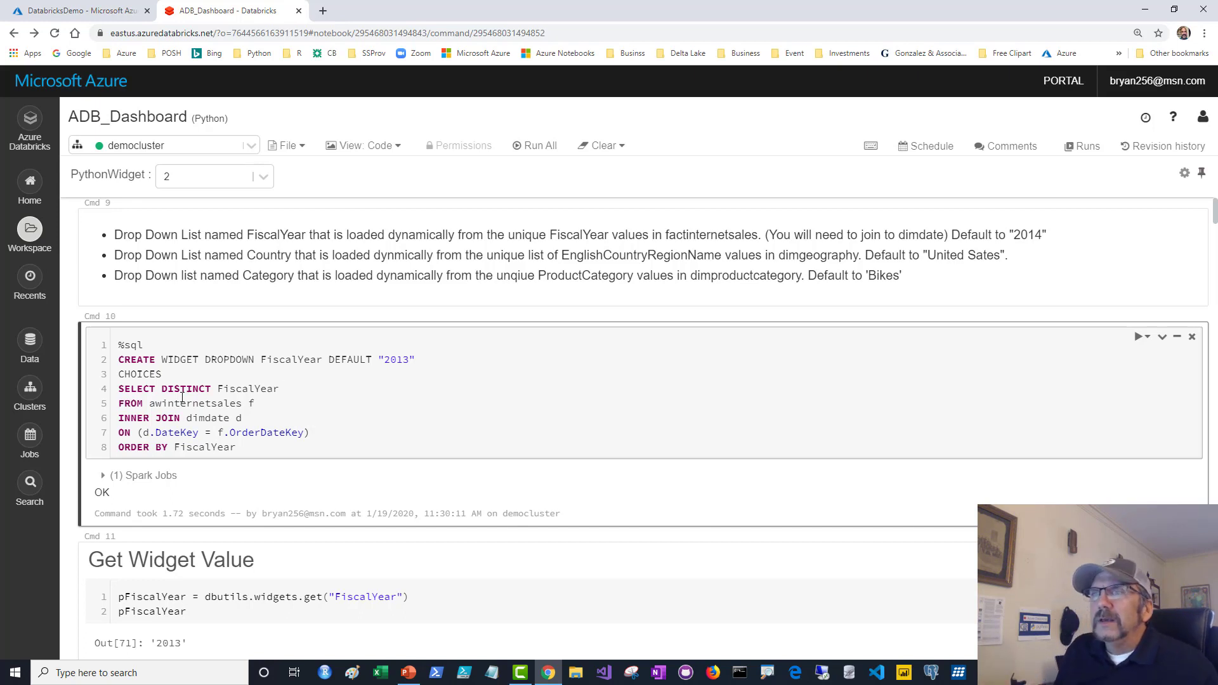
{"action": "left_click_drag", "start_coordinate": [119, 388], "coordinate": [274, 389]}
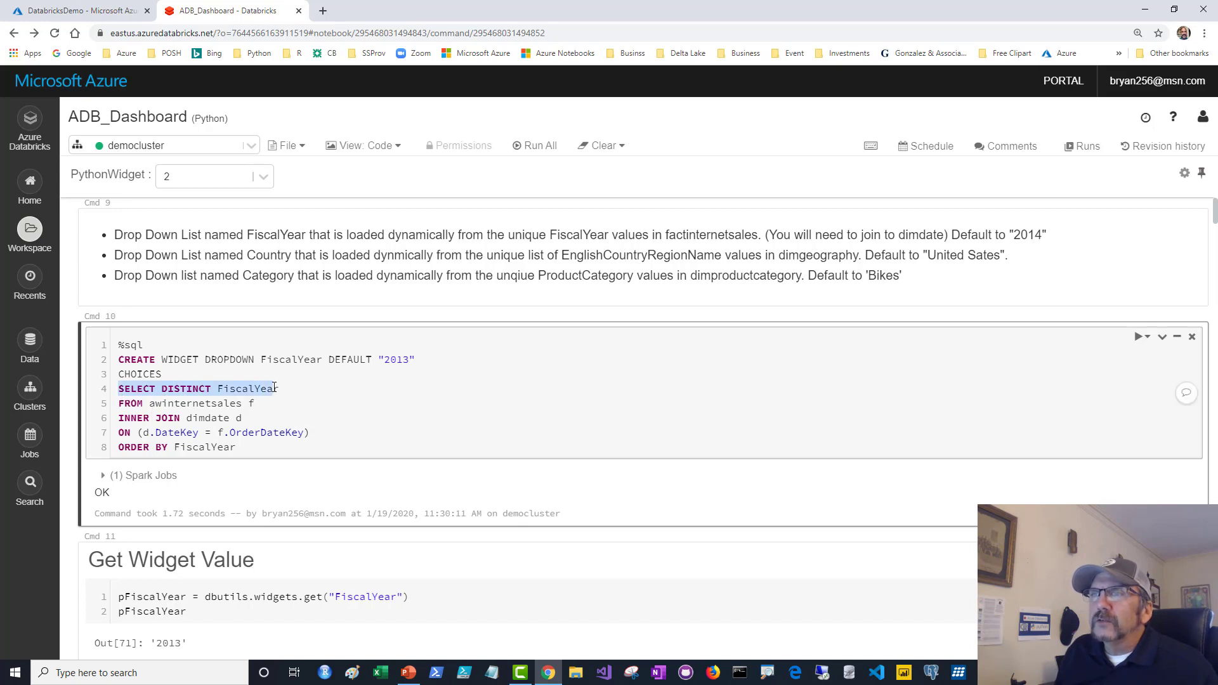
{"action": "left_click", "coordinate": [262, 418]}
{"action": "left_click_drag", "start_coordinate": [138, 404], "coordinate": [283, 448]}
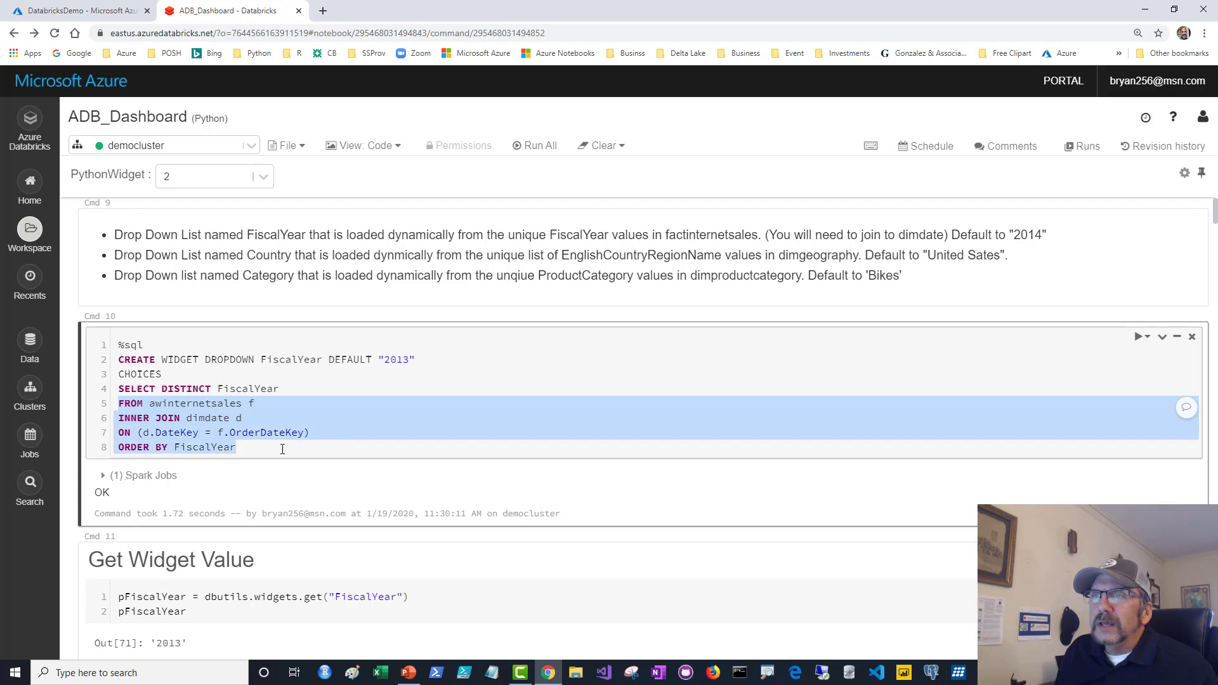
{"action": "left_click", "coordinate": [389, 411]}
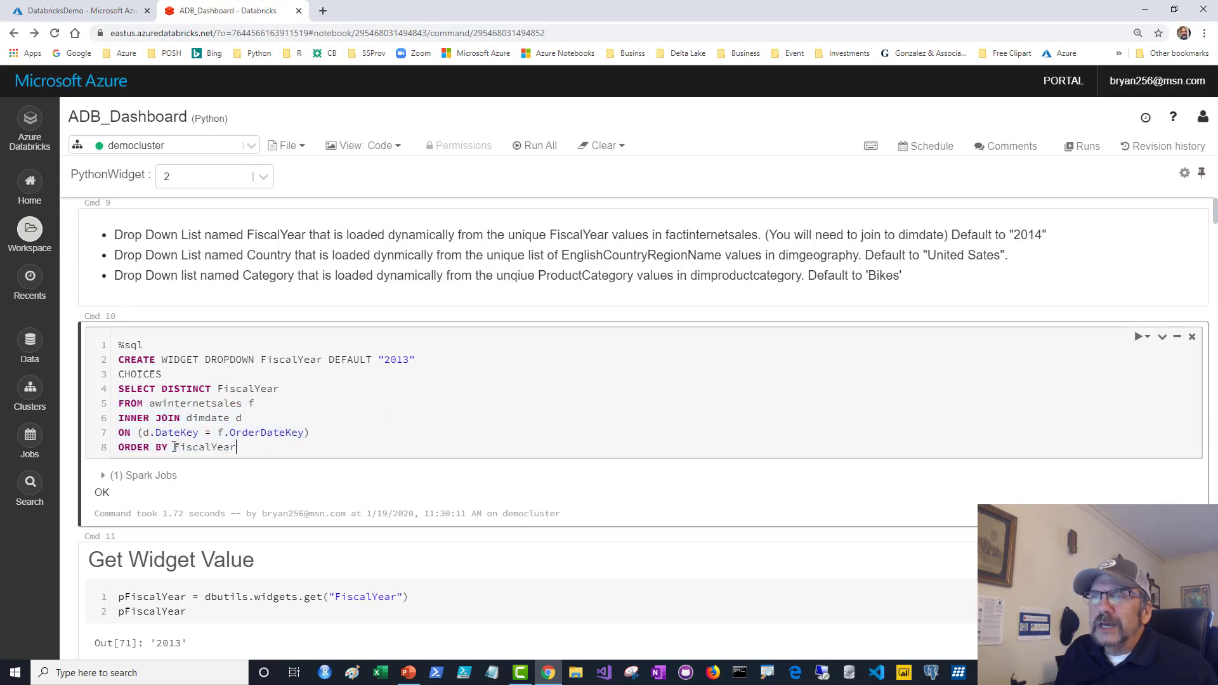
{"action": "left_click_drag", "start_coordinate": [222, 446], "coordinate": [241, 444]}
{"action": "left_click", "coordinate": [327, 393]}
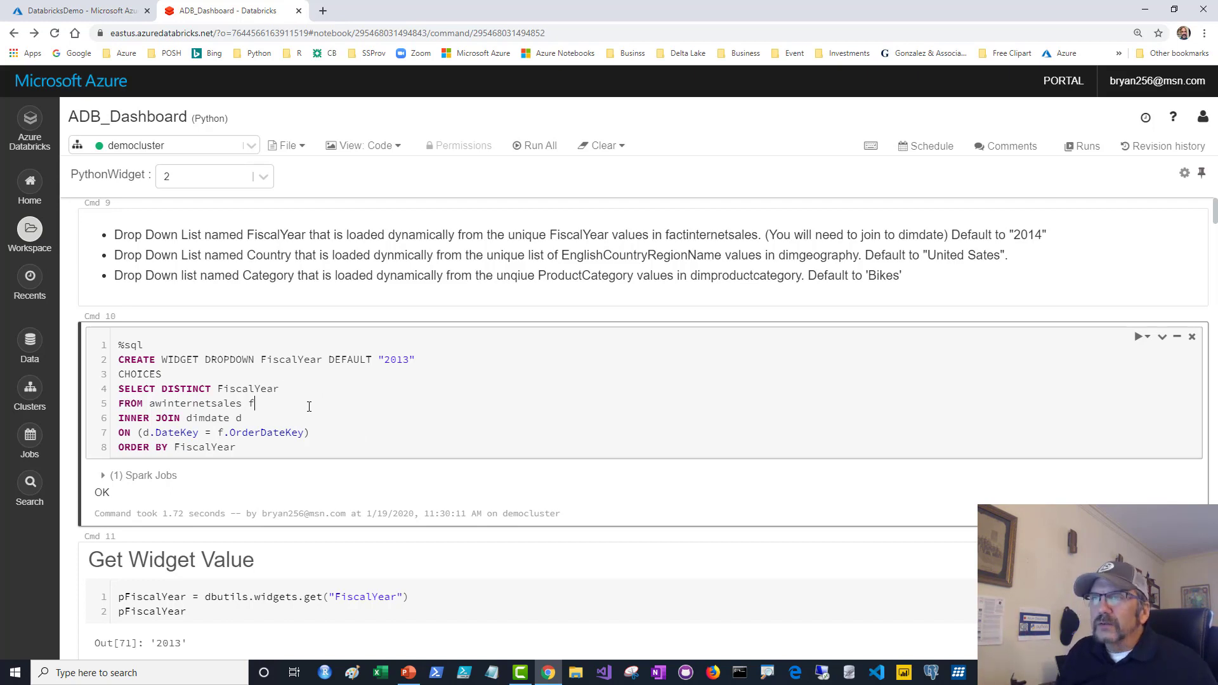
Run the SQL to create the FiscalYear dropdown and view its years, keeping 2013.
{"action": "key", "text": "ctrl+Return"}
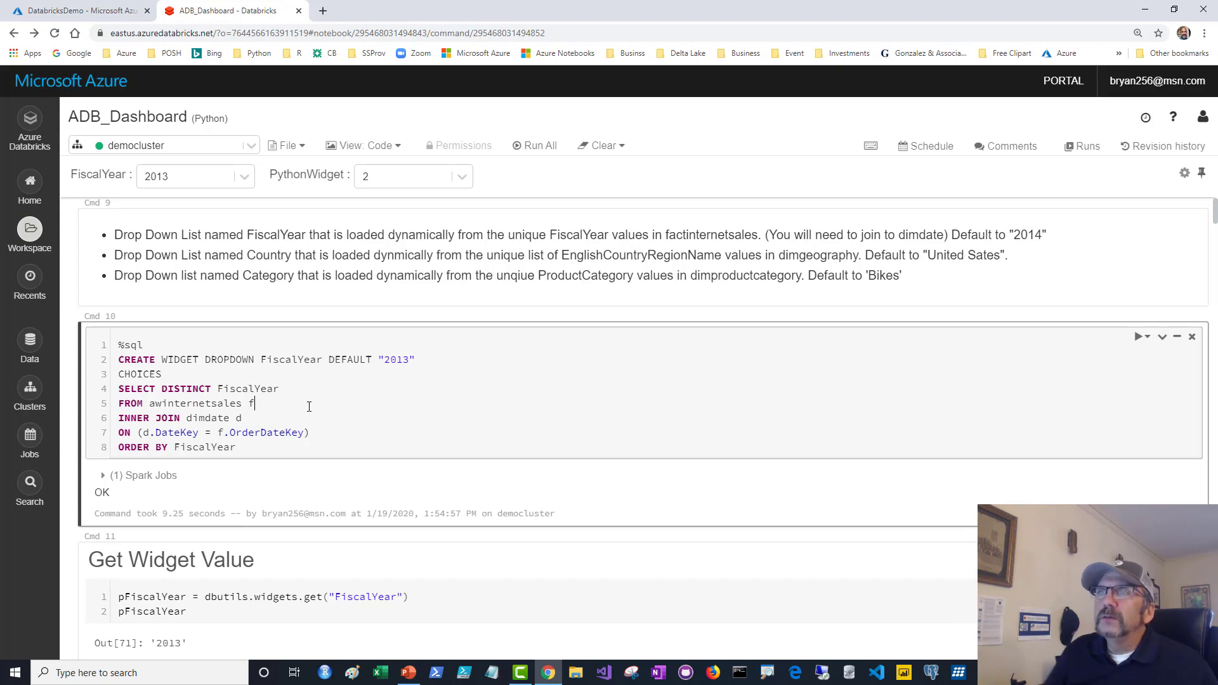
{"action": "left_click", "coordinate": [243, 178]}
{"action": "left_click", "coordinate": [158, 283]}
Rerun Cmd 11 so it reads the FiscalYear widget and returns '2013'.
{"action": "scroll", "coordinate": [283, 290], "scroll_direction": "down", "scroll_amount": 1}
{"action": "scroll", "coordinate": [283, 290], "scroll_direction": "down", "scroll_amount": 5}
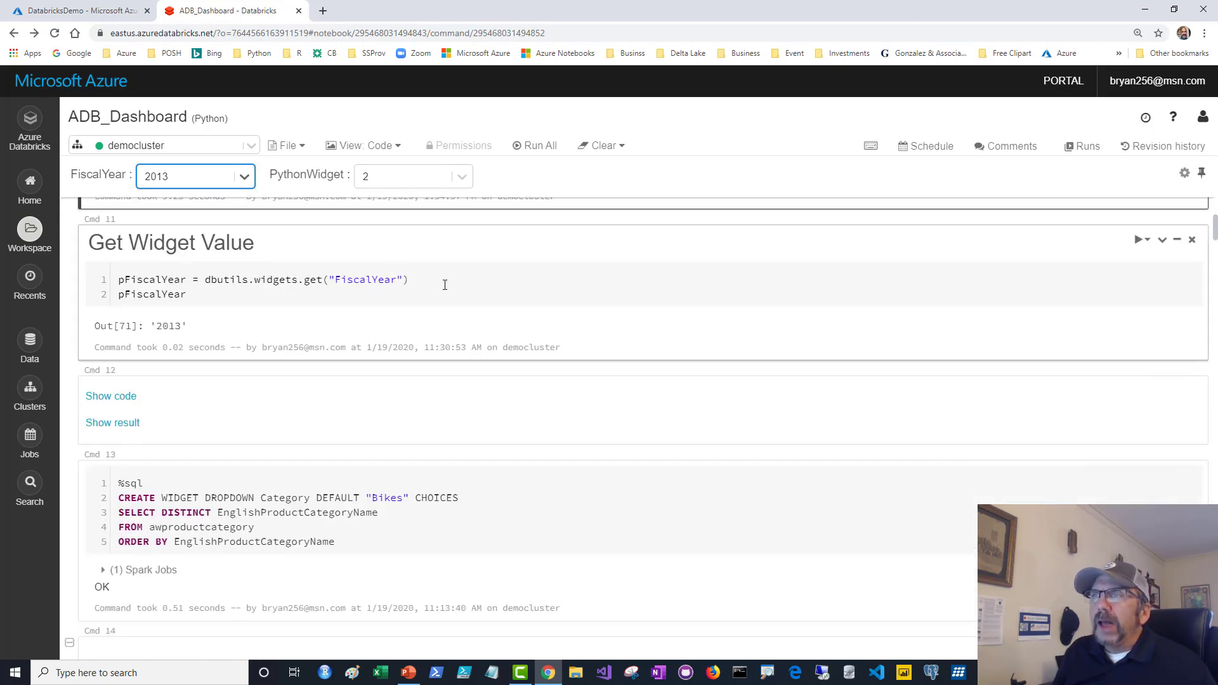
{"action": "left_click", "coordinate": [444, 297]}
{"action": "scroll", "coordinate": [444, 293], "scroll_direction": "up", "scroll_amount": 2}
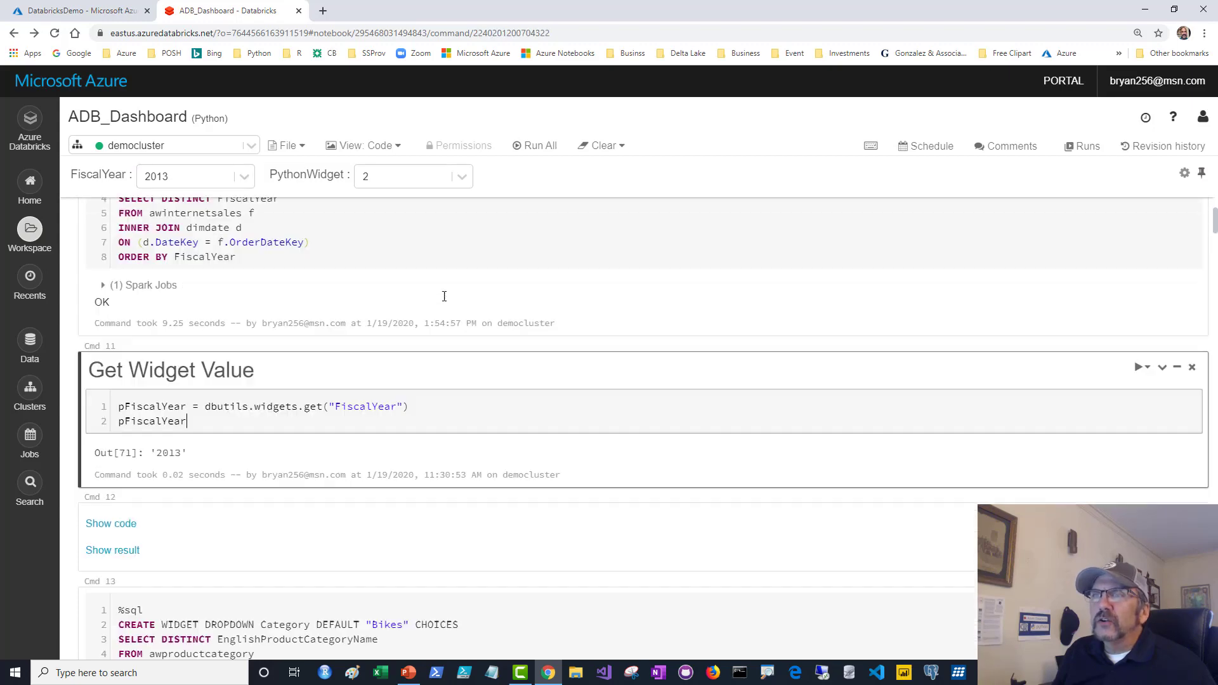
{"action": "scroll", "coordinate": [444, 422], "scroll_direction": "up", "scroll_amount": 1}
{"action": "scroll", "coordinate": [445, 425], "scroll_direction": "down", "scroll_amount": 1}
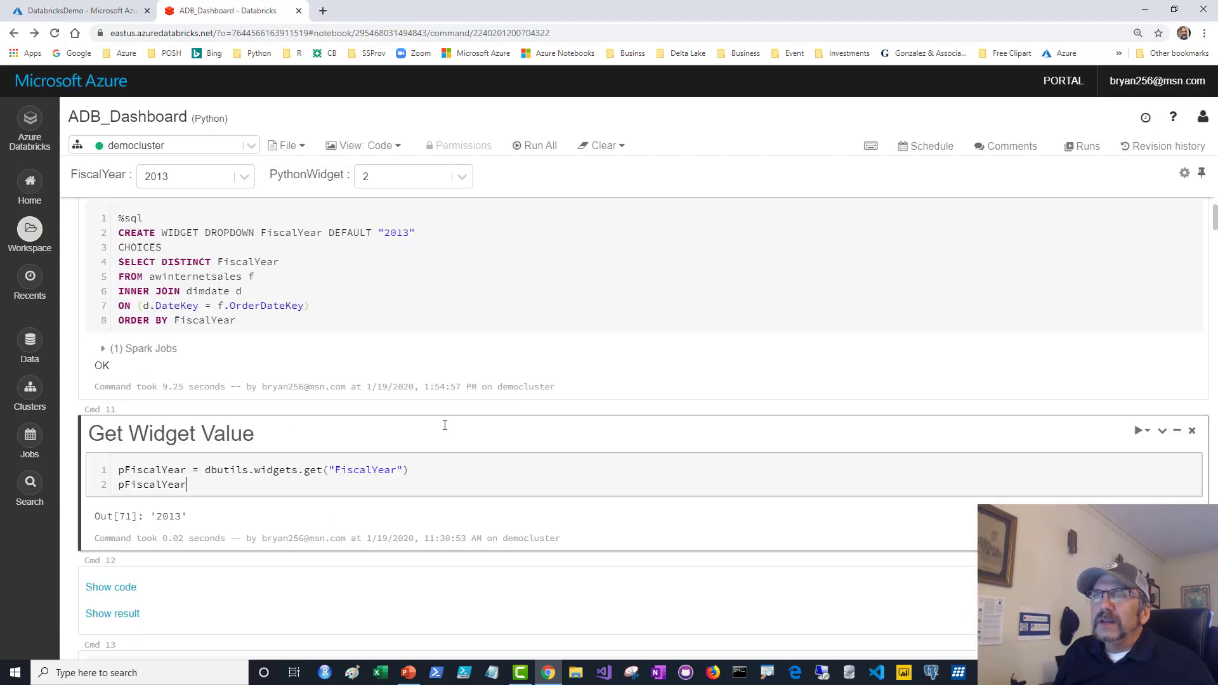
{"action": "scroll", "coordinate": [445, 425], "scroll_direction": "down", "scroll_amount": 1}
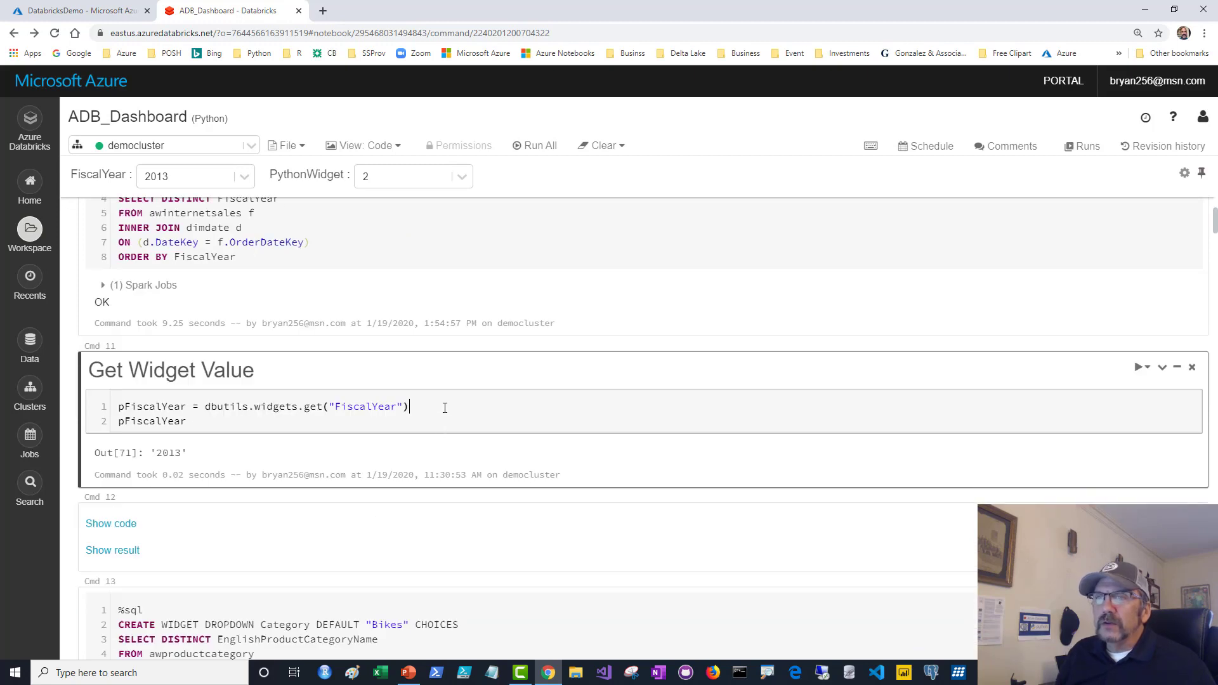
{"action": "key", "text": "ctrl+Return"}
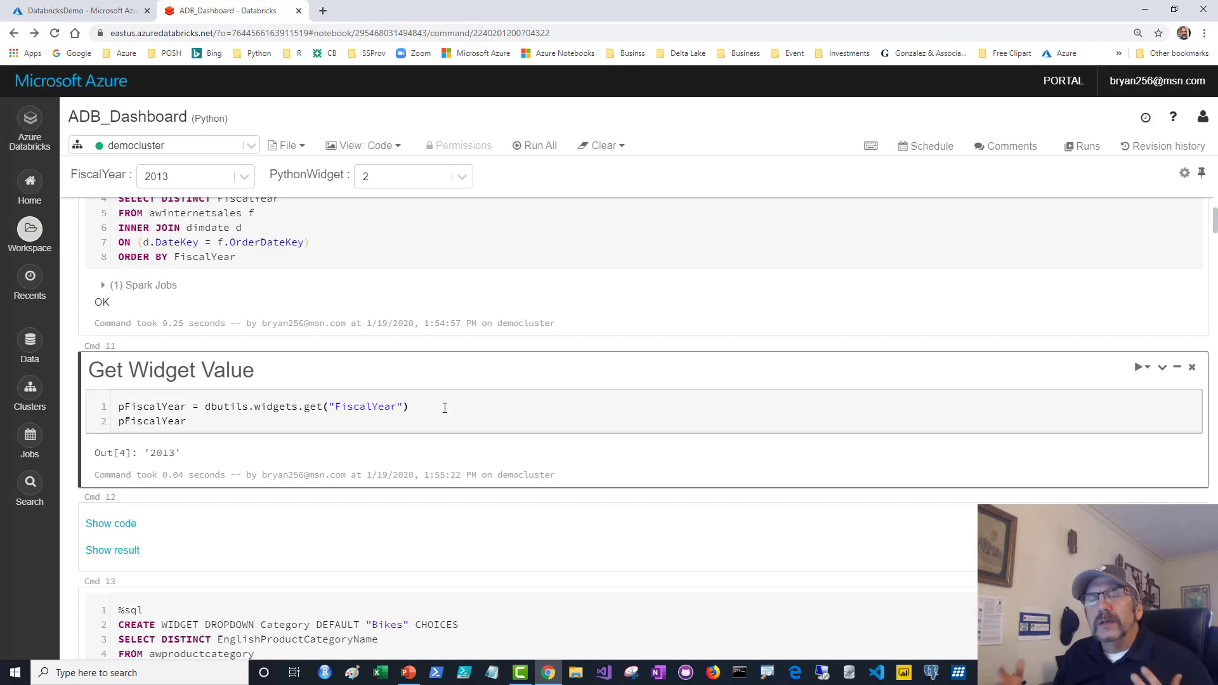
{"action": "scroll", "coordinate": [445, 408], "scroll_direction": "down", "scroll_amount": 3}
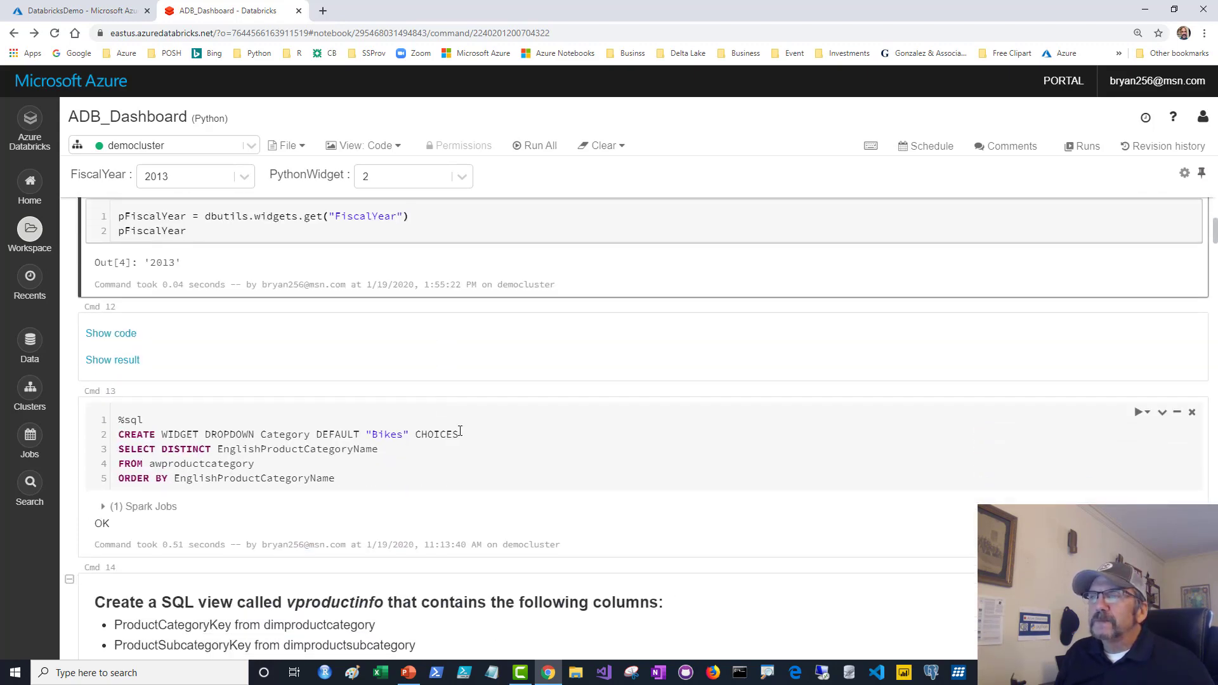
Run the Cmd 13 SQL that creates the Category dropdown widget.
{"action": "left_click", "coordinate": [456, 445]}
{"action": "scroll", "coordinate": [456, 445], "scroll_direction": "down", "scroll_amount": 2}
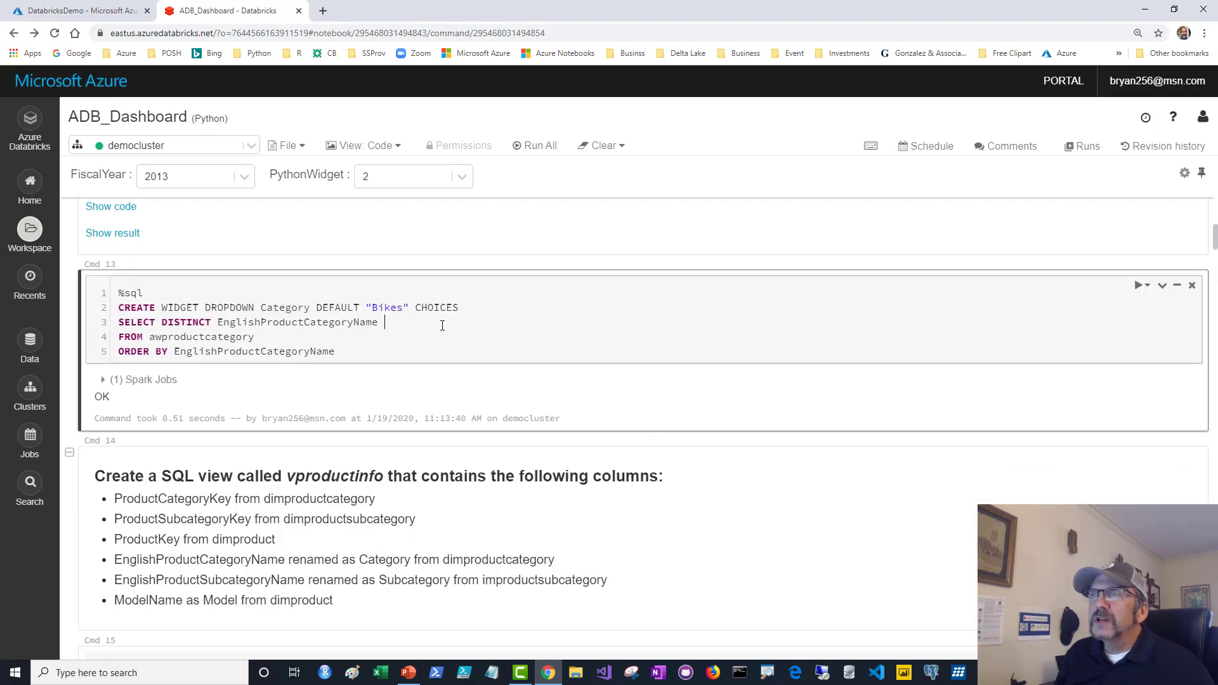
{"action": "key", "text": "shift+Return"}
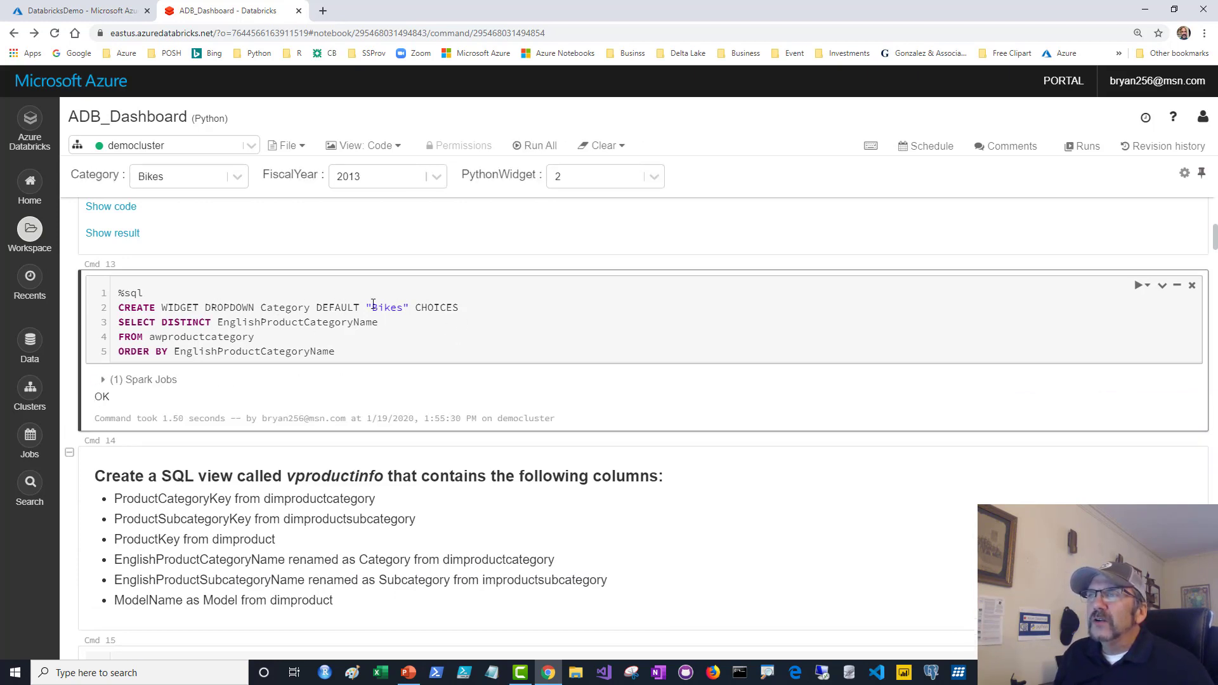
Explain its default Bikes and the EnglishProductCategoryName values drawn from awproductcategory.
{"action": "left_click_drag", "start_coordinate": [364, 306], "coordinate": [419, 302]}
{"action": "left_click", "coordinate": [404, 336]}
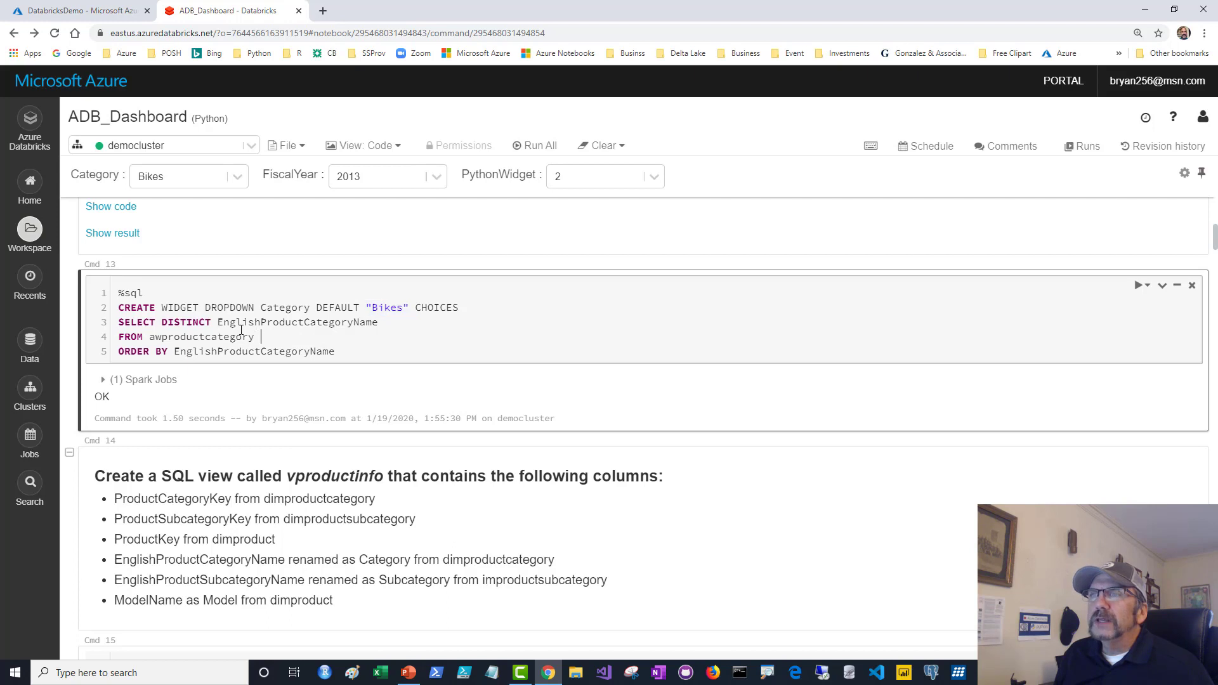
{"action": "left_click_drag", "start_coordinate": [219, 323], "coordinate": [387, 323]}
{"action": "left_click", "coordinate": [390, 350]}
{"action": "left_click_drag", "start_coordinate": [149, 336], "coordinate": [257, 336]}
{"action": "left_click", "coordinate": [313, 336]}
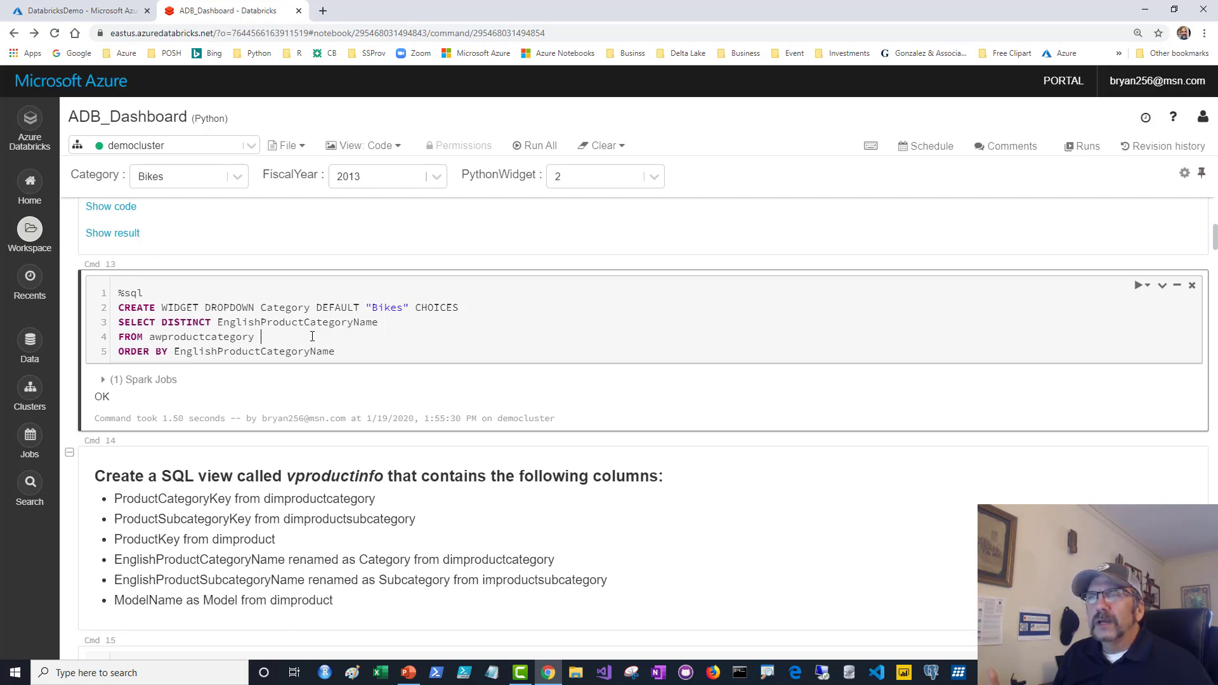
Run the Cmd 16 CREATE OR REPLACE VIEW vproductinfo cell, which returns OK.
{"action": "scroll", "coordinate": [312, 336], "scroll_direction": "down", "scroll_amount": 5}
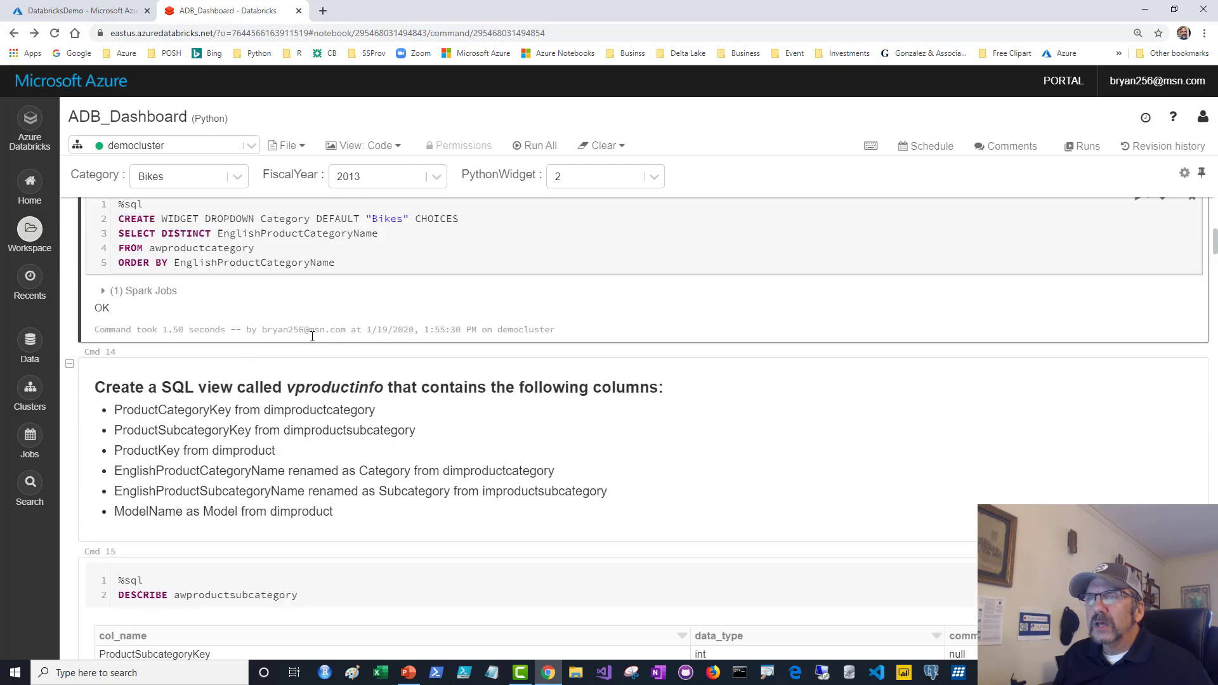
{"action": "scroll", "coordinate": [321, 361], "scroll_direction": "down", "scroll_amount": 5}
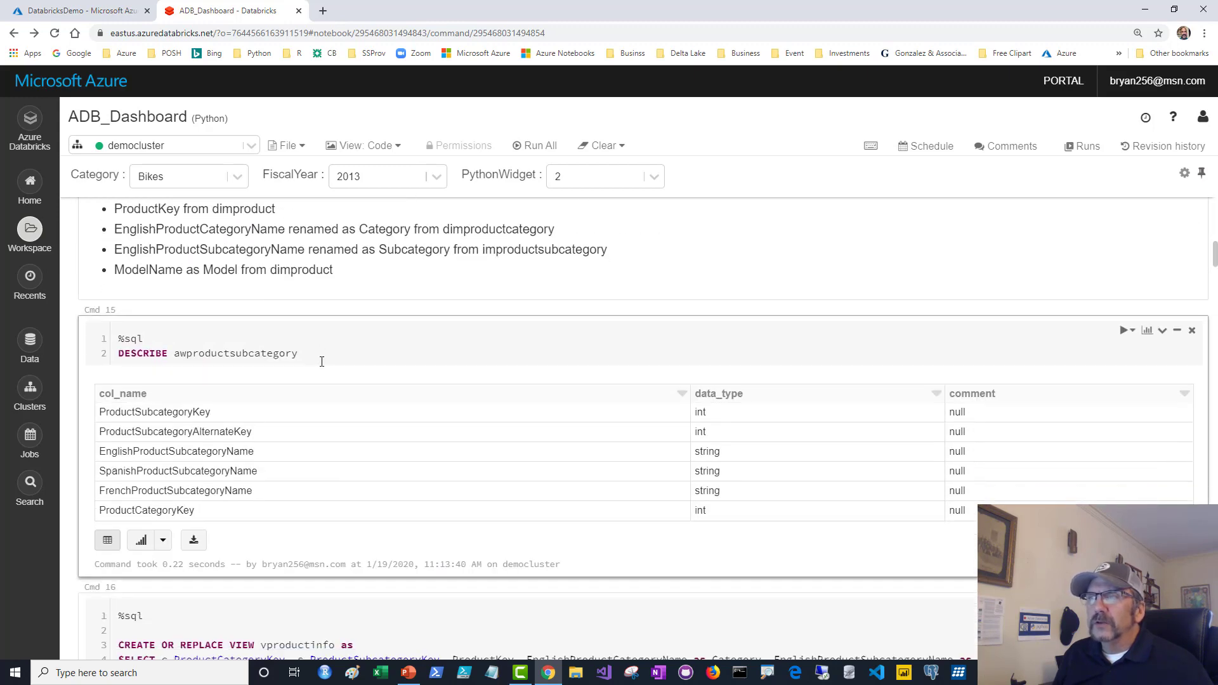
{"action": "left_click", "coordinate": [420, 342]}
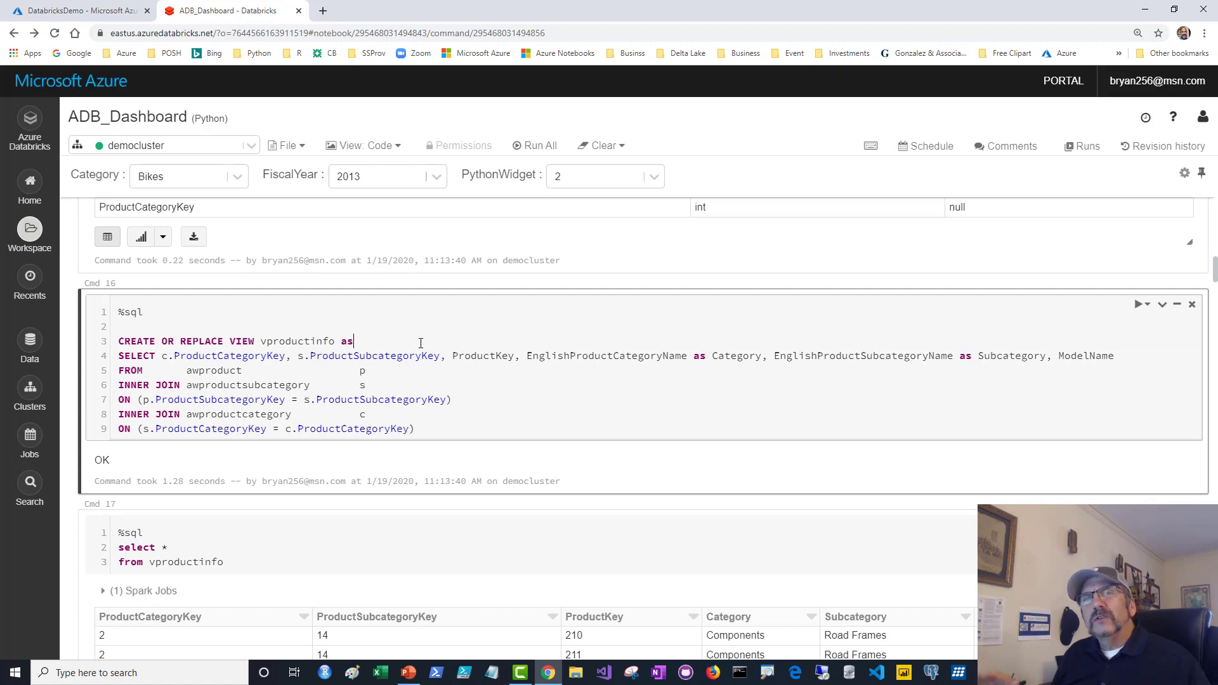
{"action": "double_click", "coordinate": [258, 342]}
{"action": "left_click", "coordinate": [448, 326]}
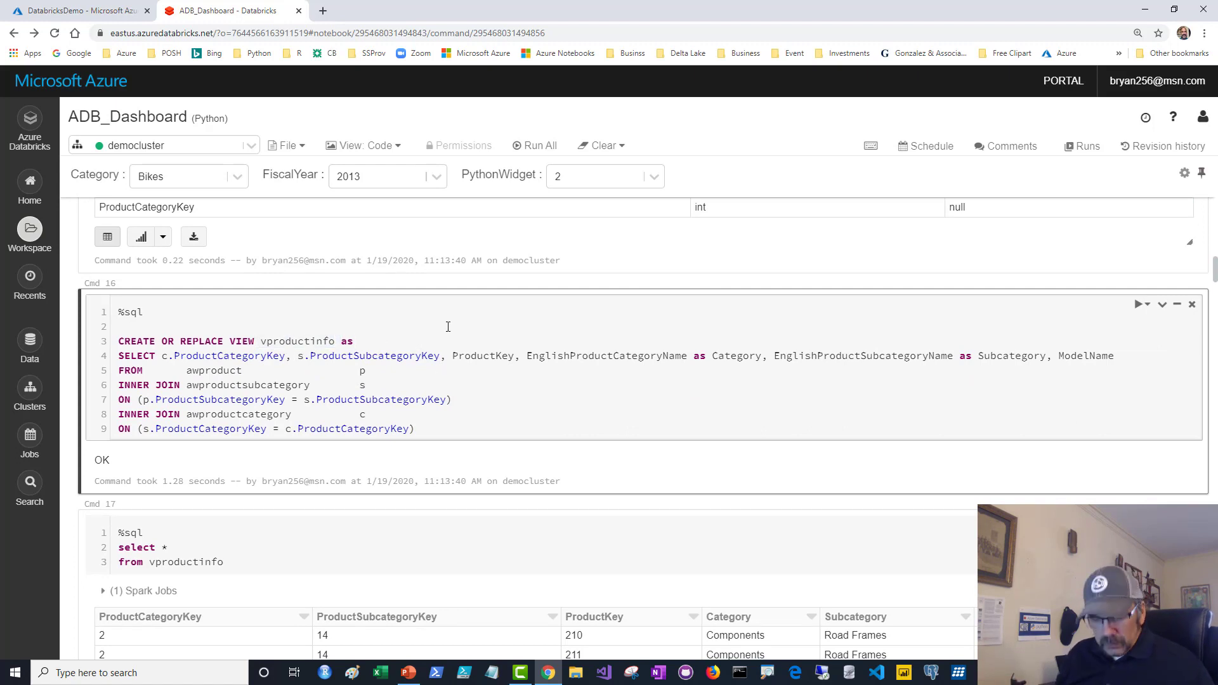
{"action": "key", "text": "ctrl+Return"}
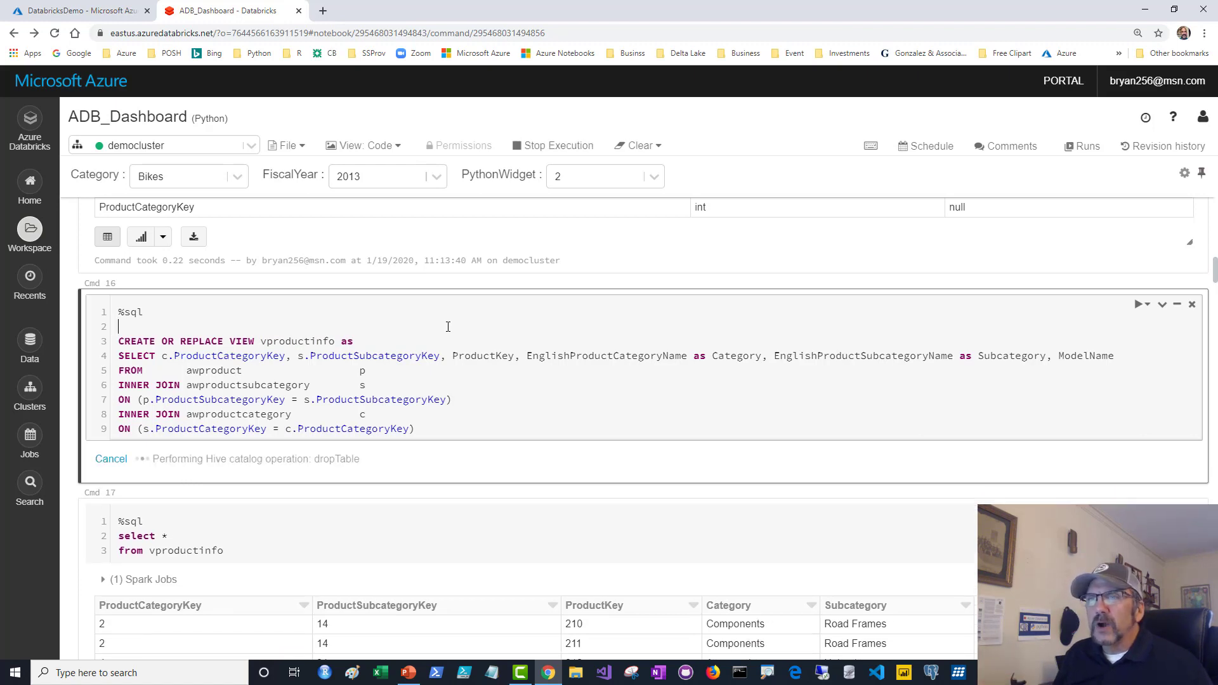
{"action": "scroll", "coordinate": [448, 327], "scroll_direction": "down", "scroll_amount": 7}
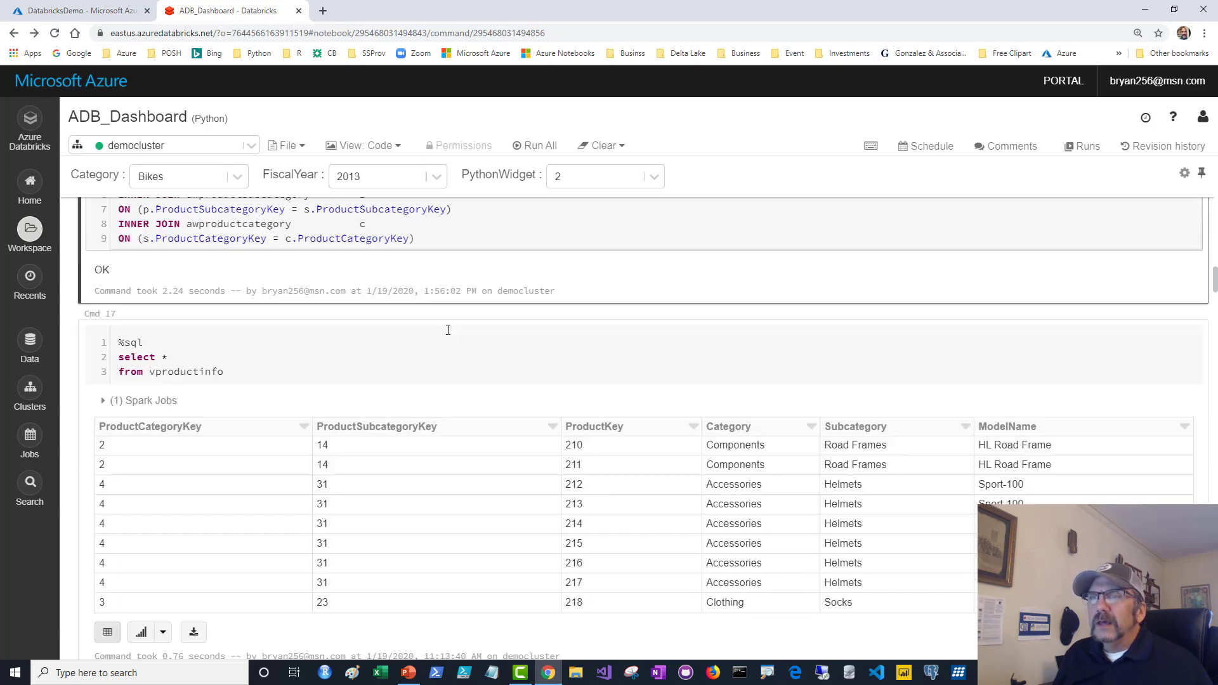
Rerun Cmd 19 to recreate the vdimcustomer view with its age column.
{"action": "scroll", "coordinate": [416, 361], "scroll_direction": "down", "scroll_amount": 8}
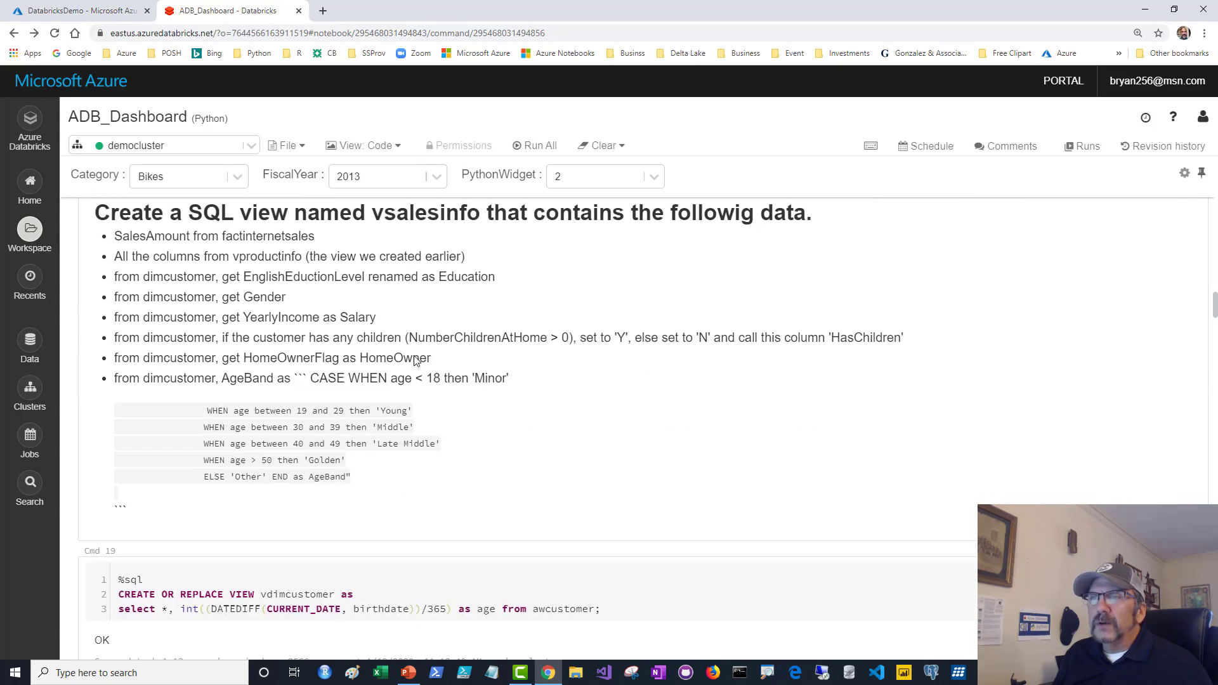
{"action": "left_click", "coordinate": [433, 326]}
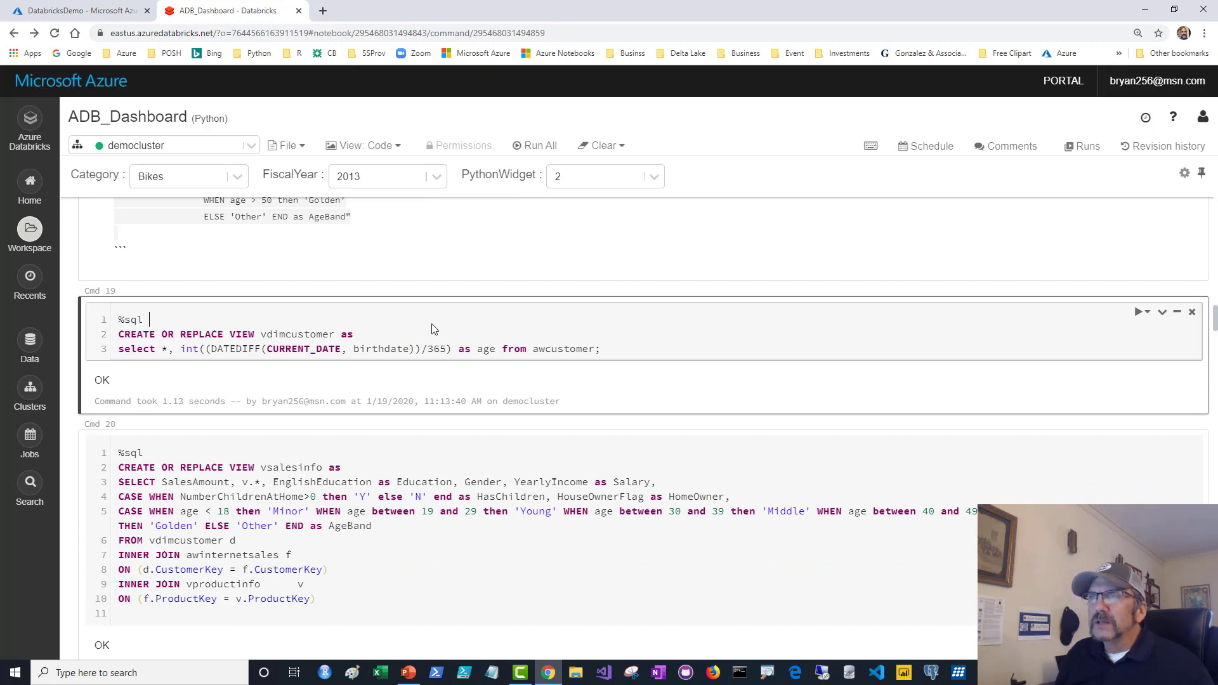
{"action": "key", "text": "ctrl+Return"}
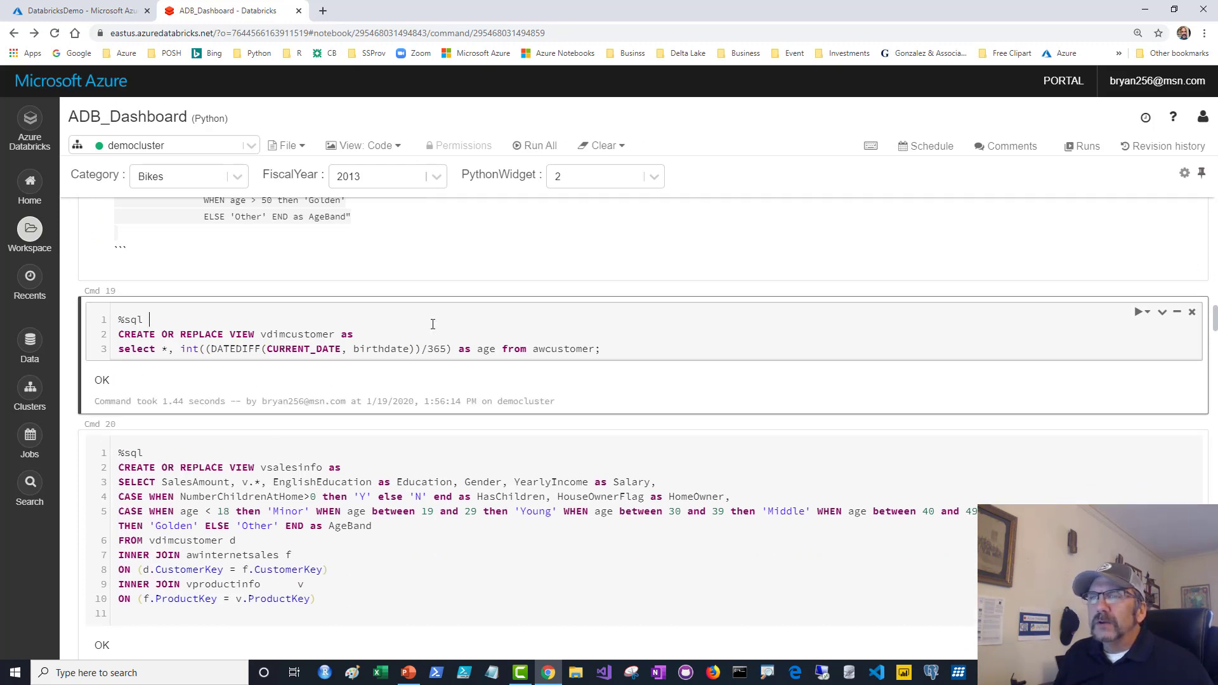
Rerun Cmd 20 to recreate the dependent vsalesinfo view.
{"action": "scroll", "coordinate": [433, 324], "scroll_direction": "down", "scroll_amount": 2}
{"action": "left_click", "coordinate": [402, 429]}
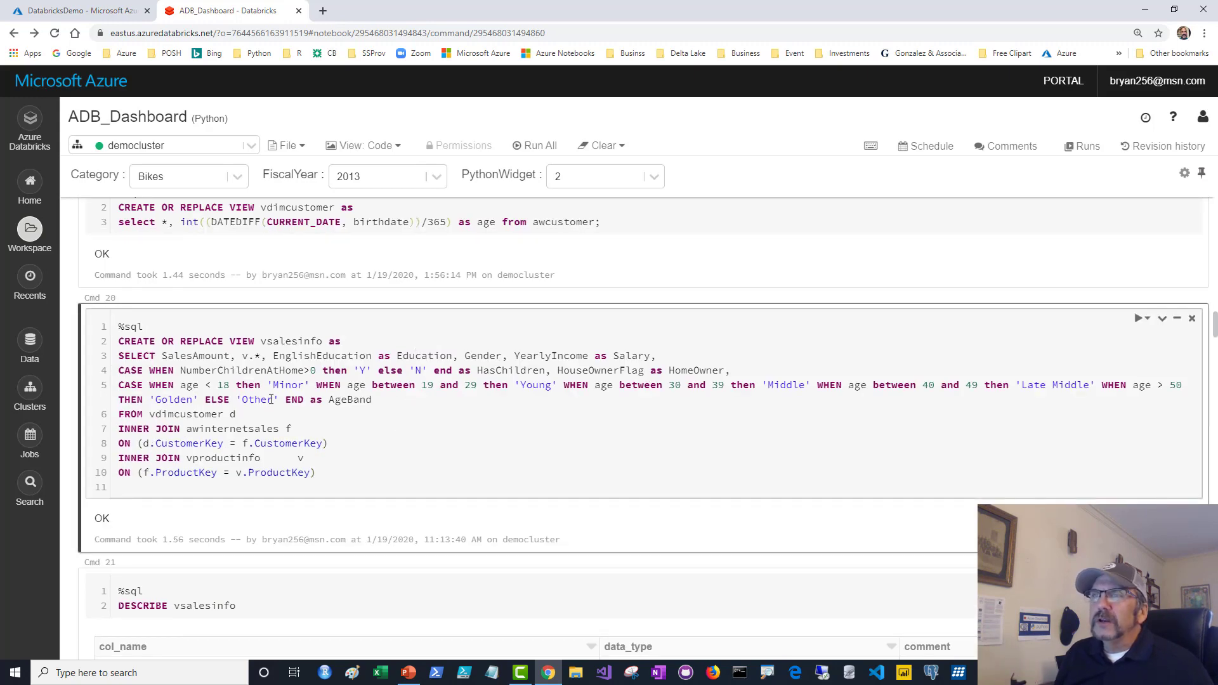
{"action": "left_click_drag", "start_coordinate": [257, 342], "coordinate": [298, 343]}
{"action": "left_click", "coordinate": [324, 401]}
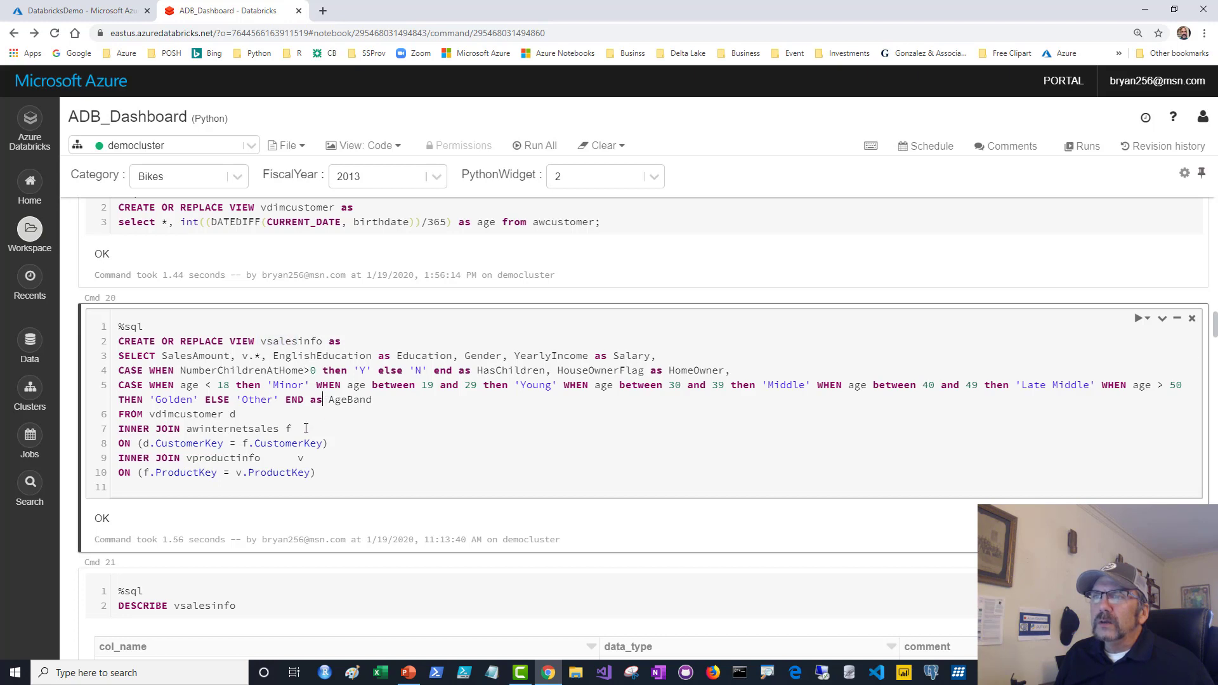
{"action": "key", "text": "ctrl+Return"}
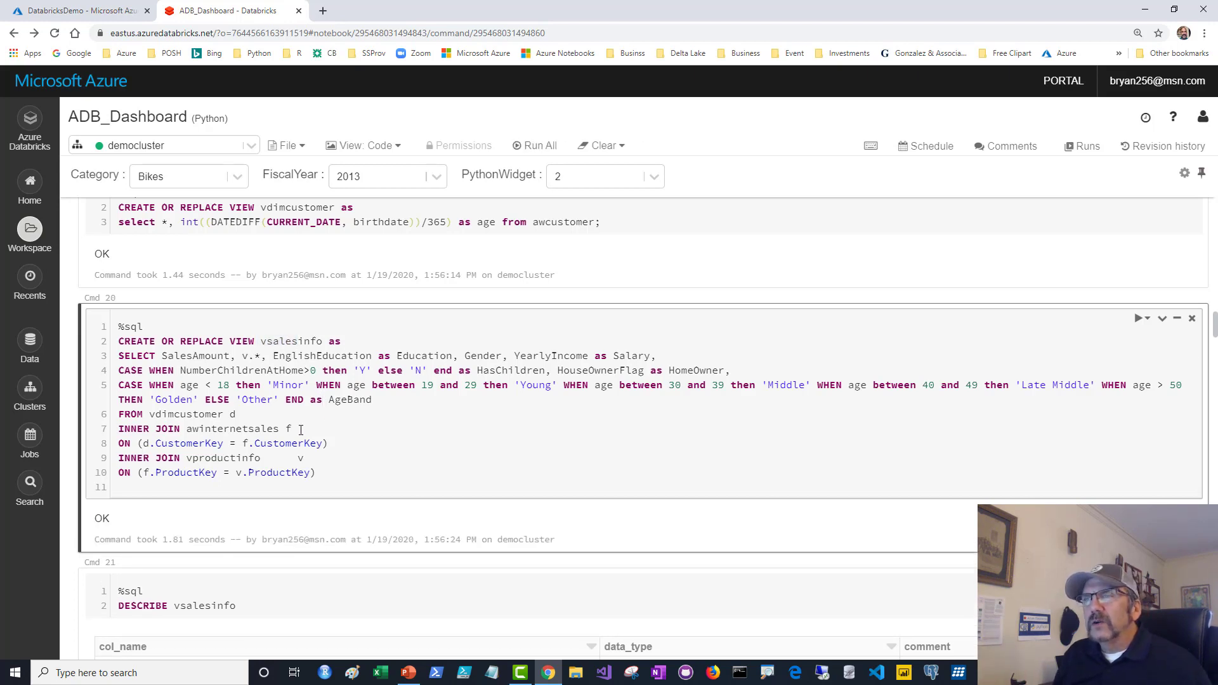
Switch the notebook view from Code to the AW Exec dashboard.
{"action": "scroll", "coordinate": [314, 426], "scroll_direction": "down", "scroll_amount": 8}
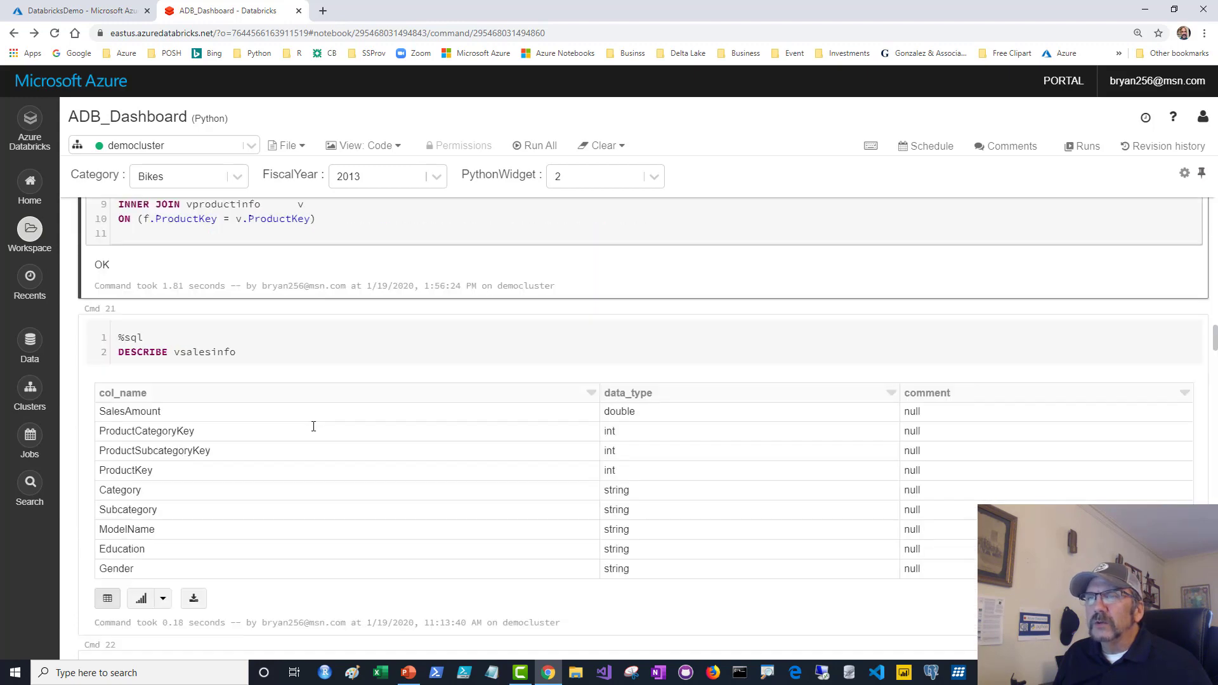
{"action": "scroll", "coordinate": [338, 409], "scroll_direction": "down", "scroll_amount": 2}
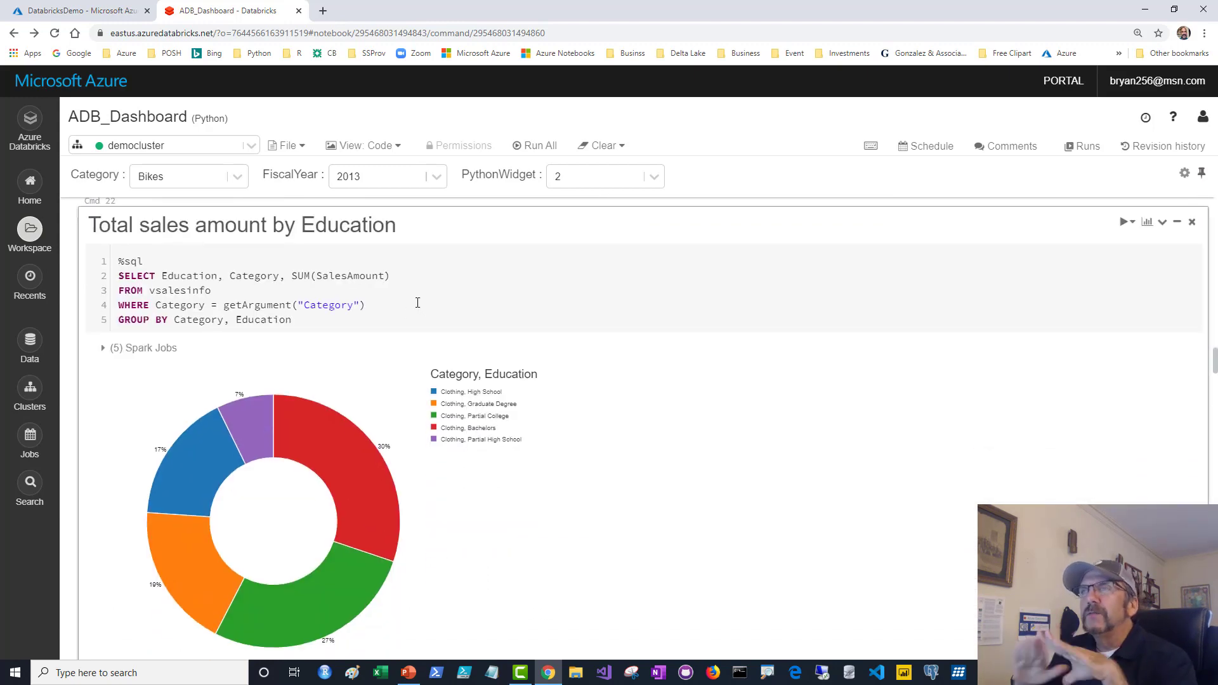
{"action": "left_click", "coordinate": [400, 147]}
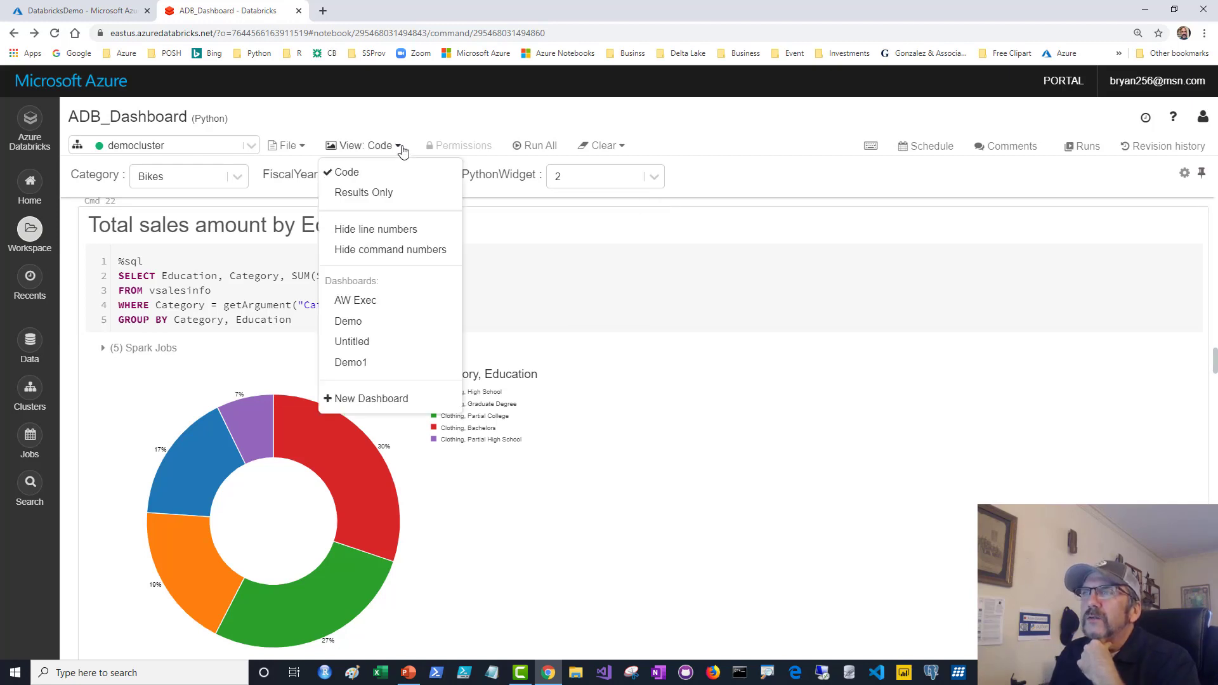
{"action": "left_click", "coordinate": [363, 302]}
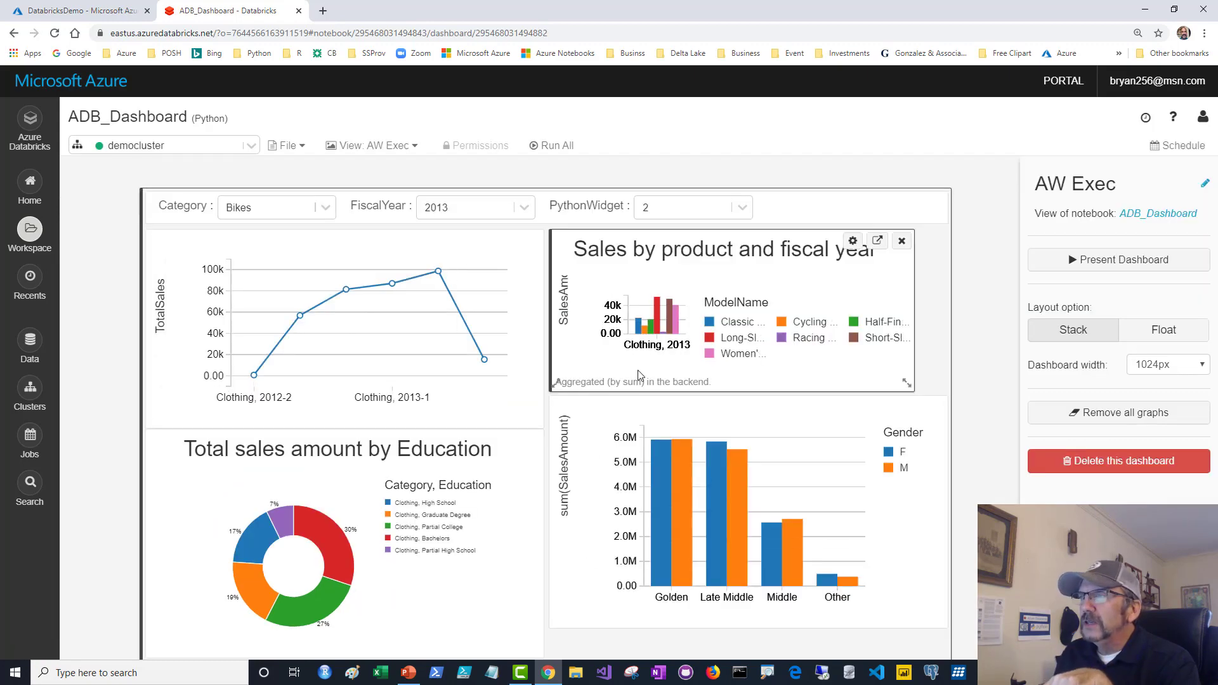
{"action": "scroll", "coordinate": [634, 393], "scroll_direction": "down", "scroll_amount": 3}
{"action": "scroll", "coordinate": [634, 380], "scroll_direction": "up", "scroll_amount": 3}
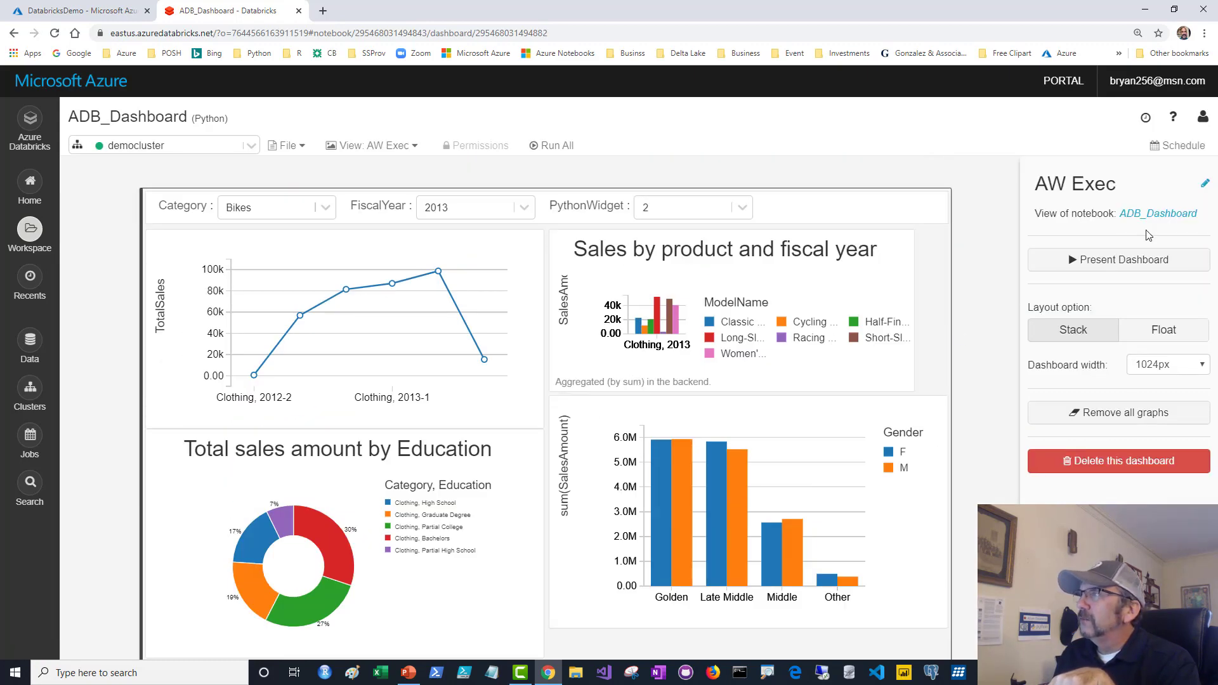
{"action": "left_click", "coordinate": [1110, 260]}
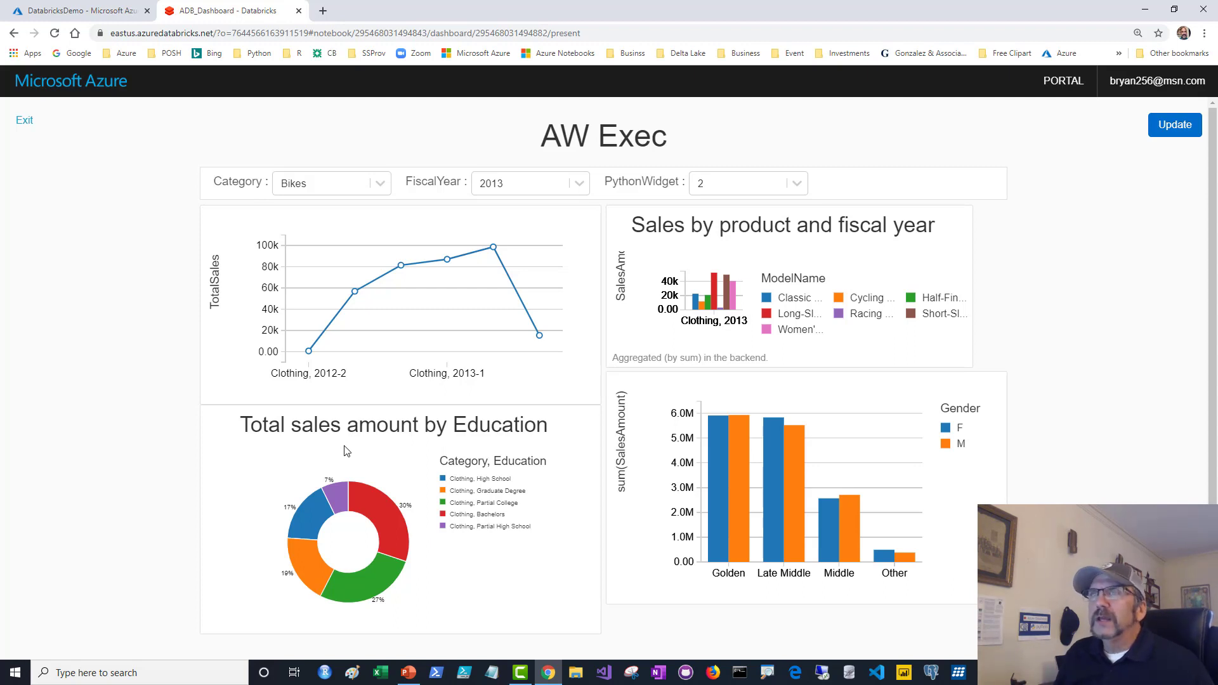
{"action": "left_click", "coordinate": [23, 123]}
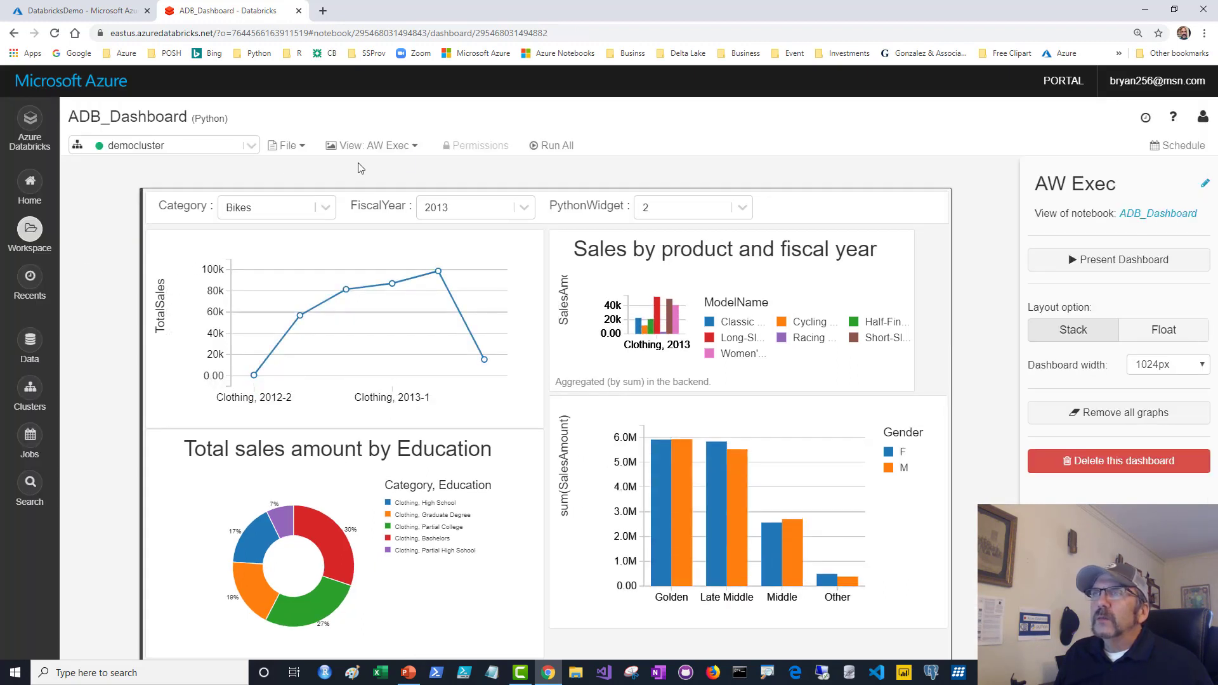
{"action": "left_click", "coordinate": [380, 145]}
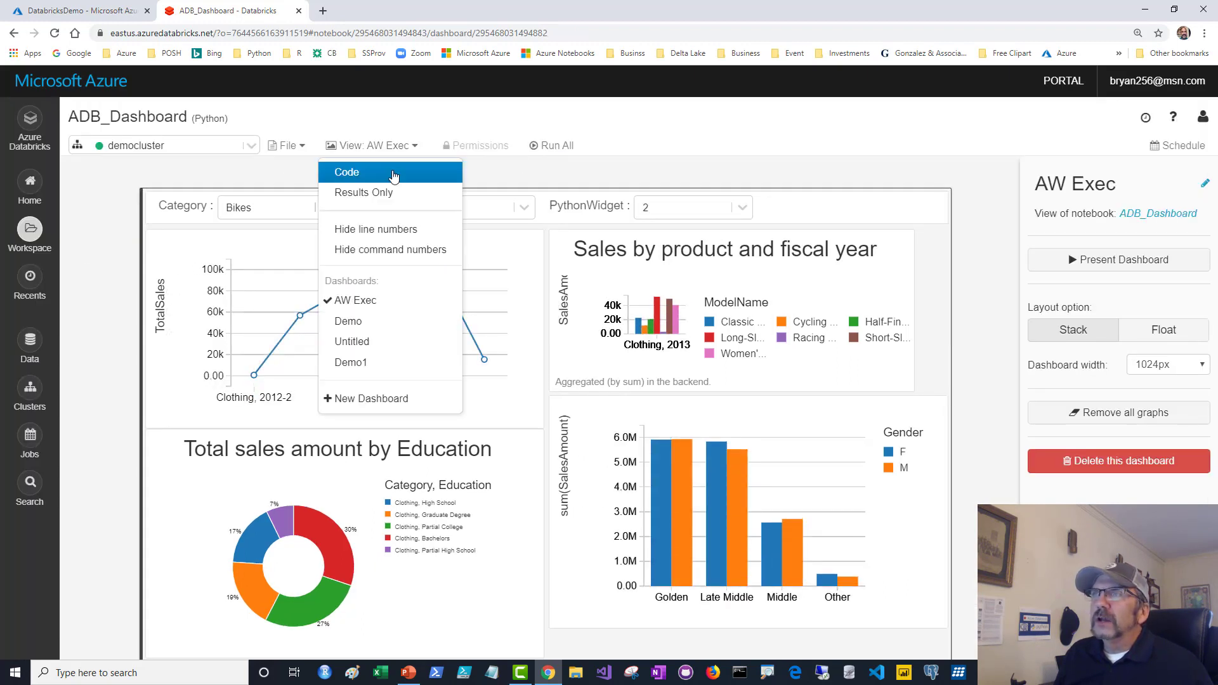
{"action": "left_click", "coordinate": [389, 176]}
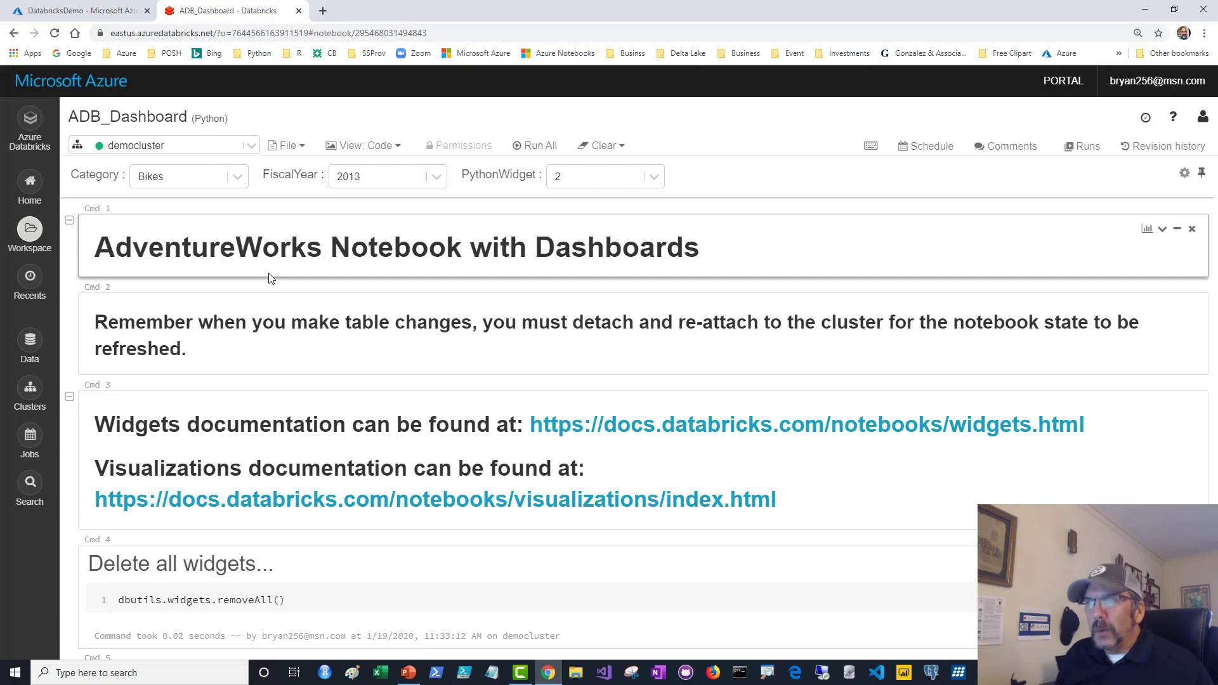
{"action": "scroll", "coordinate": [270, 278], "scroll_direction": "down", "scroll_amount": 20}
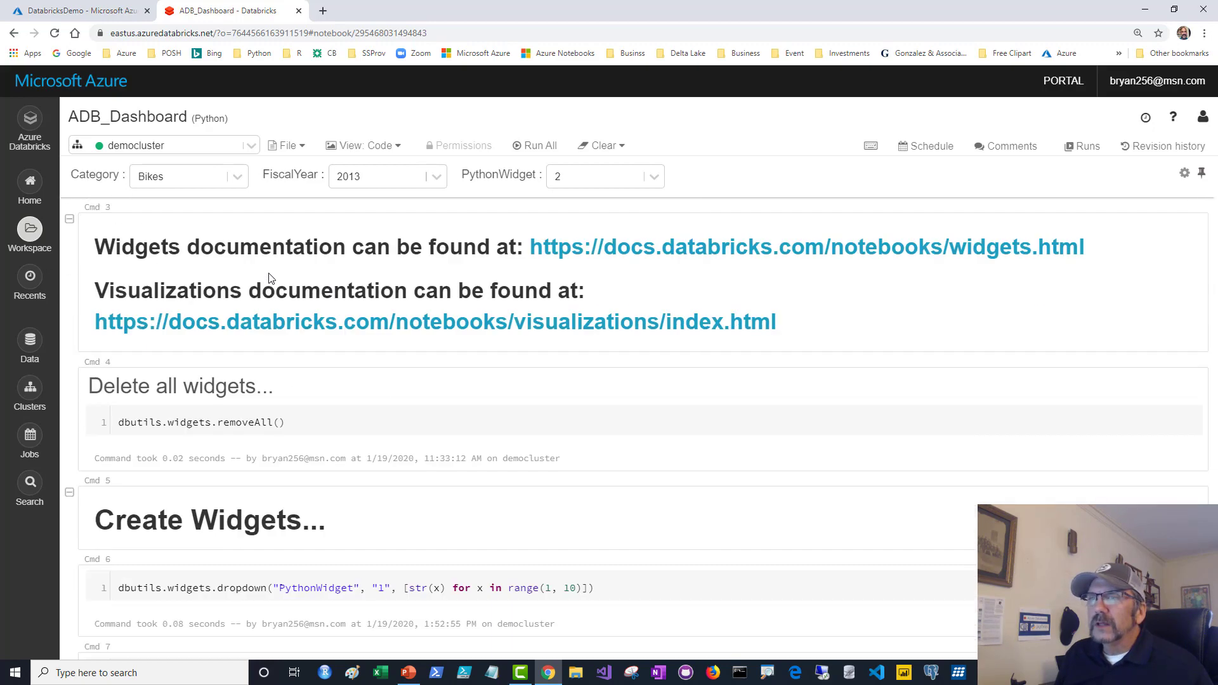
{"action": "scroll", "coordinate": [270, 278], "scroll_direction": "down", "scroll_amount": 20}
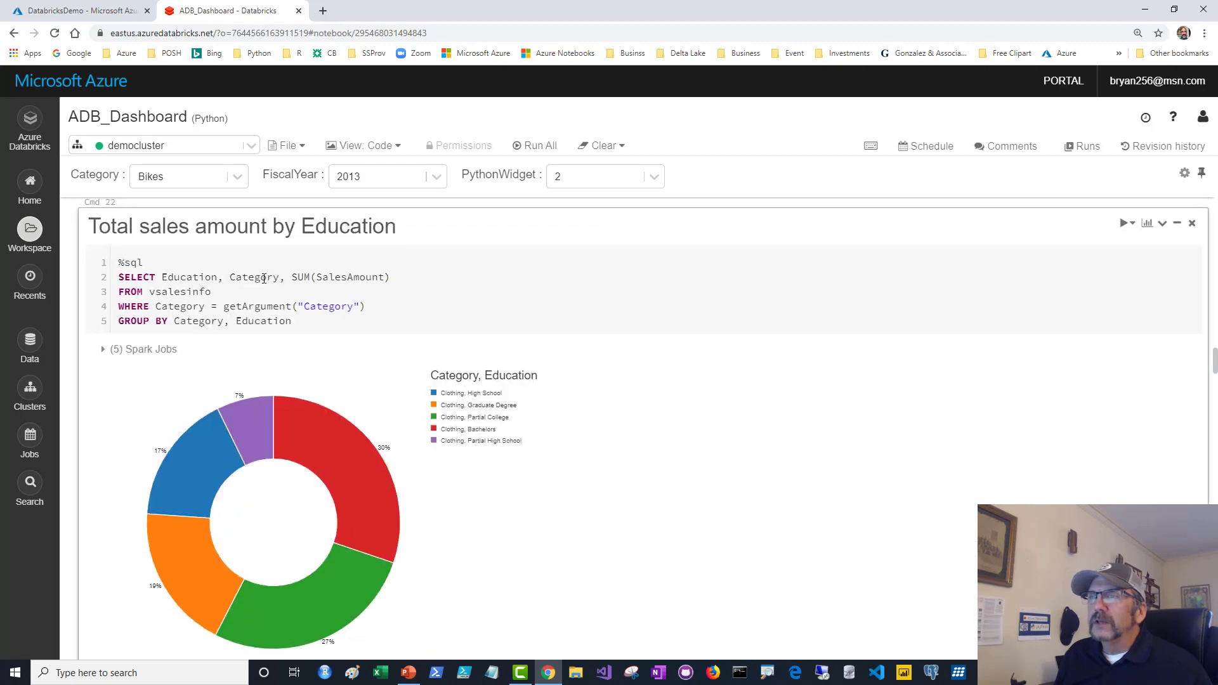
{"action": "scroll", "coordinate": [272, 279], "scroll_direction": "down", "scroll_amount": 2}
{"action": "scroll", "coordinate": [293, 279], "scroll_direction": "down", "scroll_amount": 1}
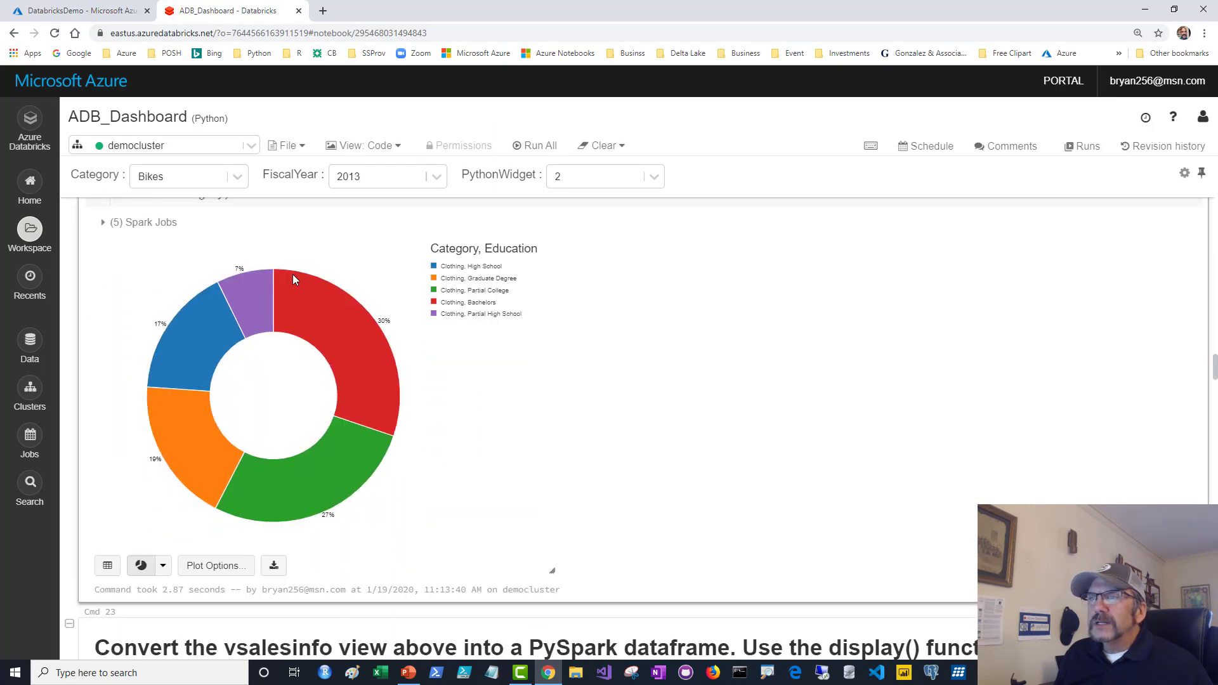
{"action": "scroll", "coordinate": [293, 272], "scroll_direction": "up", "scroll_amount": 3}
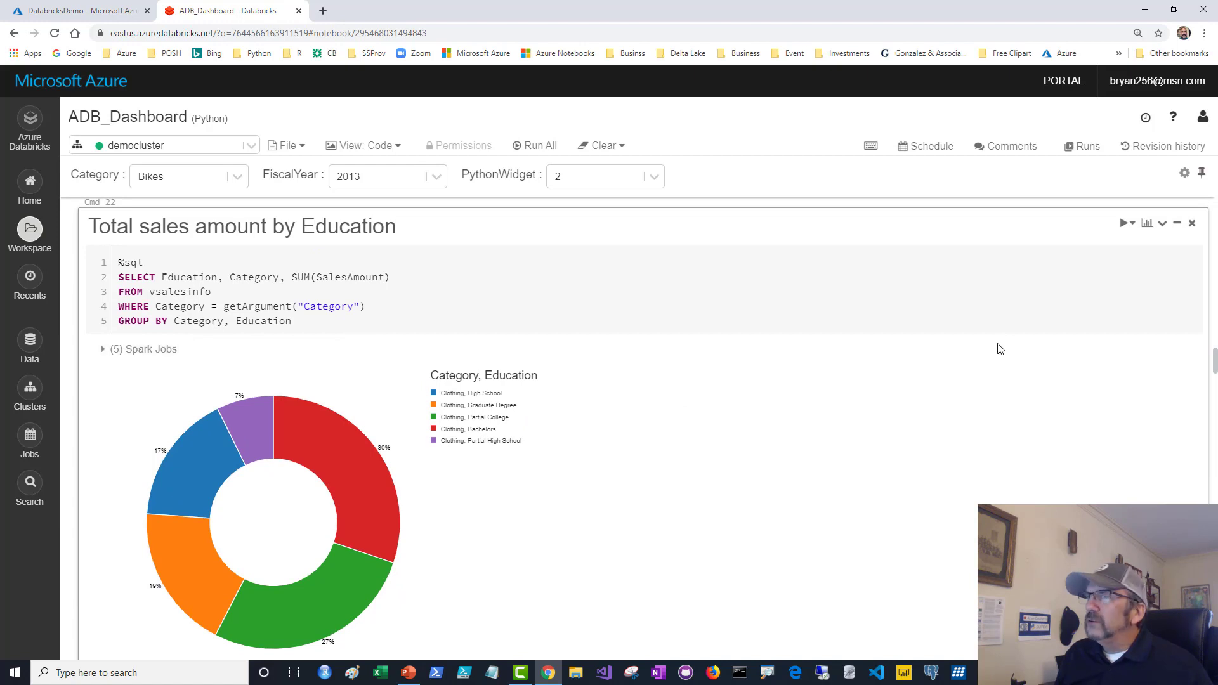
{"action": "scroll", "coordinate": [1109, 351], "scroll_direction": "down", "scroll_amount": 3}
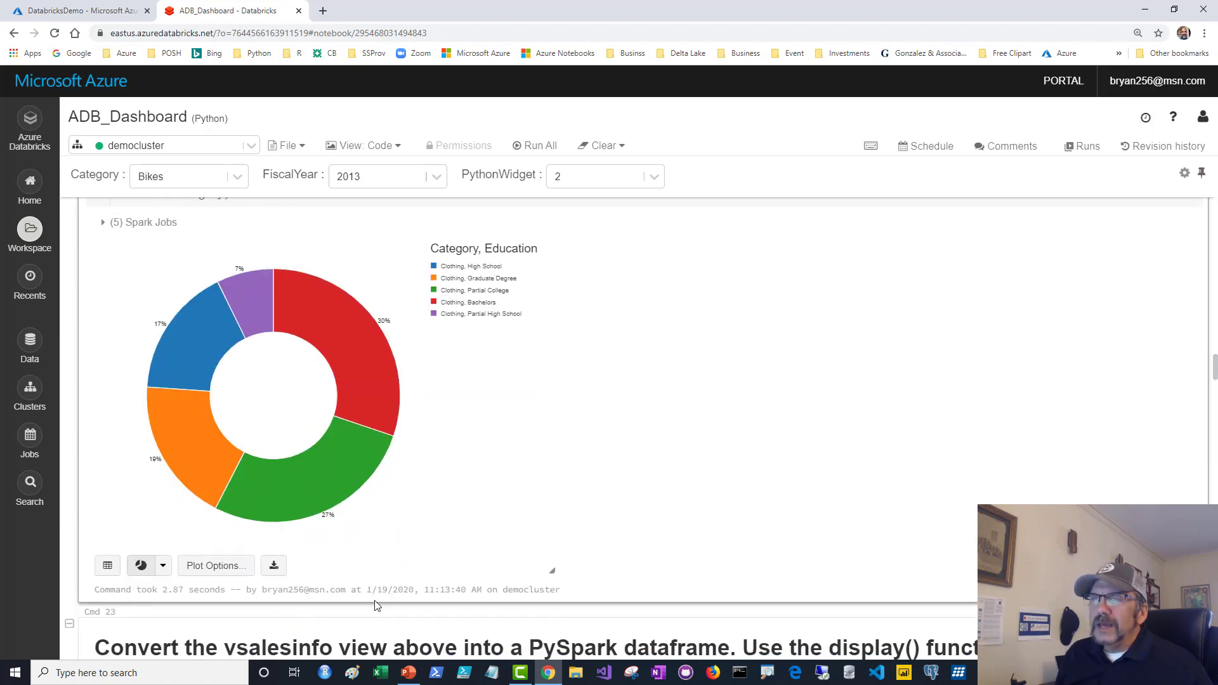
{"action": "left_click", "coordinate": [216, 565]}
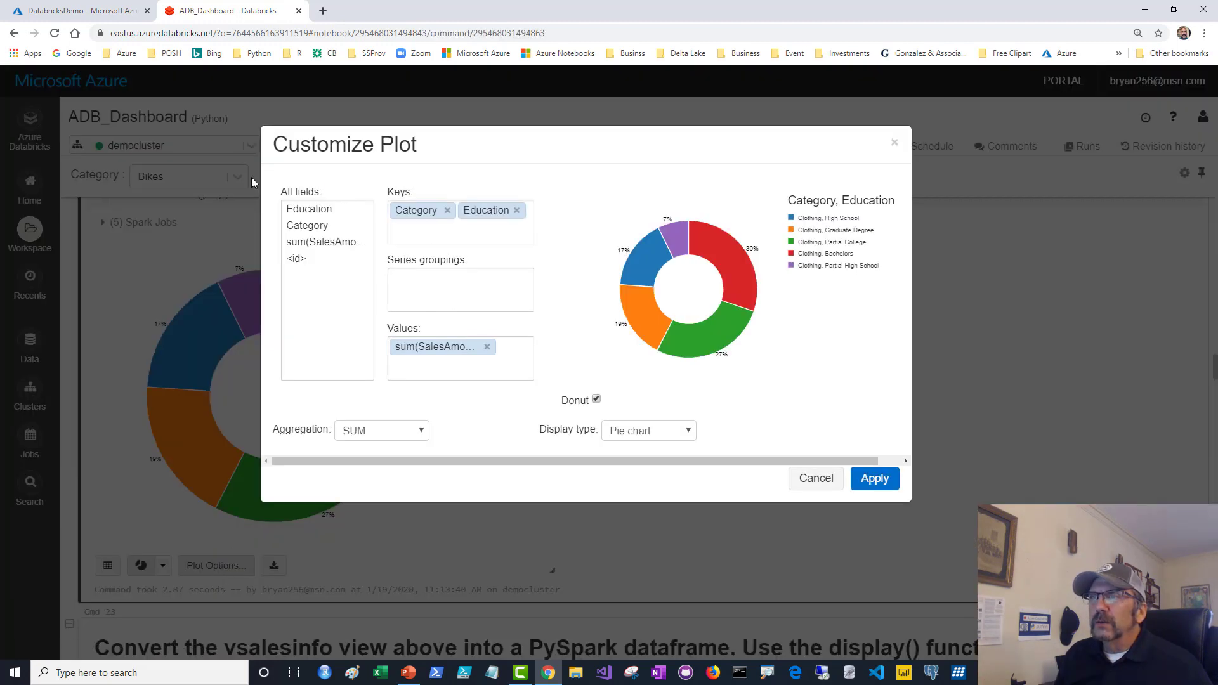
{"action": "left_click_drag", "start_coordinate": [298, 228], "coordinate": [422, 289]}
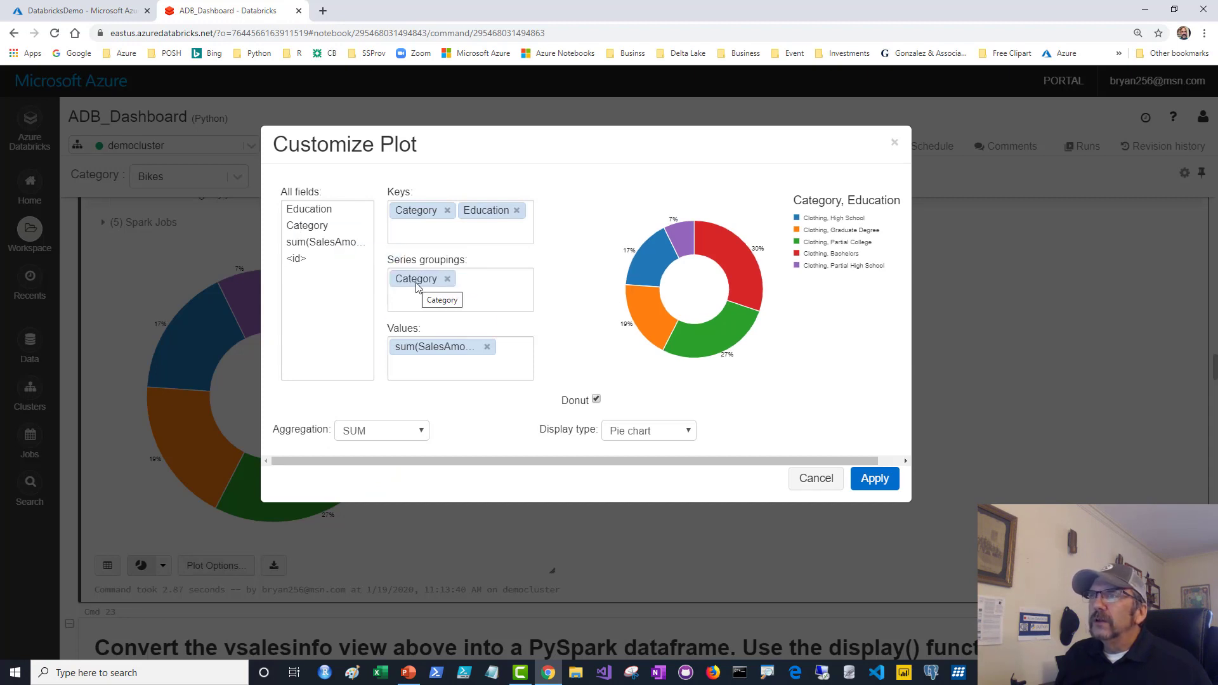
{"action": "left_click", "coordinate": [447, 279]}
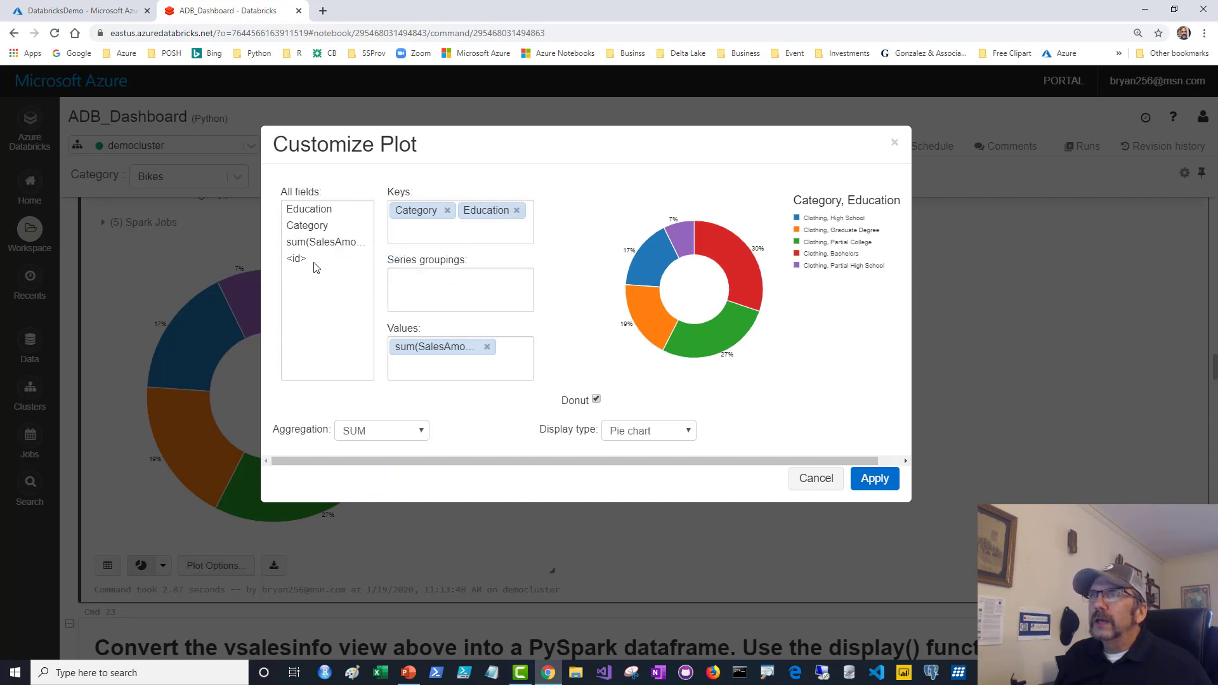
{"action": "left_click_drag", "start_coordinate": [308, 226], "coordinate": [413, 292]}
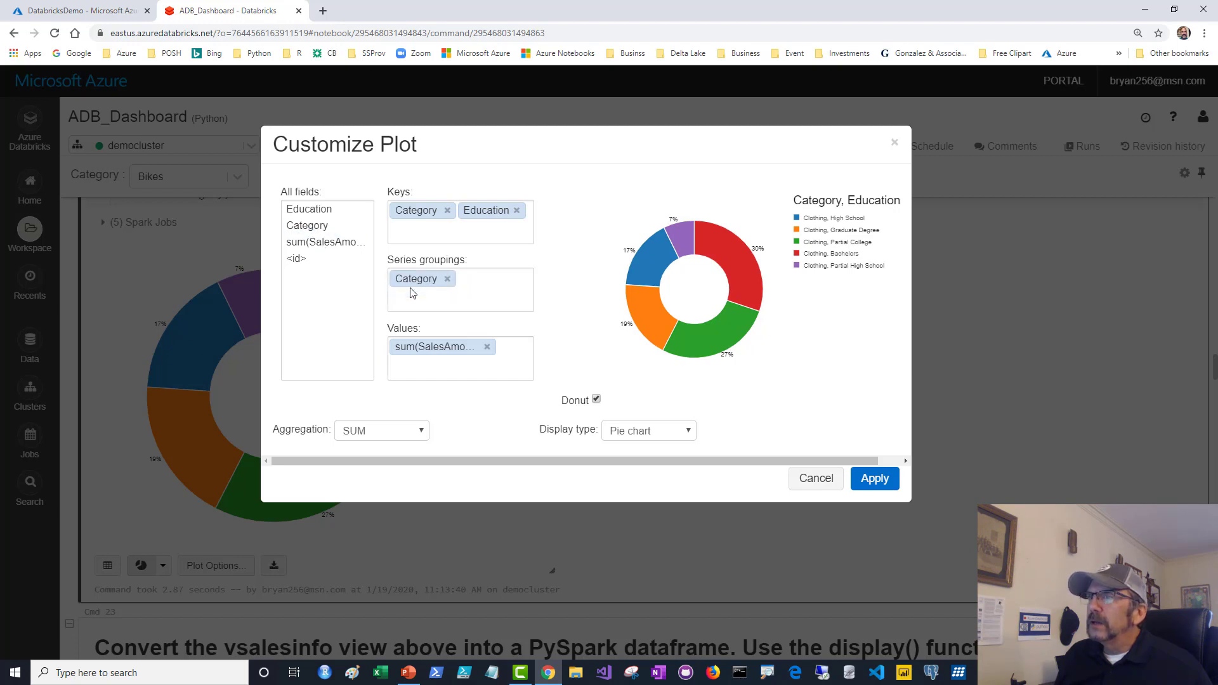
{"action": "left_click", "coordinate": [447, 279]}
{"action": "mouse_move", "coordinate": [487, 210]}
{"action": "left_mouse_down"}
{"action": "mouse_move", "coordinate": [456, 302]}
{"action": "mouse_move", "coordinate": [461, 229]}
{"action": "mouse_move", "coordinate": [483, 214]}
{"action": "left_mouse_up"}
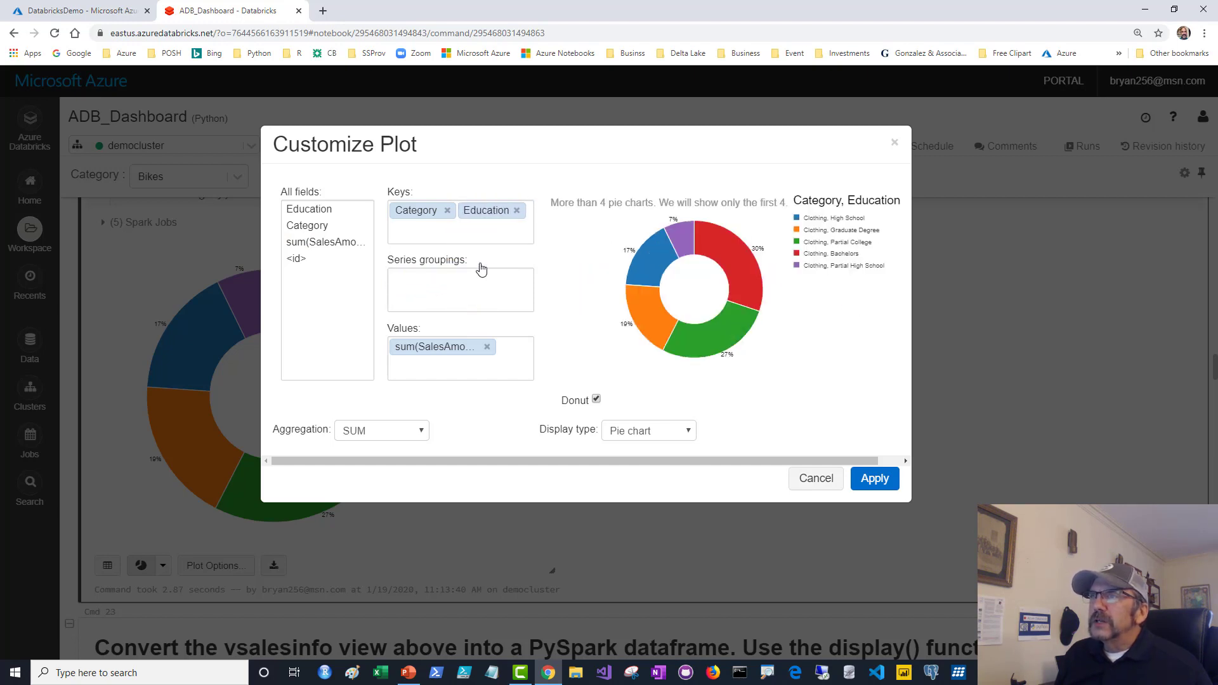
{"action": "left_click", "coordinate": [876, 478]}
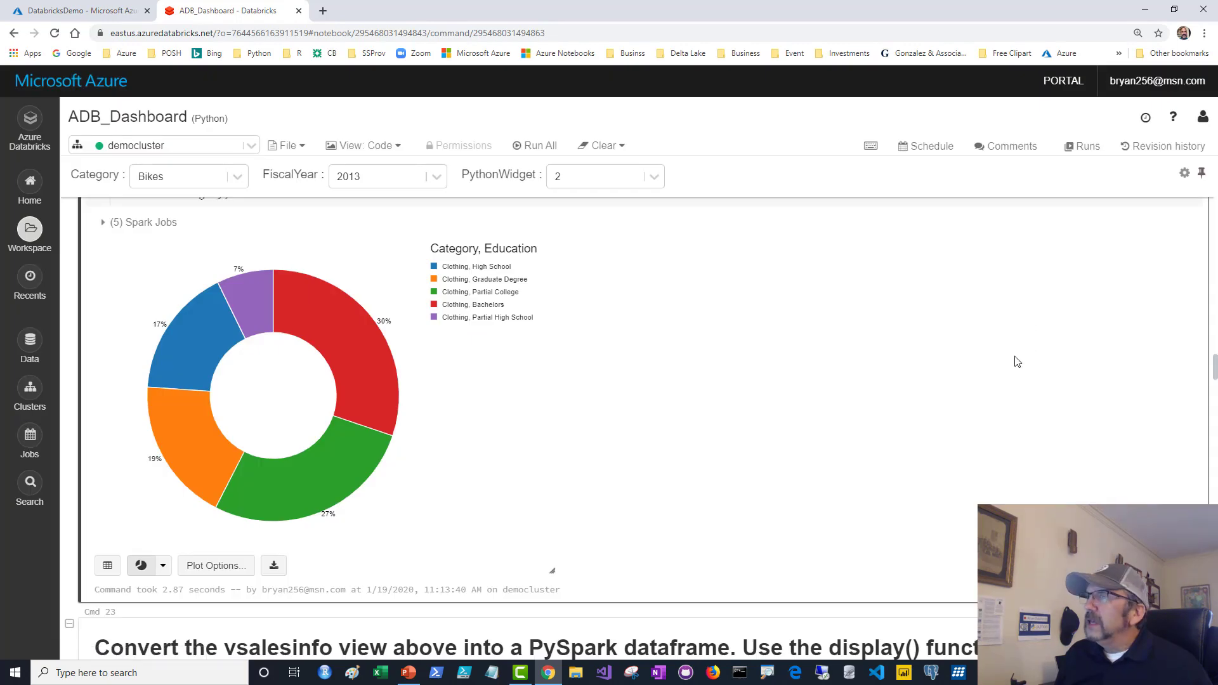
Add the Education sales chart to a new dashboard titled YouTubeDemo, with a slightly narrower panel.
{"action": "scroll", "coordinate": [1015, 360], "scroll_direction": "up", "scroll_amount": 1}
{"action": "scroll", "coordinate": [1146, 289], "scroll_direction": "up", "scroll_amount": 2}
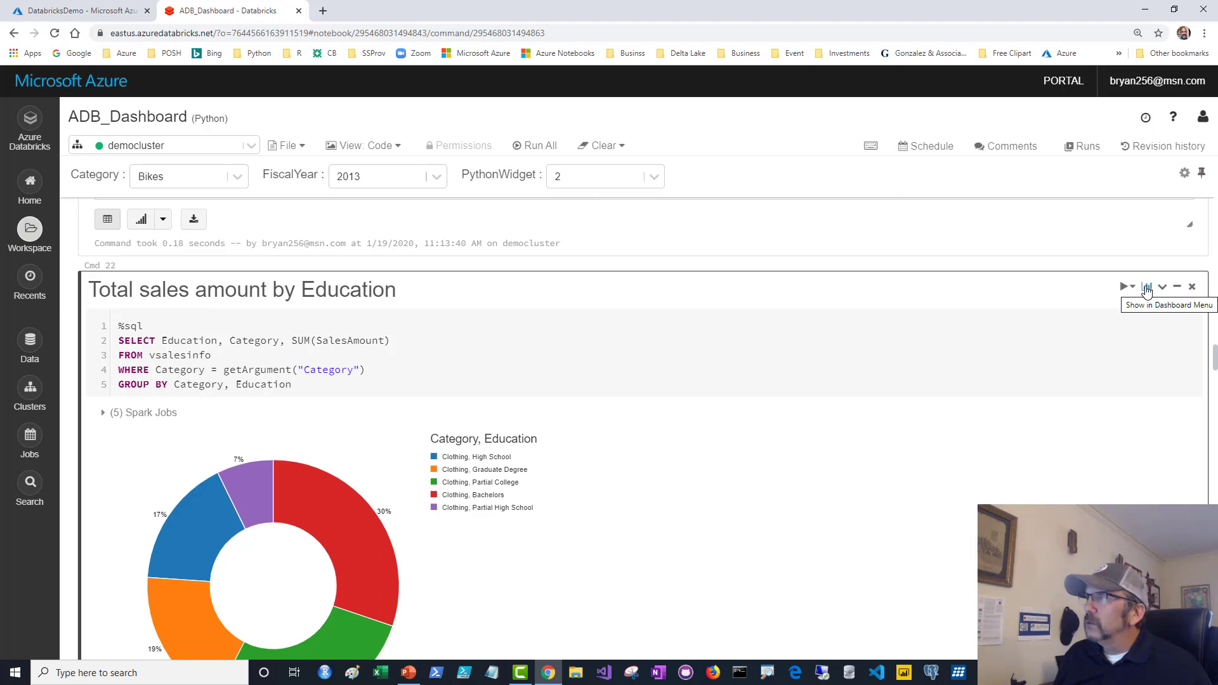
{"action": "left_click", "coordinate": [1147, 289]}
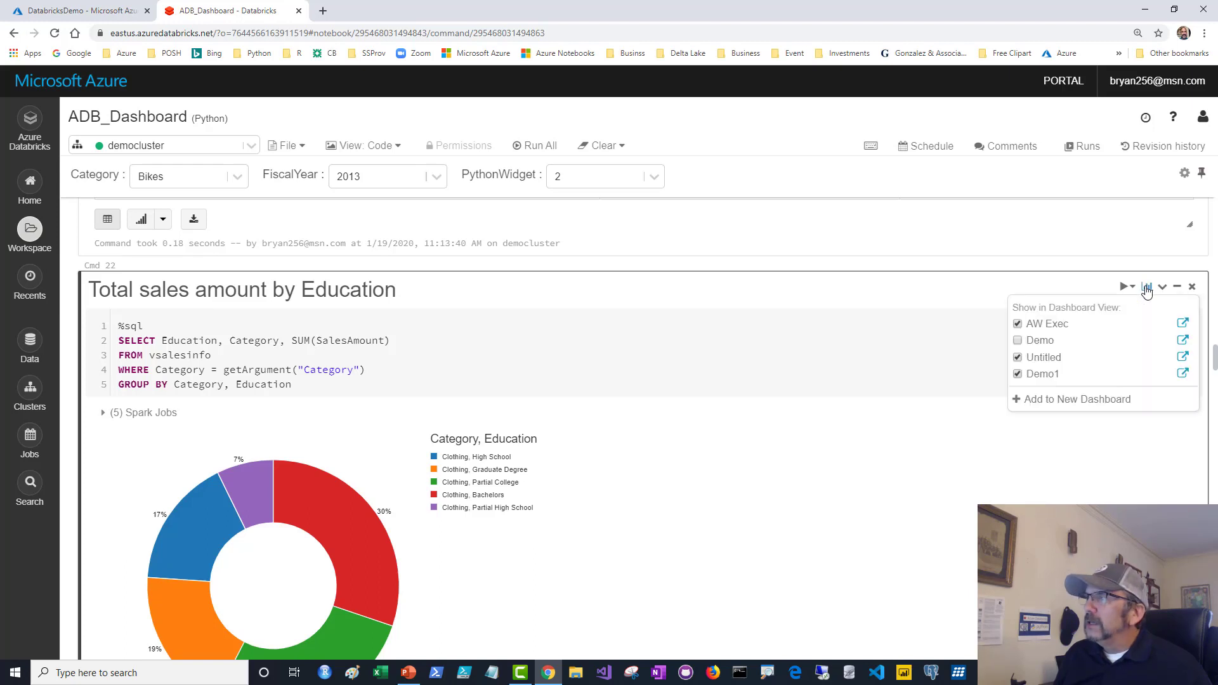
{"action": "left_click", "coordinate": [1071, 400]}
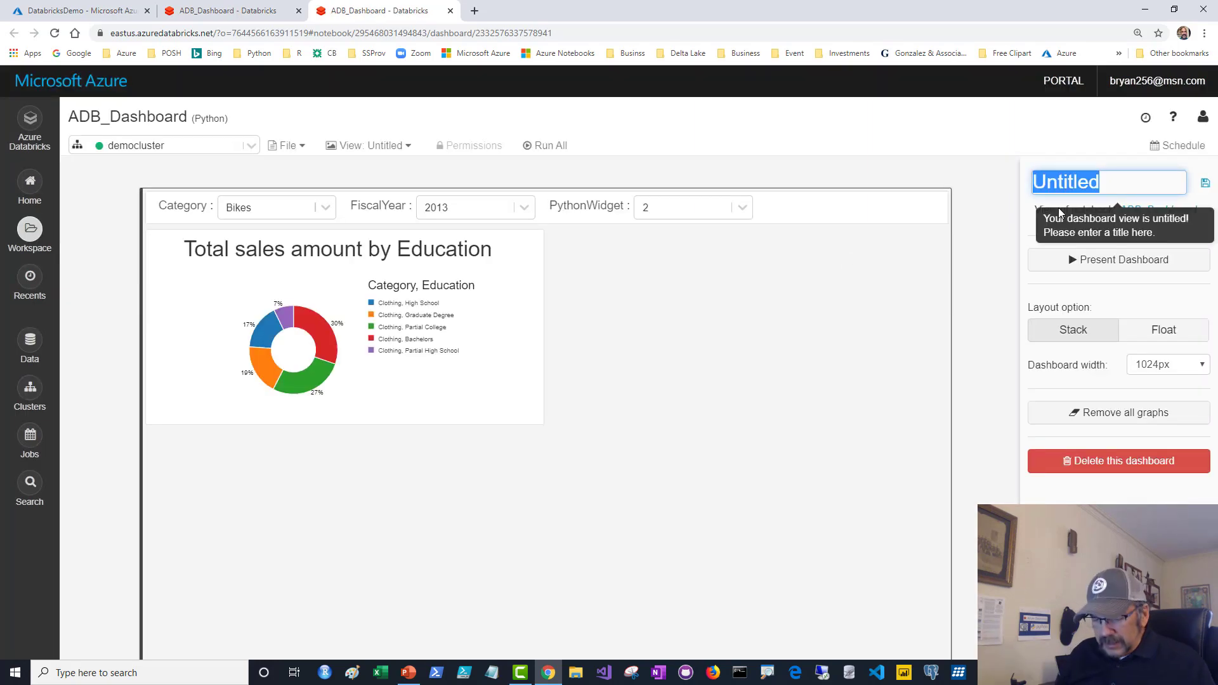
{"action": "type", "text": "Y"}
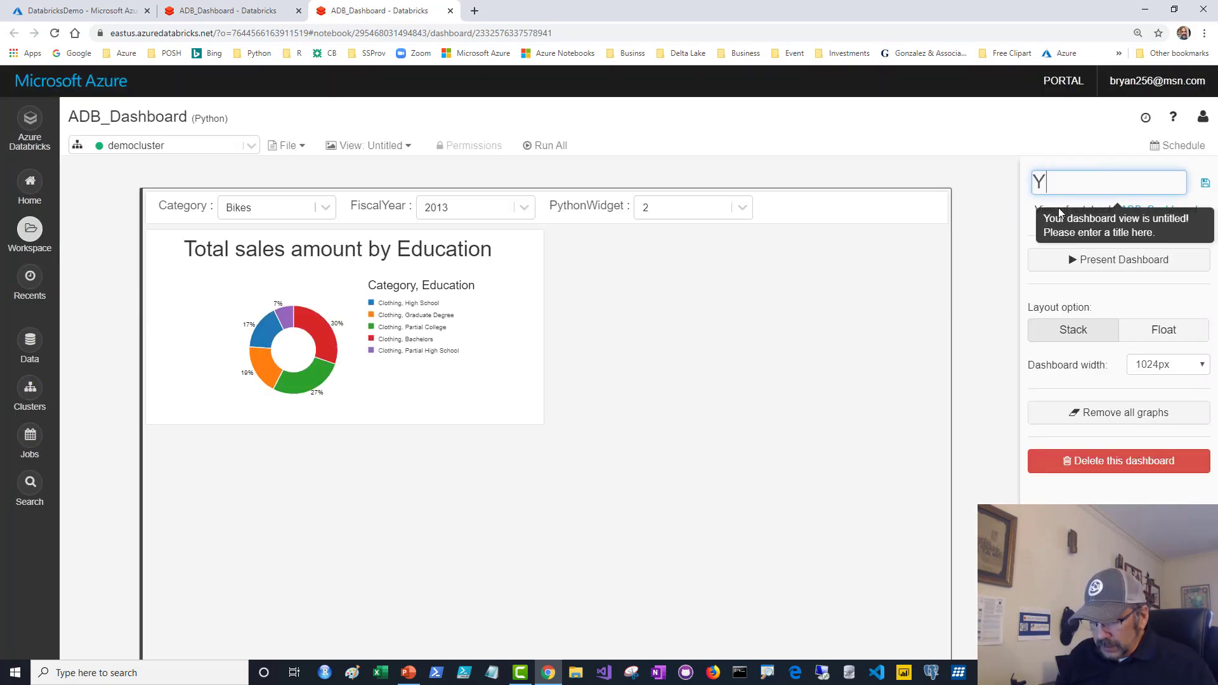
{"action": "type", "text": "ouTubeDemo"}
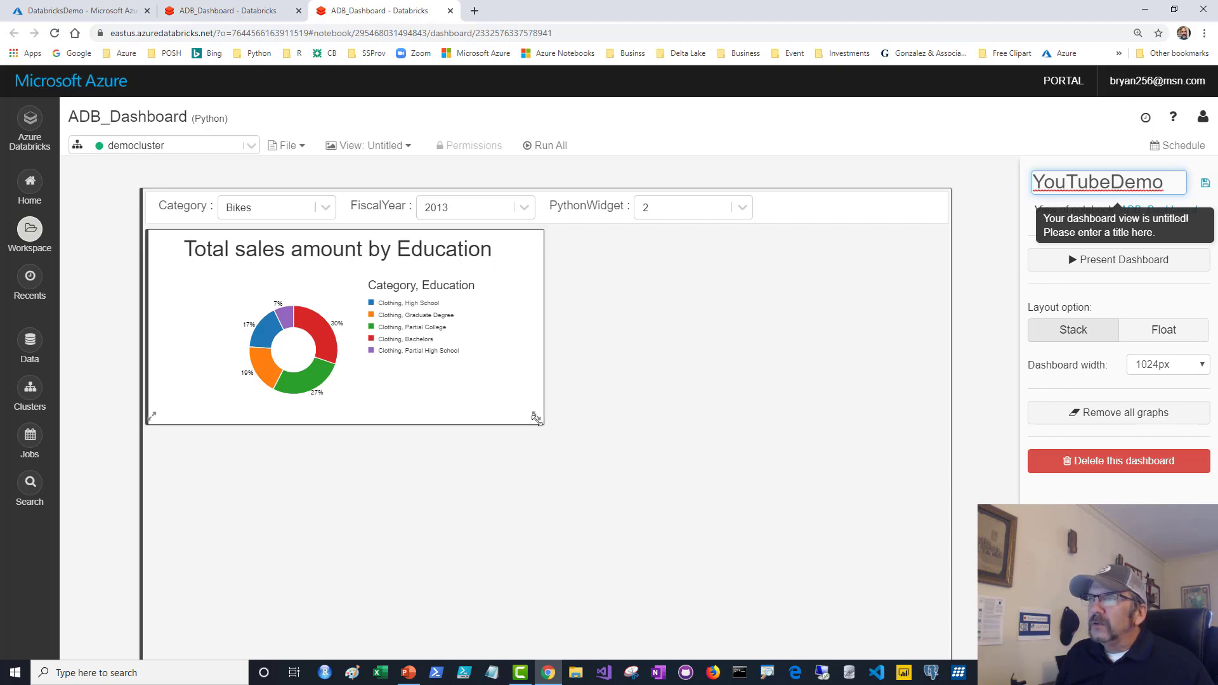
{"action": "left_click_drag", "start_coordinate": [538, 421], "coordinate": [492, 404]}
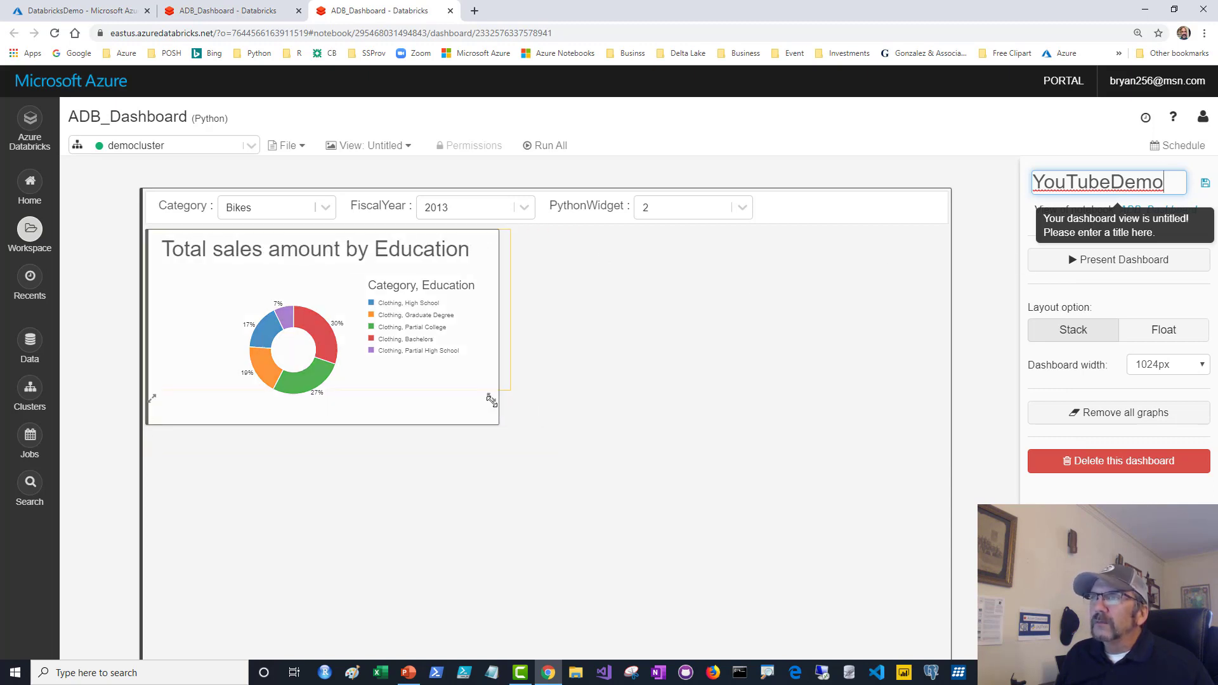
{"action": "key", "text": "Return"}
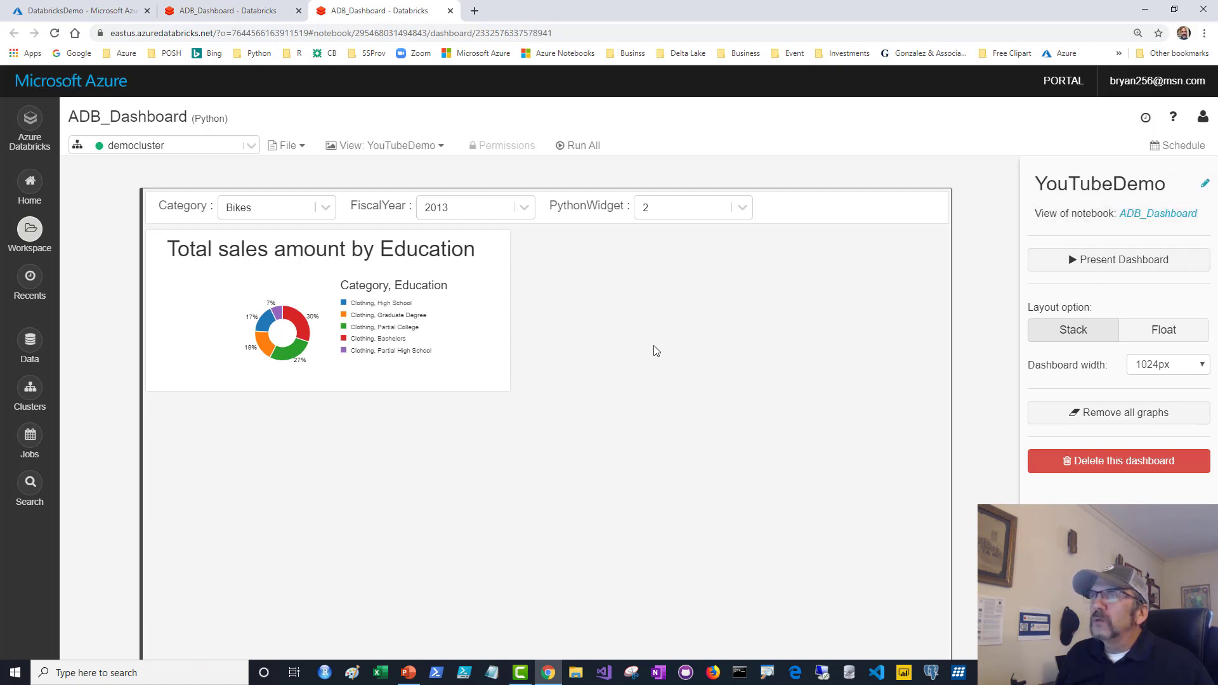
Switch from the YouTubeDemo dashboard back to the notebook's Code view.
{"action": "left_click", "coordinate": [289, 147]}
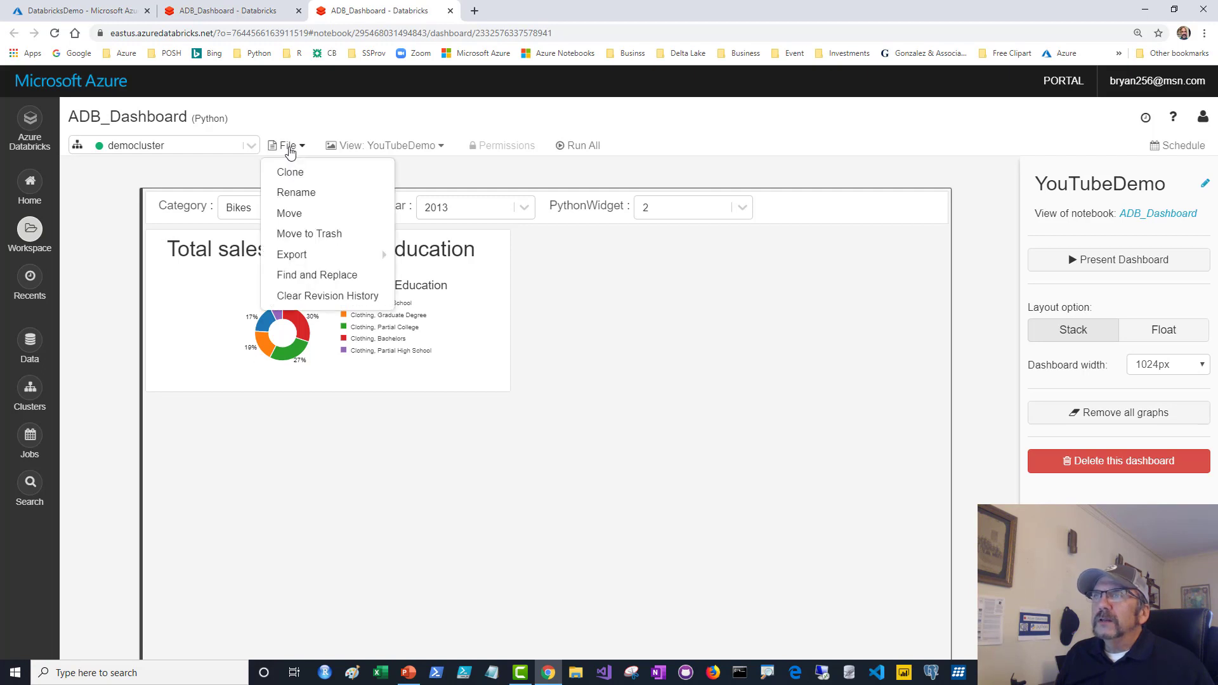
{"action": "left_click", "coordinate": [371, 148]}
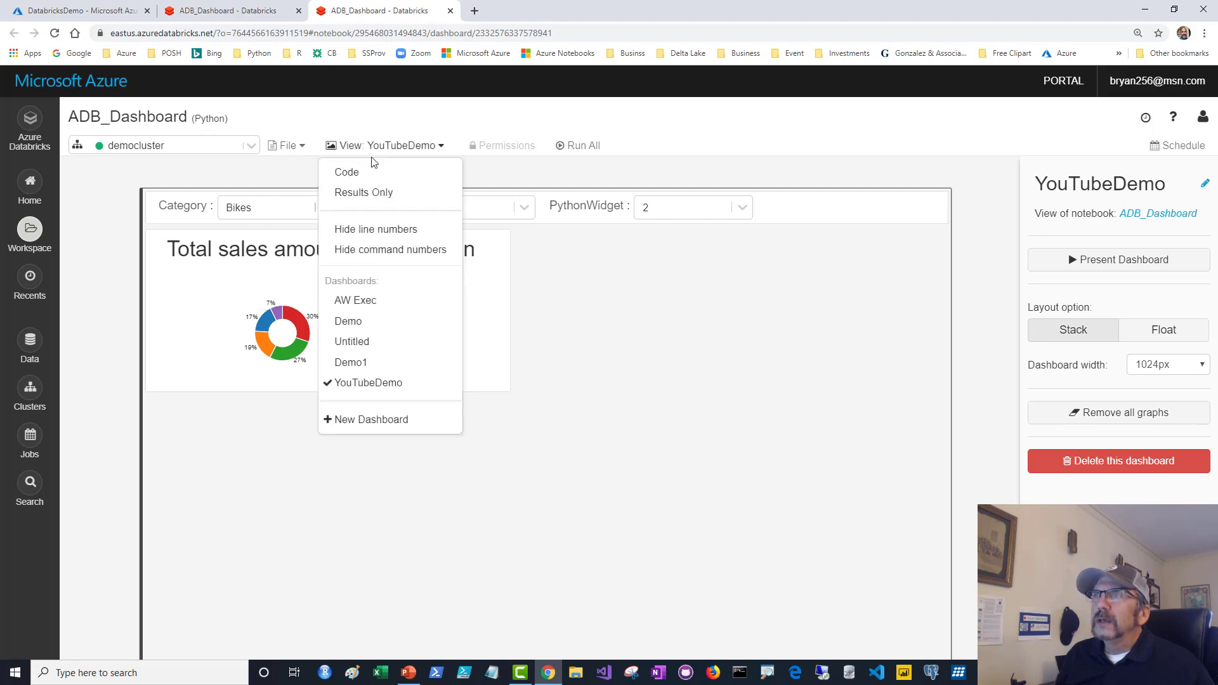
{"action": "left_click", "coordinate": [347, 169]}
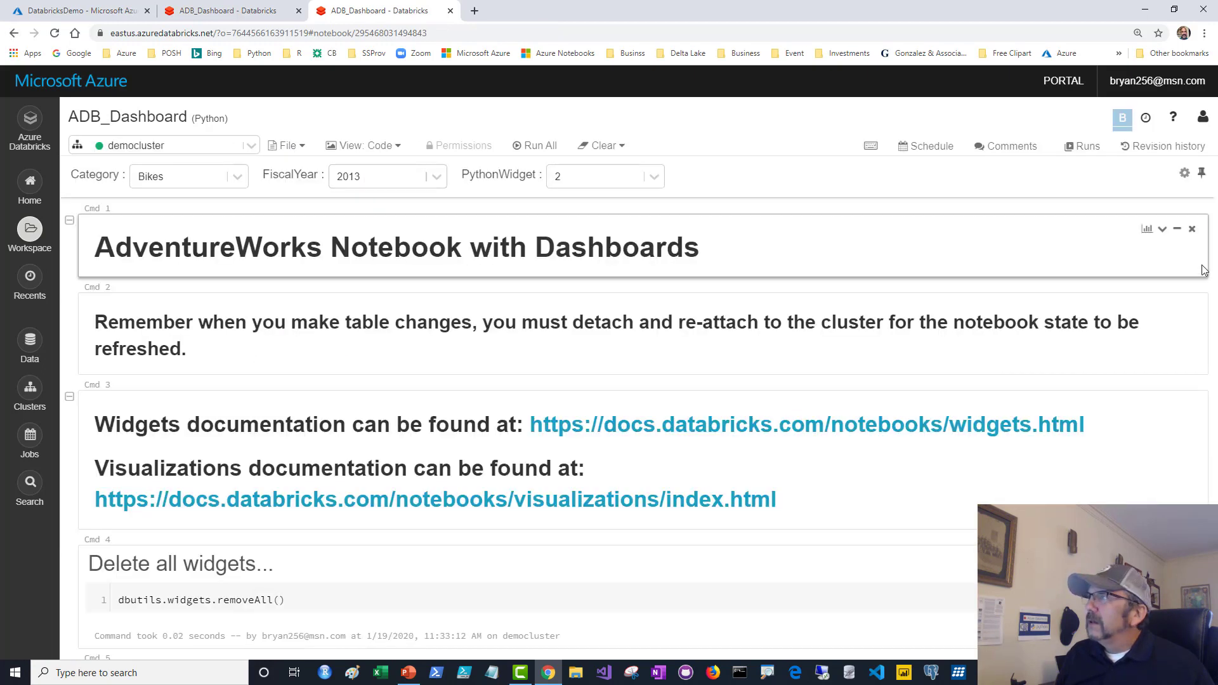
Scroll to the Total sales by Education cell and highlight its five-line SQL query.
{"action": "scroll", "coordinate": [1212, 240], "scroll_direction": "down", "scroll_amount": 2}
{"action": "scroll", "coordinate": [1212, 240], "scroll_direction": "down", "scroll_amount": 4}
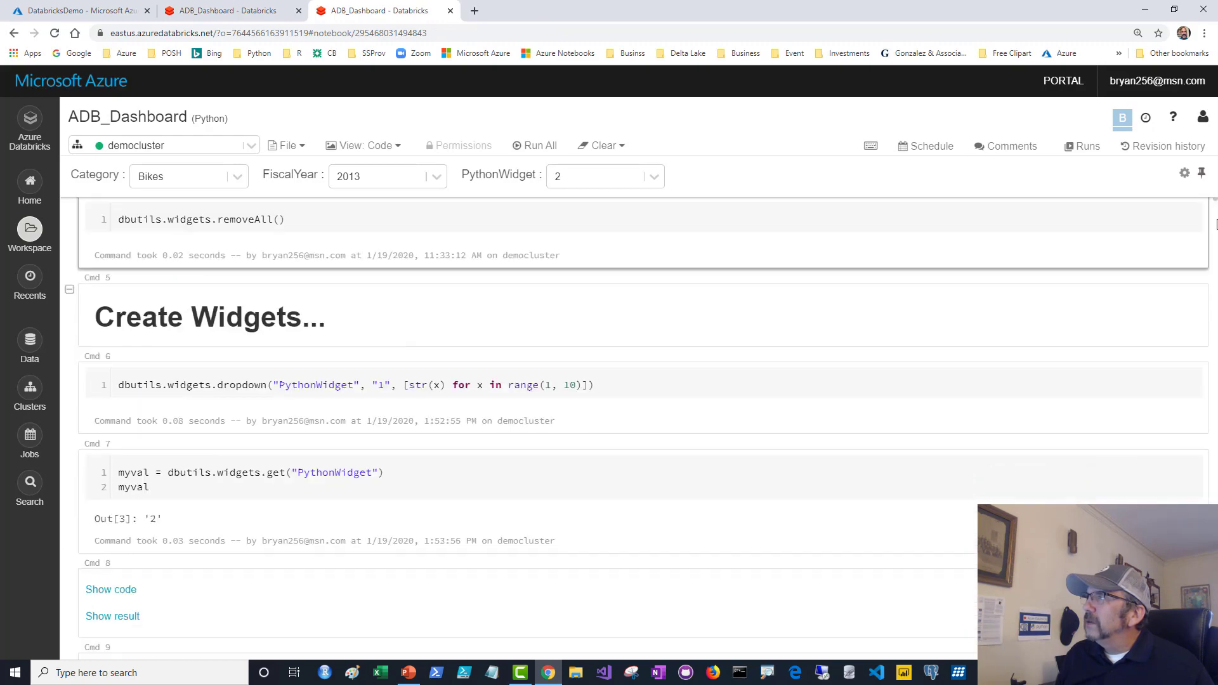
{"action": "left_click_drag", "start_coordinate": [1214, 238], "coordinate": [1212, 393]}
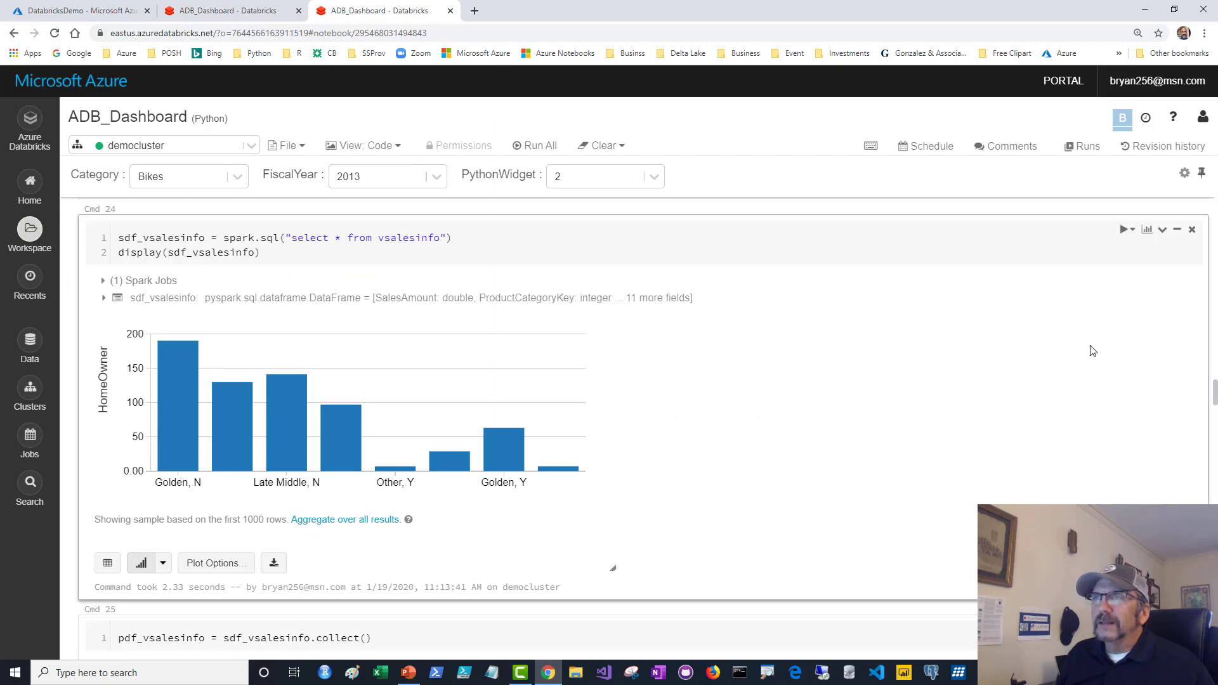
{"action": "scroll", "coordinate": [1091, 349], "scroll_direction": "up", "scroll_amount": 4}
{"action": "scroll", "coordinate": [875, 345], "scroll_direction": "down", "scroll_amount": 4}
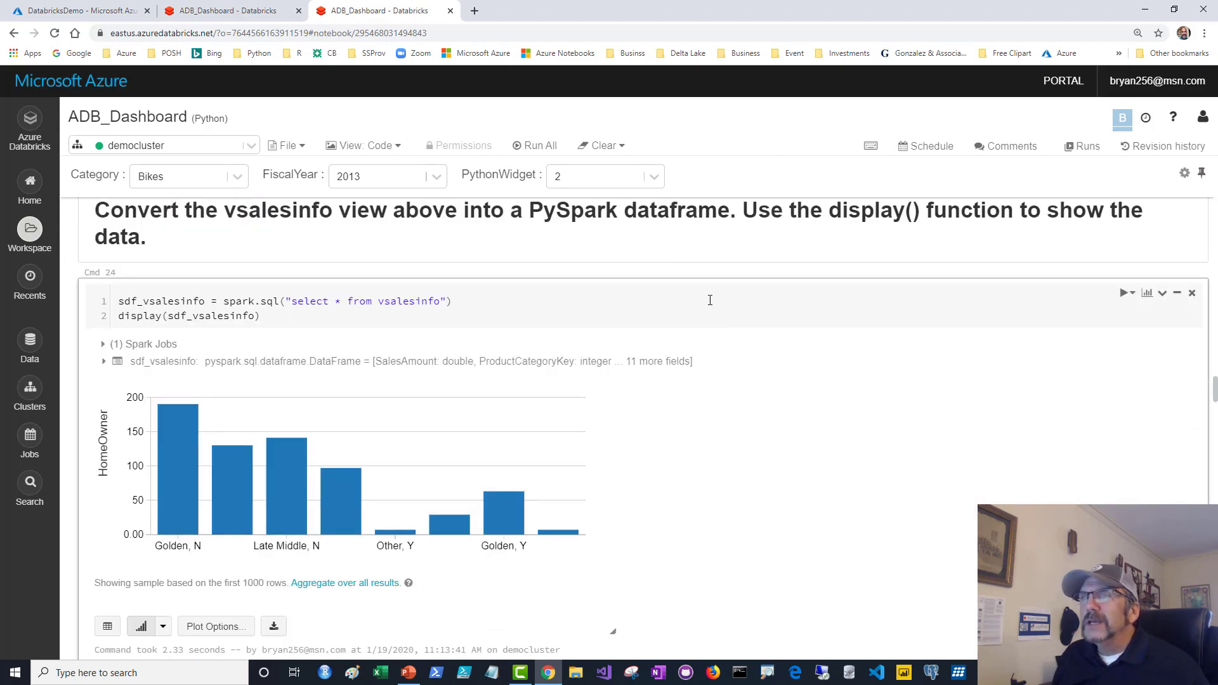
{"action": "scroll", "coordinate": [634, 329], "scroll_direction": "up", "scroll_amount": 2}
{"action": "left_click", "coordinate": [550, 366]}
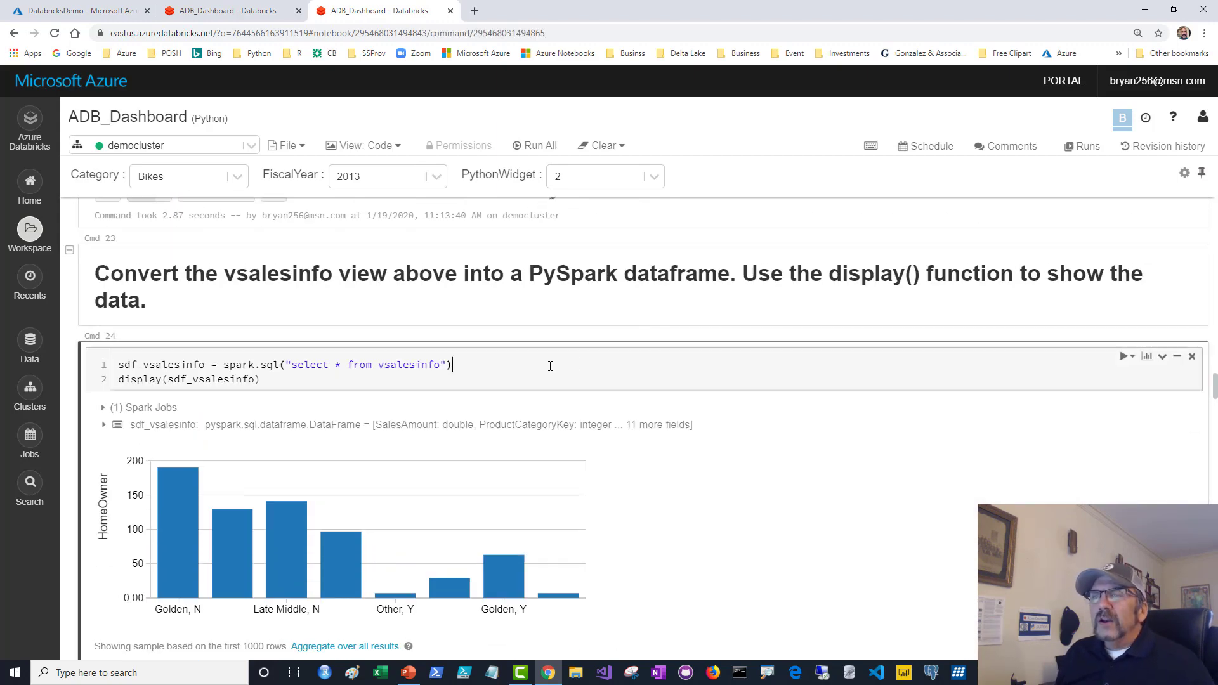
{"action": "scroll", "coordinate": [549, 366], "scroll_direction": "up", "scroll_amount": 10}
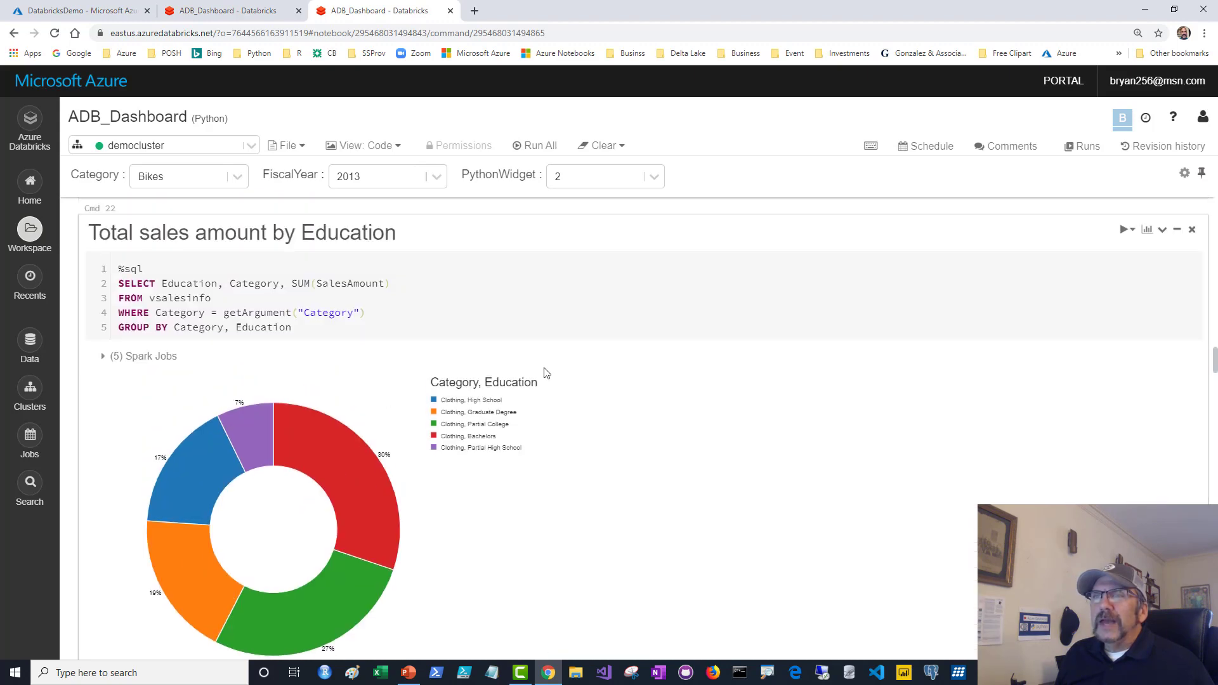
{"action": "left_click_drag", "start_coordinate": [117, 269], "coordinate": [355, 323]}
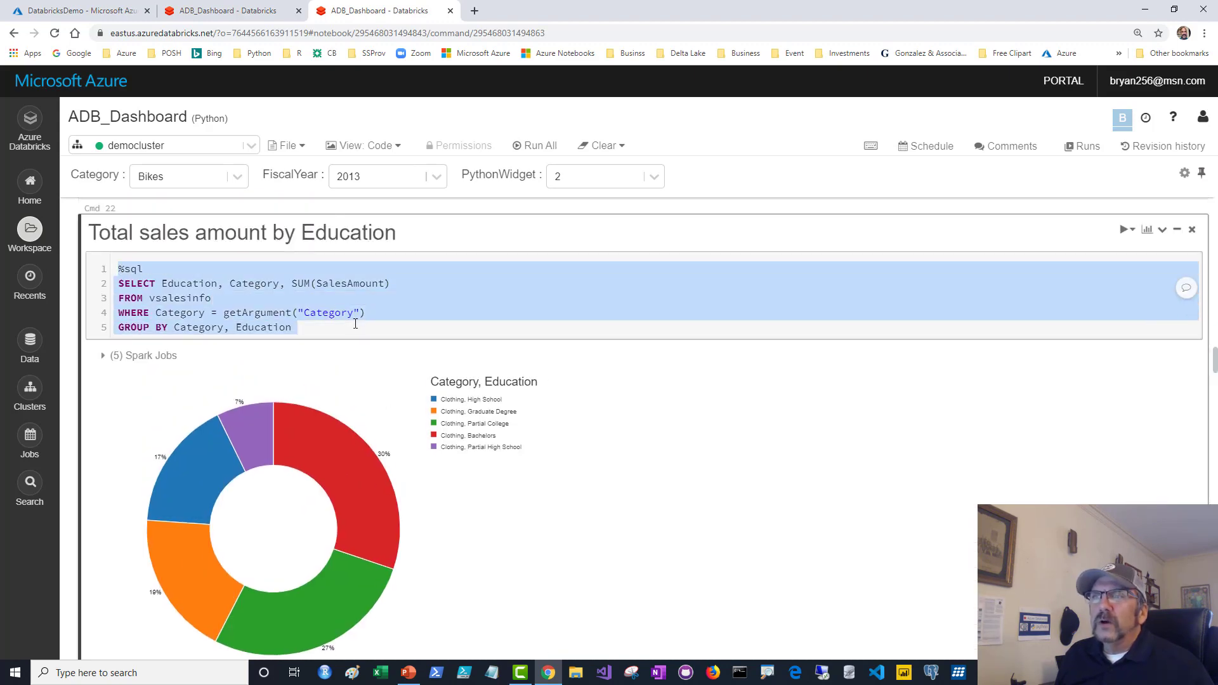
{"action": "scroll", "coordinate": [353, 323], "scroll_direction": "down", "scroll_amount": 4}
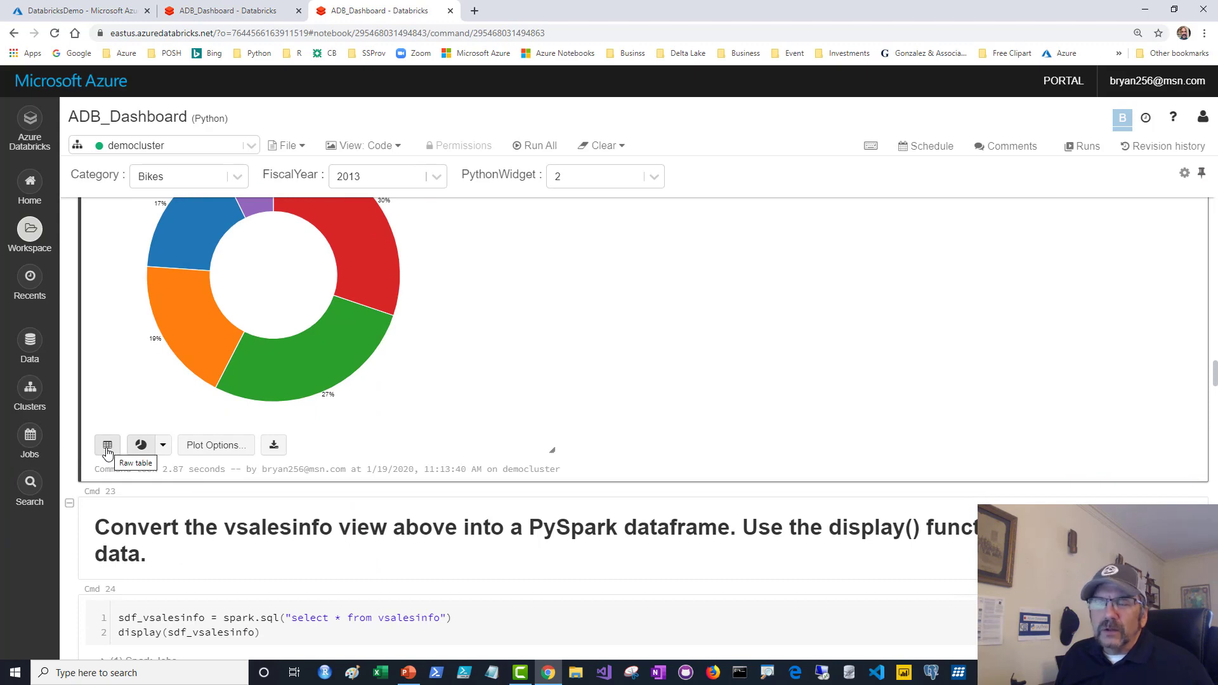
Show the query results as a table sorted by Education and Category.
{"action": "left_click", "coordinate": [107, 446]}
{"action": "scroll", "coordinate": [140, 413], "scroll_direction": "up", "scroll_amount": 4}
{"action": "left_click", "coordinate": [139, 410]}
{"action": "left_click", "coordinate": [466, 378]}
{"action": "left_click", "coordinate": [492, 379]}
{"action": "left_click", "coordinate": [366, 388]}
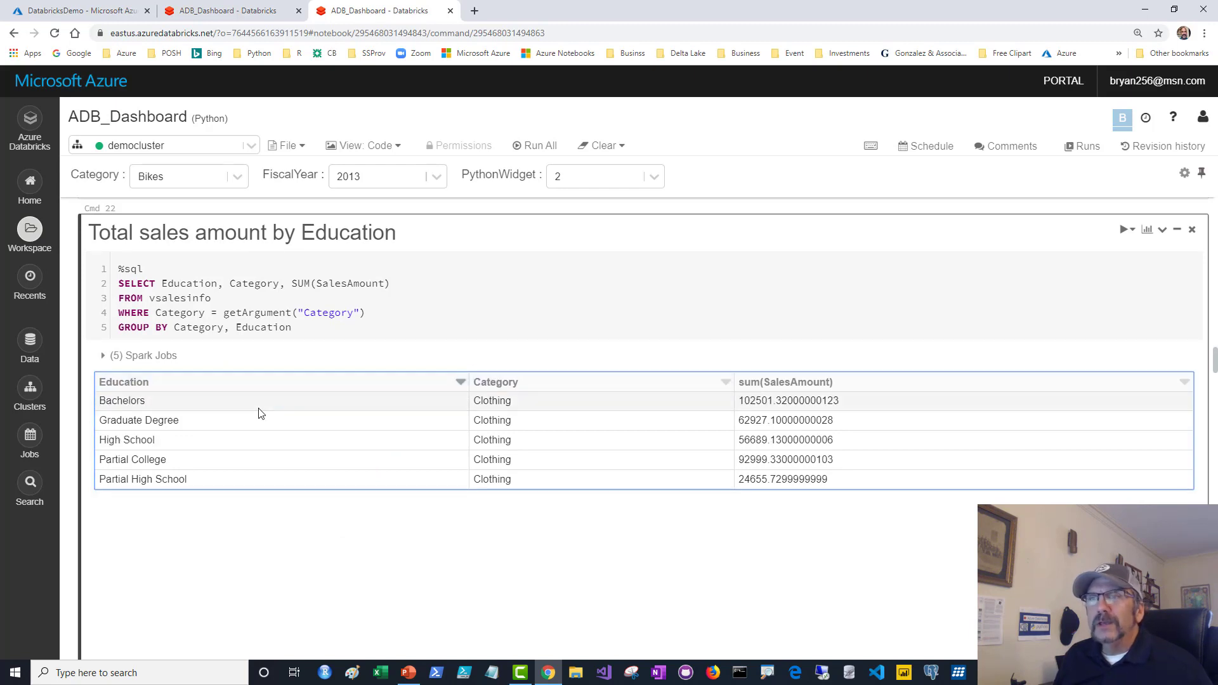
{"action": "scroll", "coordinate": [260, 413], "scroll_direction": "down", "scroll_amount": 2}
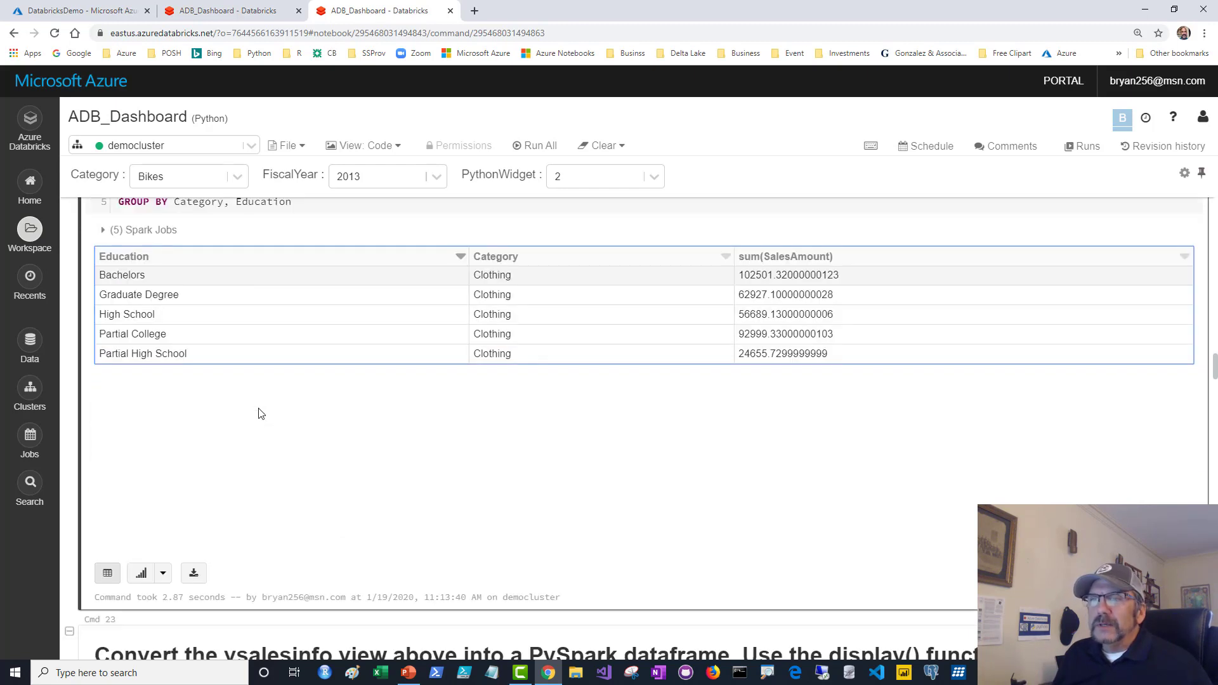
In Plot Options, set the display type to a donut Pie chart and apply it.
{"action": "left_click", "coordinate": [141, 574]}
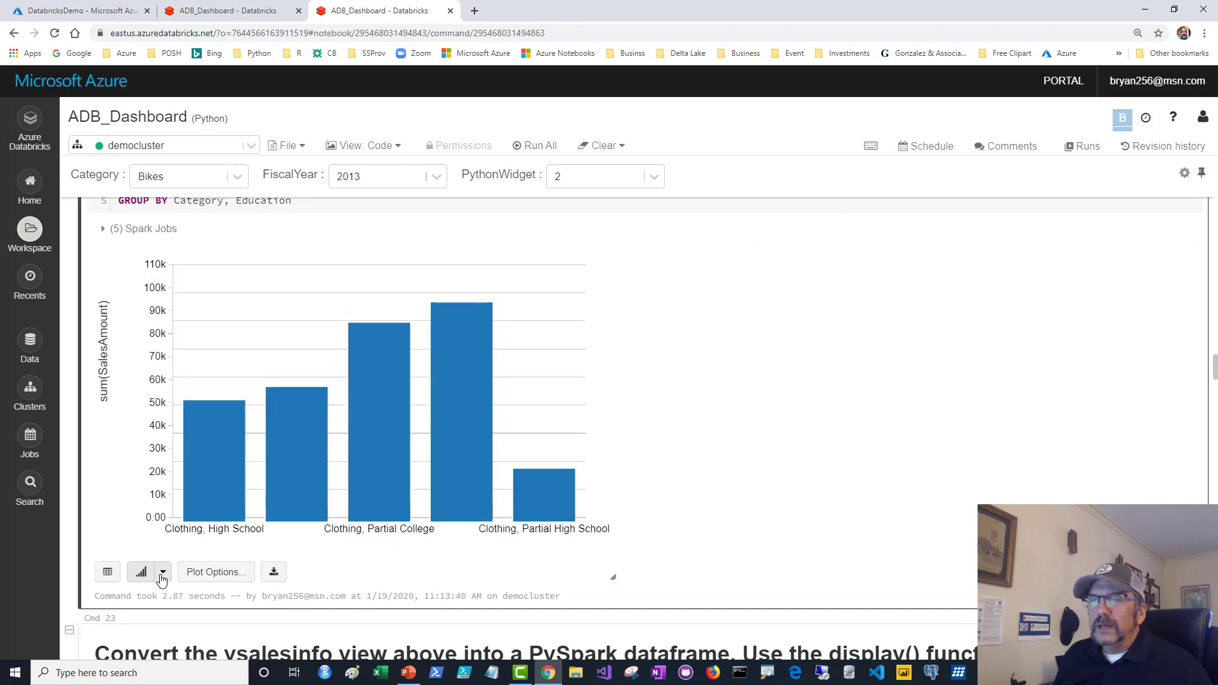
{"action": "left_click", "coordinate": [162, 574]}
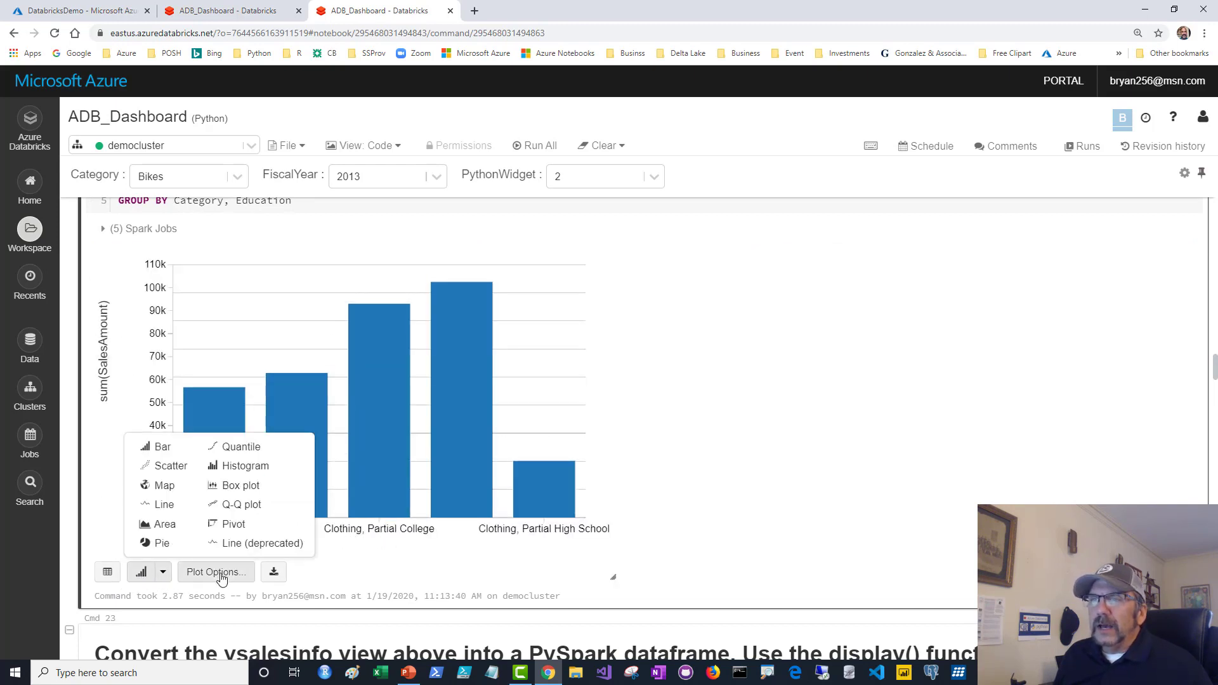
{"action": "left_click", "coordinate": [402, 568]}
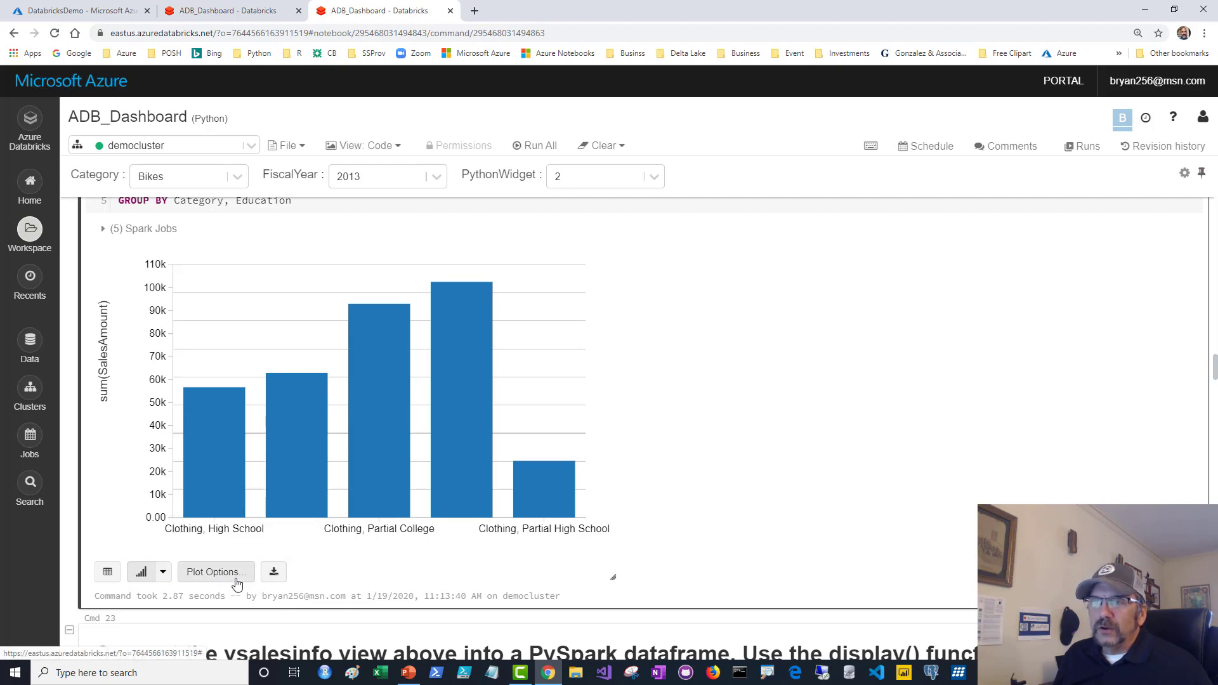
{"action": "left_click", "coordinate": [238, 579]}
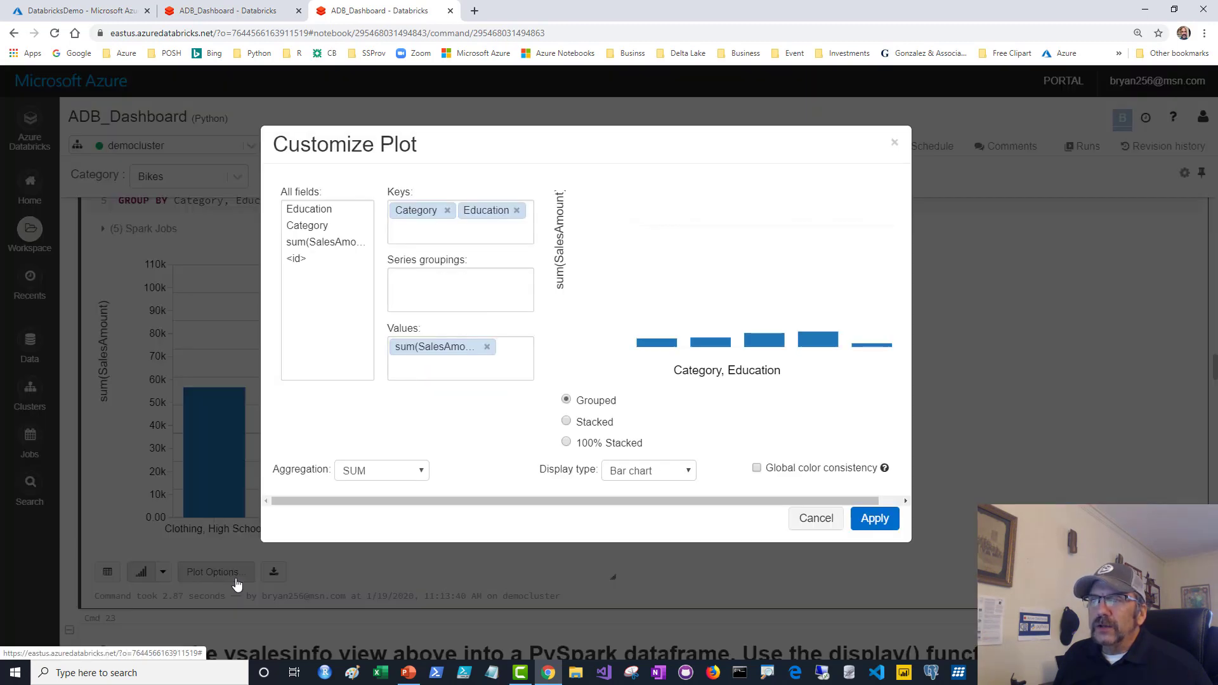
{"action": "left_click", "coordinate": [678, 476]}
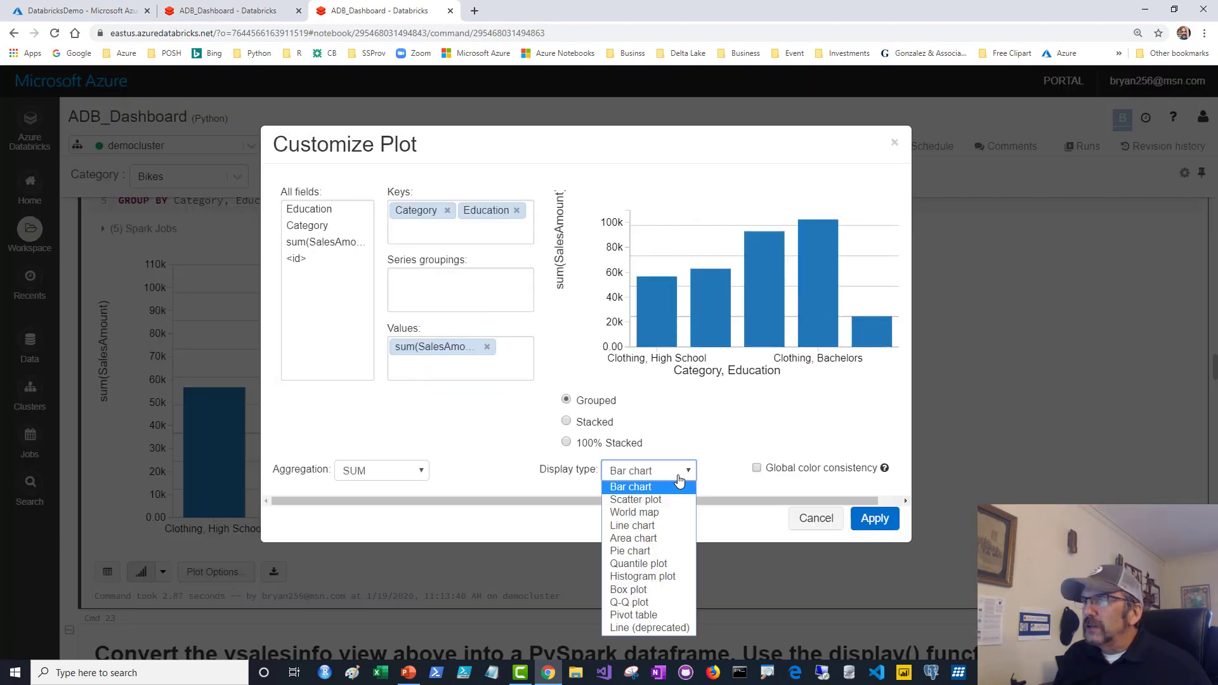
{"action": "left_click", "coordinate": [638, 550]}
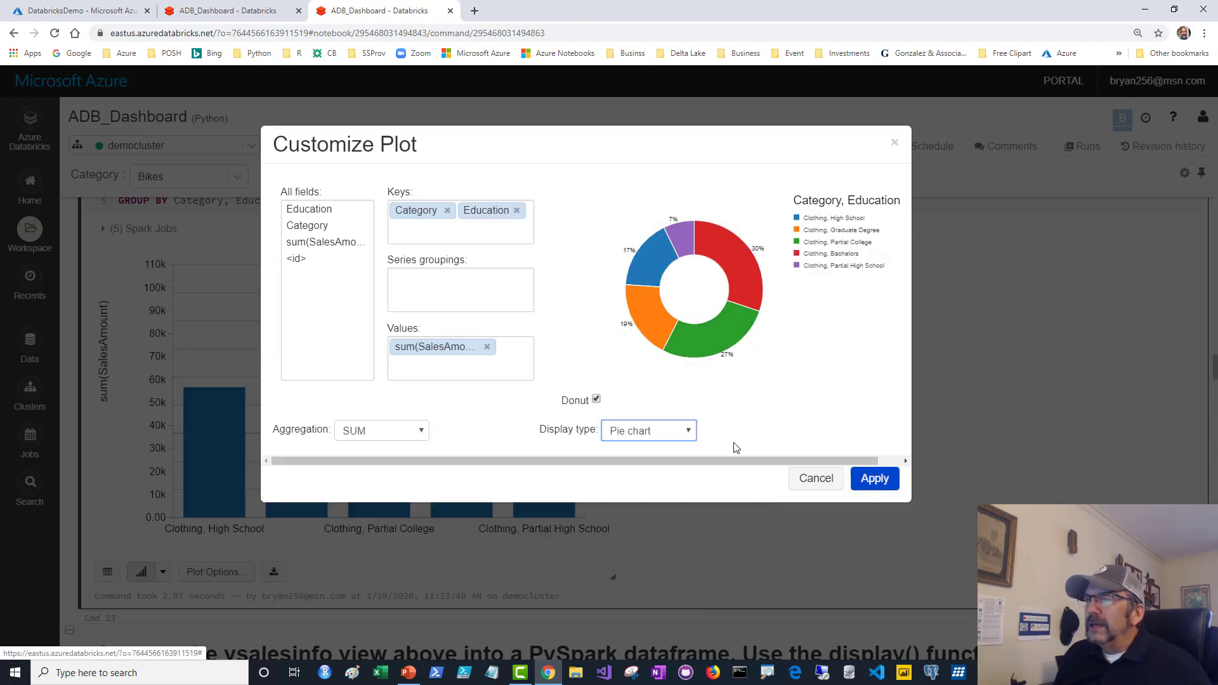
{"action": "left_click", "coordinate": [596, 401]}
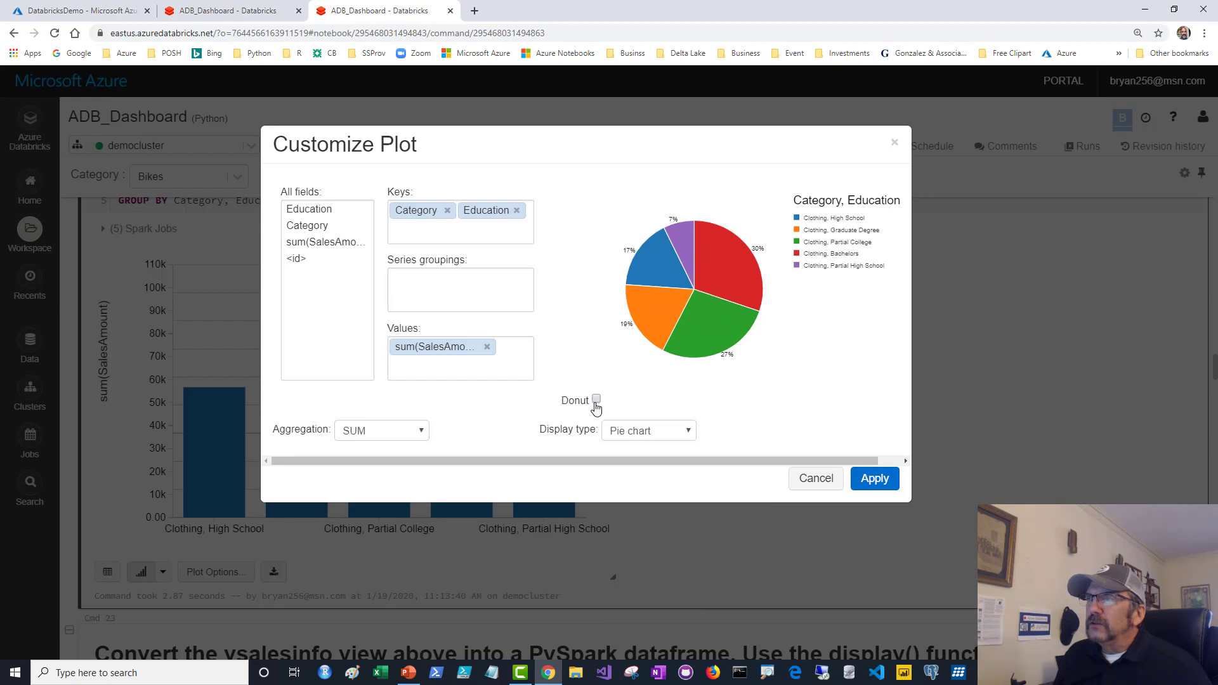
{"action": "left_click", "coordinate": [596, 400]}
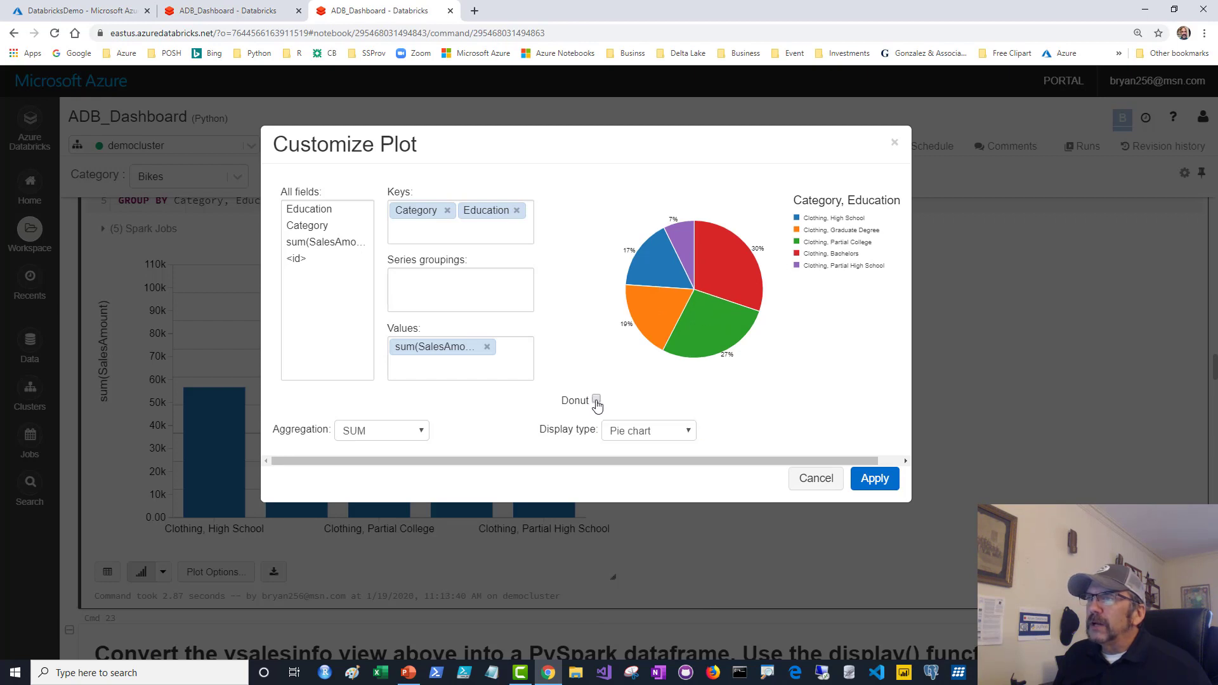
{"action": "left_click", "coordinate": [874, 480]}
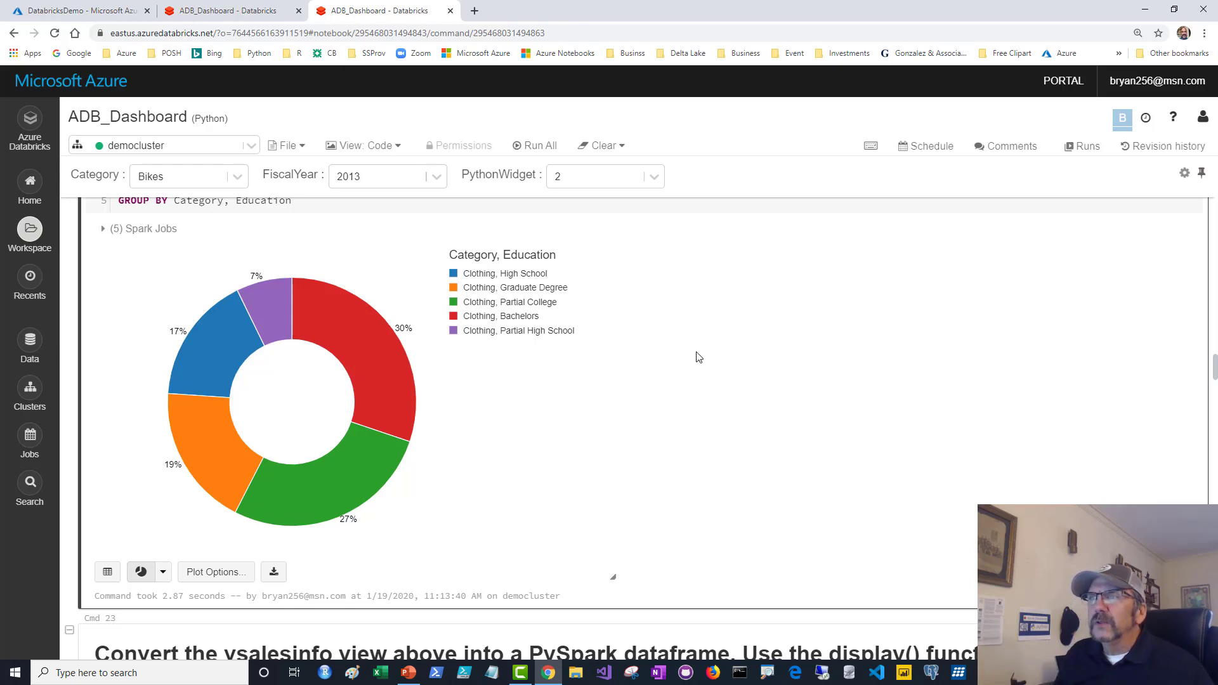
{"action": "scroll", "coordinate": [699, 361], "scroll_direction": "up", "scroll_amount": 1}
{"action": "scroll", "coordinate": [700, 361], "scroll_direction": "down", "scroll_amount": 1}
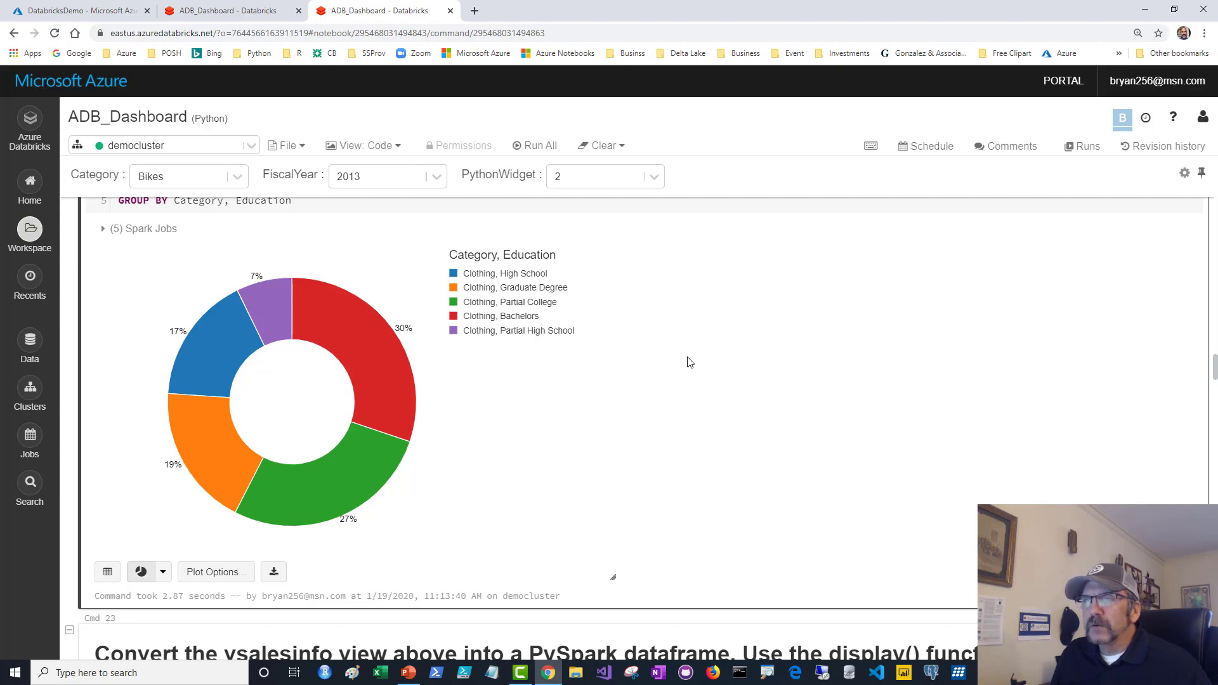
{"action": "scroll", "coordinate": [690, 362], "scroll_direction": "down", "scroll_amount": 8}
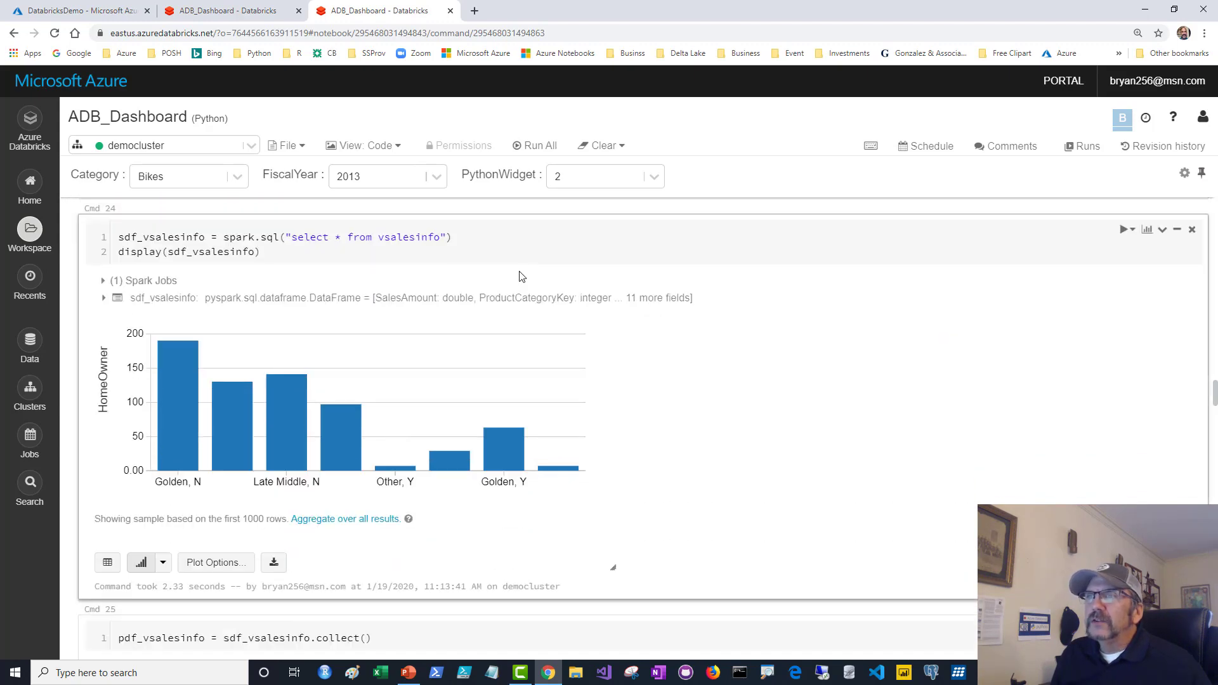
Highlight the display, sdf_vsalesinfo assignment and spark.sql parts of Cmd 24, then rerun it.
{"action": "scroll", "coordinate": [520, 276], "scroll_direction": "up", "scroll_amount": 1}
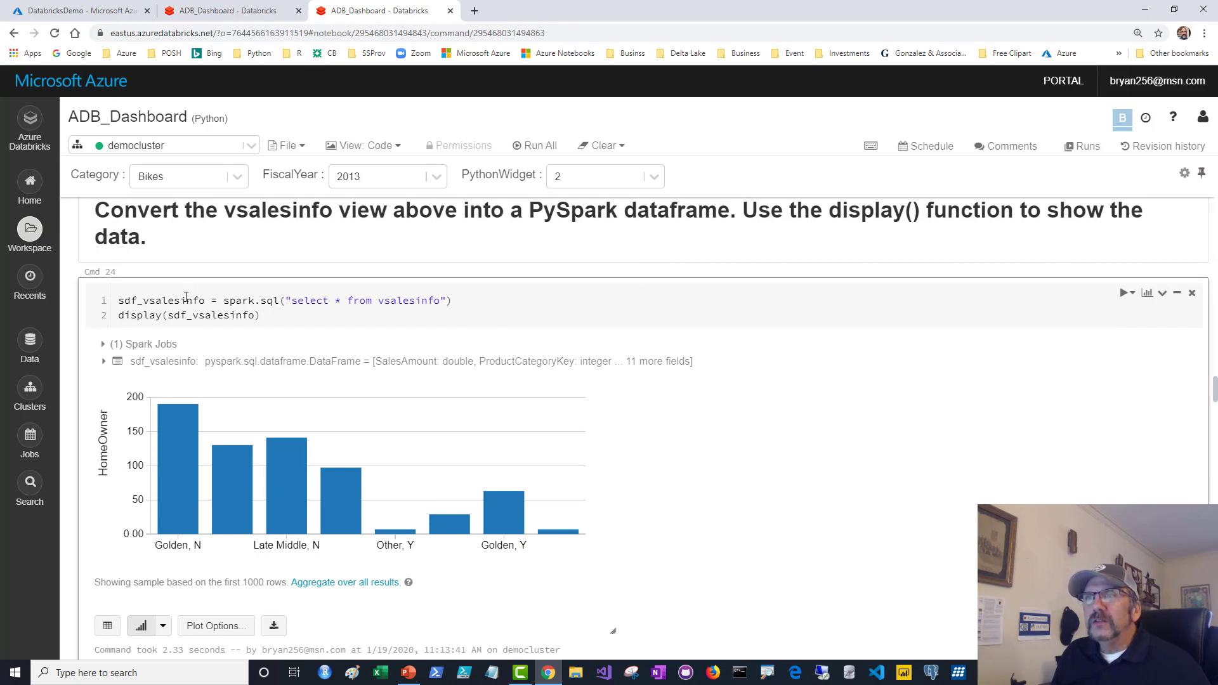
{"action": "left_click_drag", "start_coordinate": [120, 317], "coordinate": [271, 331]}
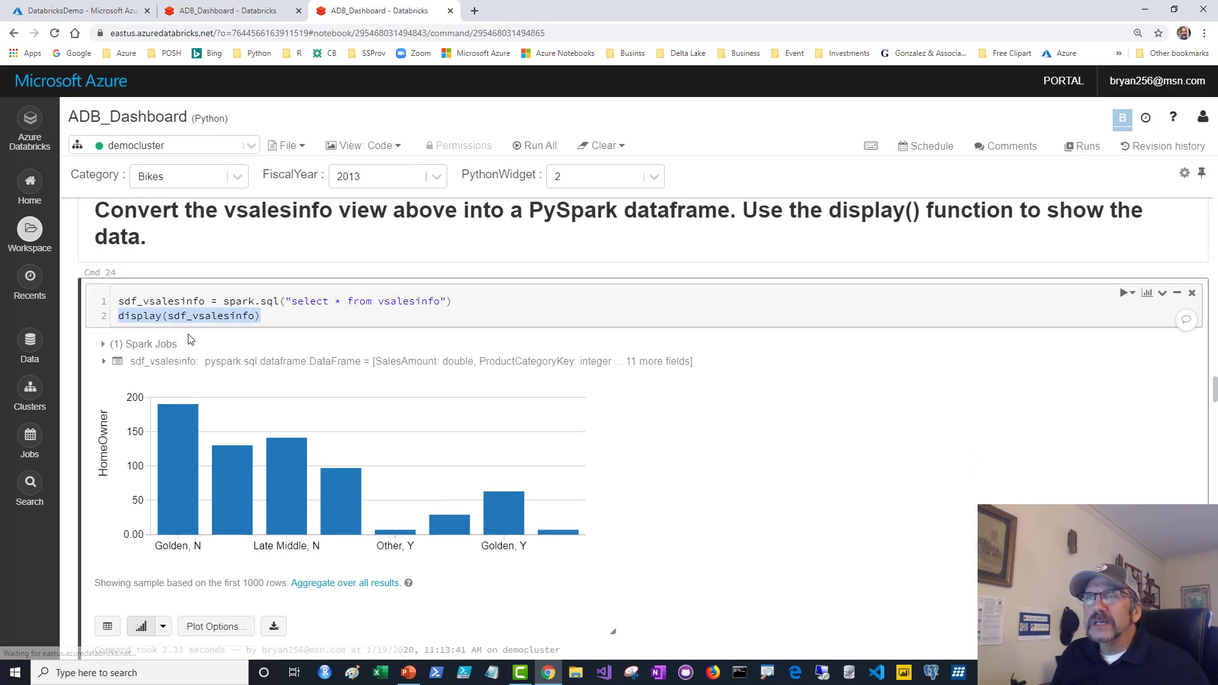
{"action": "left_click", "coordinate": [281, 318]}
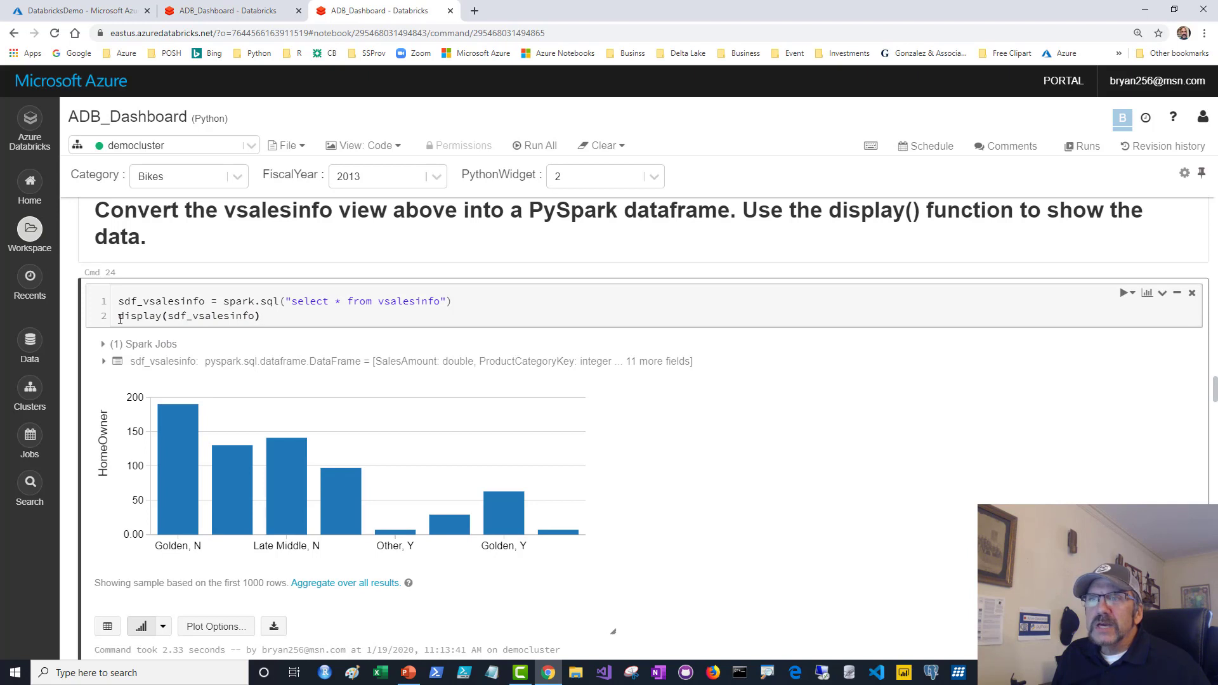
{"action": "left_click_drag", "start_coordinate": [120, 317], "coordinate": [269, 319]}
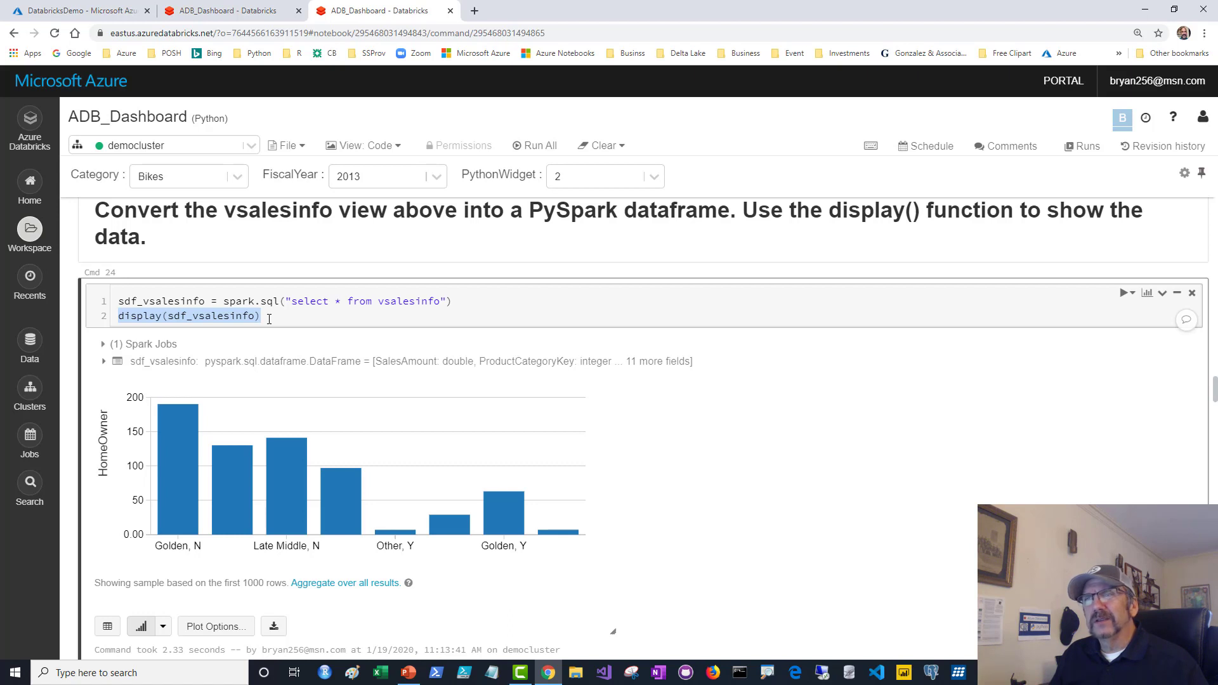
{"action": "left_click", "coordinate": [269, 319]}
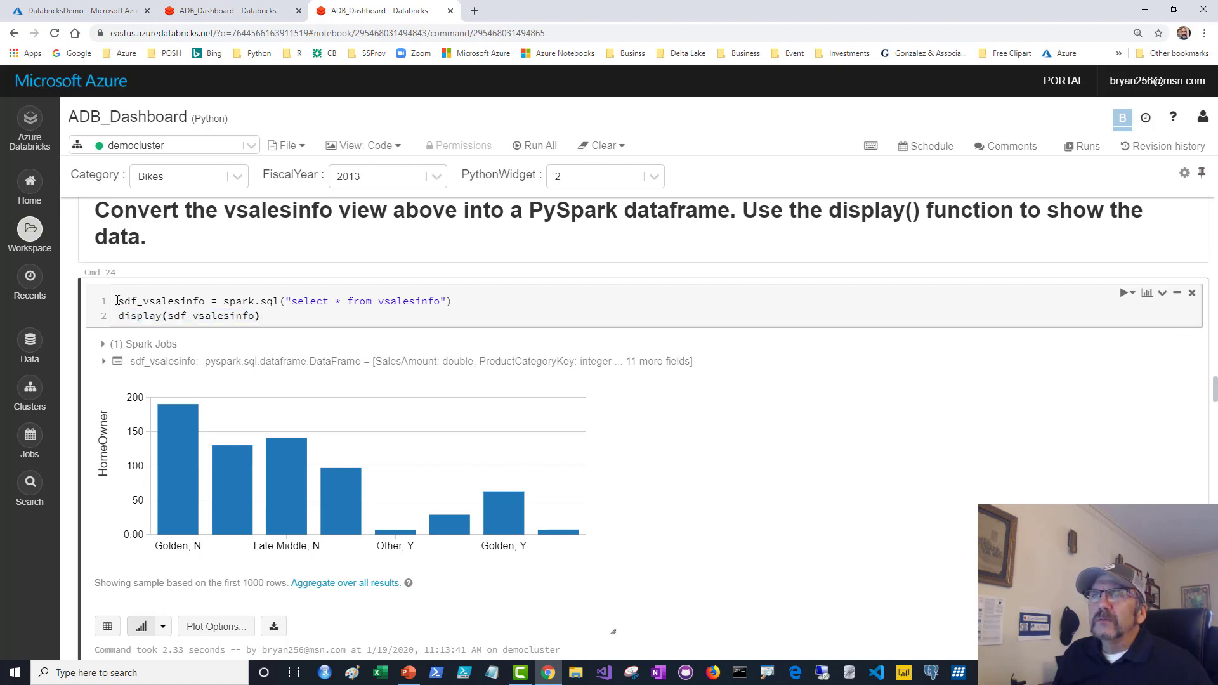
{"action": "left_click_drag", "start_coordinate": [119, 303], "coordinate": [218, 307]}
{"action": "left_click", "coordinate": [309, 312]}
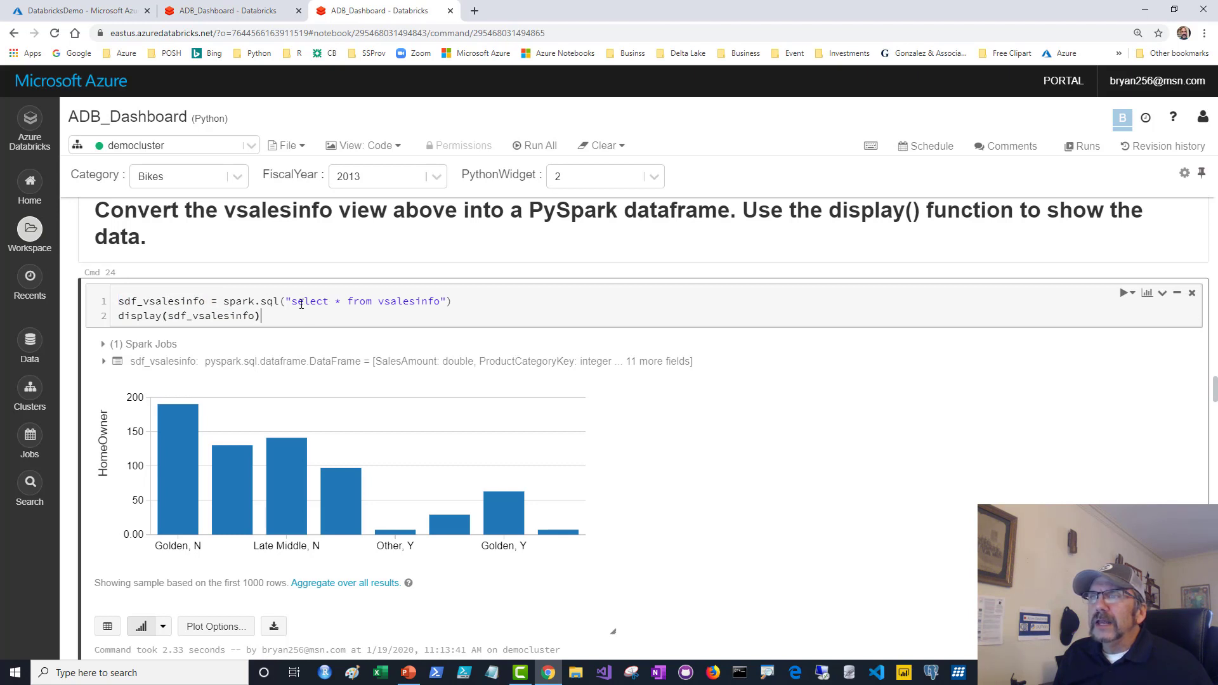
{"action": "left_click_drag", "start_coordinate": [243, 297], "coordinate": [454, 302]}
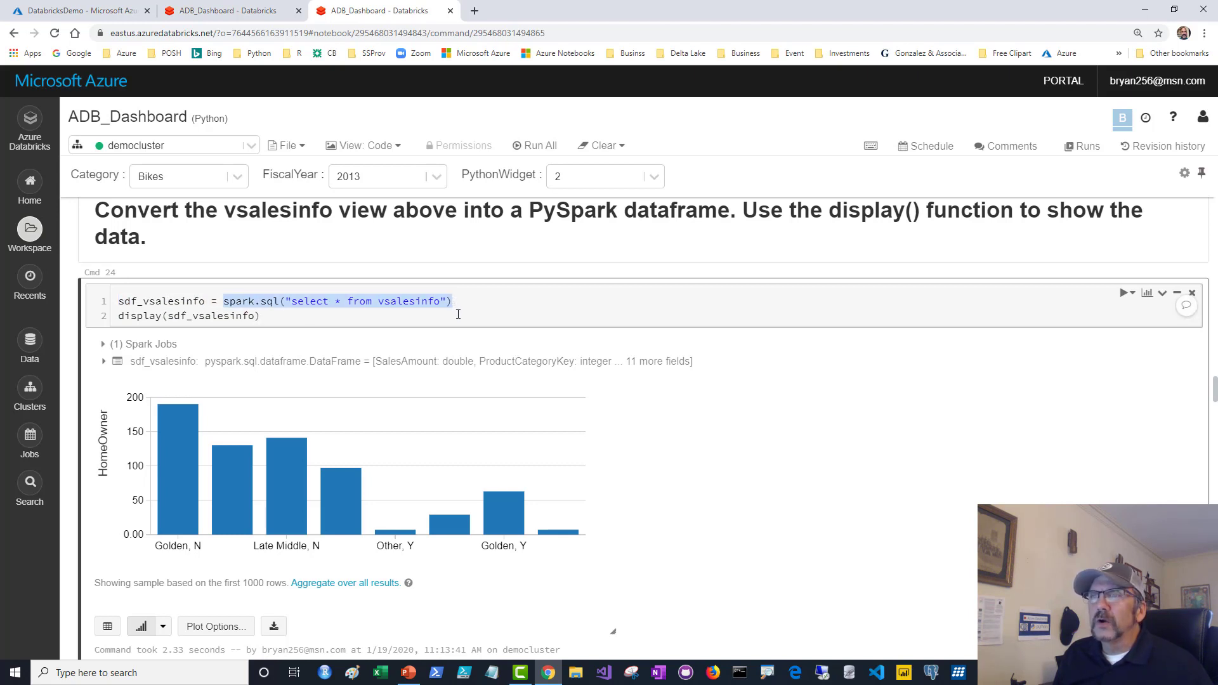
{"action": "left_click", "coordinate": [457, 314]}
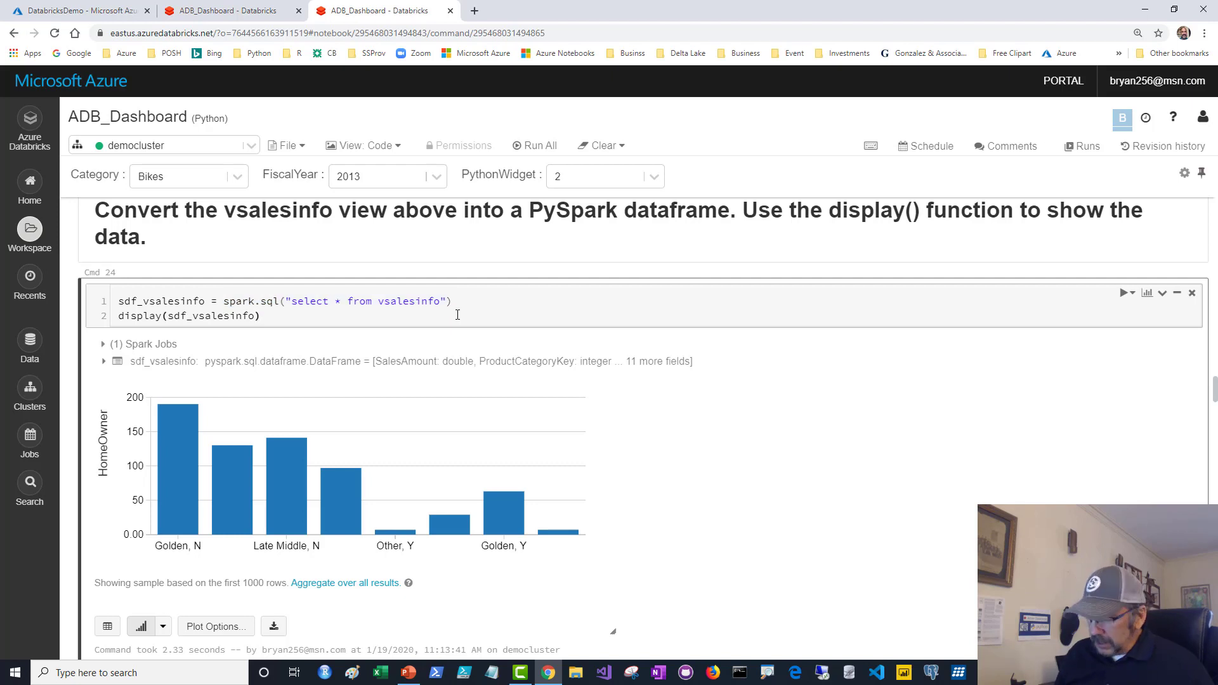
{"action": "key", "text": "ctrl+Return"}
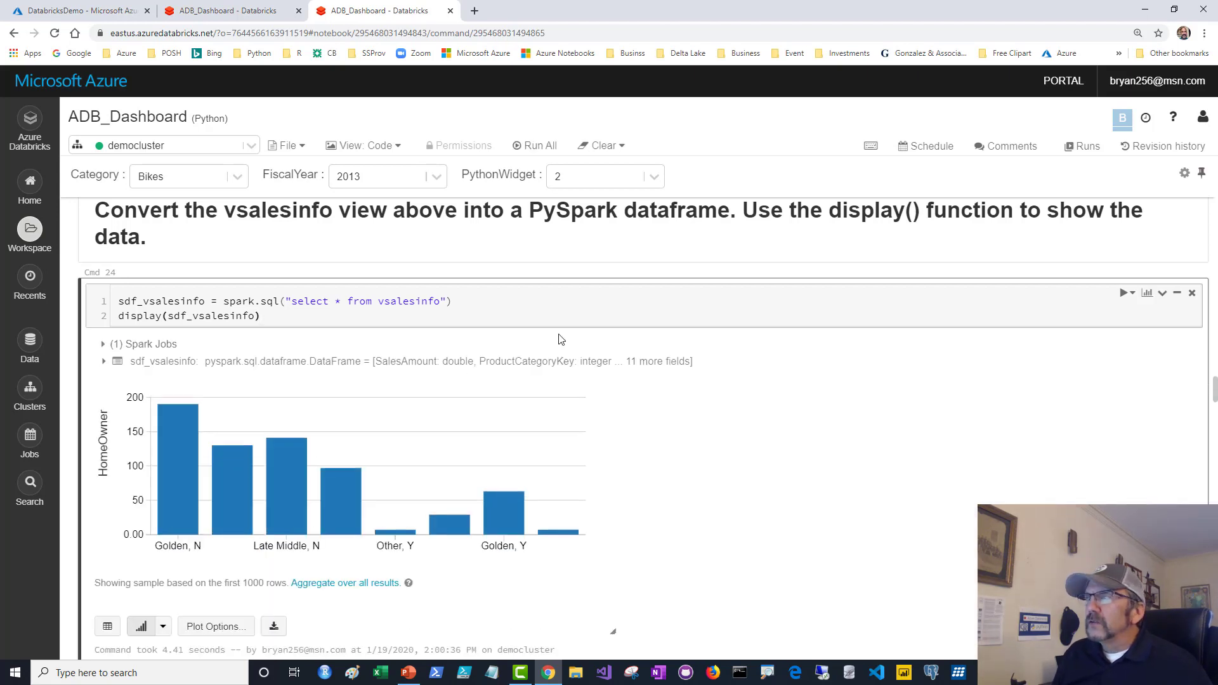
Pin the HomeOwner bar chart to the YouTubeDemo dashboard.
{"action": "left_click", "coordinate": [1149, 295]}
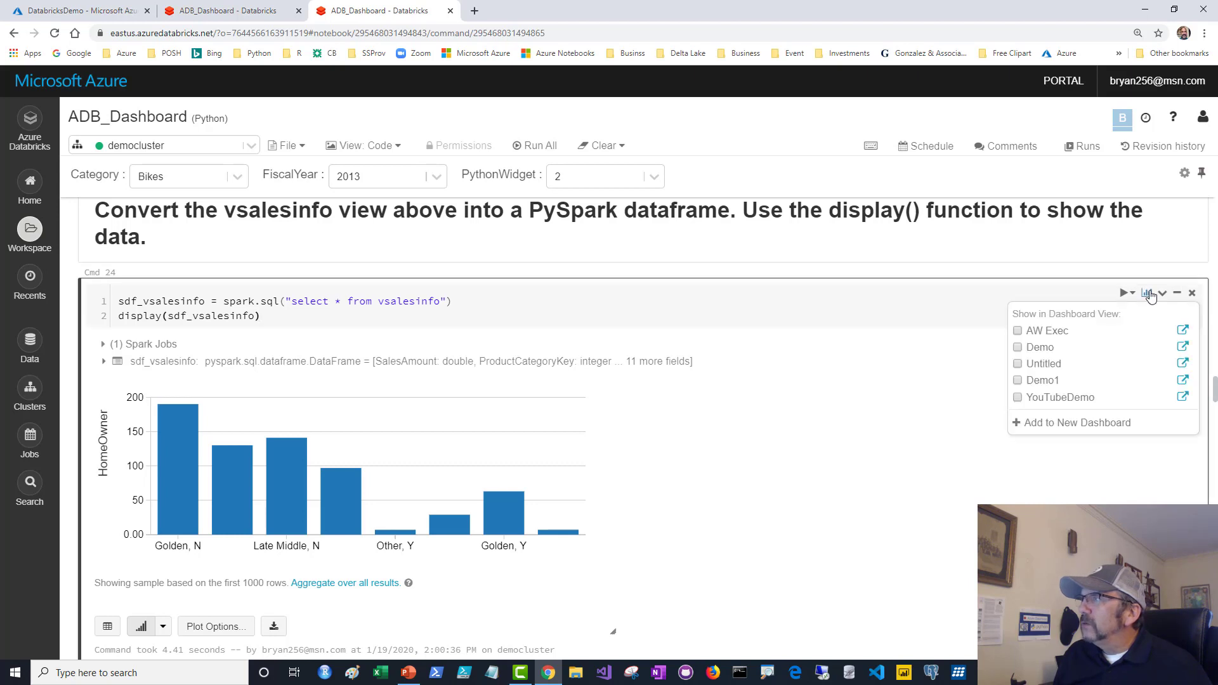
{"action": "left_click", "coordinate": [1017, 397]}
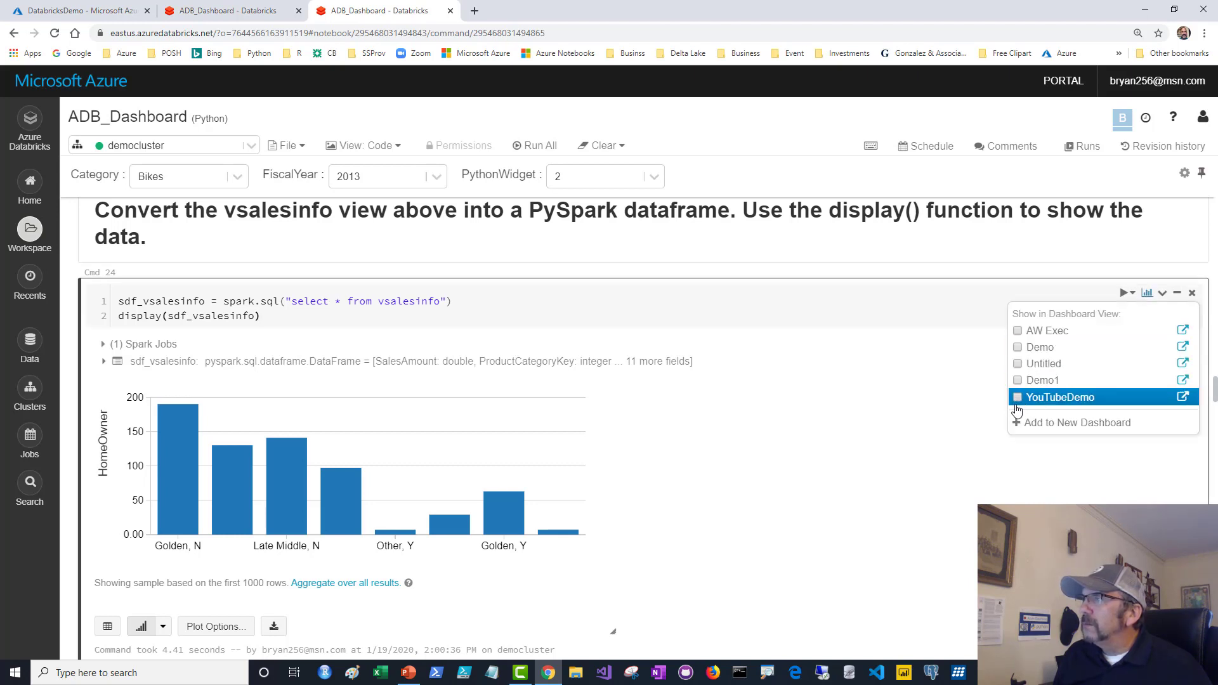
{"action": "scroll", "coordinate": [933, 426], "scroll_direction": "down", "scroll_amount": 4}
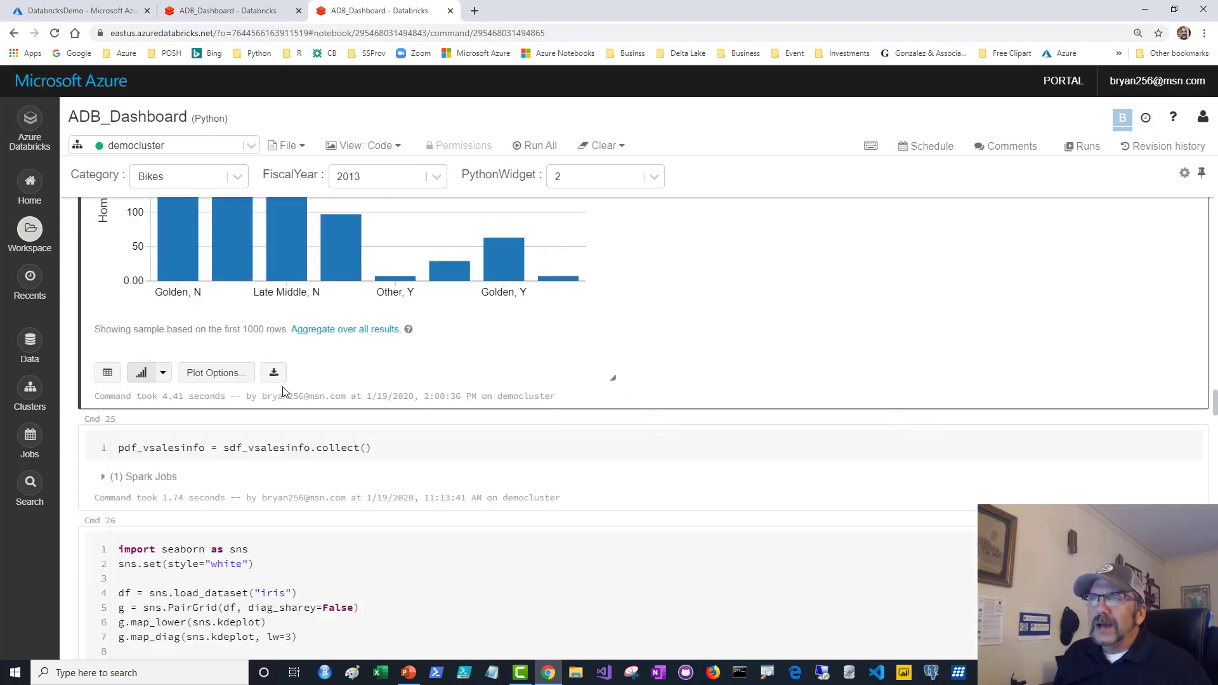
{"action": "scroll", "coordinate": [542, 392], "scroll_direction": "down", "scroll_amount": 2}
{"action": "left_click", "coordinate": [388, 321]}
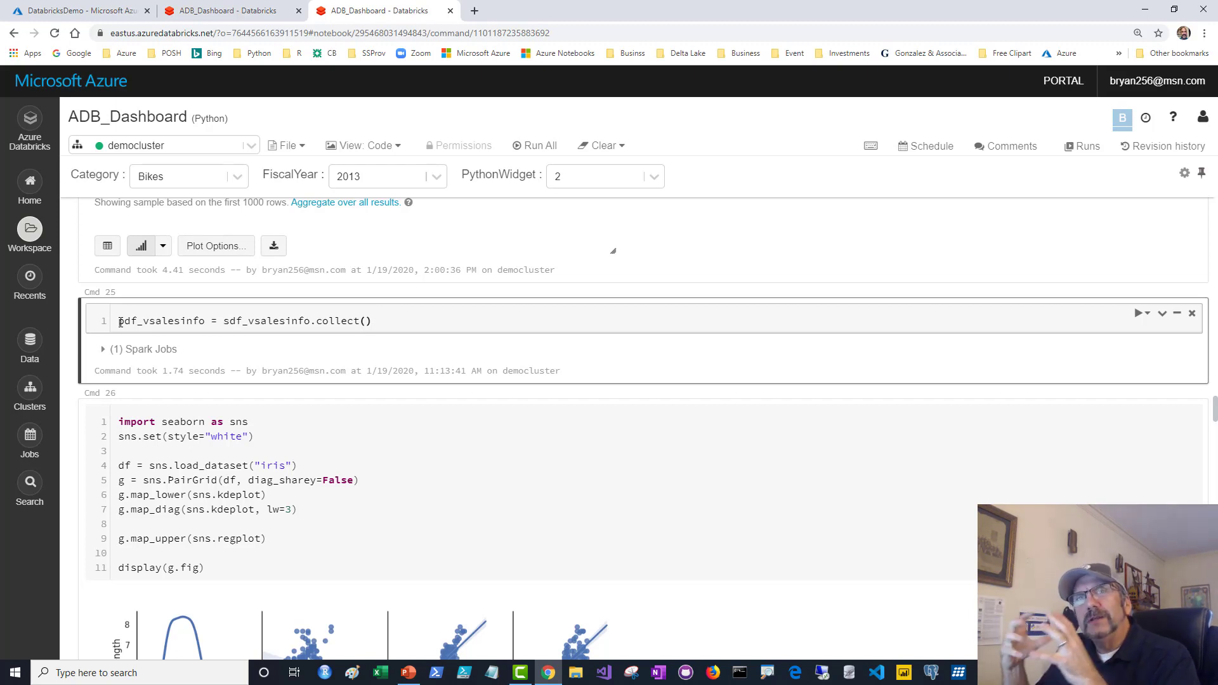
Point out the 1000-row sample limit, then return to the Cmd 25 collect cell.
{"action": "scroll", "coordinate": [121, 322], "scroll_direction": "up", "scroll_amount": 1}
{"action": "scroll", "coordinate": [120, 323], "scroll_direction": "up", "scroll_amount": 4}
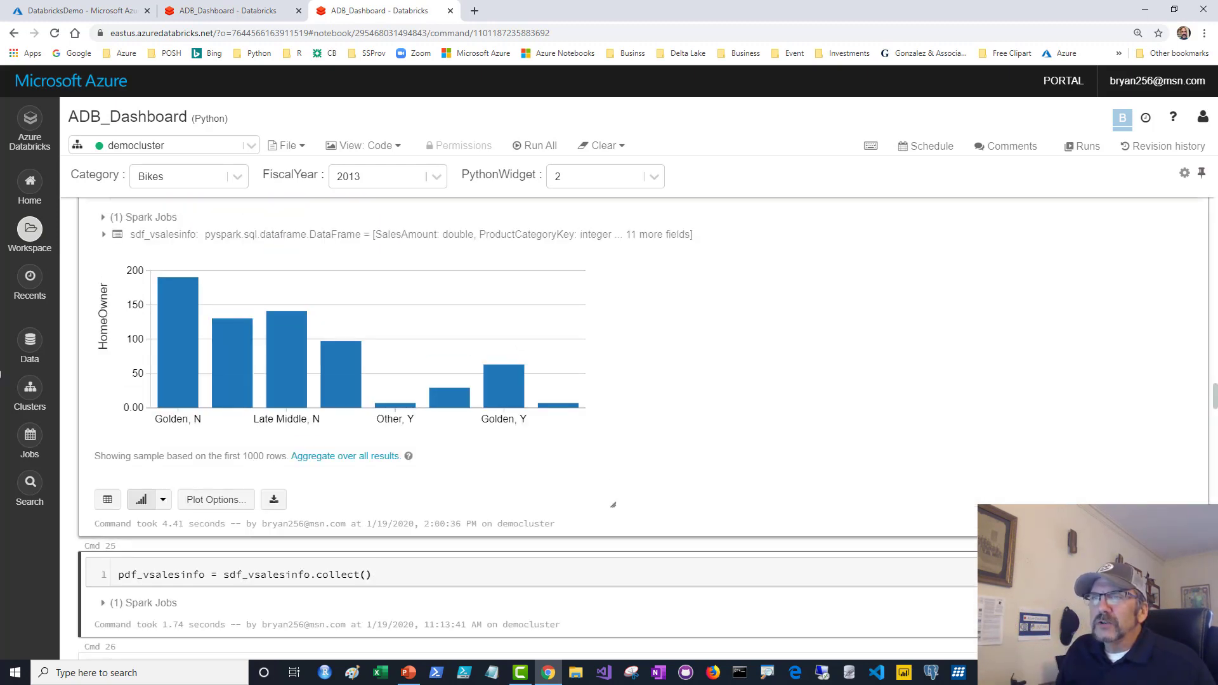
{"action": "double_click", "coordinate": [252, 456]}
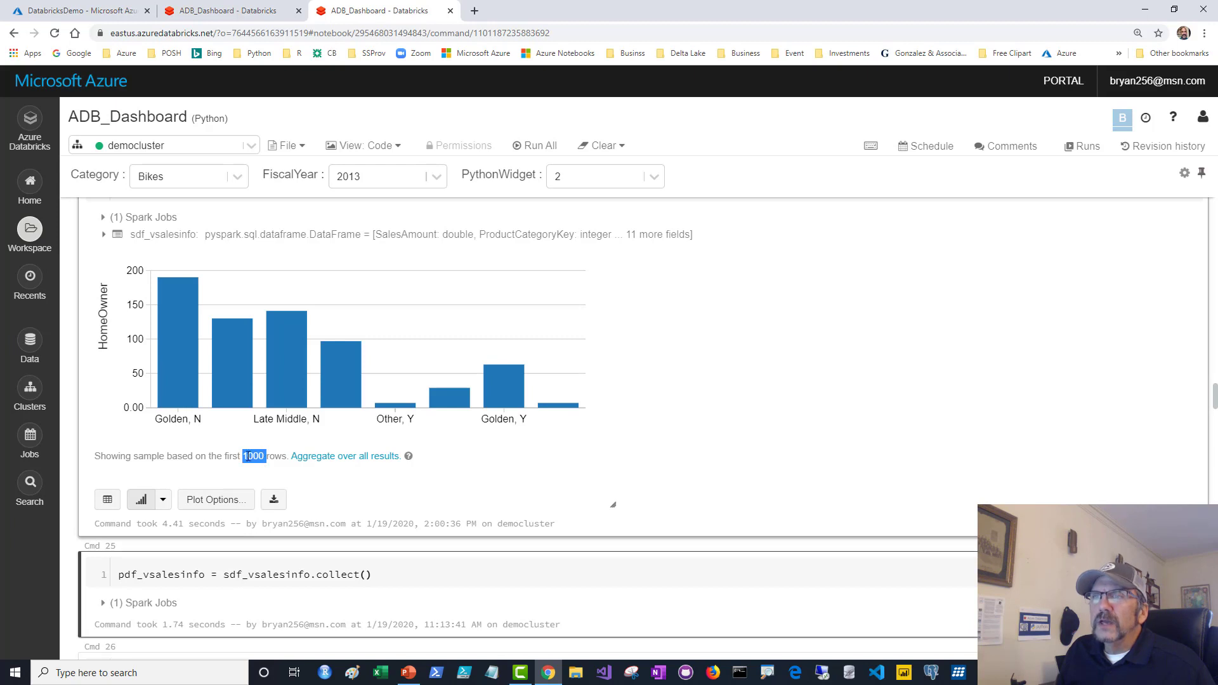
{"action": "scroll", "coordinate": [334, 402], "scroll_direction": "down", "scroll_amount": 3}
{"action": "left_click", "coordinate": [412, 383]}
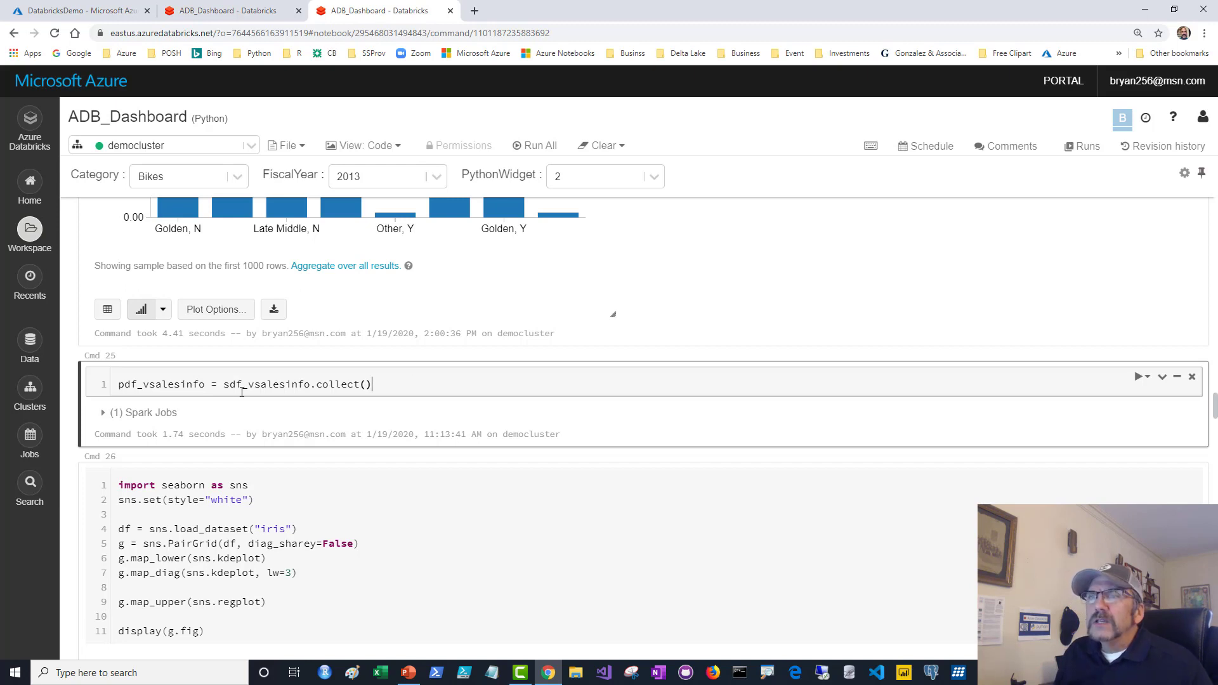
Highlight pdf_vsalesinfo and collect(), then rerun the cell collecting rows into pdf_vsalesinfo.
{"action": "left_click", "coordinate": [120, 385]}
{"action": "left_click_drag", "start_coordinate": [119, 385], "coordinate": [362, 386]}
{"action": "left_click", "coordinate": [400, 384]}
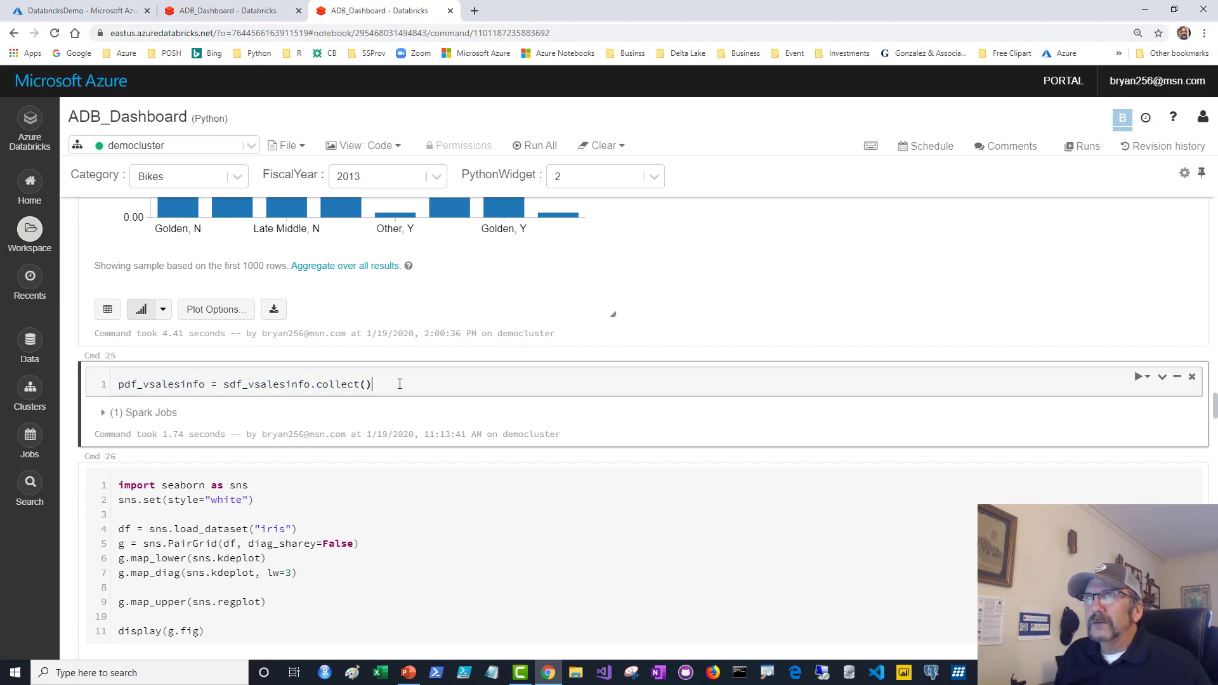
{"action": "double_click", "coordinate": [320, 385]}
{"action": "left_click", "coordinate": [396, 385]}
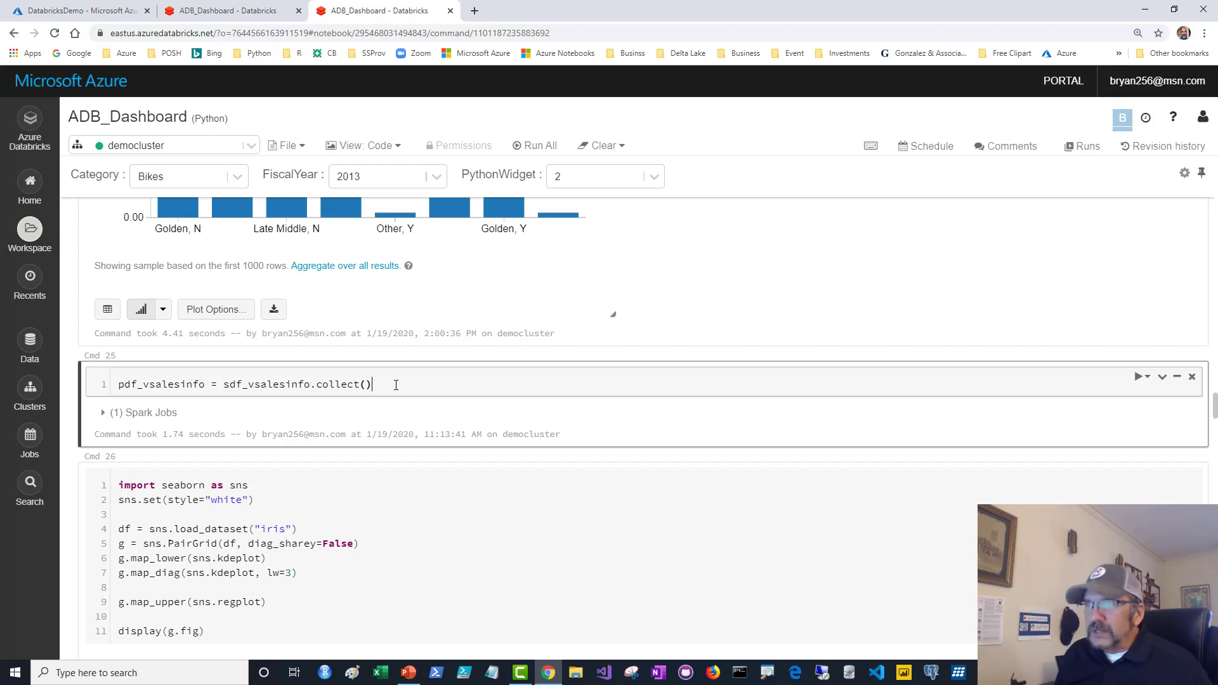
{"action": "key", "text": "ctrl+Return"}
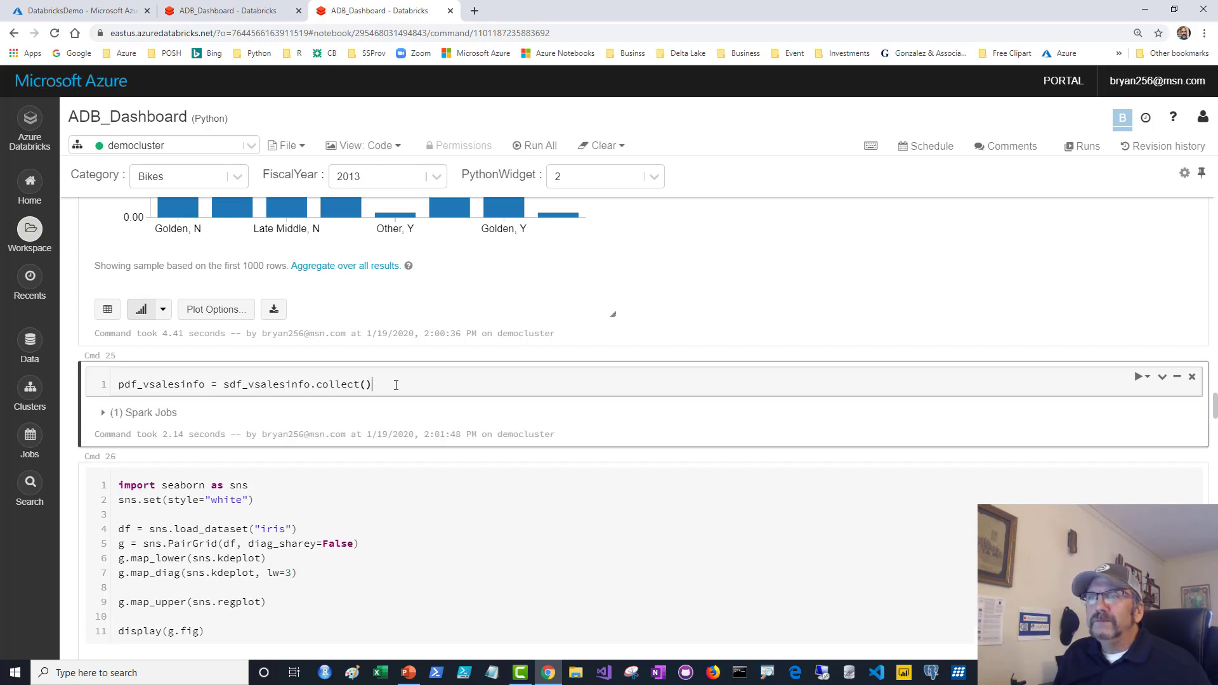
{"action": "scroll", "coordinate": [395, 384], "scroll_direction": "down", "scroll_amount": 4}
{"action": "left_click", "coordinate": [393, 321]}
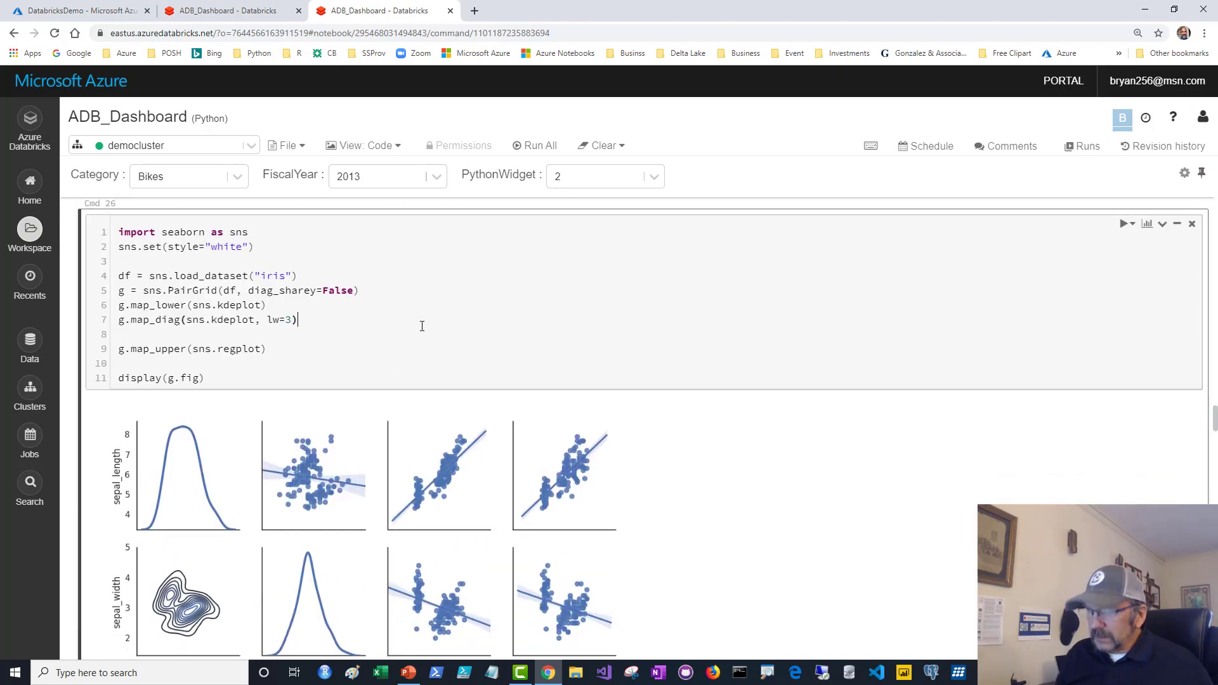
Run the seaborn iris pair-plot cell, highlighting its import and display(g.fig) lines.
{"action": "key", "text": "ctrl+Return"}
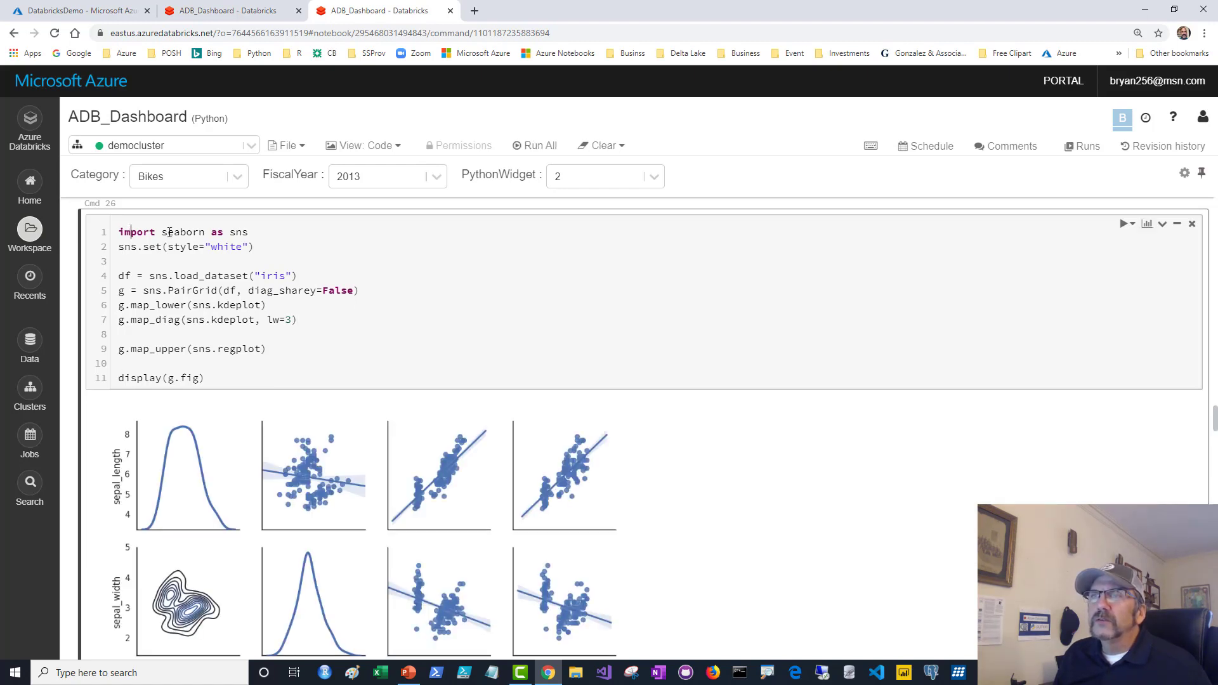
{"action": "left_click_drag", "start_coordinate": [130, 232], "coordinate": [189, 233]}
{"action": "left_click", "coordinate": [178, 288]}
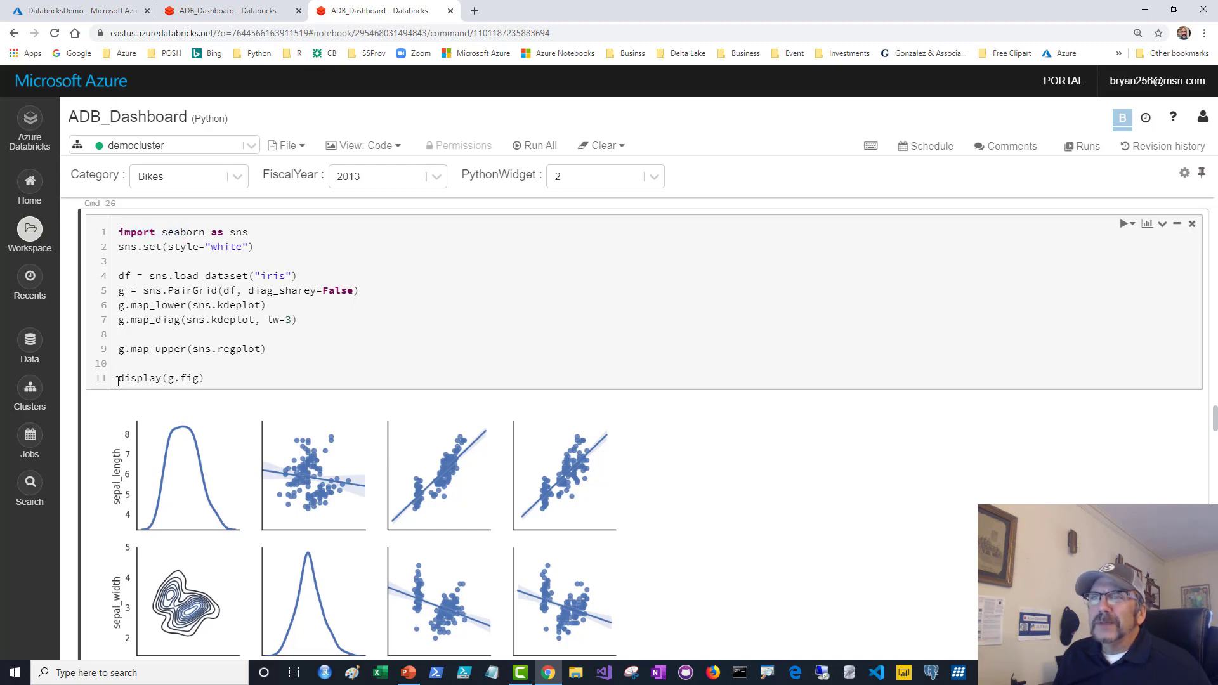
{"action": "left_click_drag", "start_coordinate": [118, 380], "coordinate": [203, 387]}
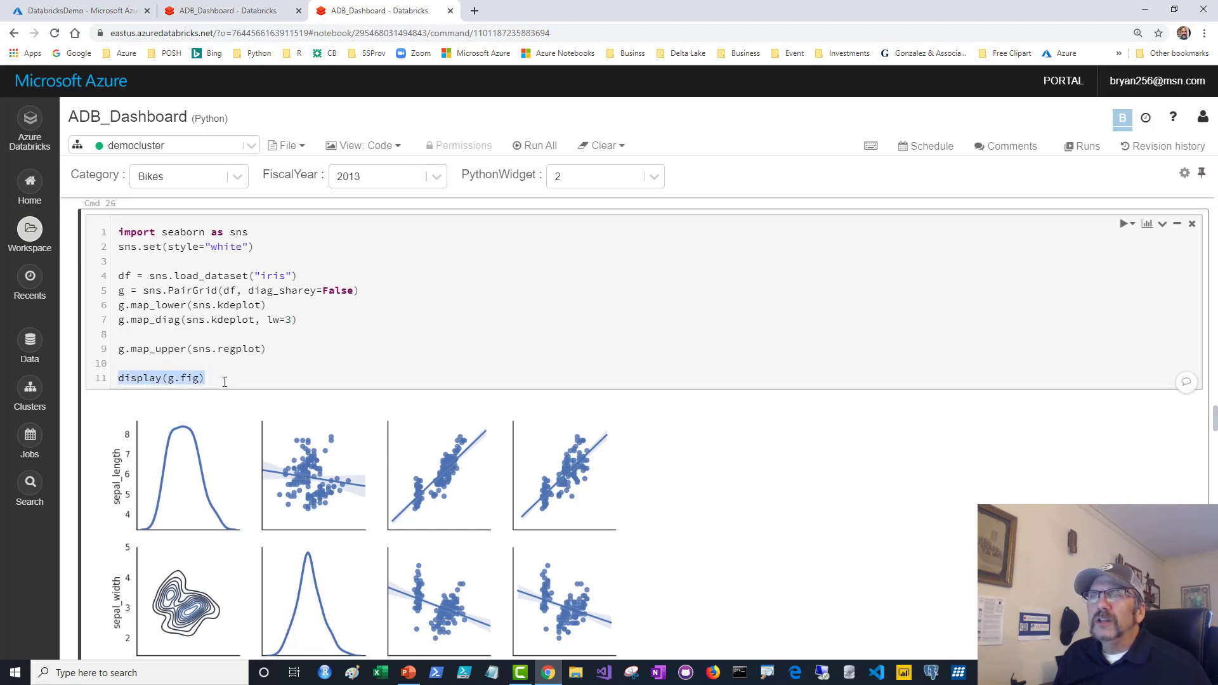
{"action": "left_click", "coordinate": [224, 381]}
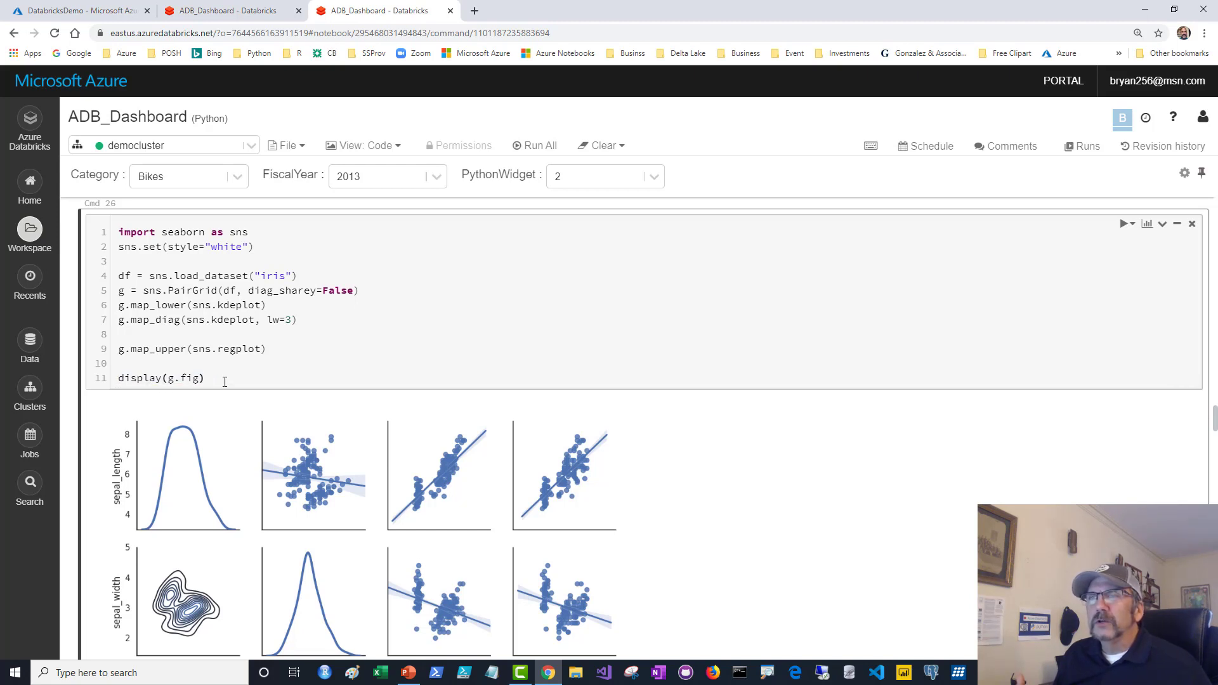
{"action": "scroll", "coordinate": [224, 381], "scroll_direction": "down", "scroll_amount": 4}
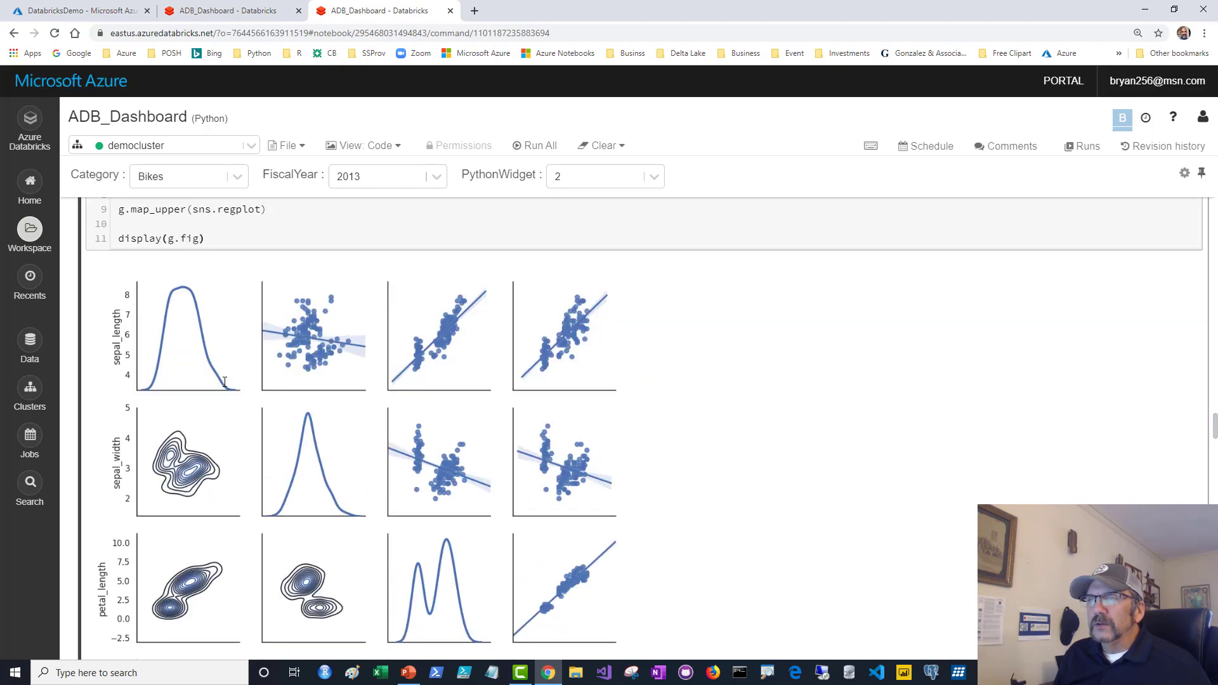
{"action": "scroll", "coordinate": [671, 404], "scroll_direction": "up", "scroll_amount": 5}
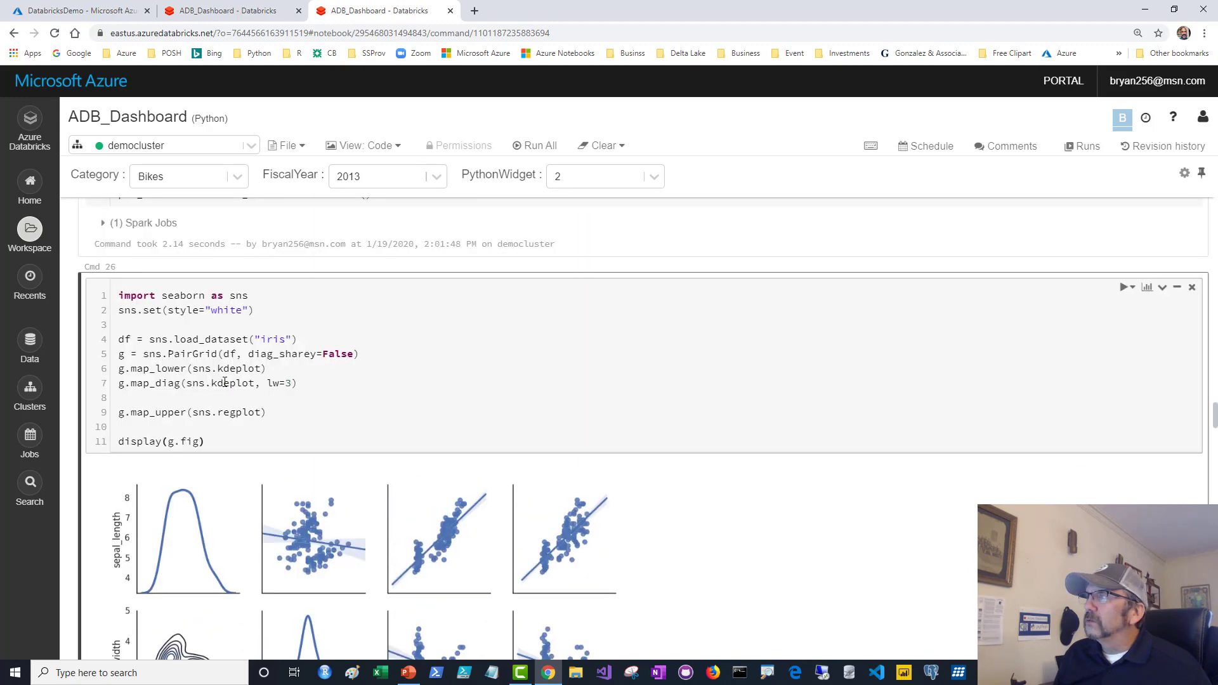
Add the pair-plot output to the YouTubeDemo dashboard.
{"action": "left_click", "coordinate": [1146, 287]}
{"action": "left_click", "coordinate": [1017, 391]}
{"action": "left_click", "coordinate": [909, 409]}
{"action": "scroll", "coordinate": [910, 408], "scroll_direction": "down", "scroll_amount": 11}
{"action": "scroll", "coordinate": [910, 409], "scroll_direction": "down", "scroll_amount": 3}
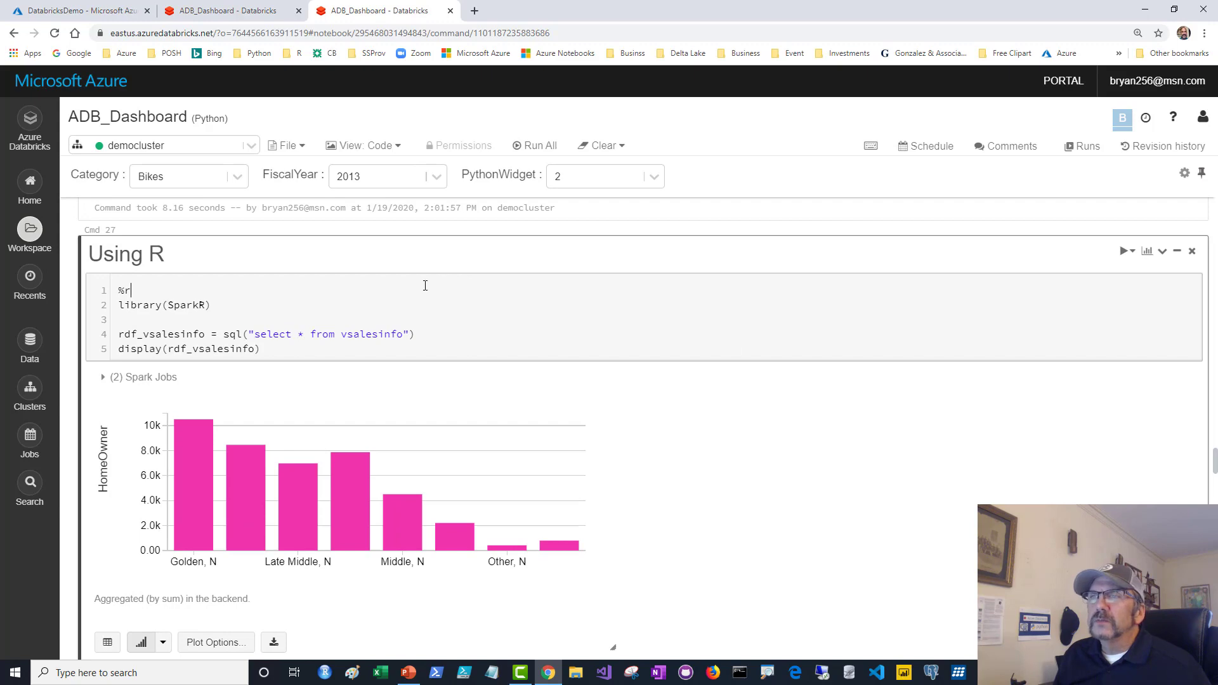
{"action": "scroll", "coordinate": [224, 334], "scroll_direction": "up", "scroll_amount": 10}
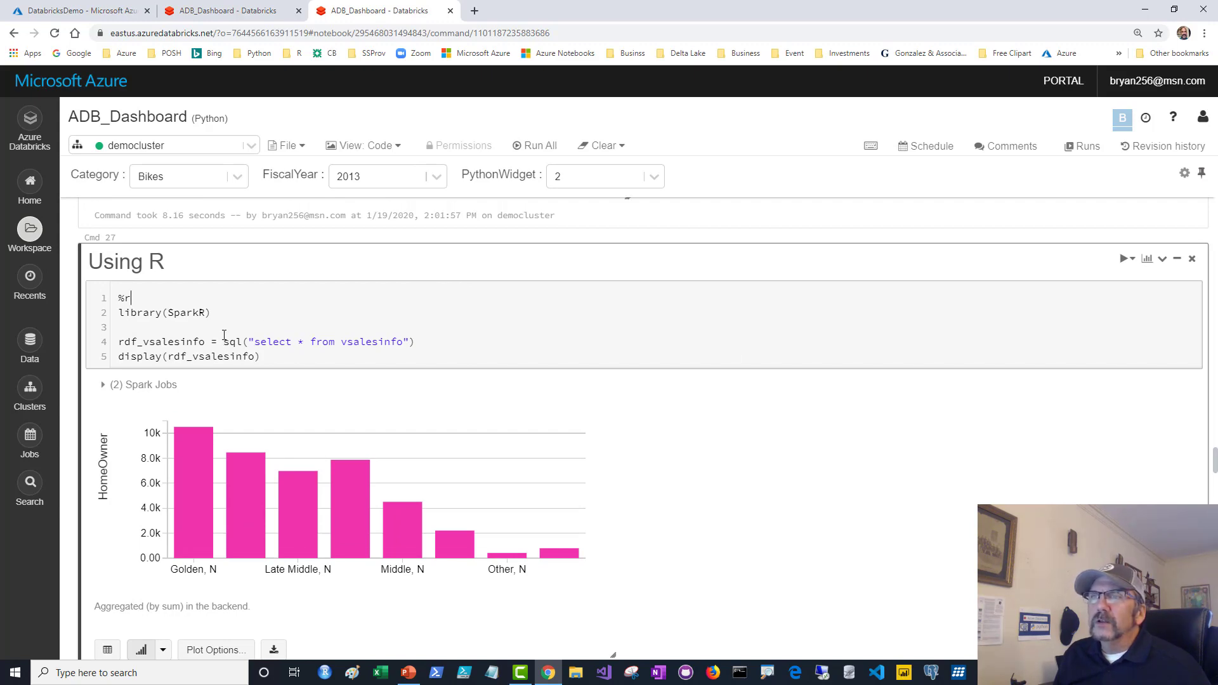
{"action": "scroll", "coordinate": [224, 334], "scroll_direction": "up", "scroll_amount": 4}
{"action": "scroll", "coordinate": [219, 317], "scroll_direction": "down", "scroll_amount": 2}
{"action": "scroll", "coordinate": [219, 312], "scroll_direction": "up", "scroll_amount": 10}
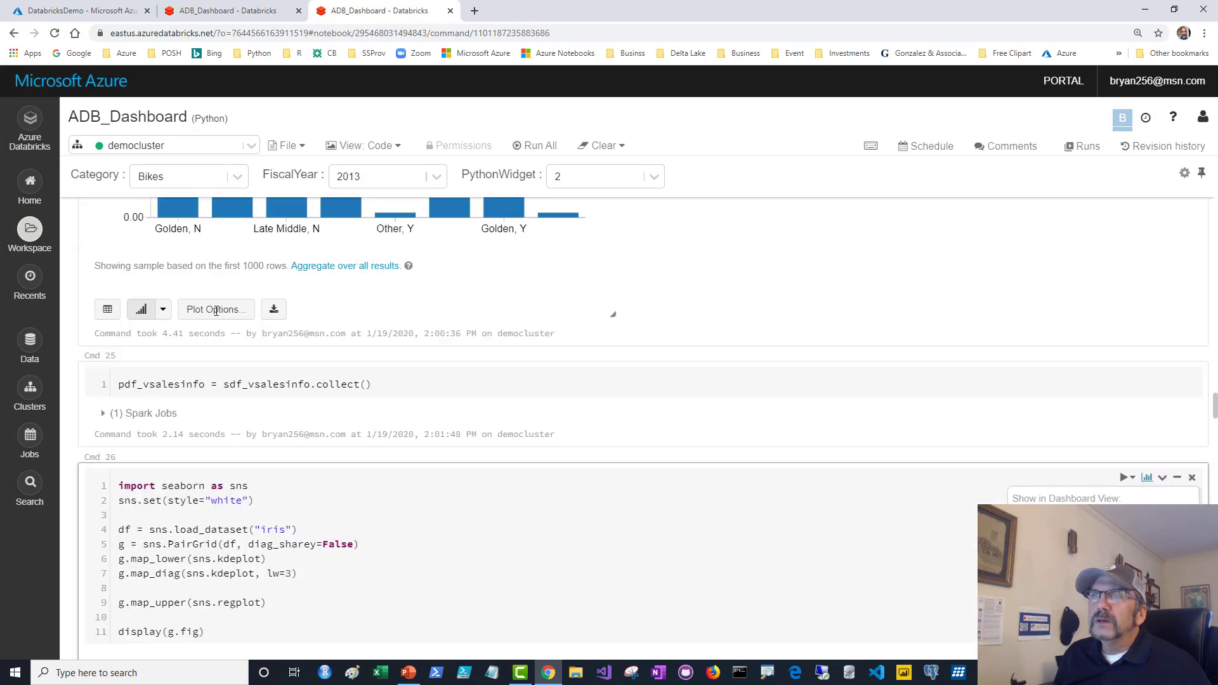
{"action": "double_click", "coordinate": [225, 302]}
{"action": "scroll", "coordinate": [259, 311], "scroll_direction": "down", "scroll_amount": 5}
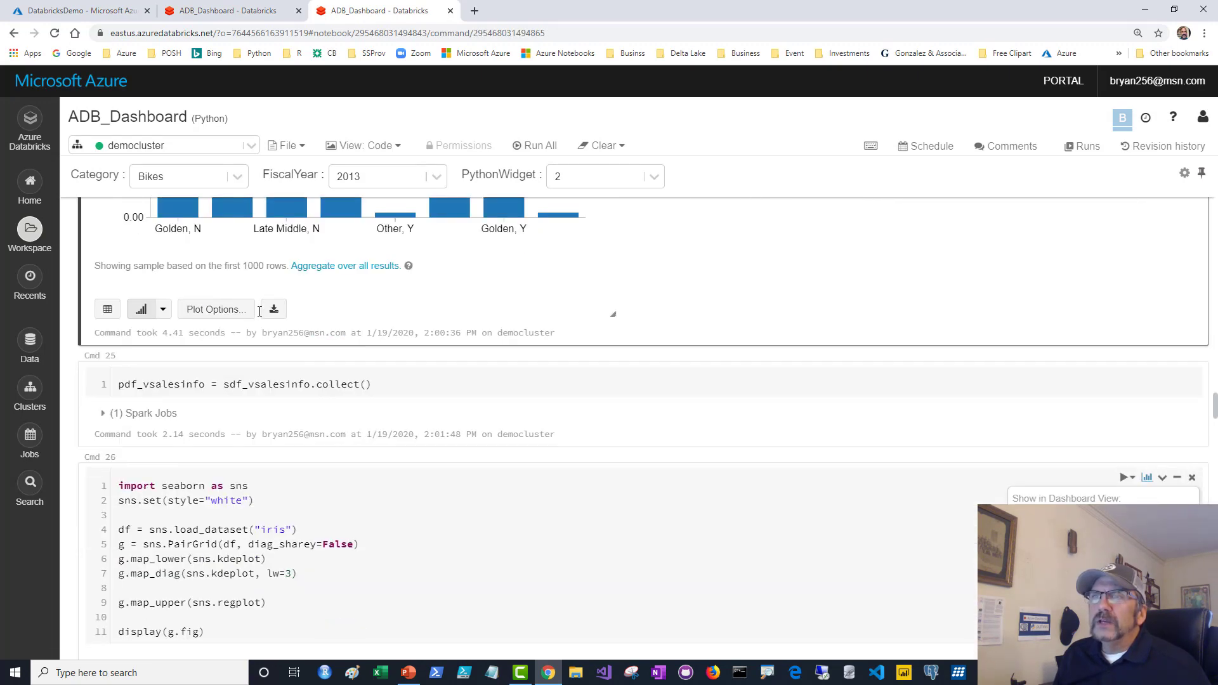
{"action": "scroll", "coordinate": [260, 311], "scroll_direction": "up", "scroll_amount": 4}
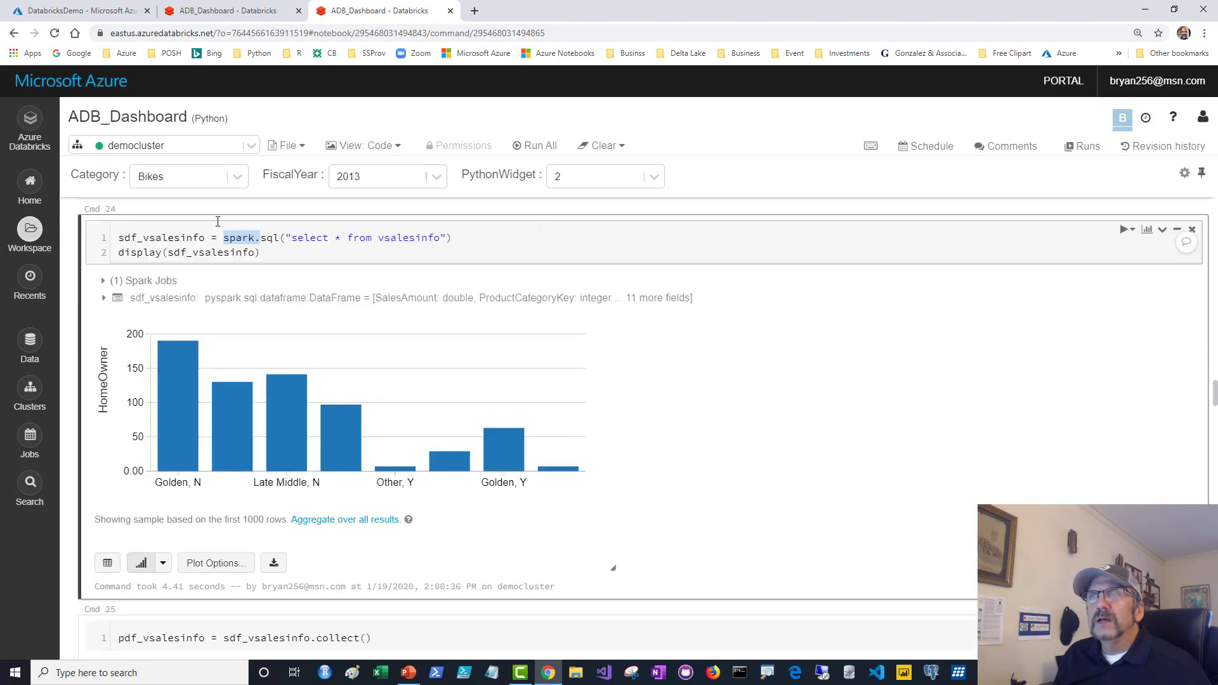
{"action": "left_click_drag", "start_coordinate": [194, 118], "coordinate": [225, 119]}
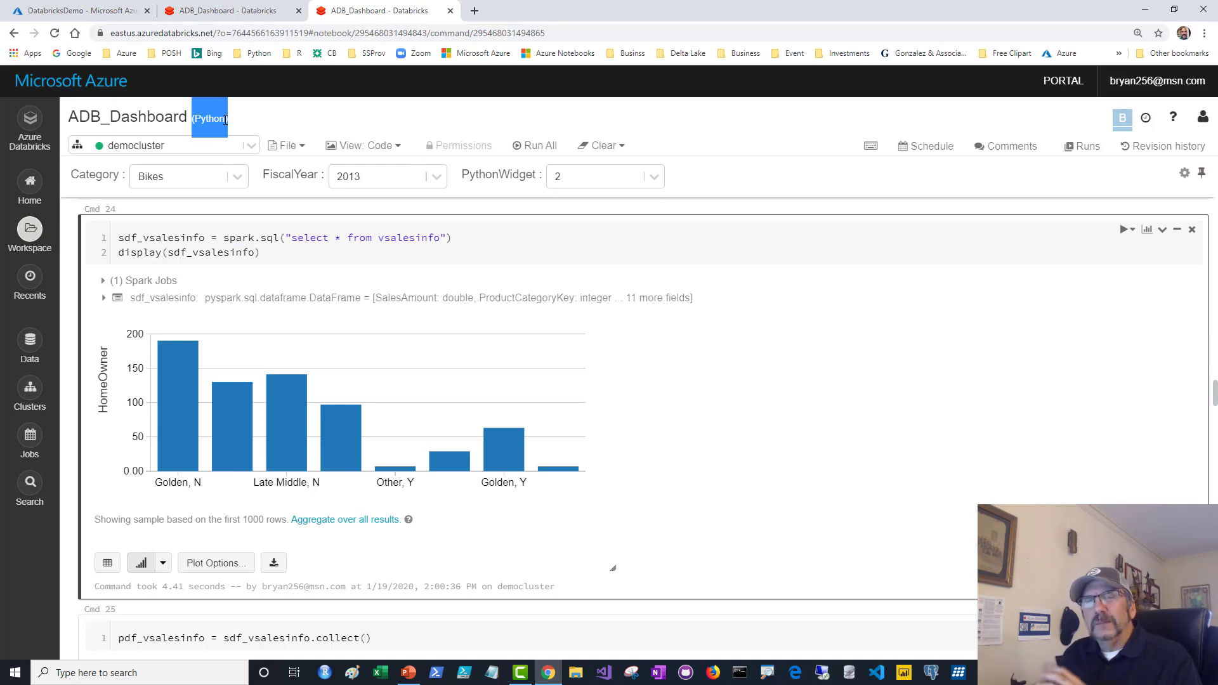
{"action": "scroll", "coordinate": [278, 301], "scroll_direction": "down", "scroll_amount": 1}
{"action": "scroll", "coordinate": [277, 299], "scroll_direction": "down", "scroll_amount": 9}
{"action": "scroll", "coordinate": [276, 299], "scroll_direction": "down", "scroll_amount": 5}
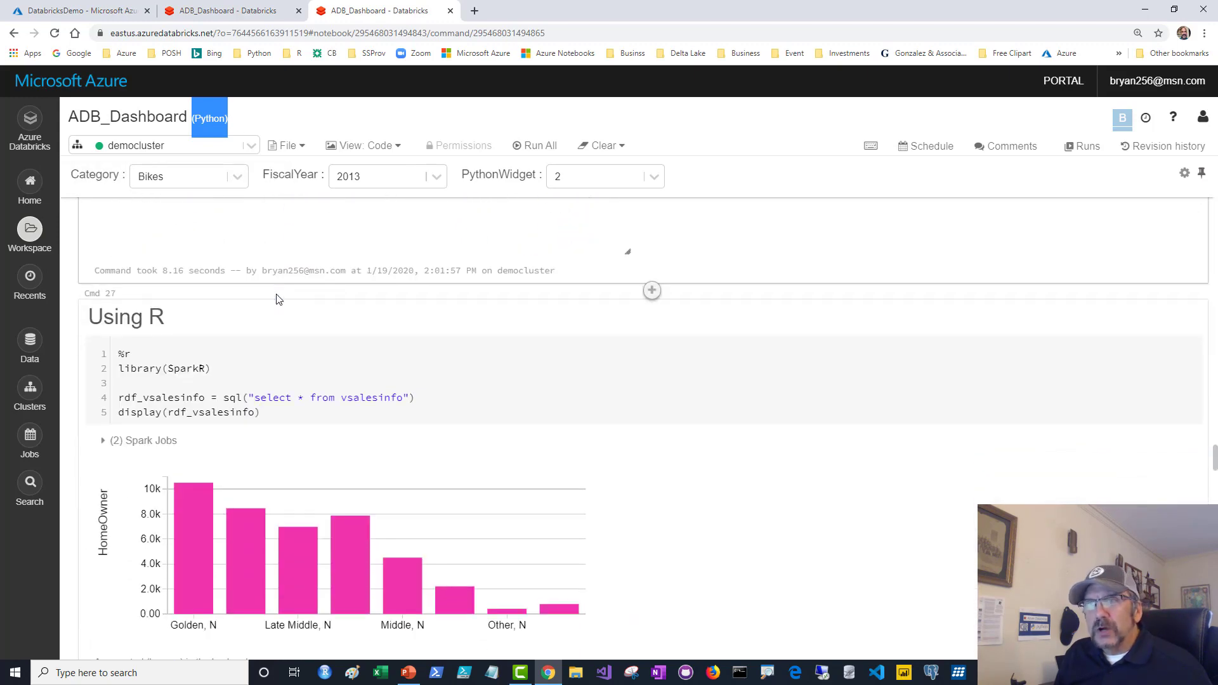
Walk through the library(SparkR), rdf_vsalesinfo and display lines of the Using R cell, then run it.
{"action": "left_click", "coordinate": [271, 362]}
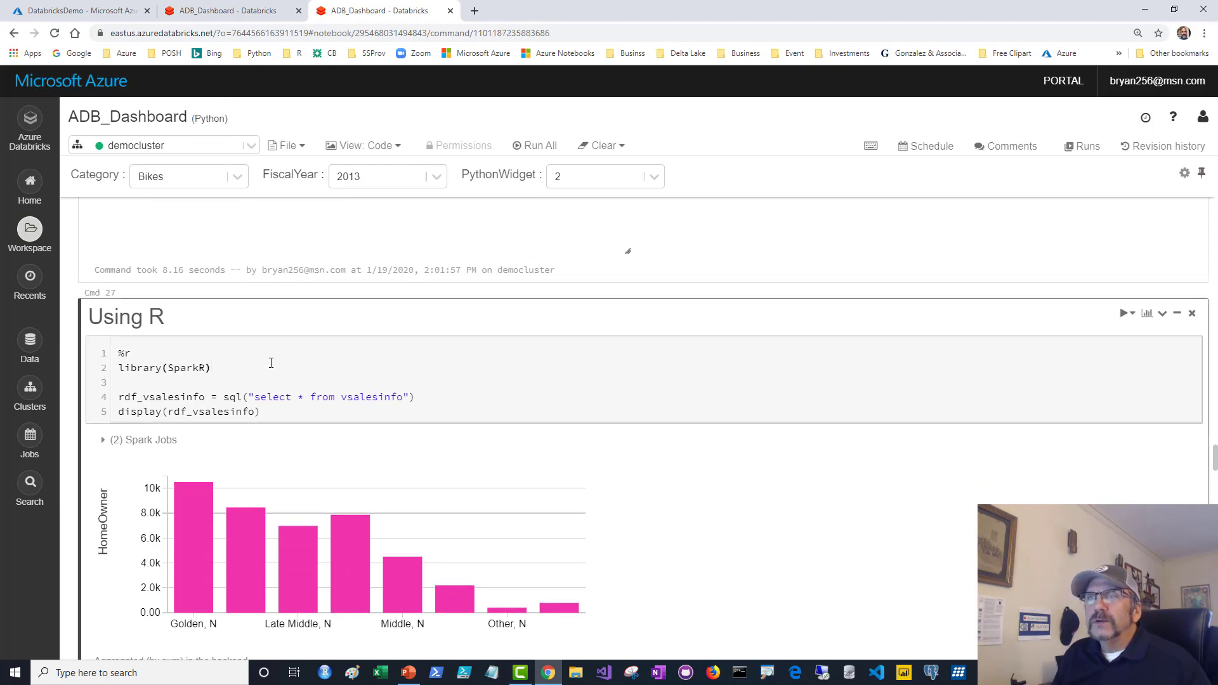
{"action": "left_click_drag", "start_coordinate": [120, 367], "coordinate": [292, 412]}
{"action": "left_click", "coordinate": [219, 381]}
{"action": "left_click", "coordinate": [279, 412]}
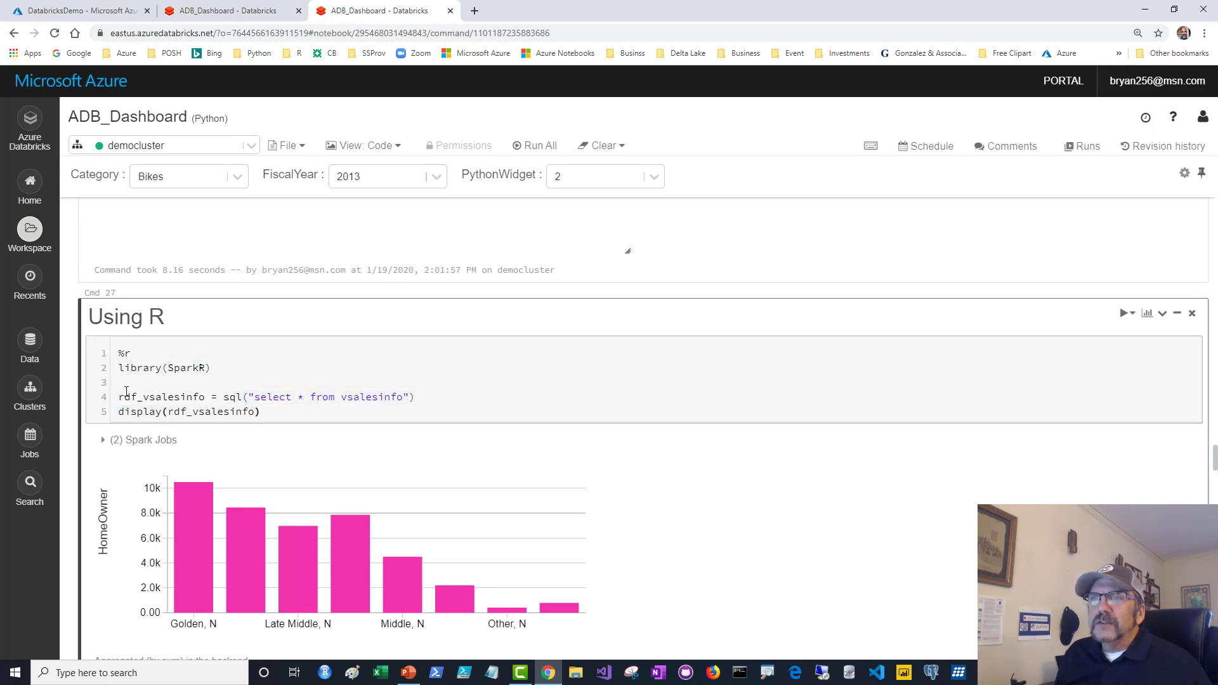
{"action": "double_click", "coordinate": [170, 398]}
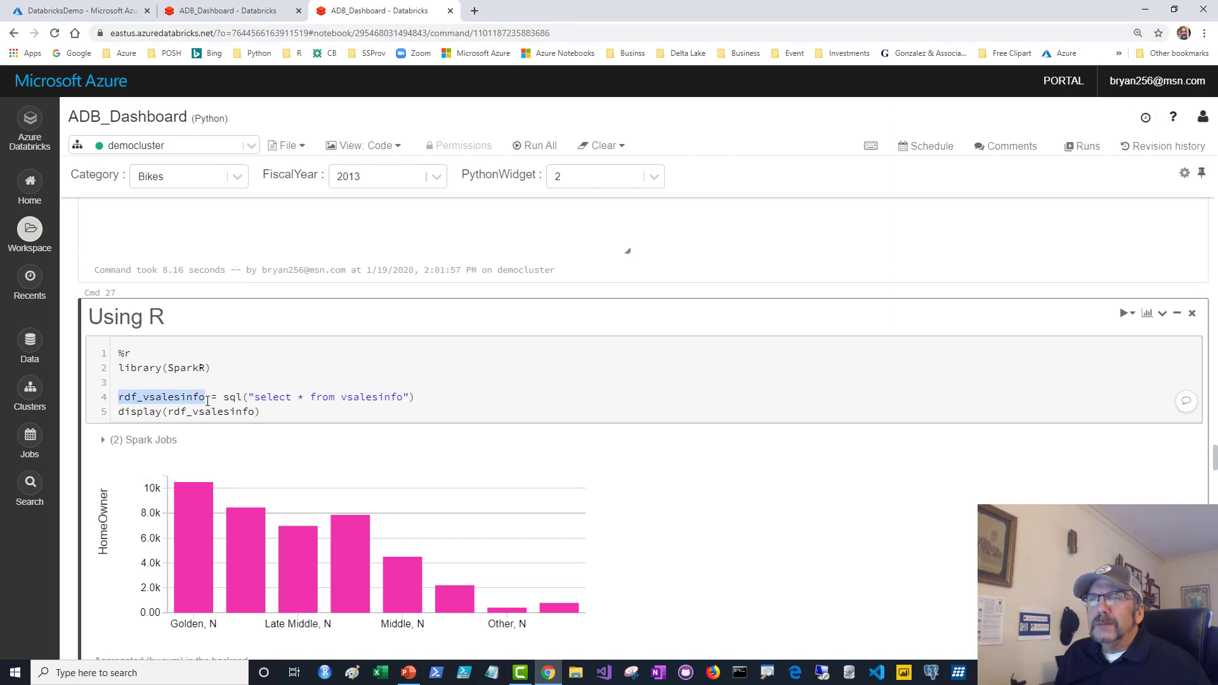
{"action": "left_click", "coordinate": [307, 413]}
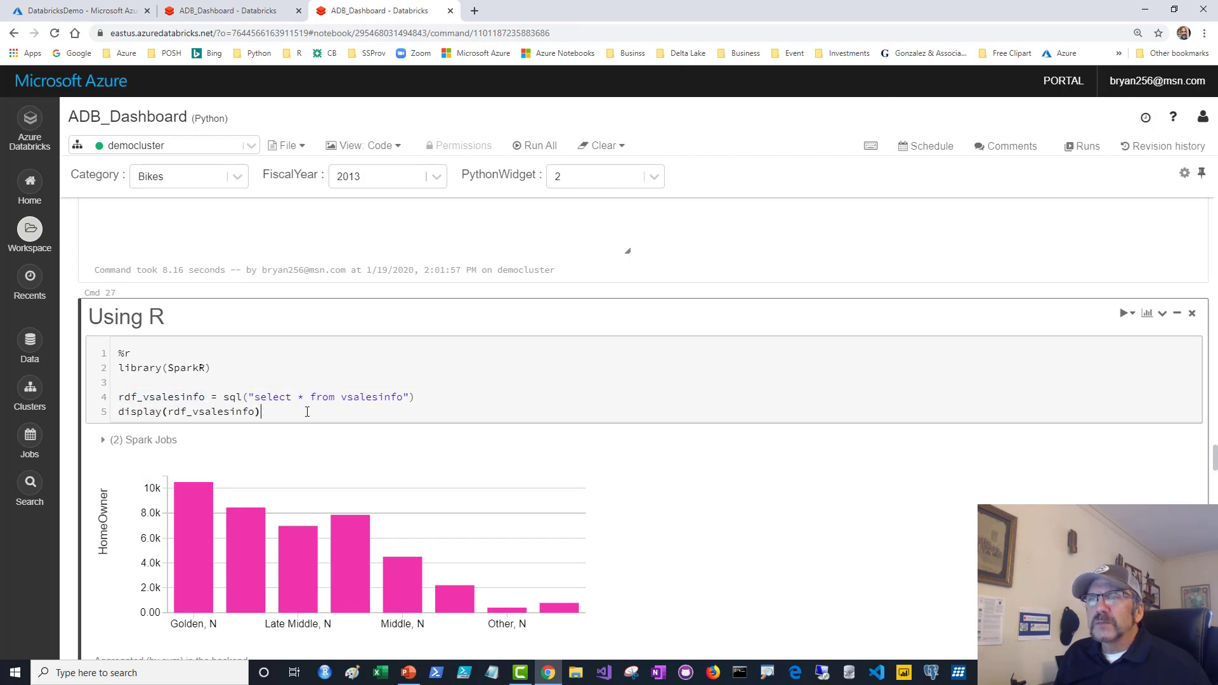
{"action": "double_click", "coordinate": [122, 412]}
{"action": "left_click", "coordinate": [394, 413]}
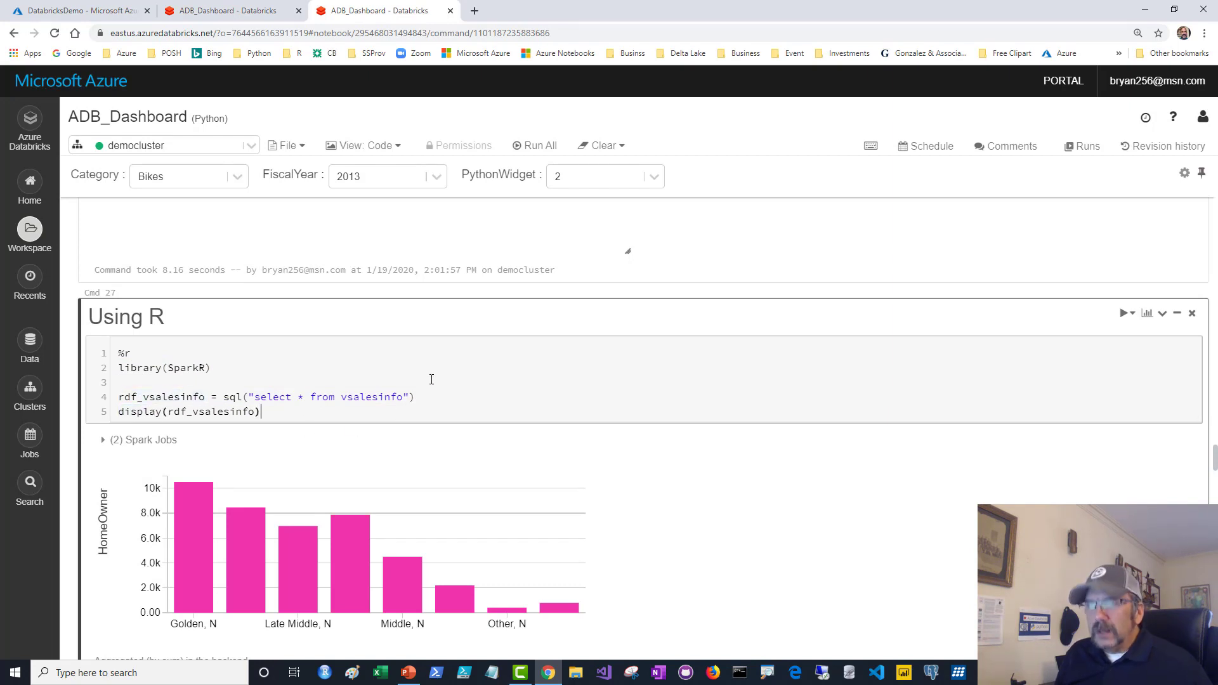
{"action": "scroll", "coordinate": [489, 379], "scroll_direction": "down", "scroll_amount": 1}
{"action": "key", "text": "ctrl+Return"}
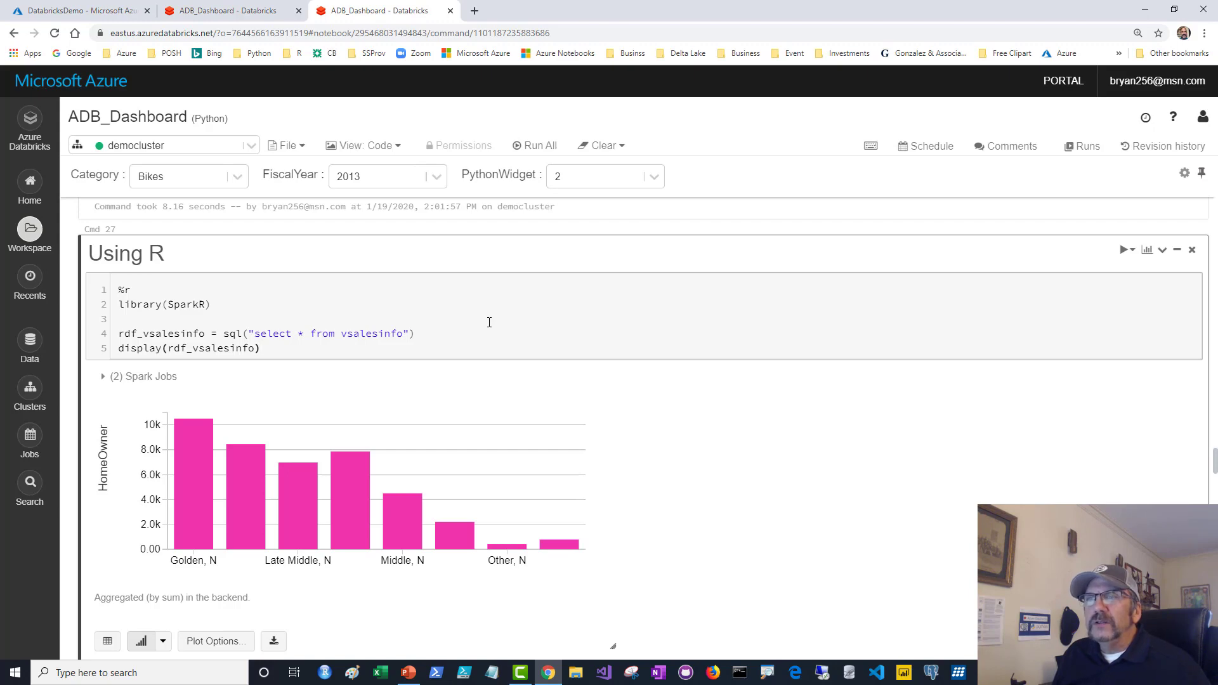
Move into the R with custom visual cell below.
{"action": "scroll", "coordinate": [489, 322], "scroll_direction": "down", "scroll_amount": 4}
{"action": "scroll", "coordinate": [489, 322], "scroll_direction": "down", "scroll_amount": 4}
{"action": "left_click", "coordinate": [274, 257]}
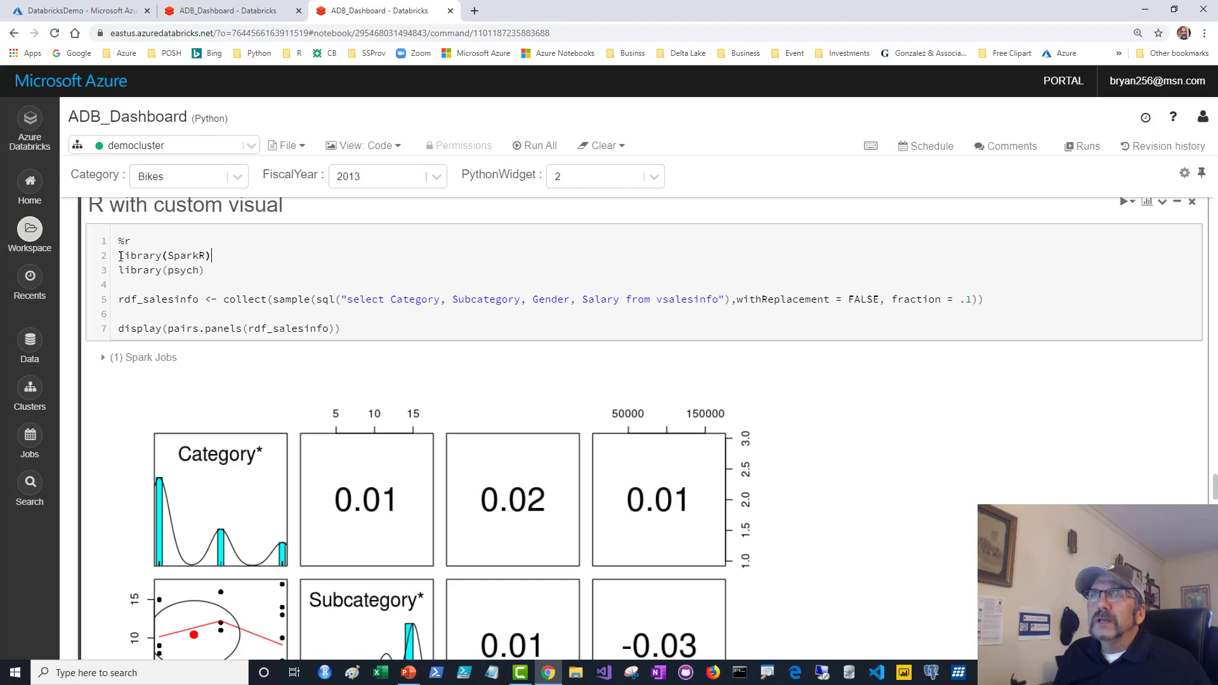
Walk through the R cell's SparkR and psych library lines and its rdf_salesinfo collect line.
{"action": "left_click_drag", "start_coordinate": [120, 256], "coordinate": [220, 276]}
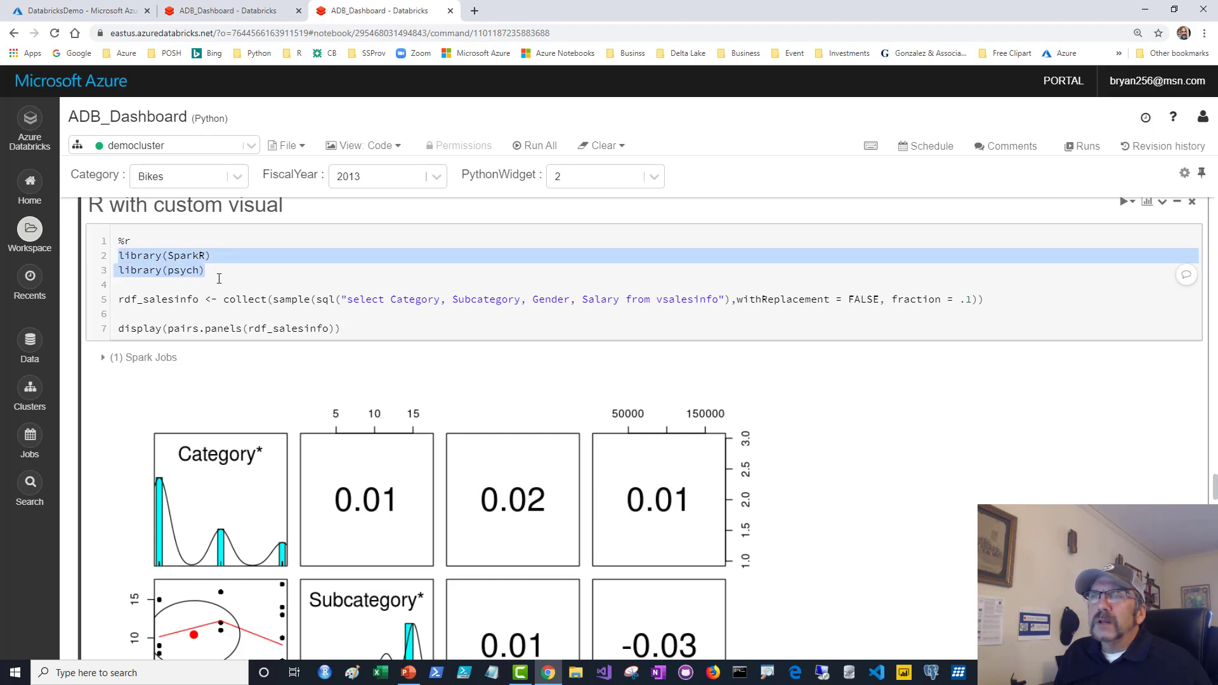
{"action": "left_click", "coordinate": [219, 279]}
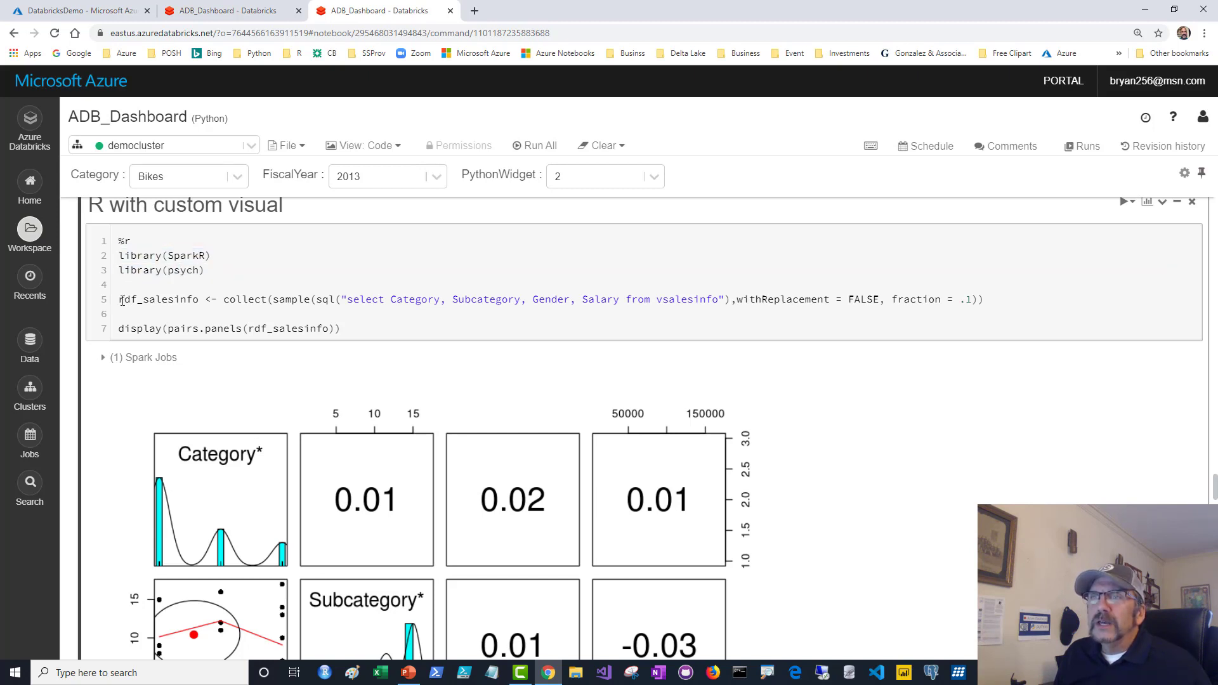
{"action": "left_click", "coordinate": [122, 300]}
{"action": "left_click_drag", "start_coordinate": [144, 303], "coordinate": [270, 303]}
{"action": "left_click", "coordinate": [223, 299]}
{"action": "left_click", "coordinate": [271, 303]}
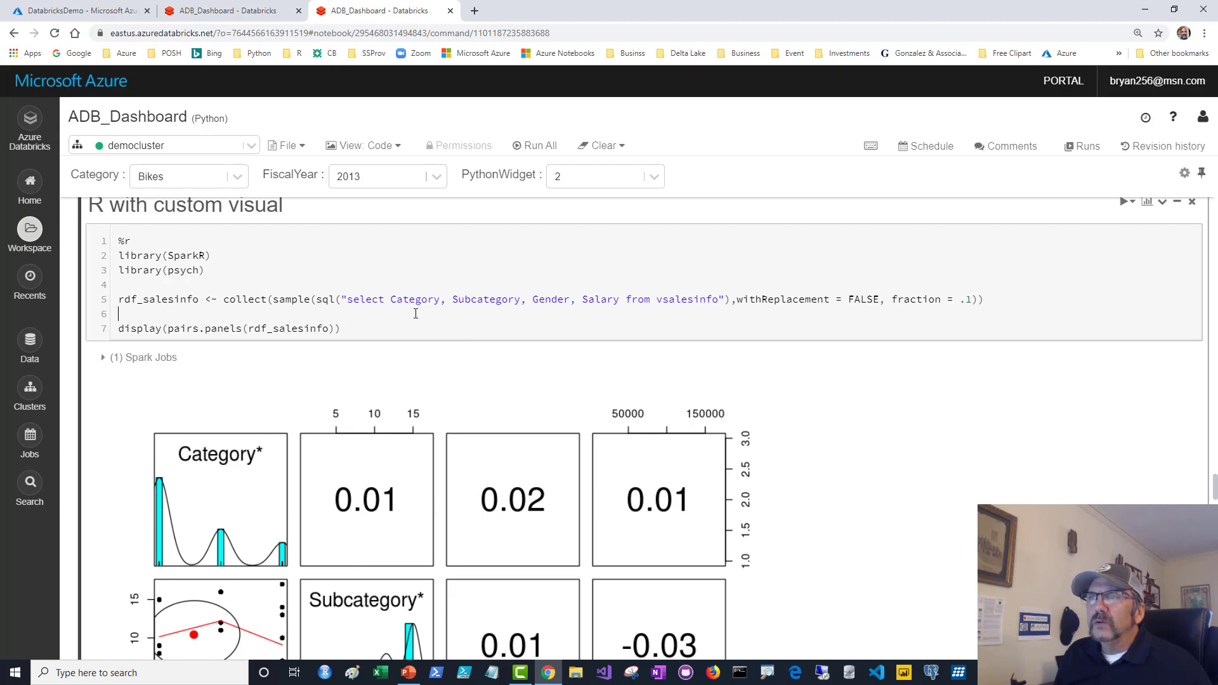
{"action": "scroll", "coordinate": [416, 314], "scroll_direction": "down", "scroll_amount": 4}
{"action": "scroll", "coordinate": [413, 317], "scroll_direction": "up", "scroll_amount": 4}
Rerun the R pairs.panels cell and add its plot to the YouTubeDemo dashboard.
{"action": "key", "text": "ctrl+Return"}
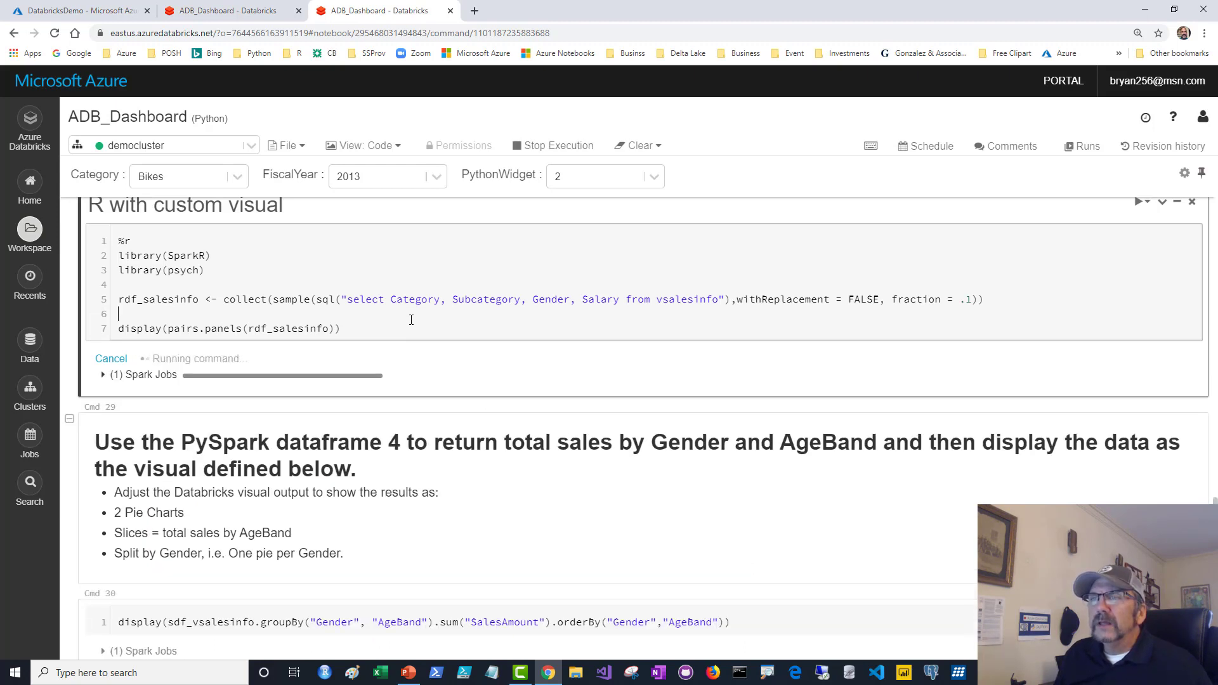
{"action": "scroll", "coordinate": [411, 320], "scroll_direction": "down", "scroll_amount": 6}
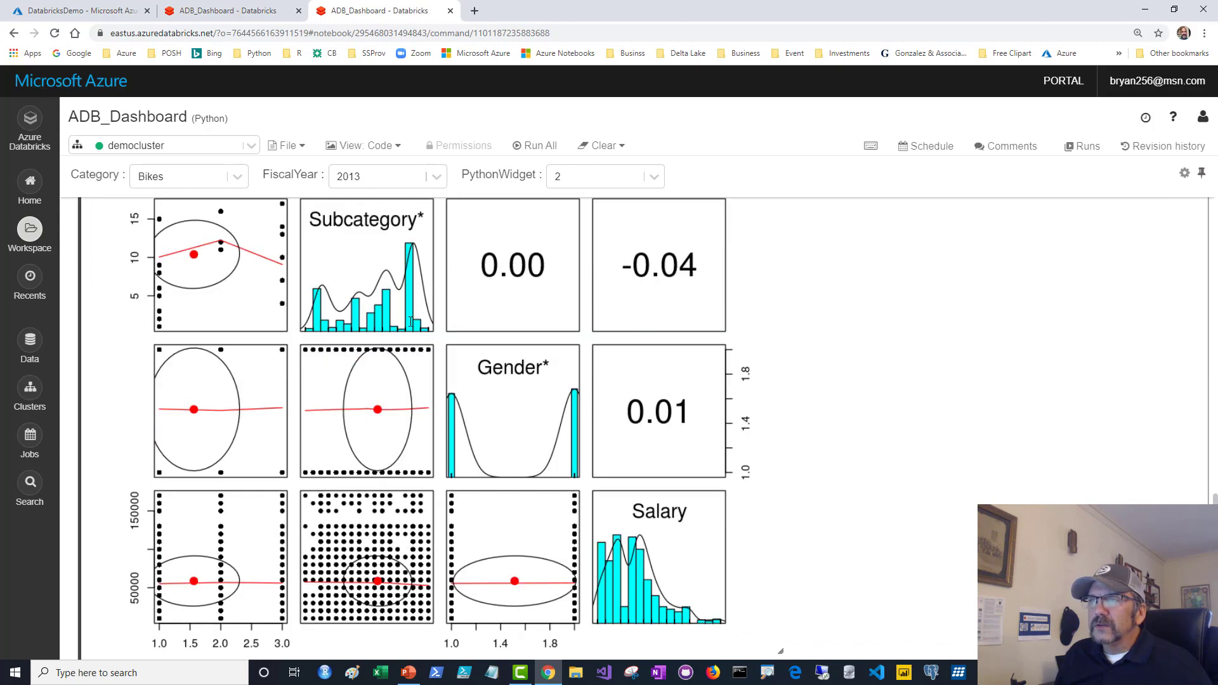
{"action": "scroll", "coordinate": [409, 321], "scroll_direction": "up", "scroll_amount": 5}
{"action": "scroll", "coordinate": [409, 326], "scroll_direction": "up", "scroll_amount": 5}
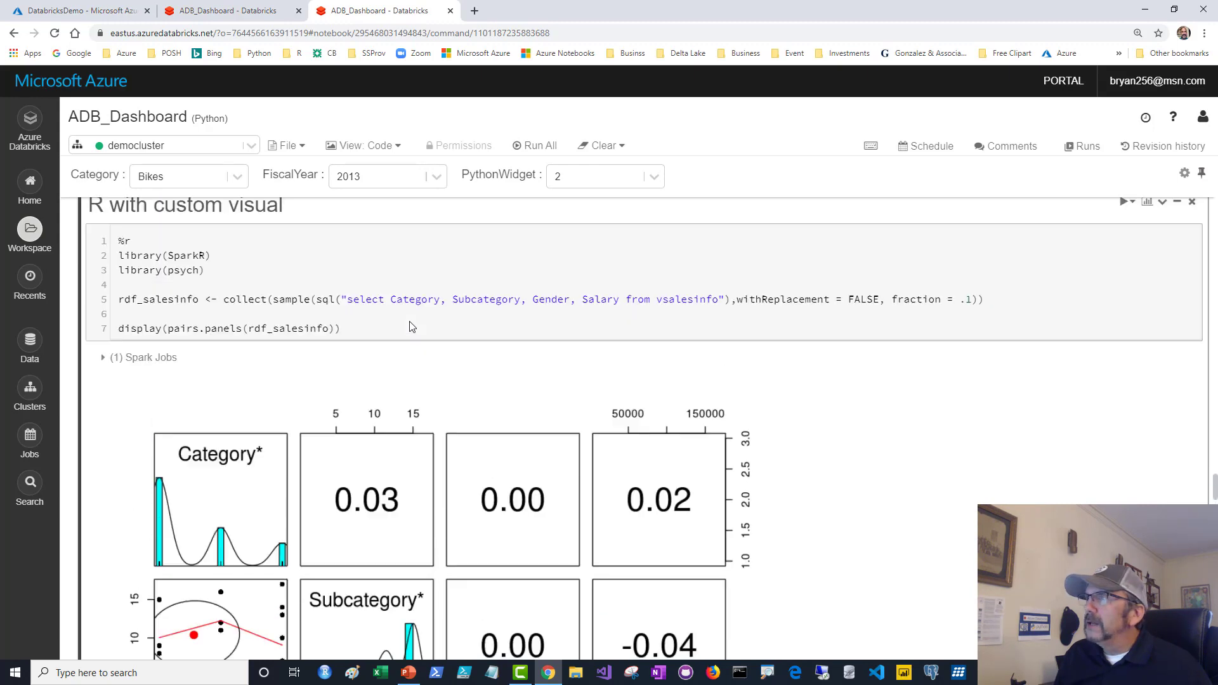
{"action": "left_click", "coordinate": [1148, 204]}
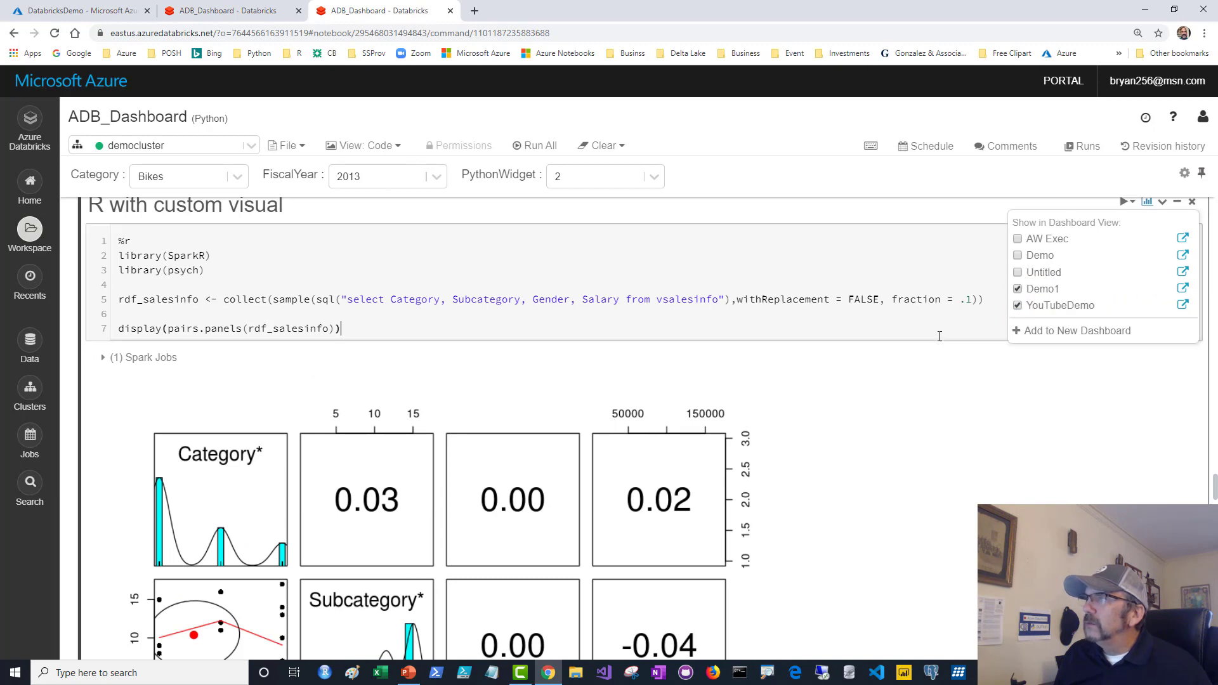
{"action": "scroll", "coordinate": [921, 338], "scroll_direction": "down", "scroll_amount": 6}
{"action": "scroll", "coordinate": [922, 338], "scroll_direction": "down", "scroll_amount": 7}
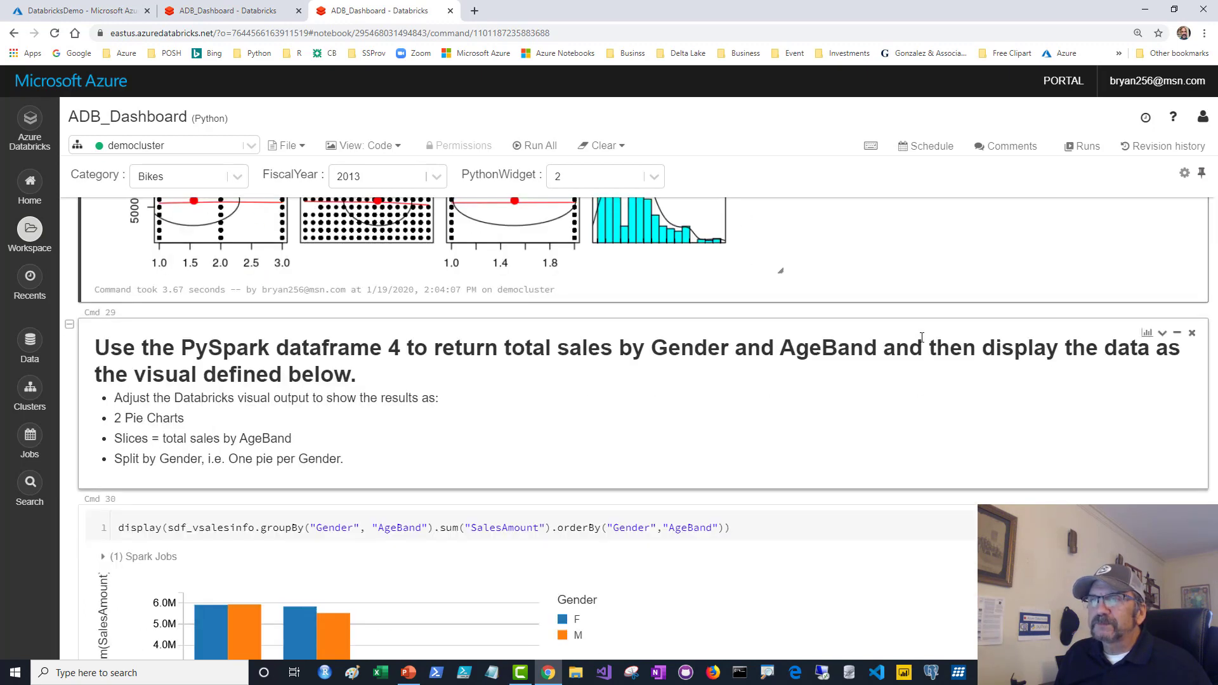
Pin the Cmd 30 Gender and AgeBand sales bar chart to the YouTubeDemo dashboard.
{"action": "scroll", "coordinate": [773, 329], "scroll_direction": "down", "scroll_amount": 3}
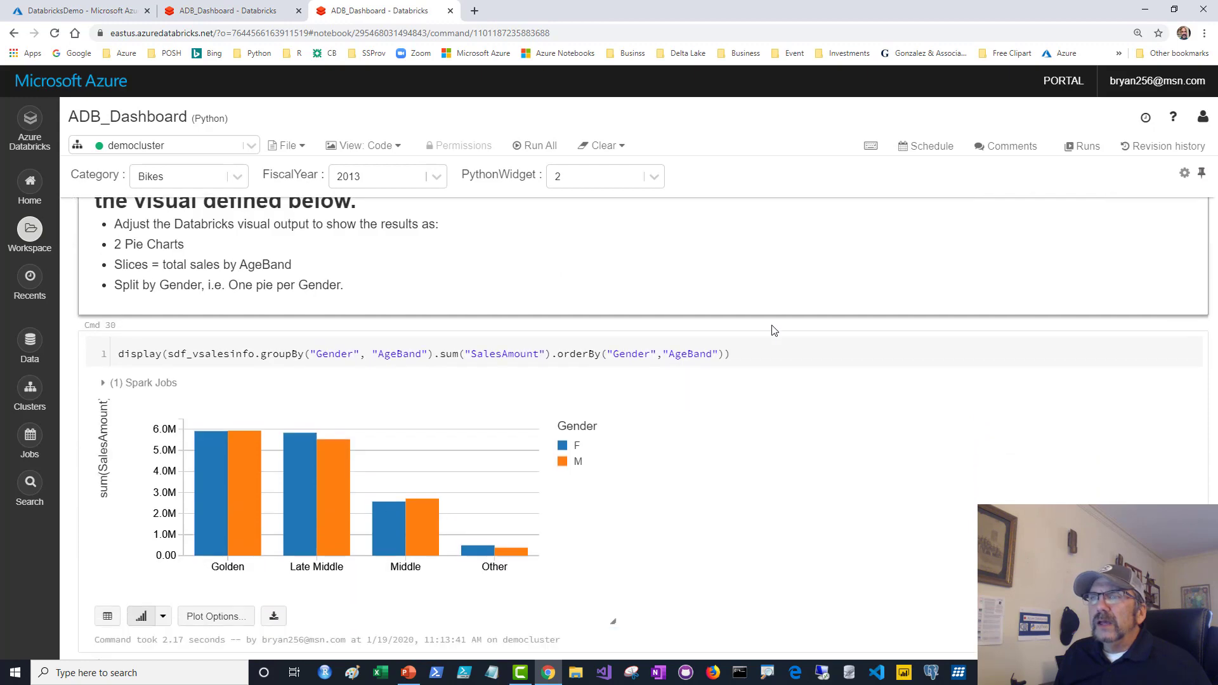
{"action": "left_click", "coordinate": [762, 267]}
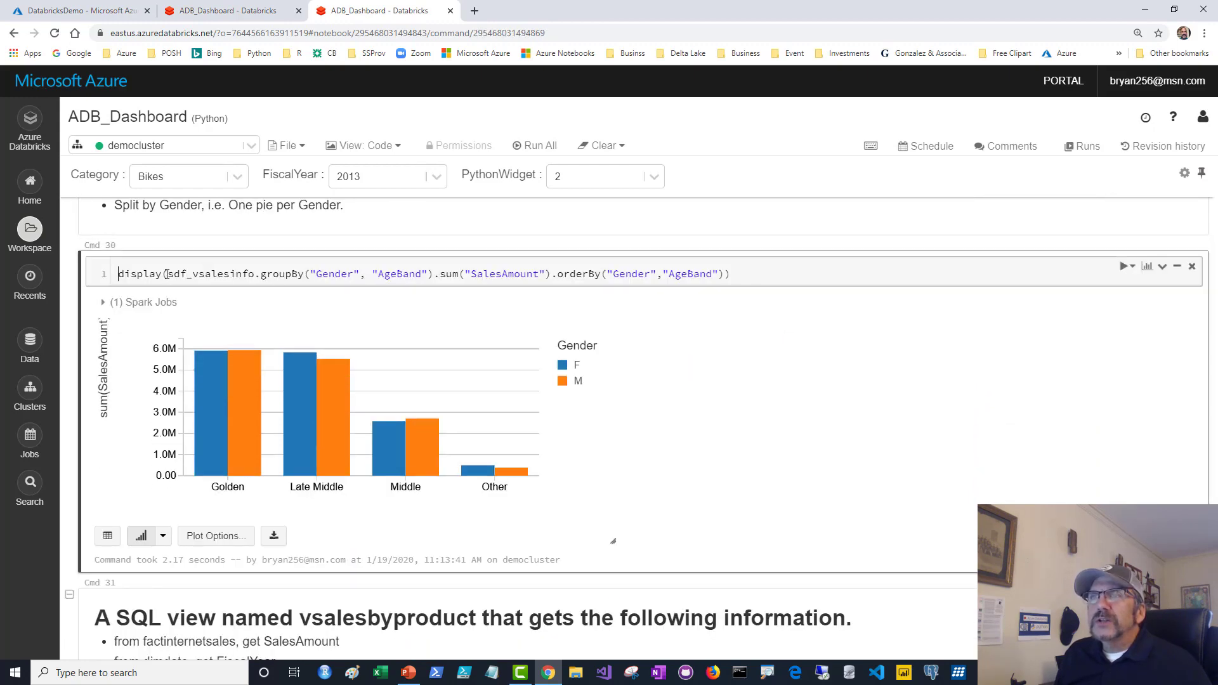
{"action": "left_click_drag", "start_coordinate": [168, 274], "coordinate": [727, 278]}
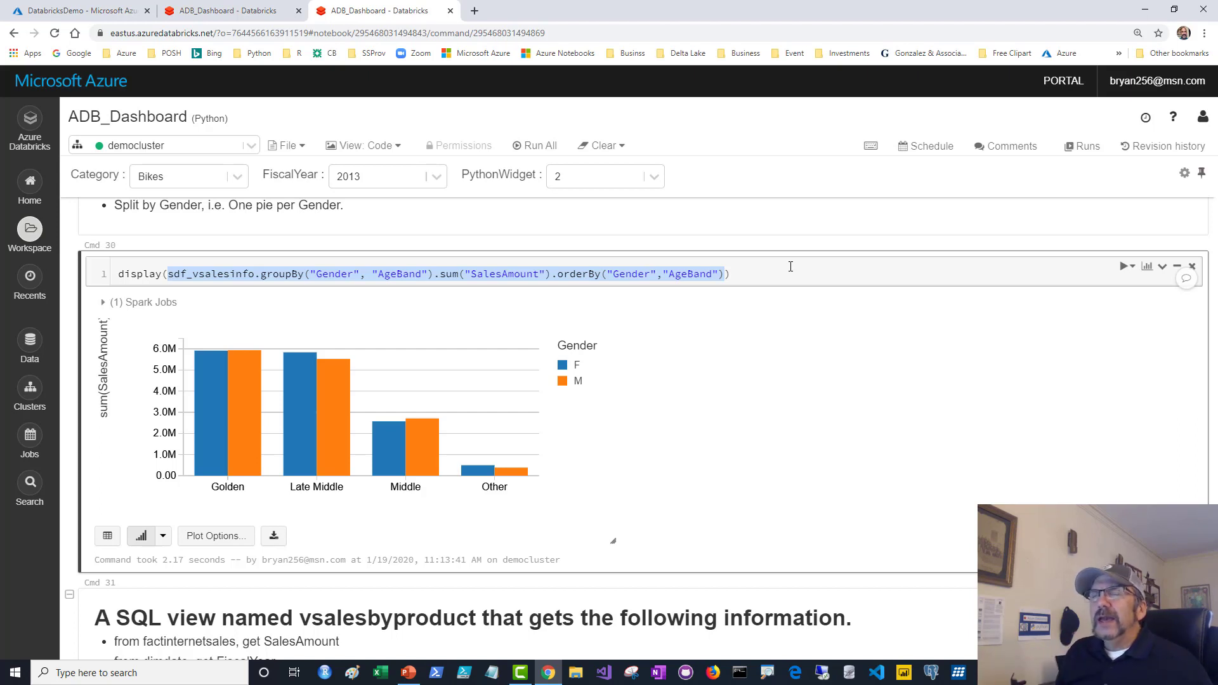
{"action": "left_click_drag", "start_coordinate": [120, 274], "coordinate": [168, 279]}
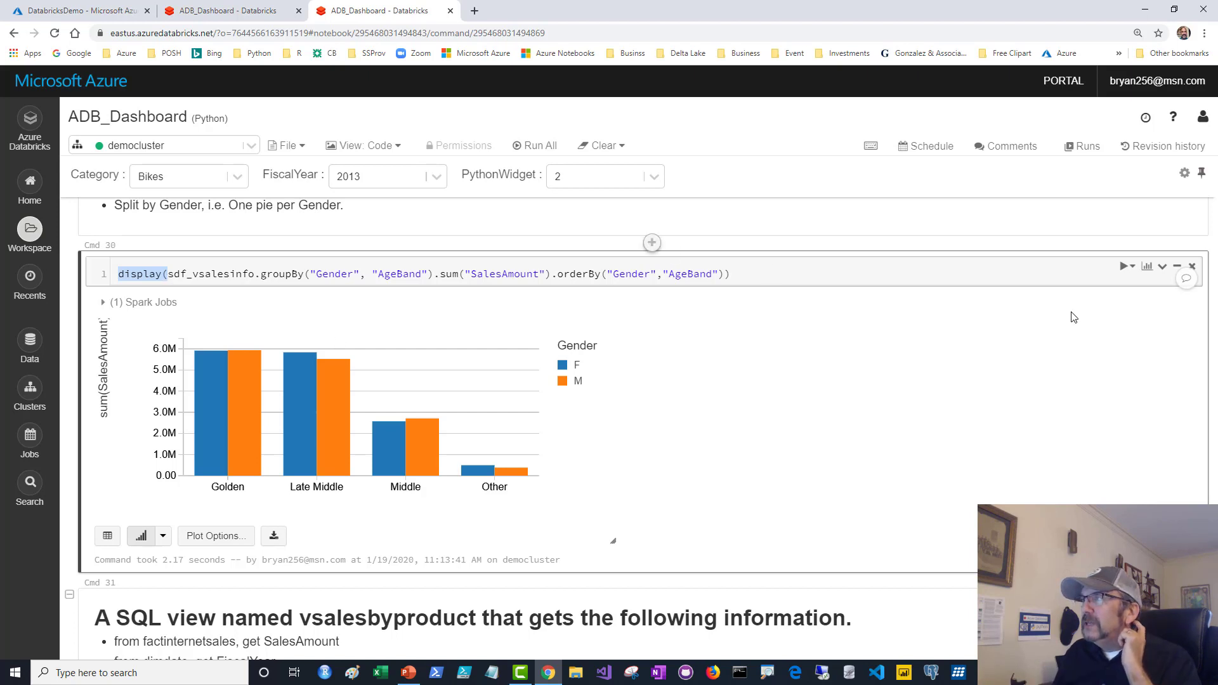
{"action": "left_click", "coordinate": [1146, 266]}
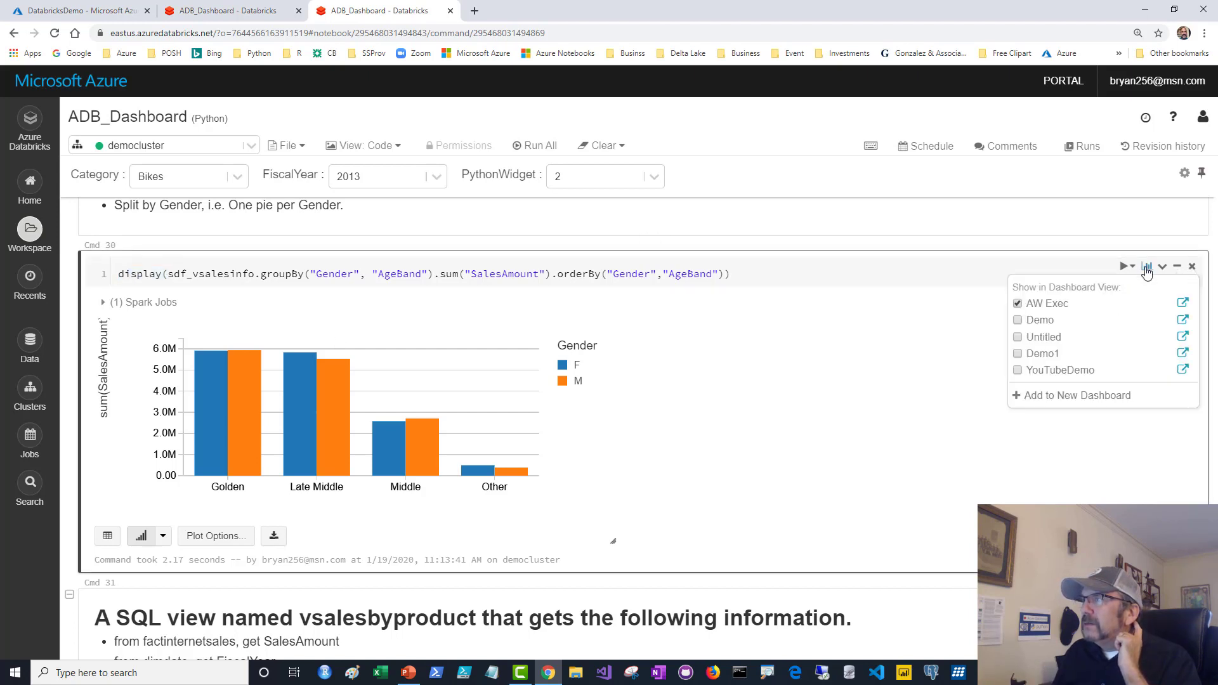
{"action": "left_click", "coordinate": [1016, 370]}
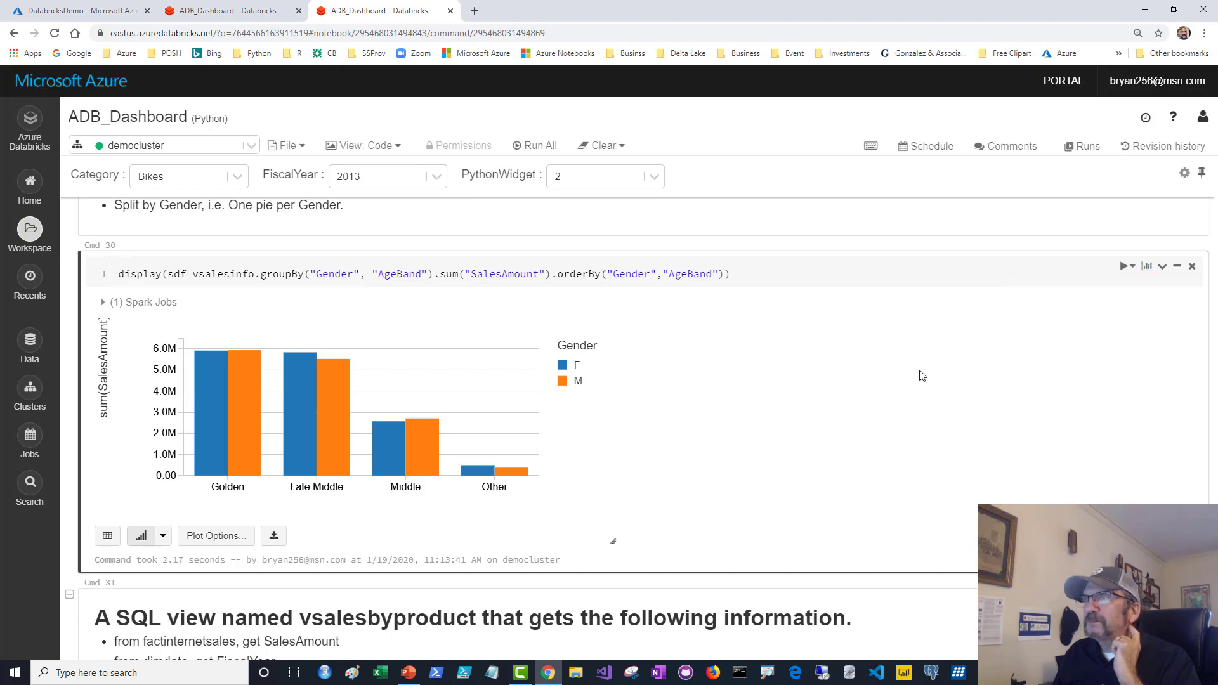
{"action": "scroll", "coordinate": [856, 353], "scroll_direction": "down", "scroll_amount": 7}
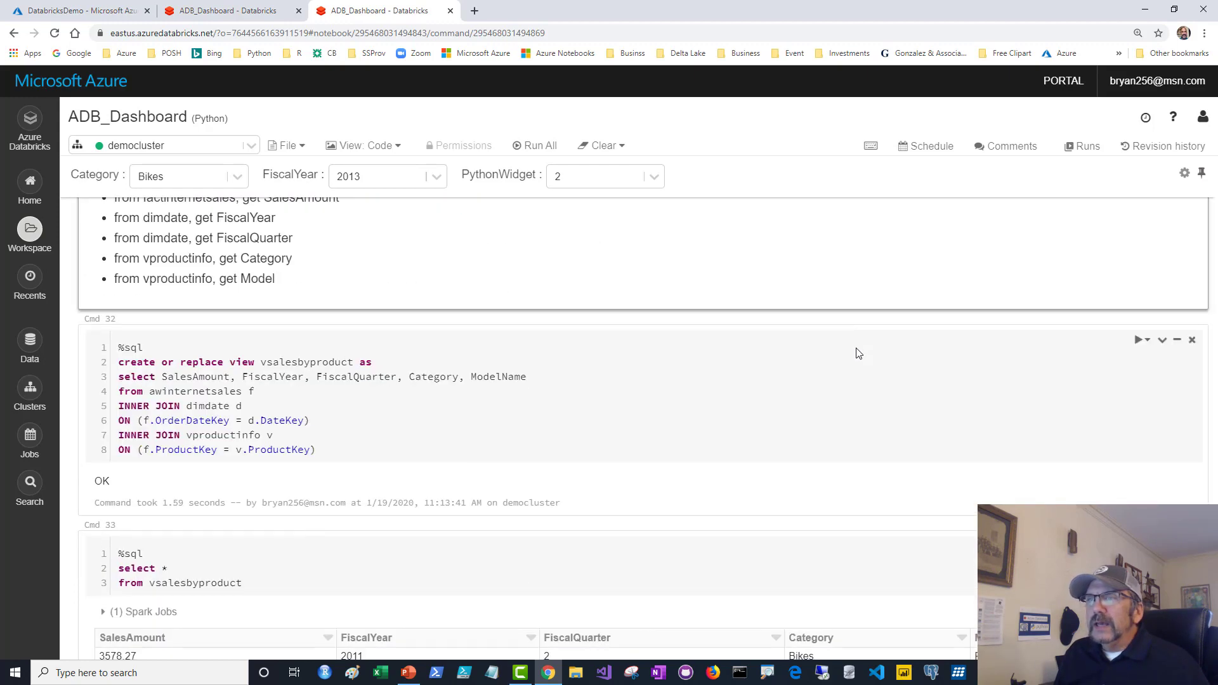
Go over the vsalesbyproduct view's sales, date and product-info joins, then rerun the view cell.
{"action": "left_click", "coordinate": [607, 392]}
{"action": "scroll", "coordinate": [596, 374], "scroll_direction": "down", "scroll_amount": 1}
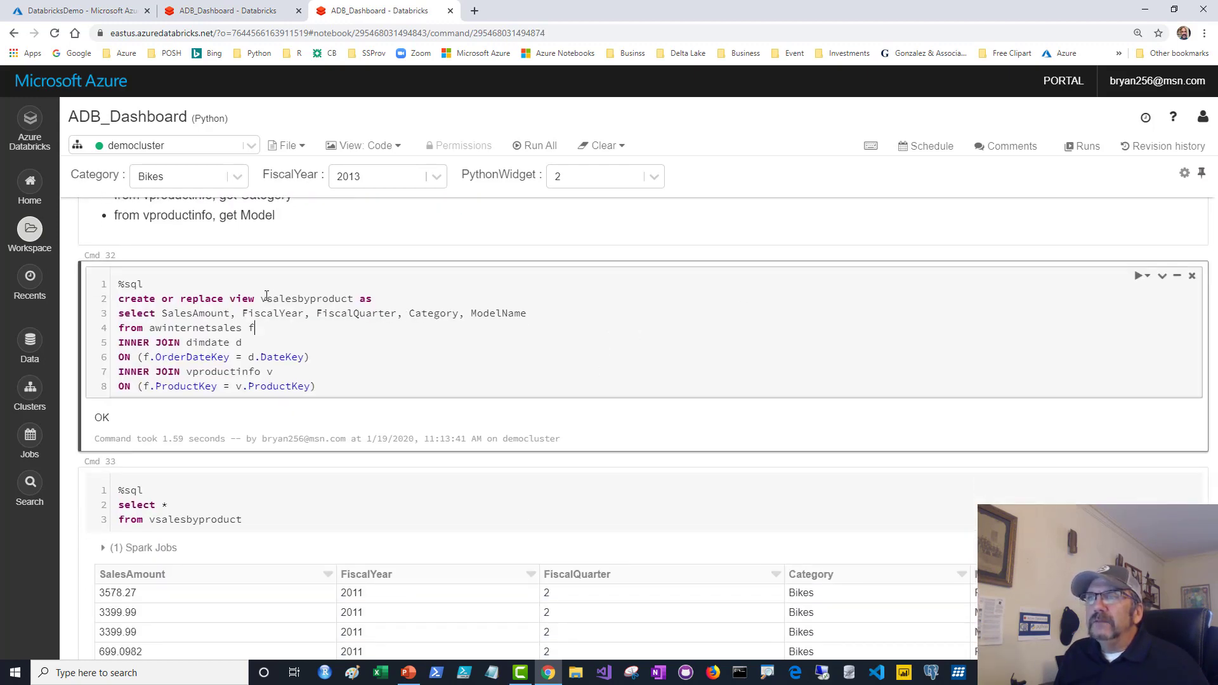
{"action": "left_click_drag", "start_coordinate": [262, 298], "coordinate": [351, 313]}
{"action": "left_click", "coordinate": [282, 340]}
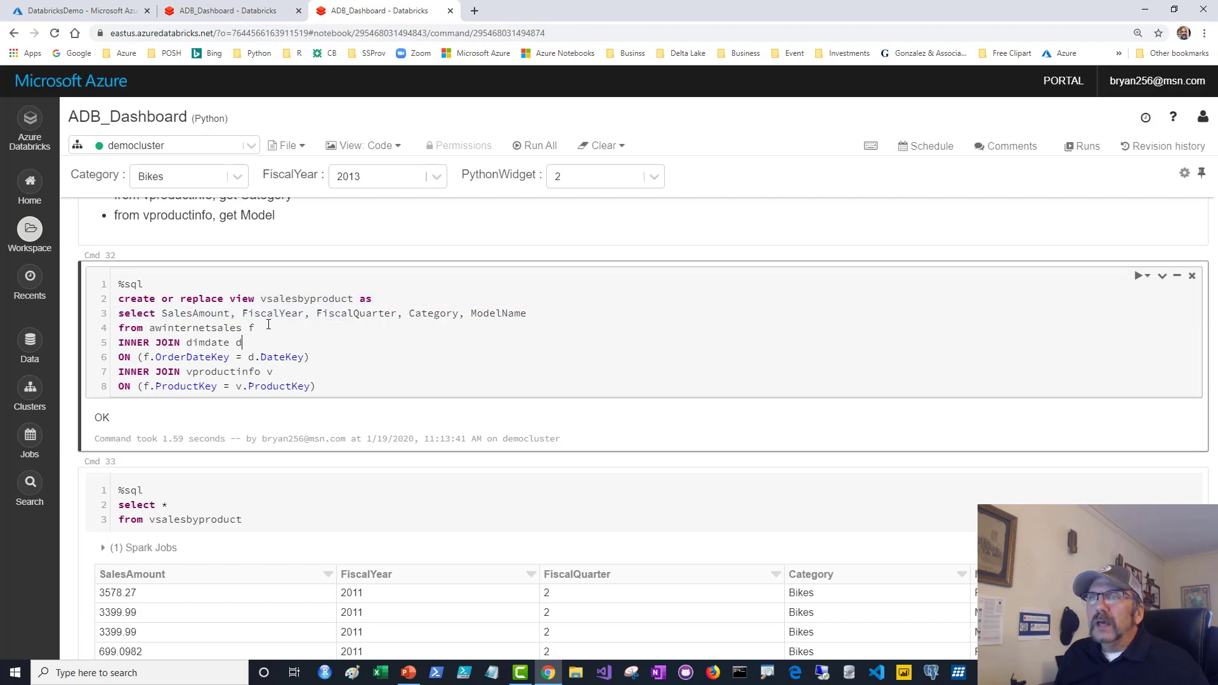
{"action": "left_click_drag", "start_coordinate": [150, 329], "coordinate": [248, 336]}
{"action": "left_click", "coordinate": [305, 357]}
{"action": "left_click_drag", "start_coordinate": [180, 371], "coordinate": [249, 384]}
{"action": "left_click", "coordinate": [424, 363]}
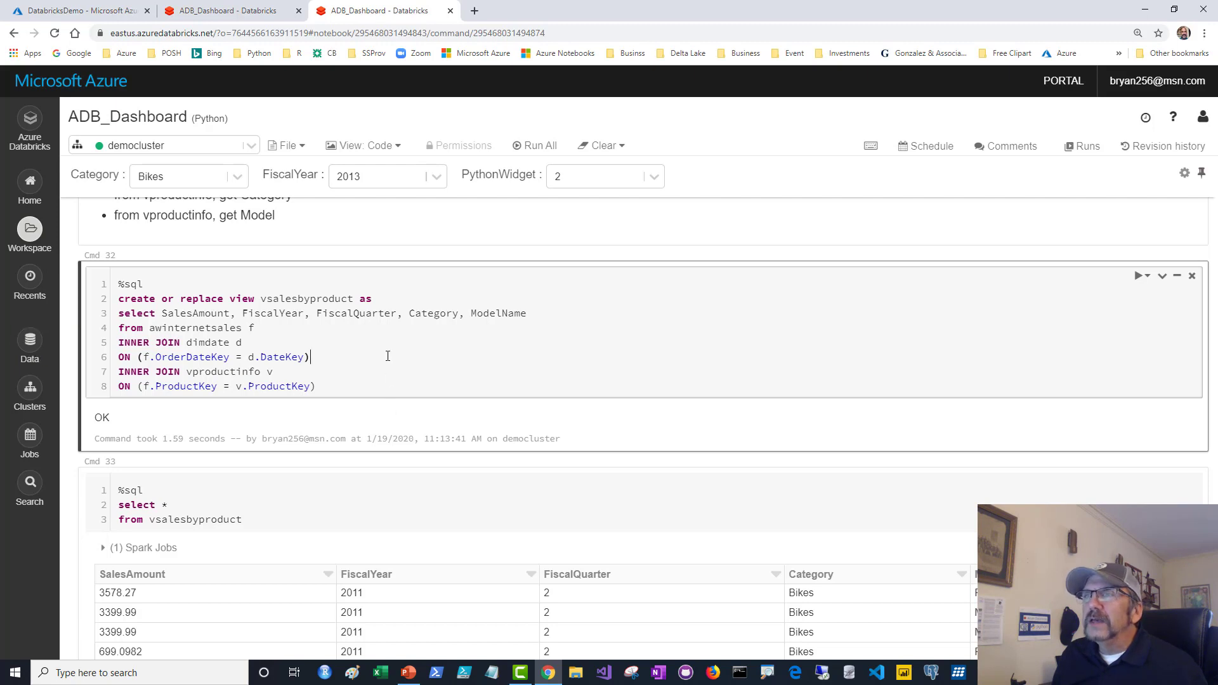
{"action": "key", "text": "shift+Return"}
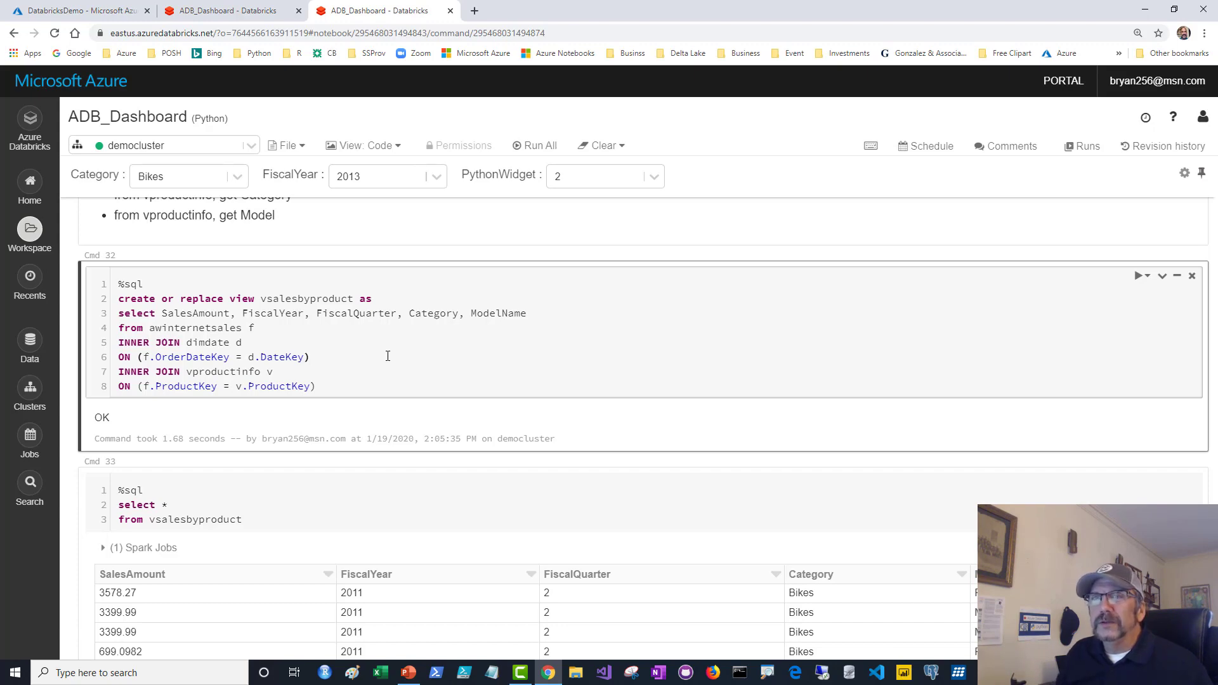
{"action": "scroll", "coordinate": [387, 357], "scroll_direction": "down", "scroll_amount": 5}
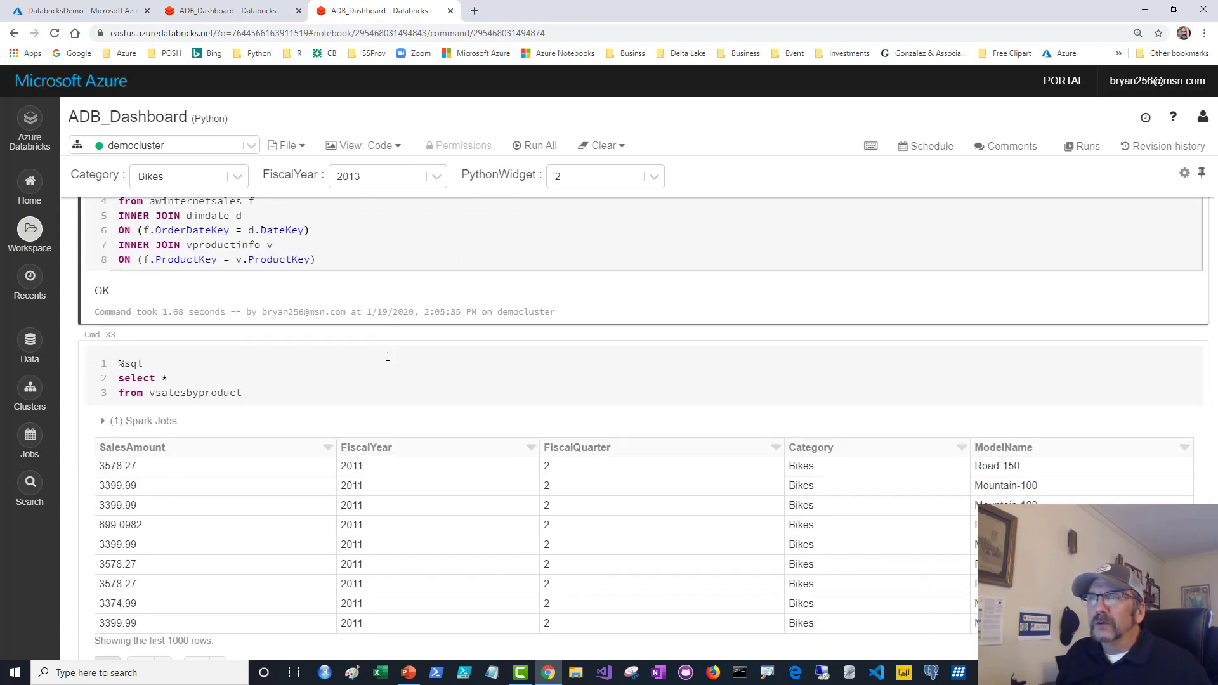
Walk through the Cmd 35 query's Category and FiscalYear getArgument widget filters.
{"action": "scroll", "coordinate": [388, 359], "scroll_direction": "down", "scroll_amount": 5}
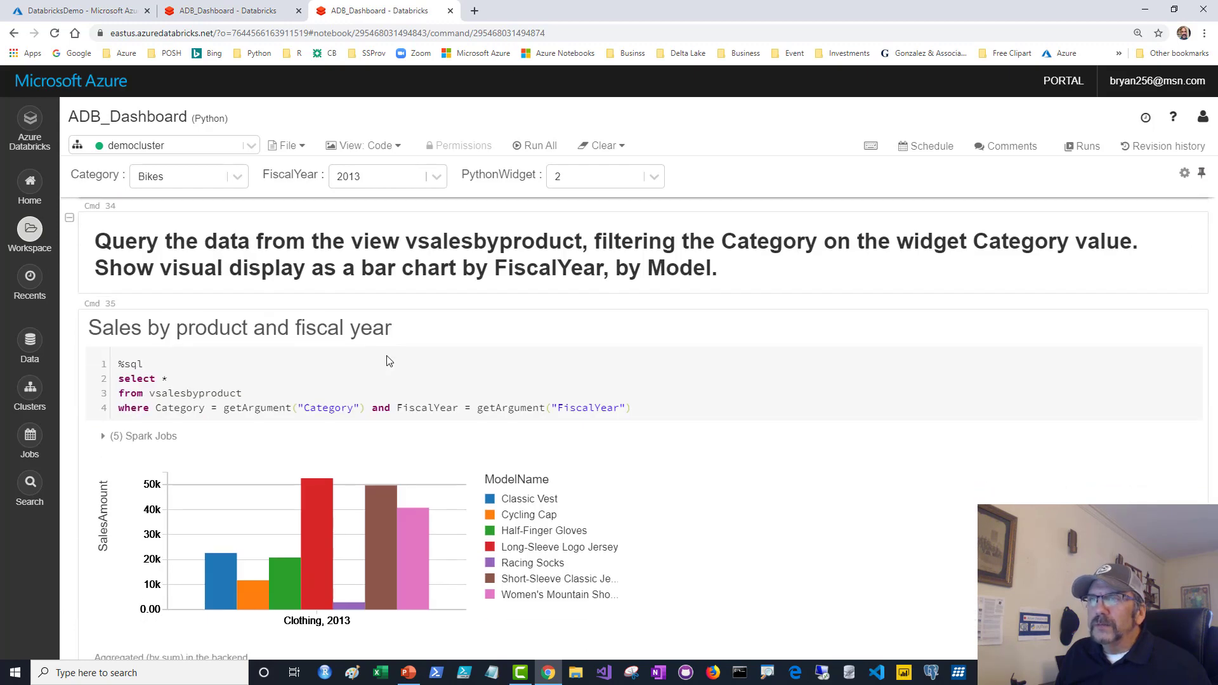
{"action": "scroll", "coordinate": [387, 330], "scroll_direction": "down", "scroll_amount": 1}
{"action": "left_click", "coordinate": [359, 298]}
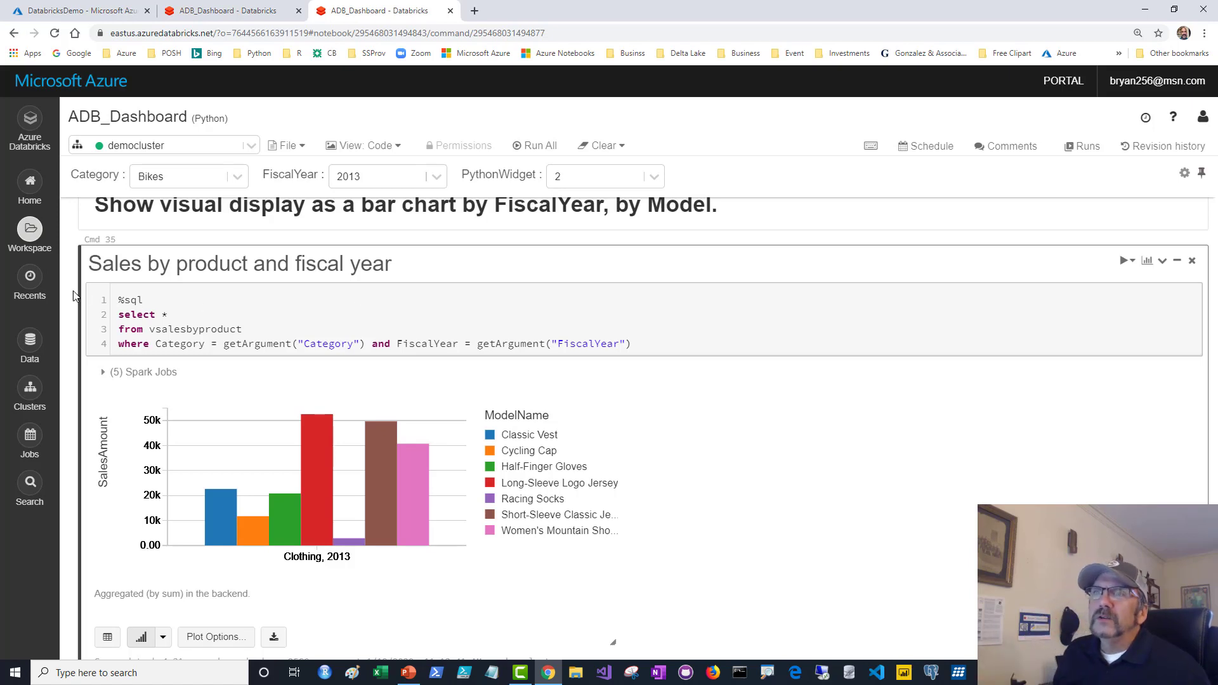
{"action": "left_click_drag", "start_coordinate": [120, 303], "coordinate": [236, 331]}
{"action": "left_click", "coordinate": [164, 314]}
{"action": "left_click", "coordinate": [274, 324]}
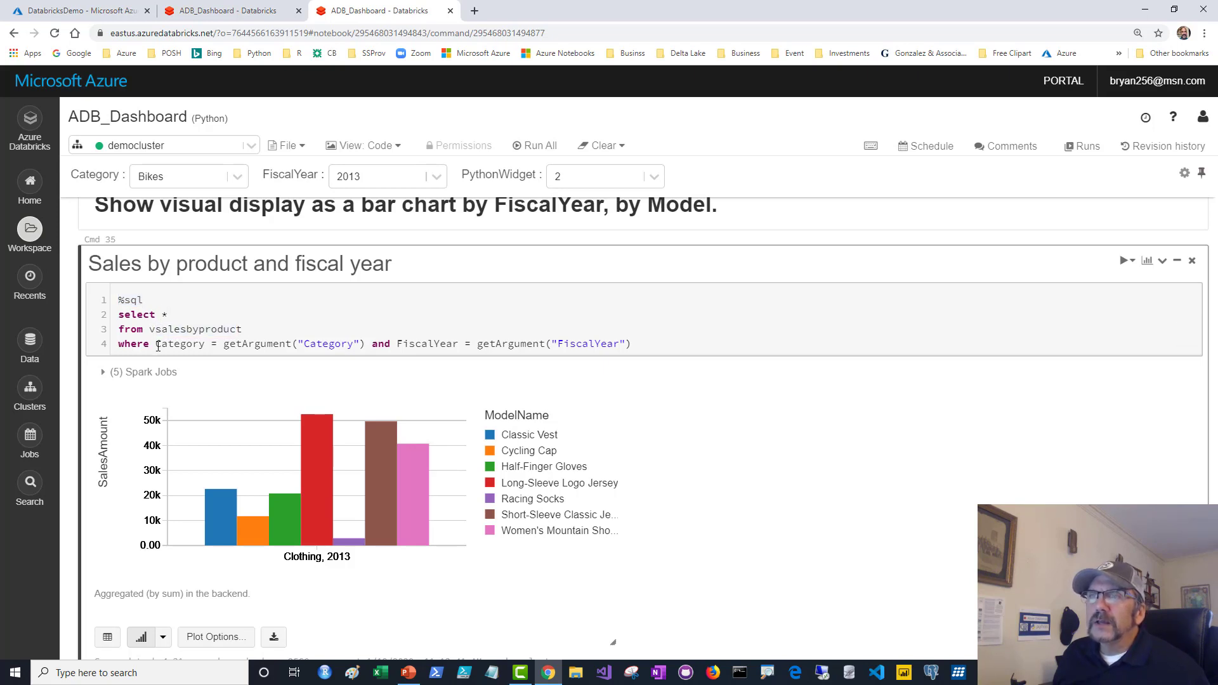
{"action": "double_click", "coordinate": [196, 346]}
{"action": "left_click", "coordinate": [245, 333]}
{"action": "left_click_drag", "start_coordinate": [224, 346], "coordinate": [443, 355]}
{"action": "left_click", "coordinate": [444, 325]}
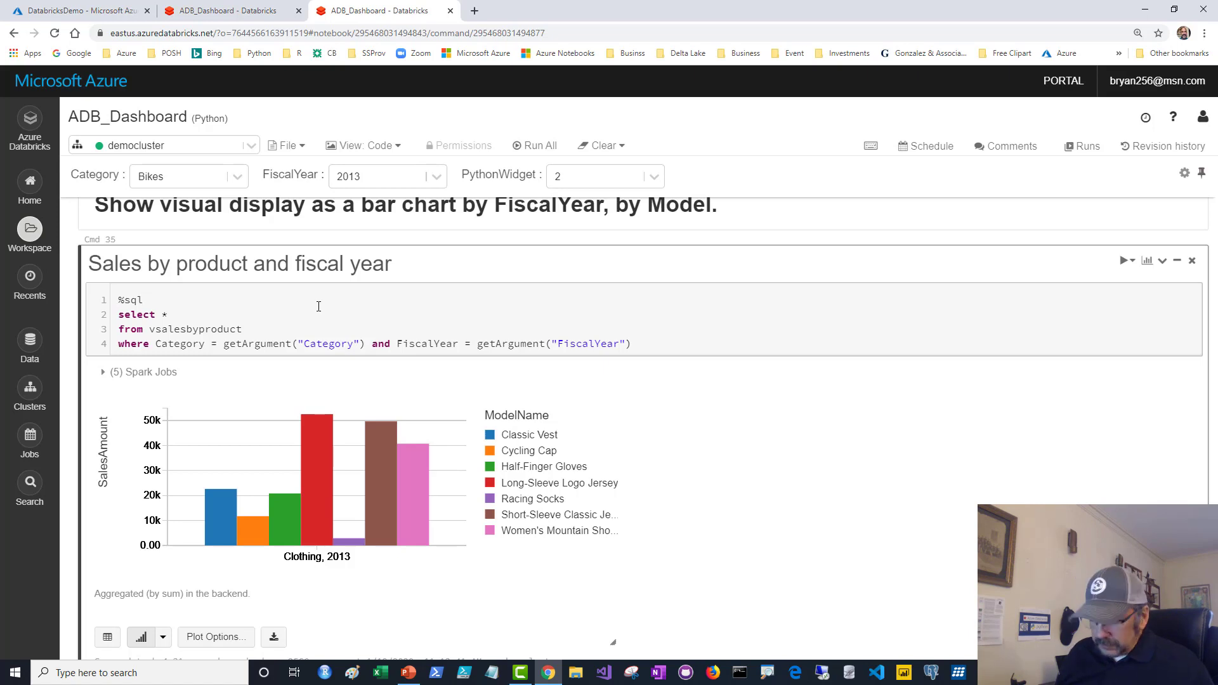
Rerun the query so the chart shows Bikes 2013 sales, Mountain-200 leading near 3.4M.
{"action": "key", "text": "ctrl+Return"}
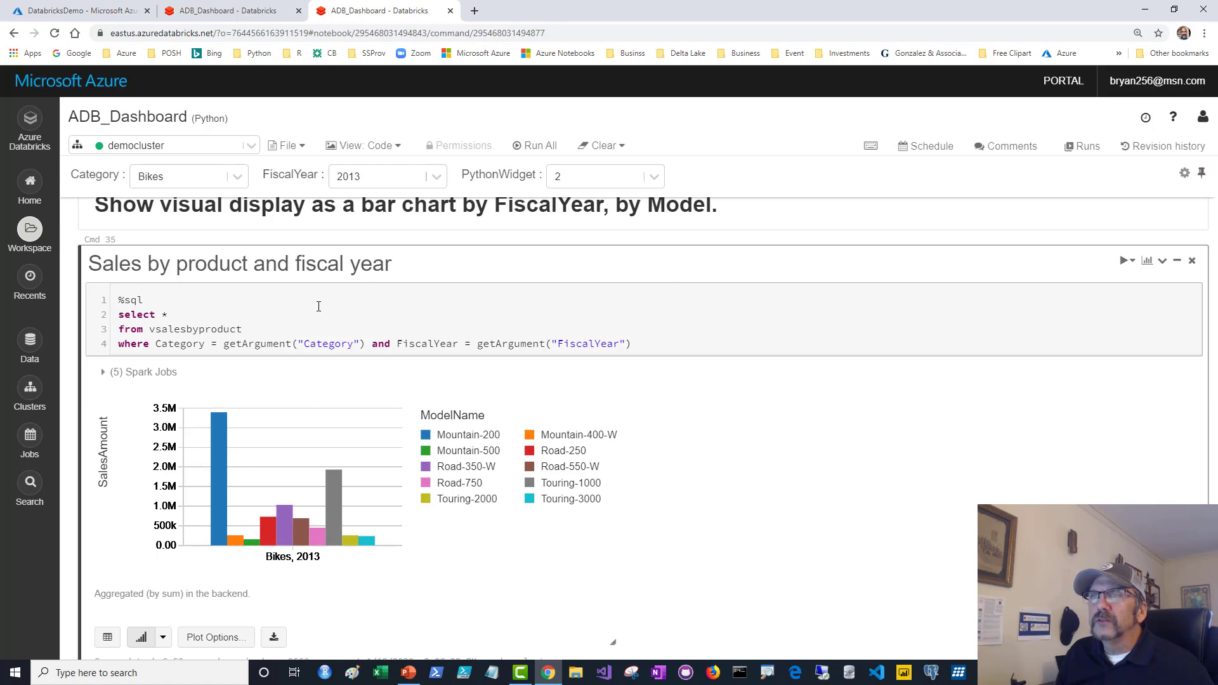
{"action": "scroll", "coordinate": [326, 311], "scroll_direction": "up", "scroll_amount": 1}
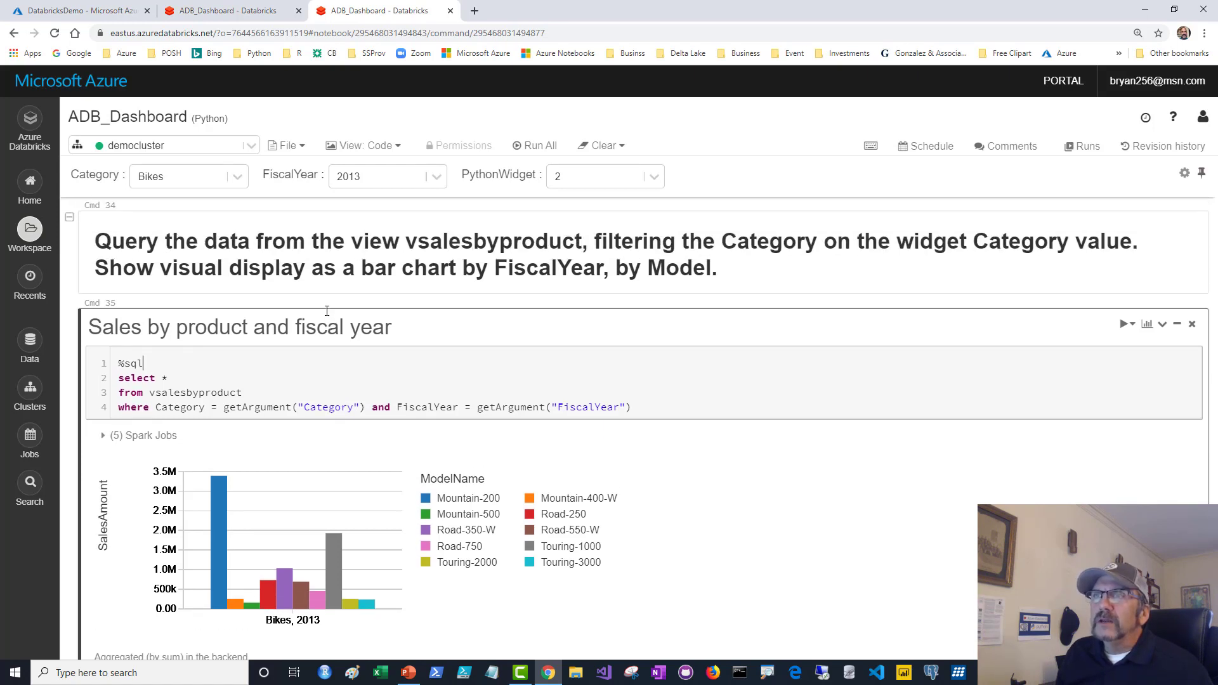
{"action": "scroll", "coordinate": [326, 311], "scroll_direction": "down", "scroll_amount": 1}
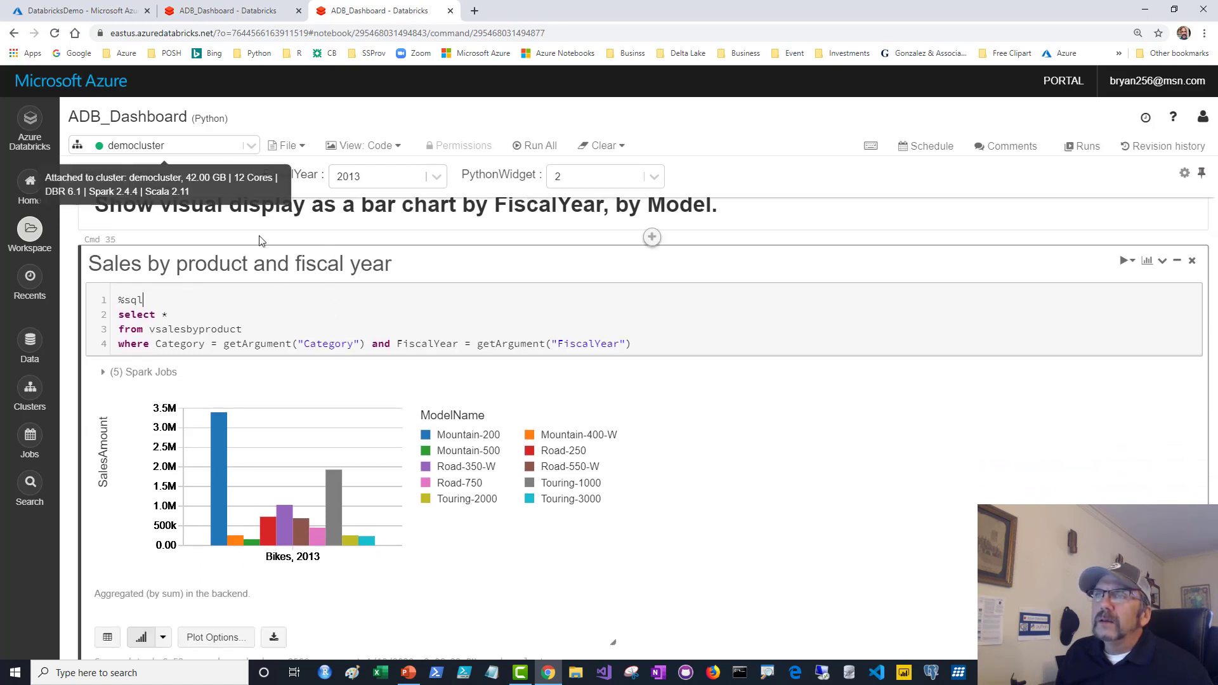
Set Category to Clothing and FiscalYear to 2012, rerun the query, and open Plot Options.
{"action": "left_click", "coordinate": [237, 180]}
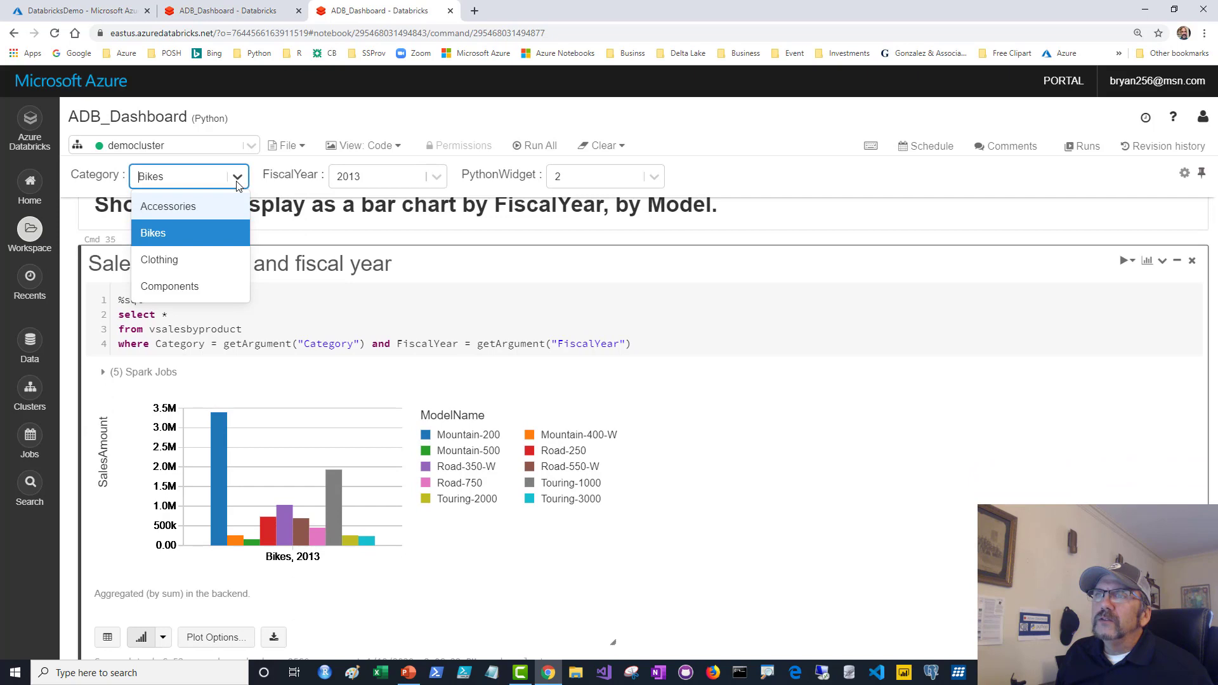
{"action": "left_click", "coordinate": [175, 261]}
{"action": "left_click", "coordinate": [436, 178]}
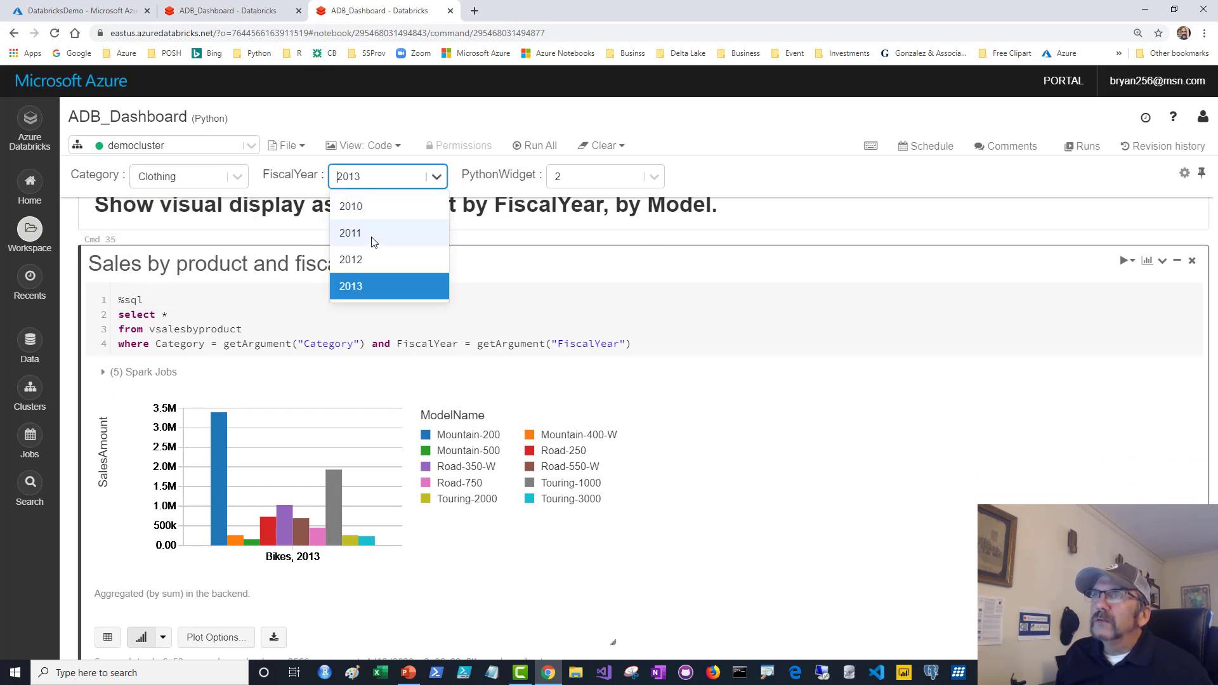
{"action": "left_click", "coordinate": [367, 264]}
{"action": "left_click", "coordinate": [398, 307]}
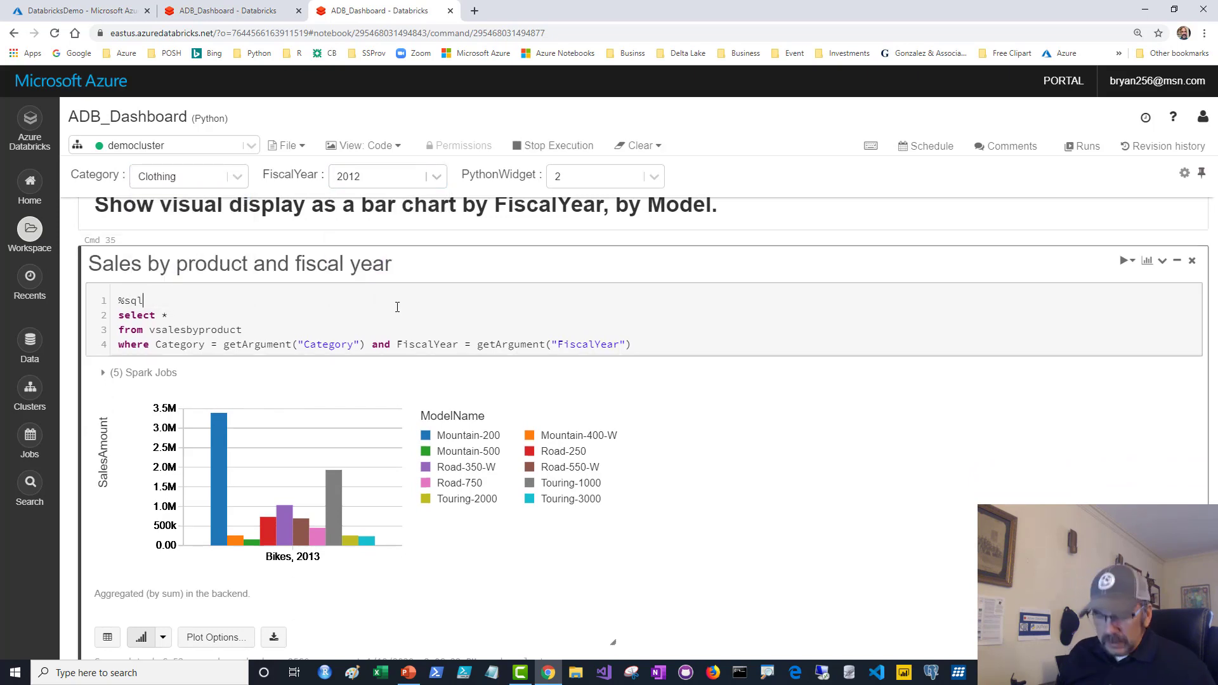
{"action": "key", "text": "ctrl+Return"}
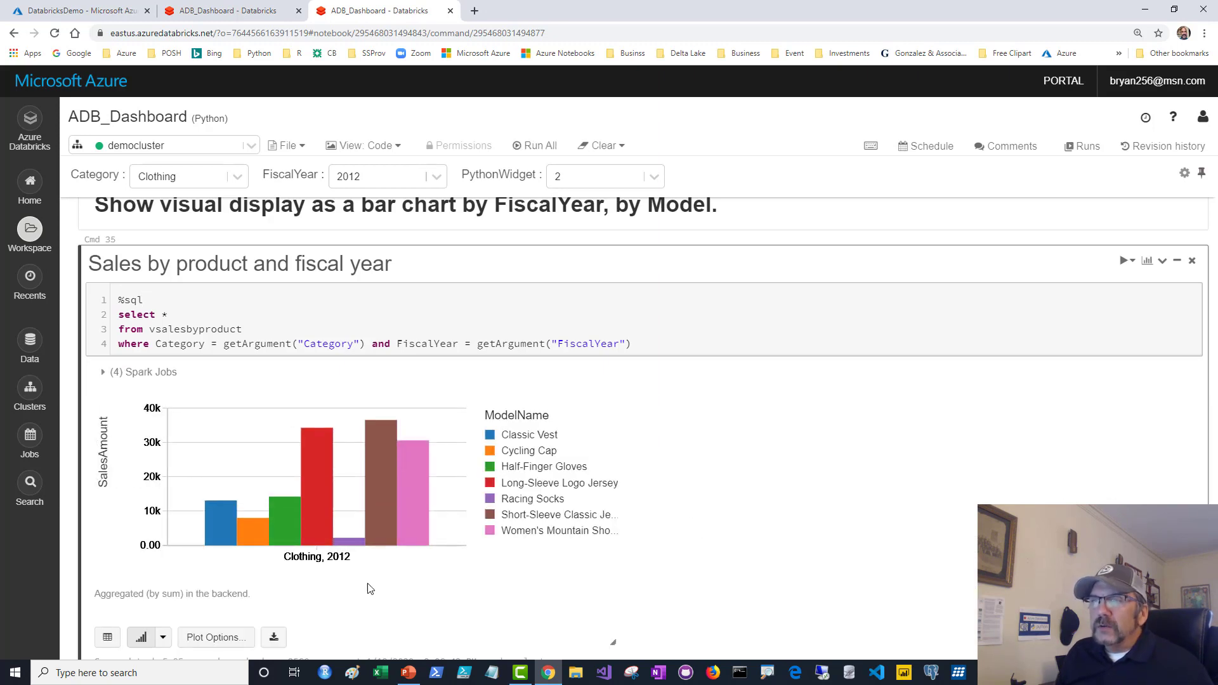
{"action": "left_click", "coordinate": [210, 638]}
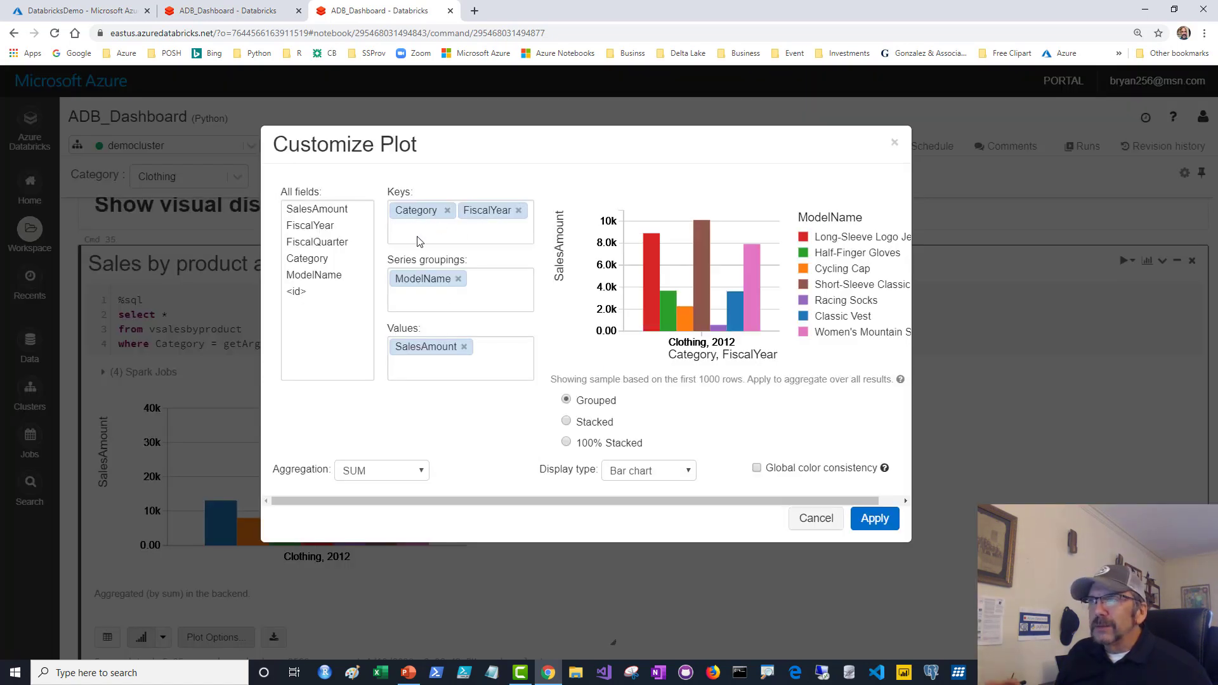
Cancel the Customize Plot dialog, keeping the grouped SalesAmount-by-ModelName bar chart unchanged.
{"action": "left_click", "coordinate": [816, 519]}
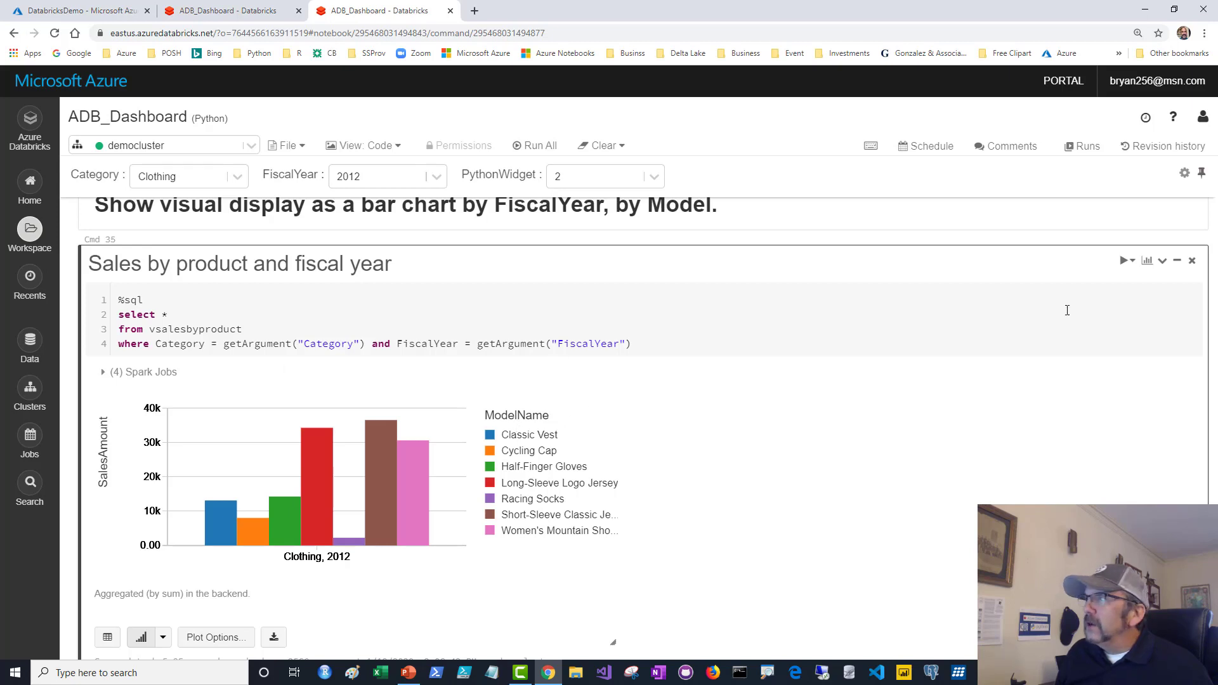
Pin the Sales by product and fiscal year chart to the YouTubeDemo dashboard.
{"action": "left_click", "coordinate": [1146, 261]}
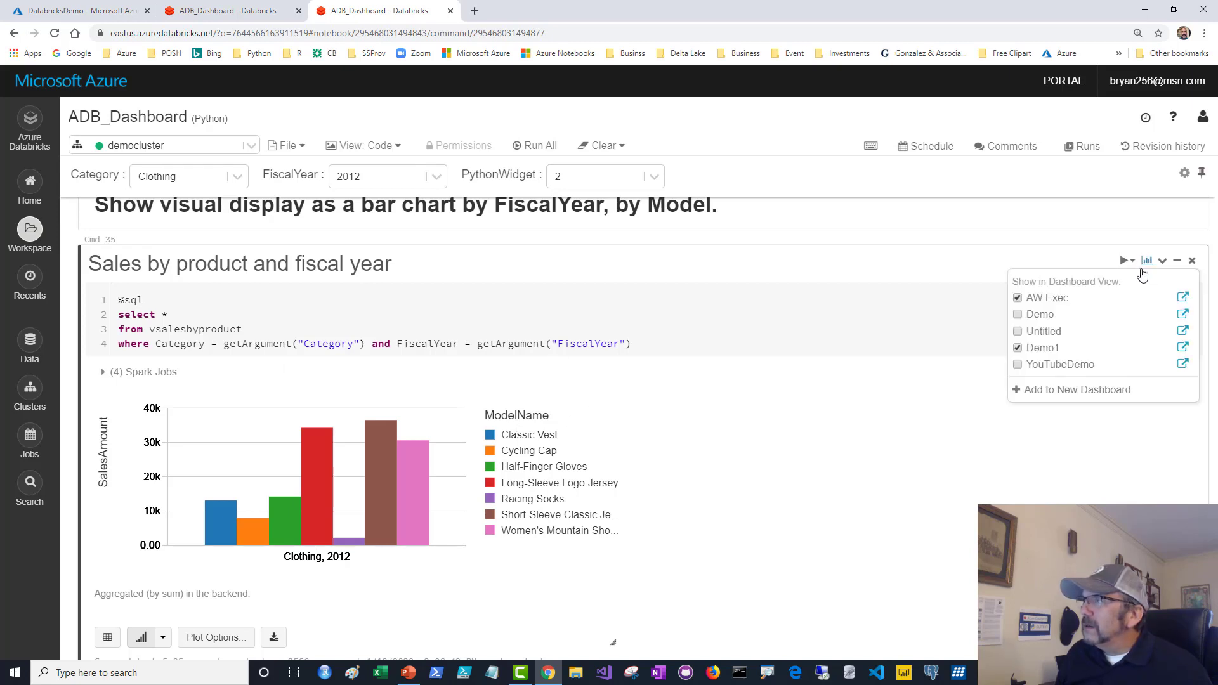
{"action": "left_click", "coordinate": [1018, 367]}
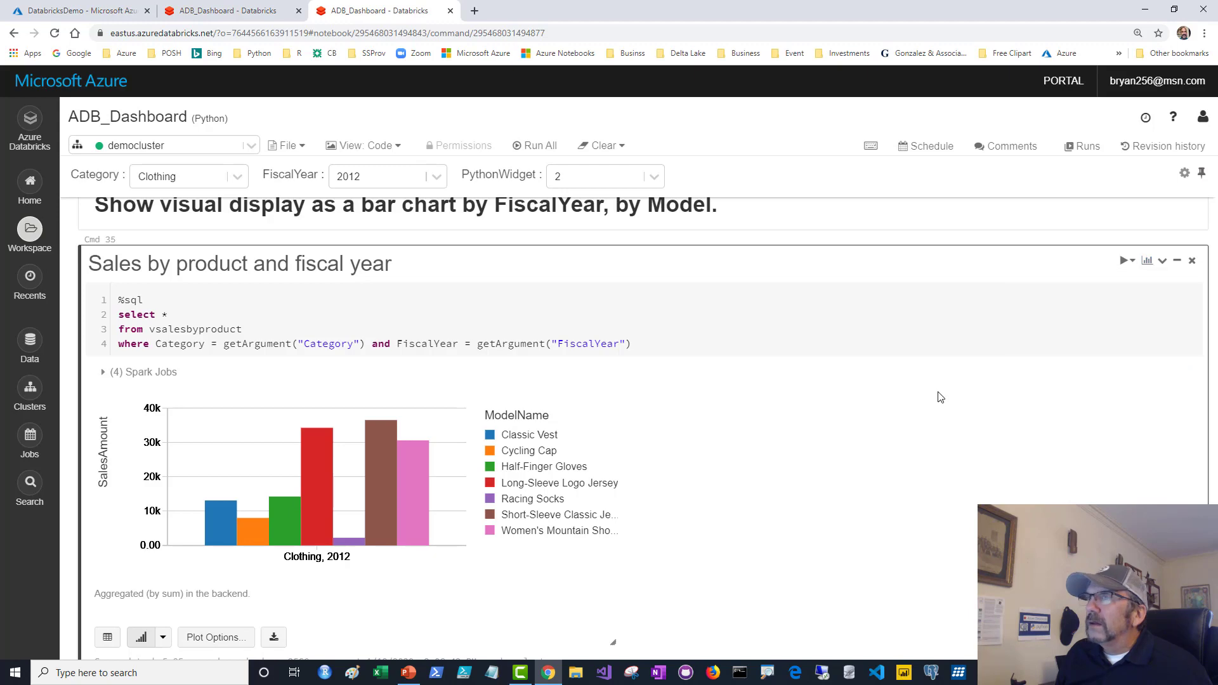
{"action": "scroll", "coordinate": [940, 396], "scroll_direction": "up", "scroll_amount": 12}
{"action": "scroll", "coordinate": [940, 397], "scroll_direction": "down", "scroll_amount": 3}
{"action": "scroll", "coordinate": [939, 390], "scroll_direction": "up", "scroll_amount": 10}
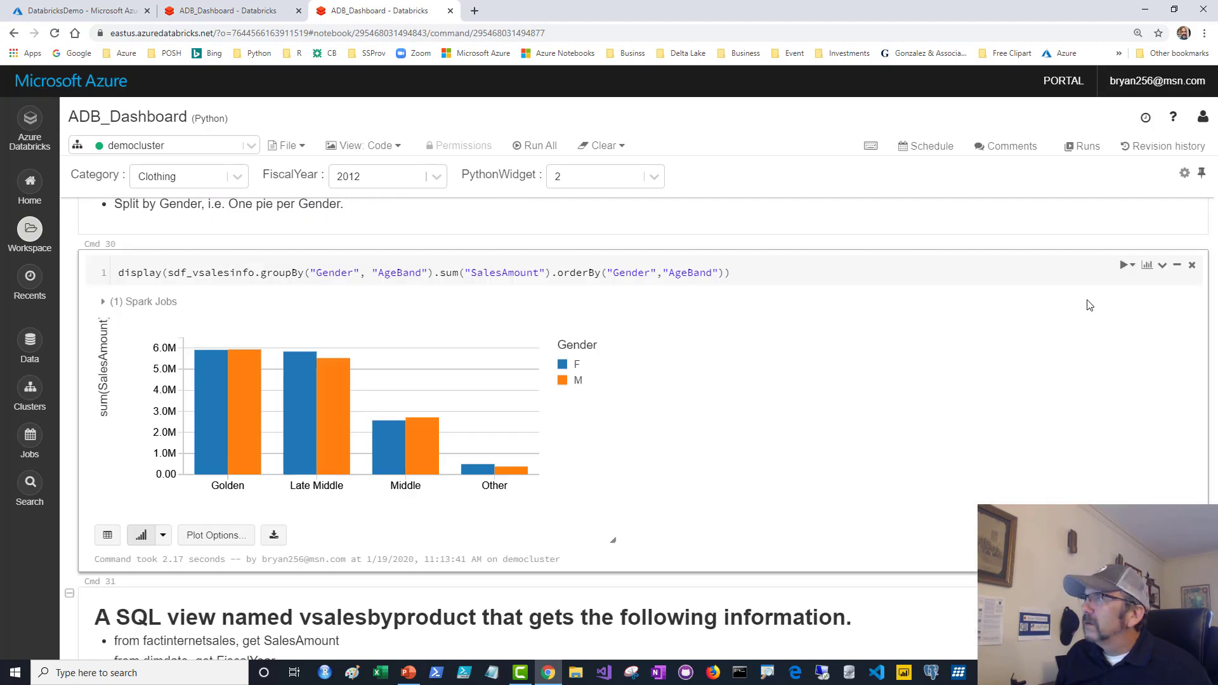
Check the Gender chart's dashboard list, then review the query's getArgument widget filters.
{"action": "left_click", "coordinate": [1147, 265]}
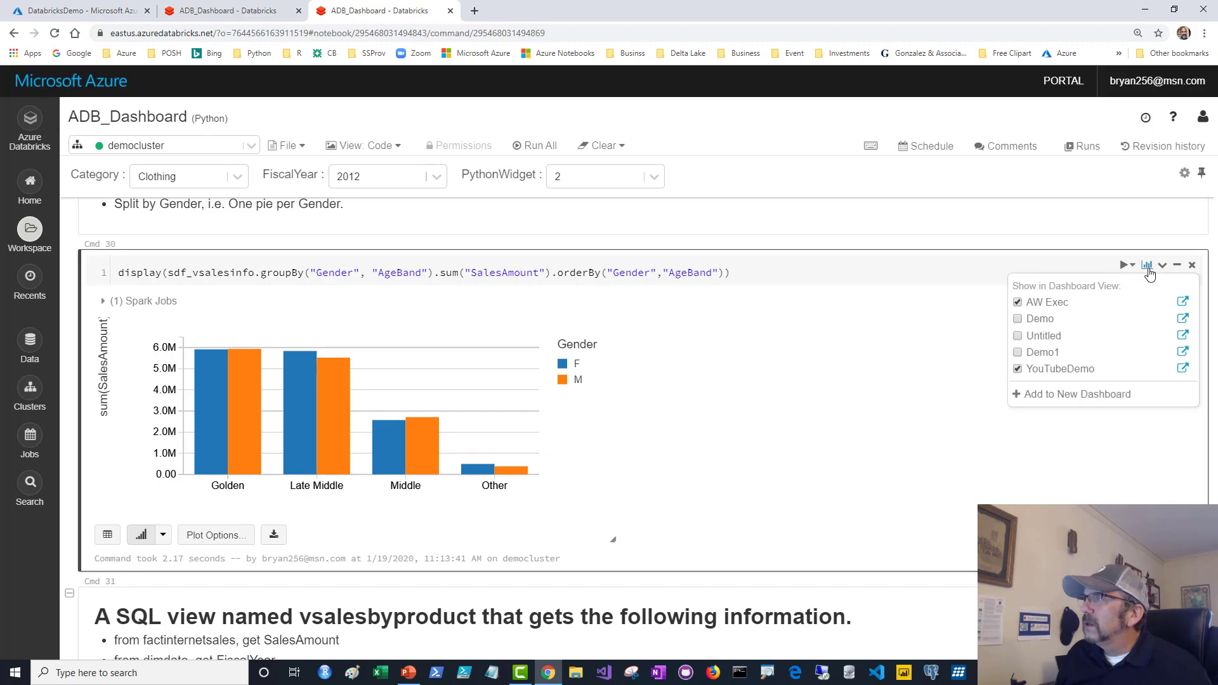
{"action": "left_click", "coordinate": [822, 380]}
{"action": "scroll", "coordinate": [822, 380], "scroll_direction": "down", "scroll_amount": 20}
{"action": "scroll", "coordinate": [823, 380], "scroll_direction": "down", "scroll_amount": 8}
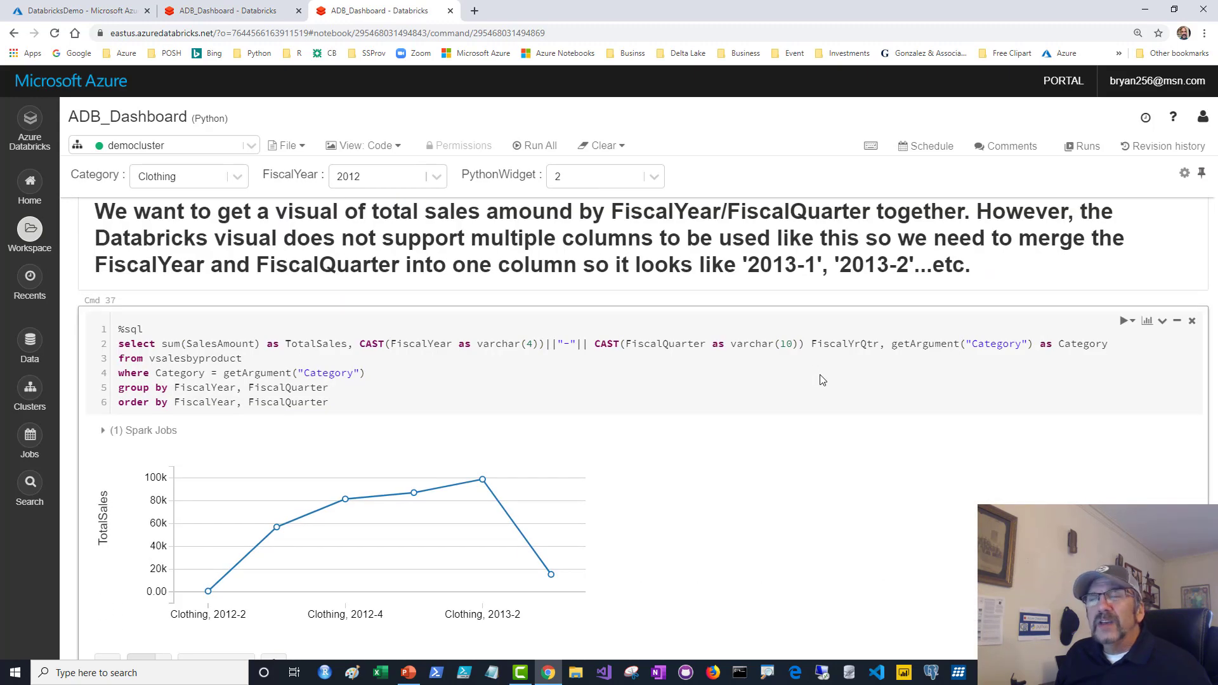
{"action": "scroll", "coordinate": [822, 379], "scroll_direction": "up", "scroll_amount": 7}
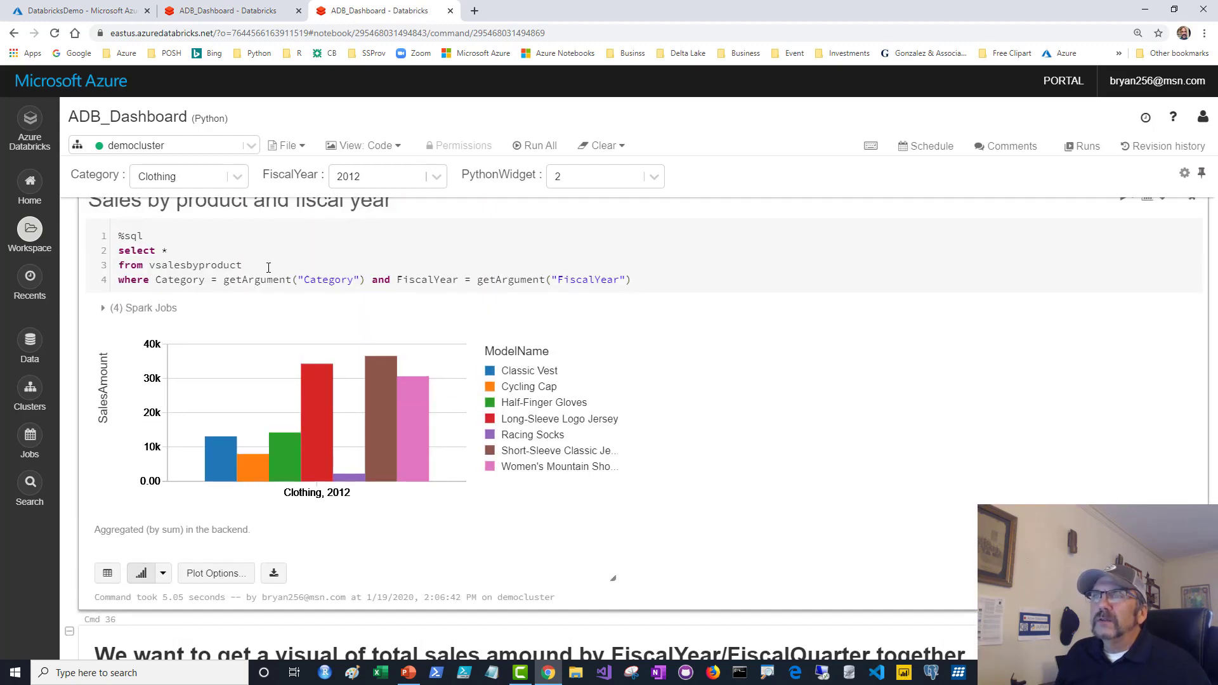
{"action": "left_click", "coordinate": [223, 280]}
{"action": "left_click_drag", "start_coordinate": [512, 286], "coordinate": [632, 297]}
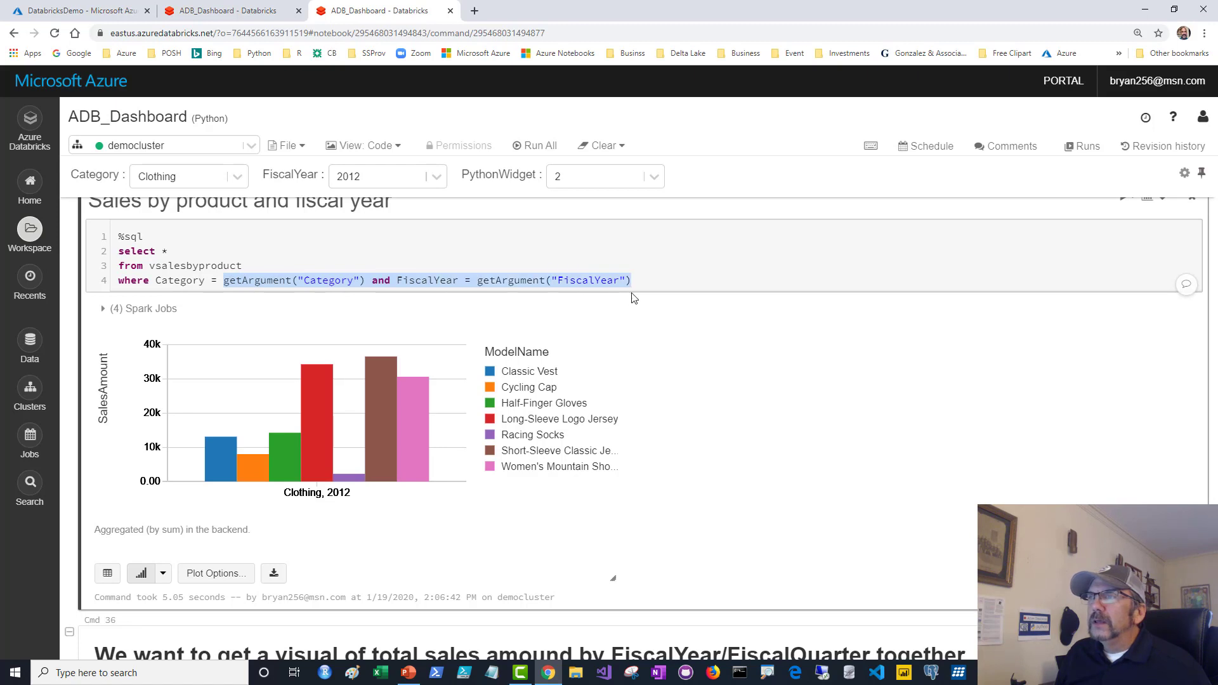
{"action": "left_click", "coordinate": [665, 272]}
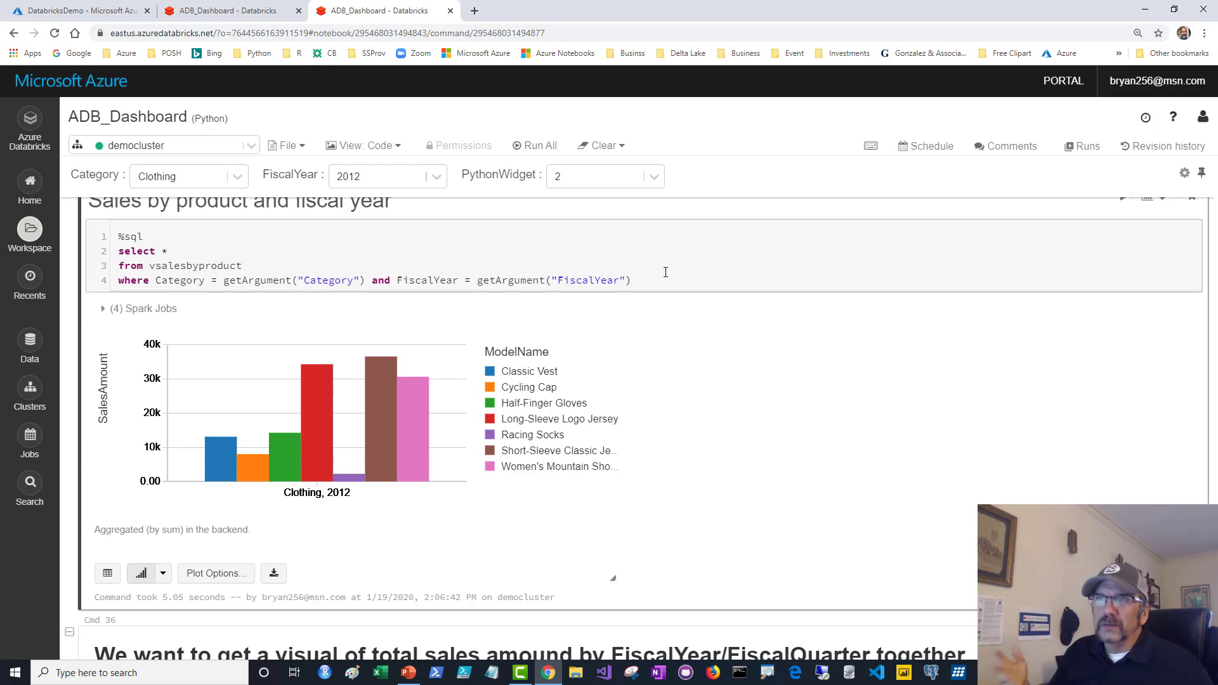
Switch the Category filter to Bikes and rerun the quarterly total sales query.
{"action": "scroll", "coordinate": [665, 272], "scroll_direction": "down", "scroll_amount": 8}
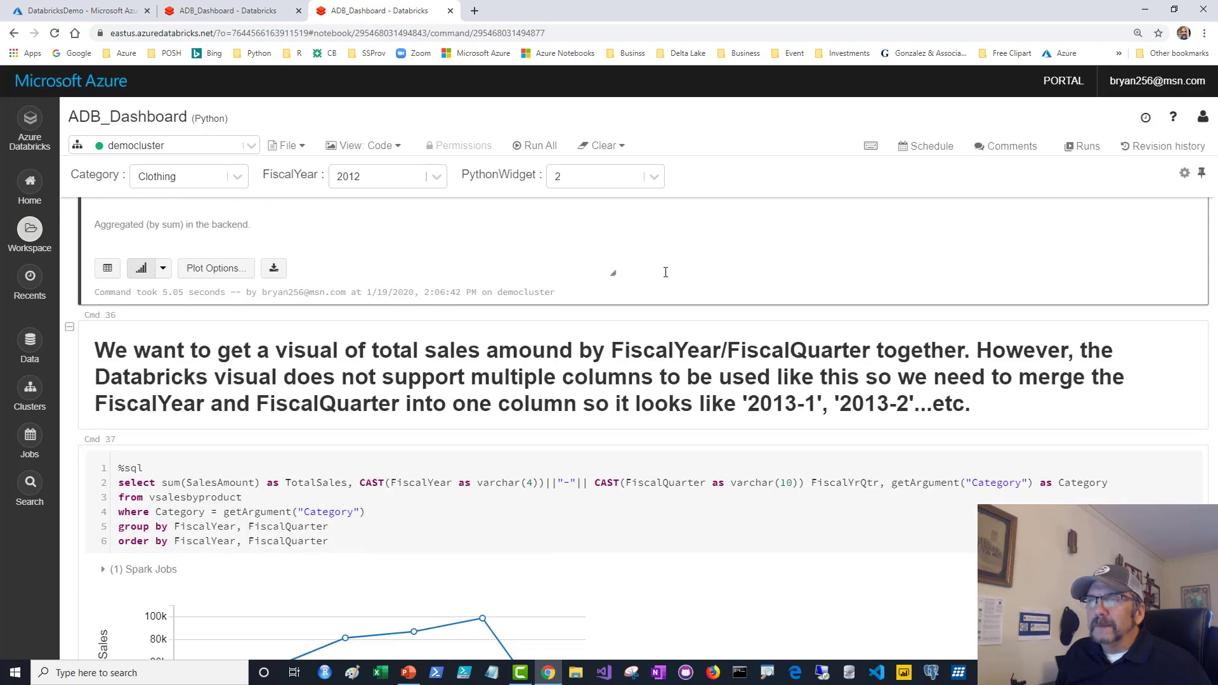
{"action": "left_click", "coordinate": [531, 316]}
{"action": "left_click_drag", "start_coordinate": [223, 308], "coordinate": [365, 309]}
{"action": "left_click", "coordinate": [361, 315]}
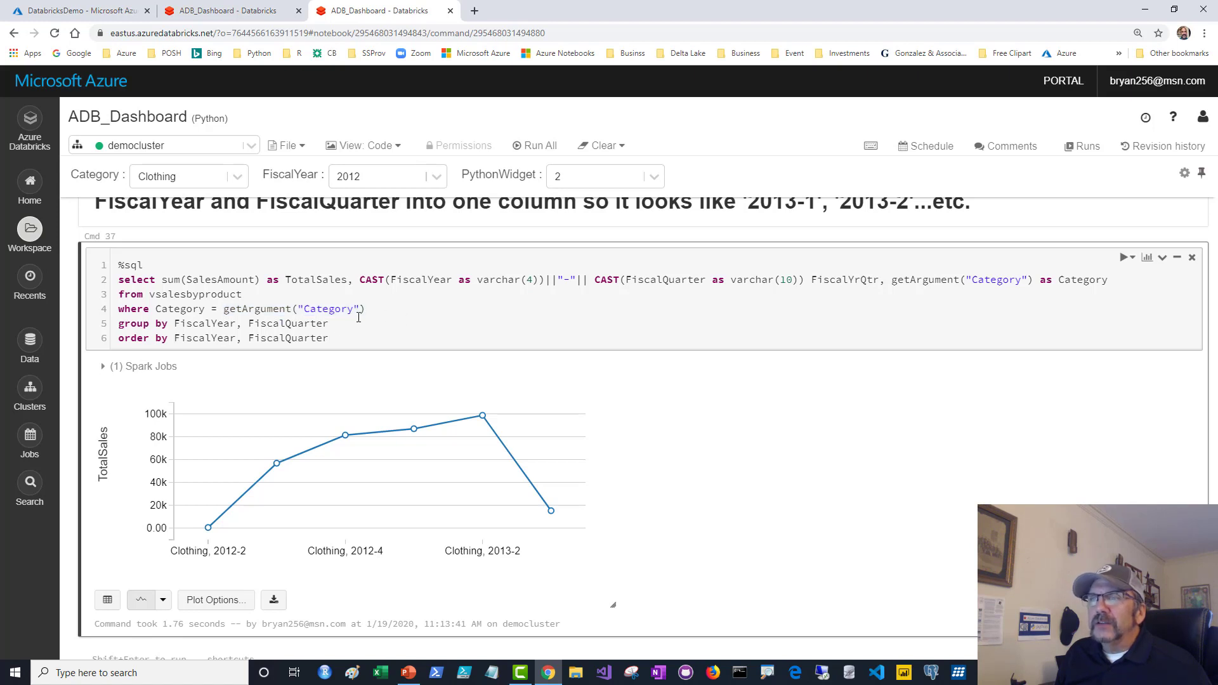
{"action": "scroll", "coordinate": [408, 315], "scroll_direction": "up", "scroll_amount": 1}
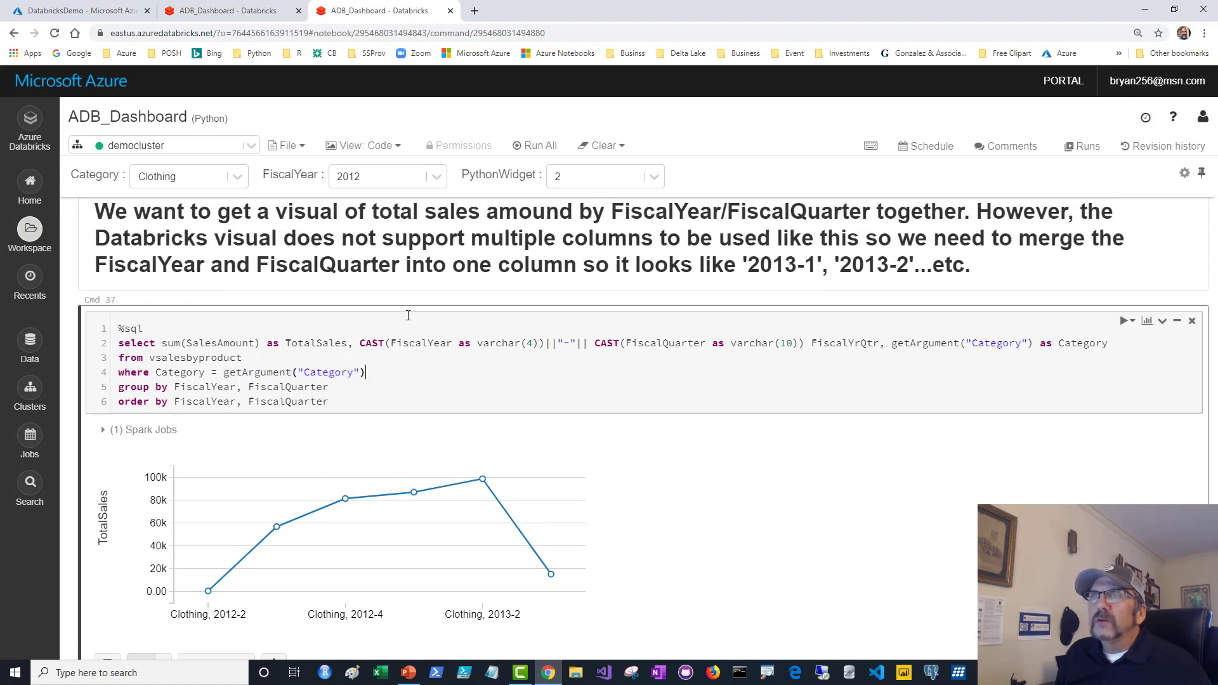
{"action": "left_click", "coordinate": [237, 177]}
{"action": "left_click", "coordinate": [203, 233]}
{"action": "left_click", "coordinate": [447, 387]}
{"action": "key", "text": "shift+Return"}
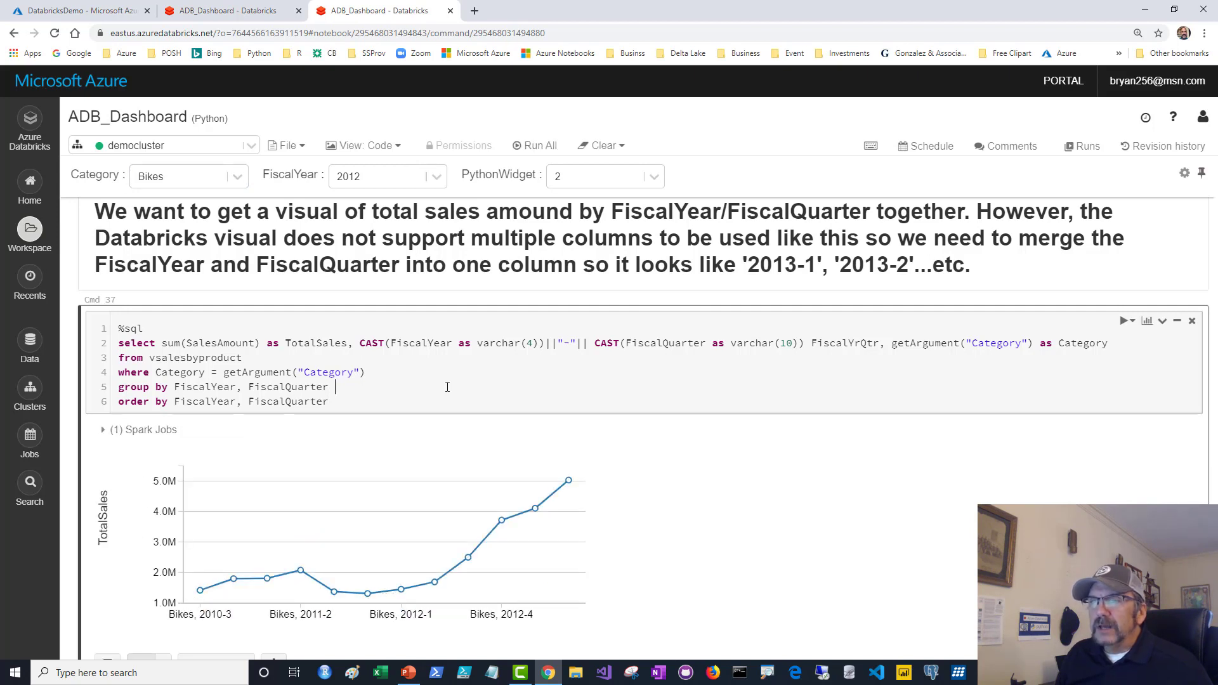
Add the FiscalYrQtr line chart to YouTubeDemo and switch to the YouTubeDemo dashboard view.
{"action": "left_click", "coordinate": [1146, 320]}
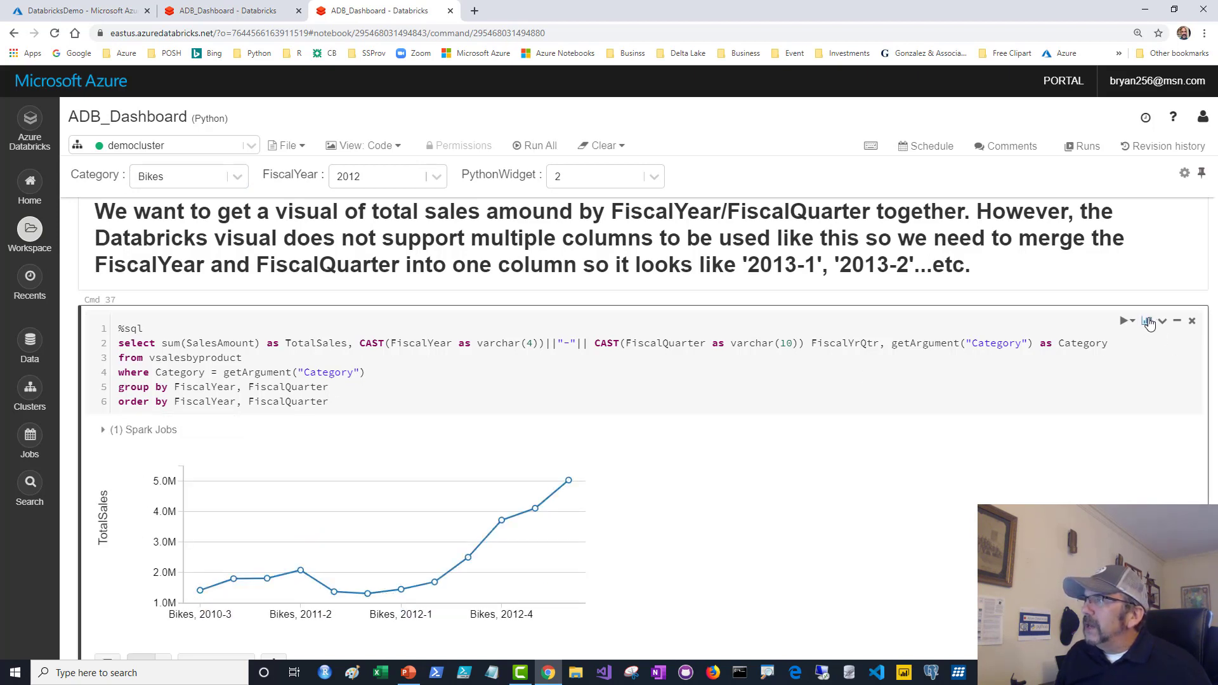
{"action": "left_click", "coordinate": [1019, 426]}
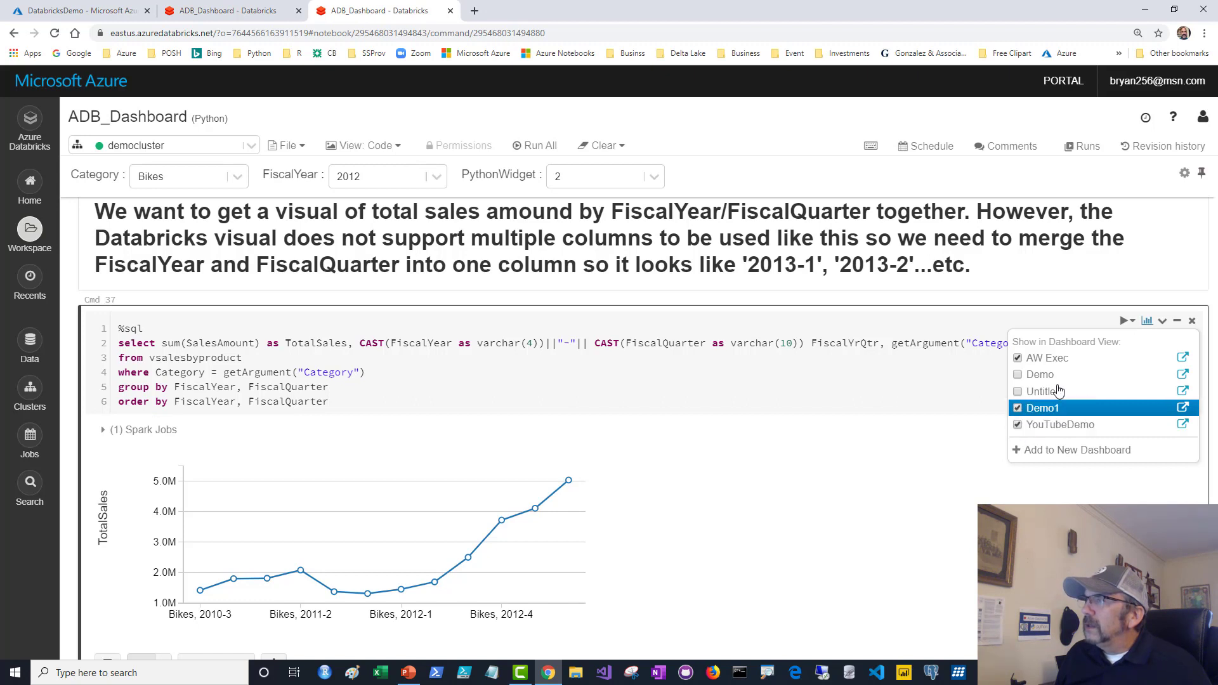
{"action": "left_click", "coordinate": [884, 367]}
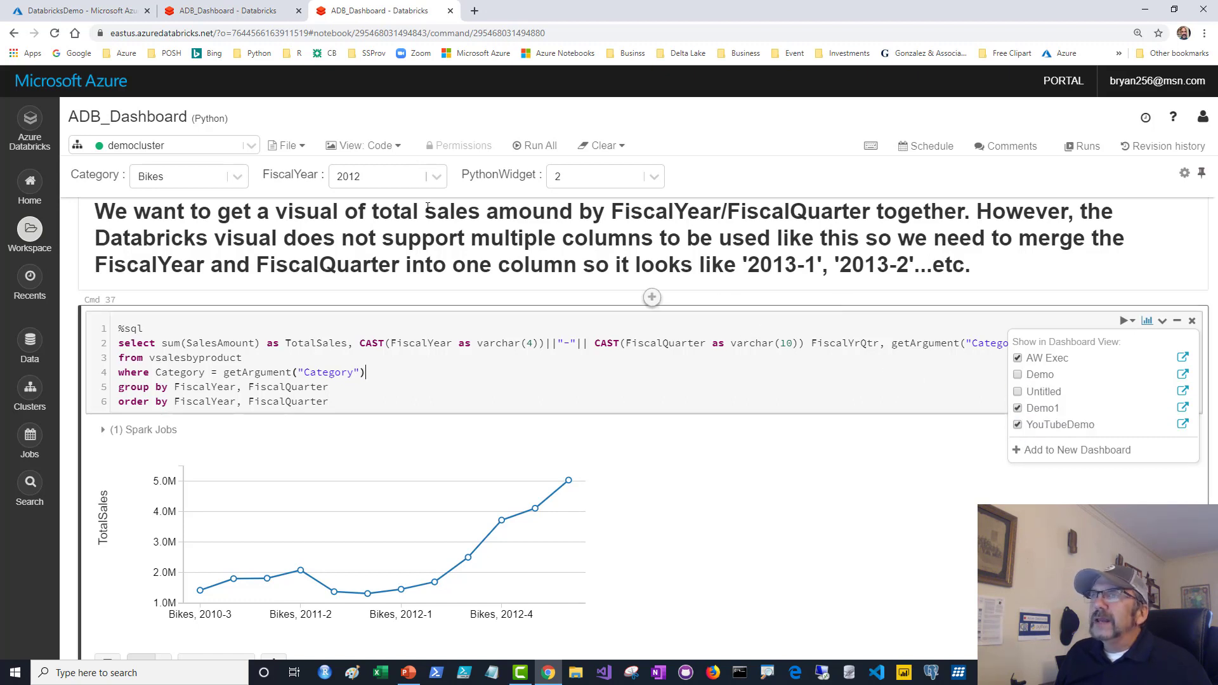
{"action": "left_click", "coordinate": [357, 150]}
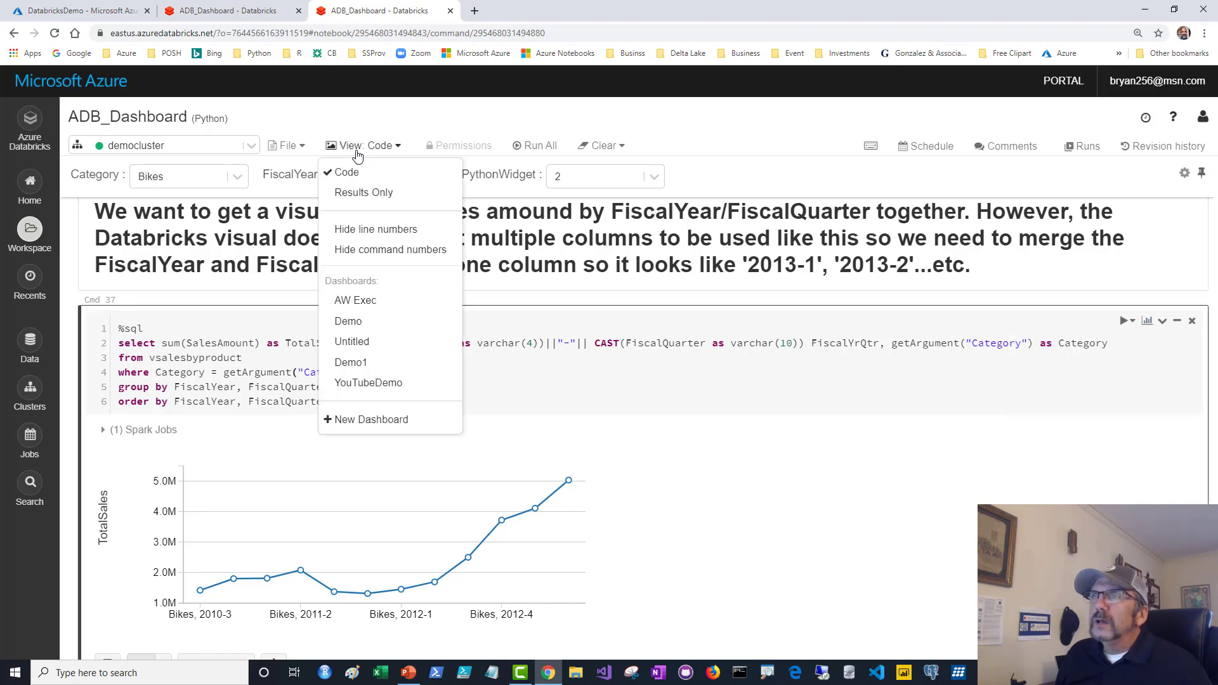
{"action": "left_click", "coordinate": [359, 383]}
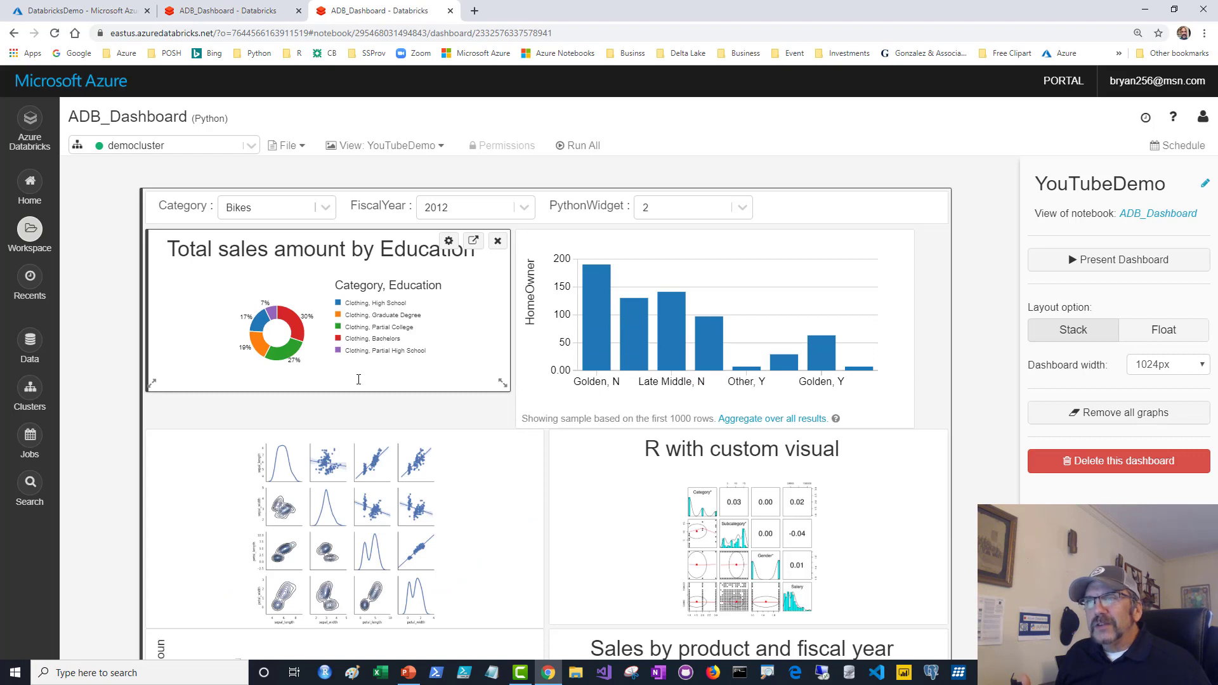
Resize the Education pie chart tile and shorten the HomeOwner bar chart tile.
{"action": "left_click_drag", "start_coordinate": [501, 382], "coordinate": [513, 423]}
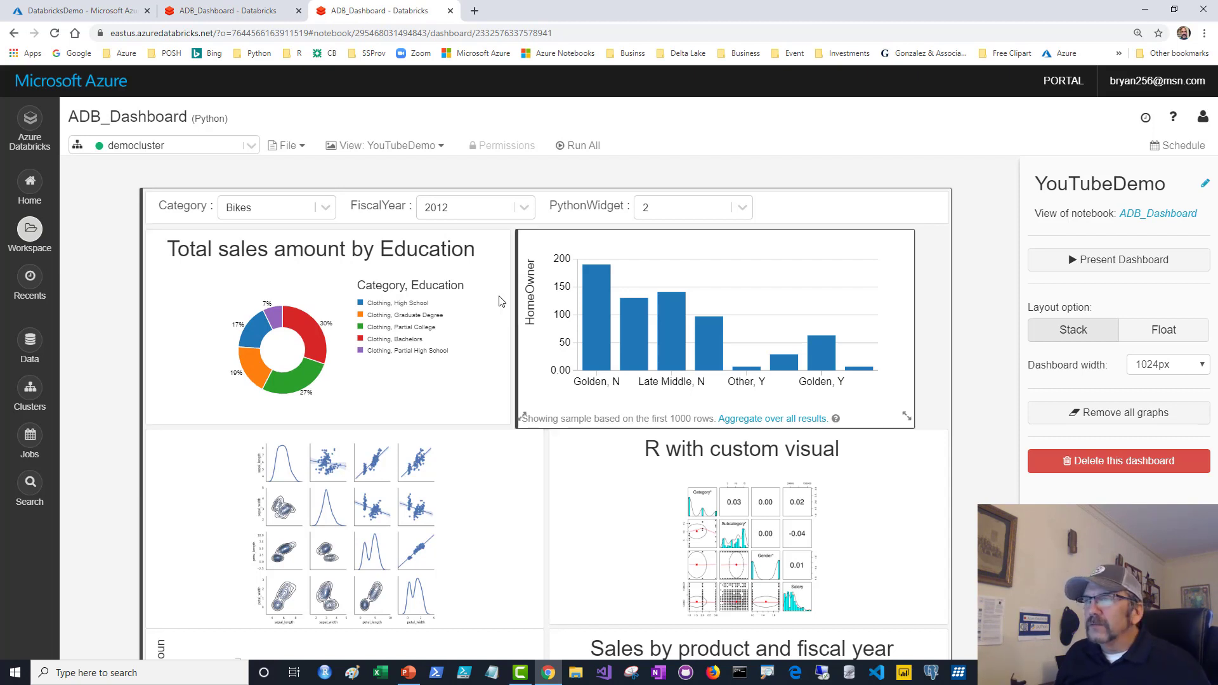
{"action": "scroll", "coordinate": [984, 312], "scroll_direction": "down", "scroll_amount": 4}
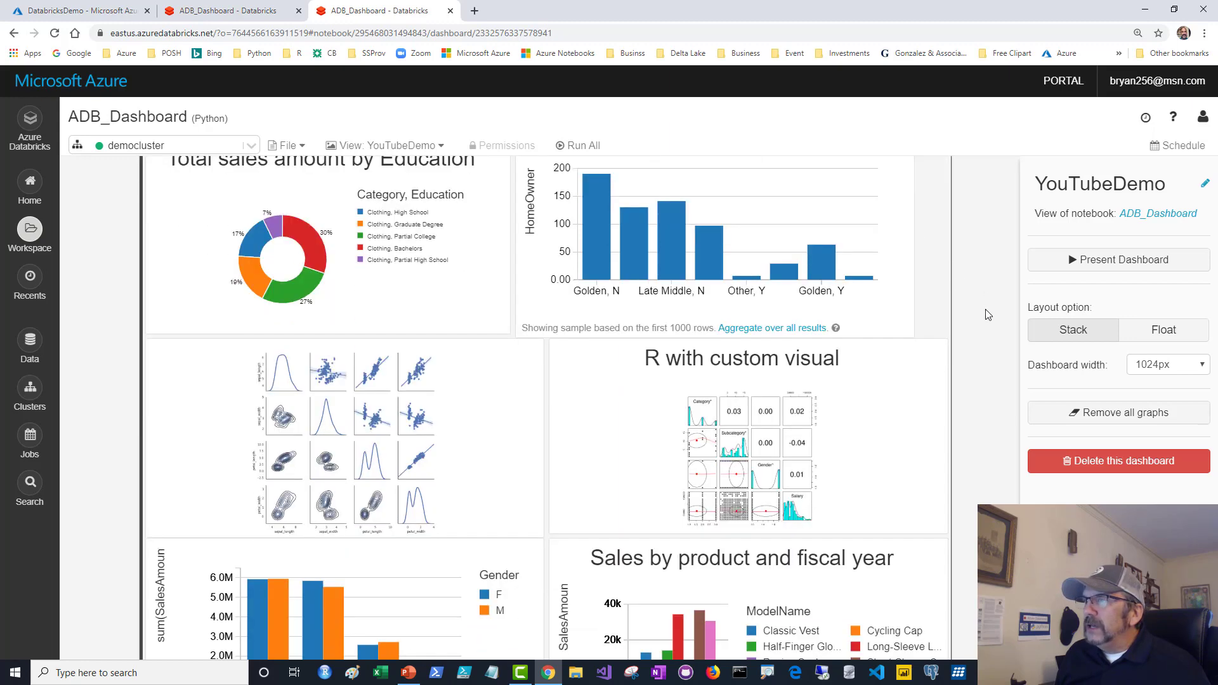
{"action": "scroll", "coordinate": [985, 312], "scroll_direction": "up", "scroll_amount": 4}
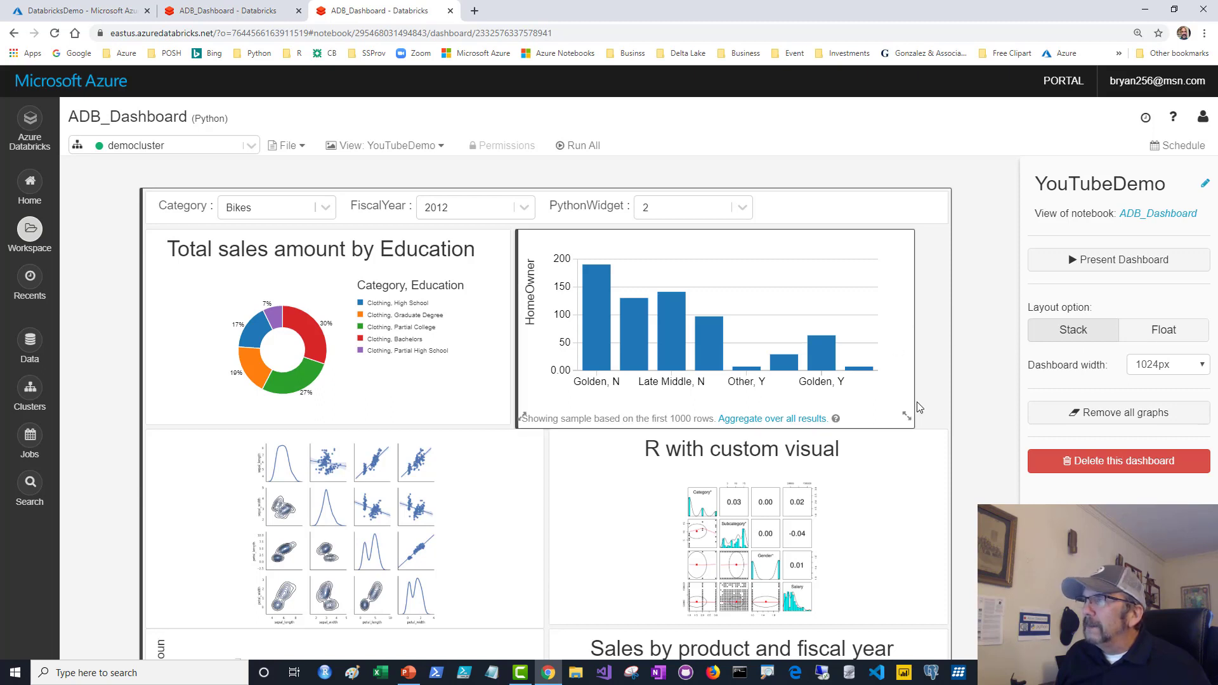
{"action": "left_click_drag", "start_coordinate": [906, 417], "coordinate": [945, 396]}
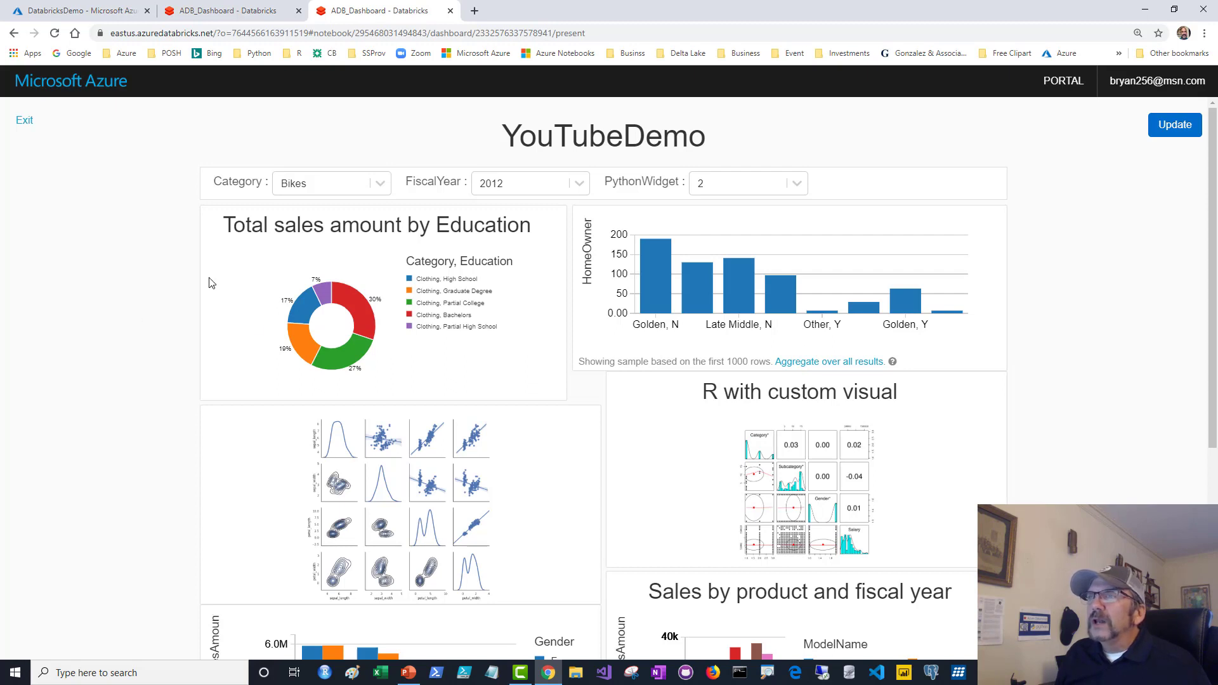
Choose Bikes in the Category filter and update the presented dashboard.
{"action": "left_click", "coordinate": [381, 187]}
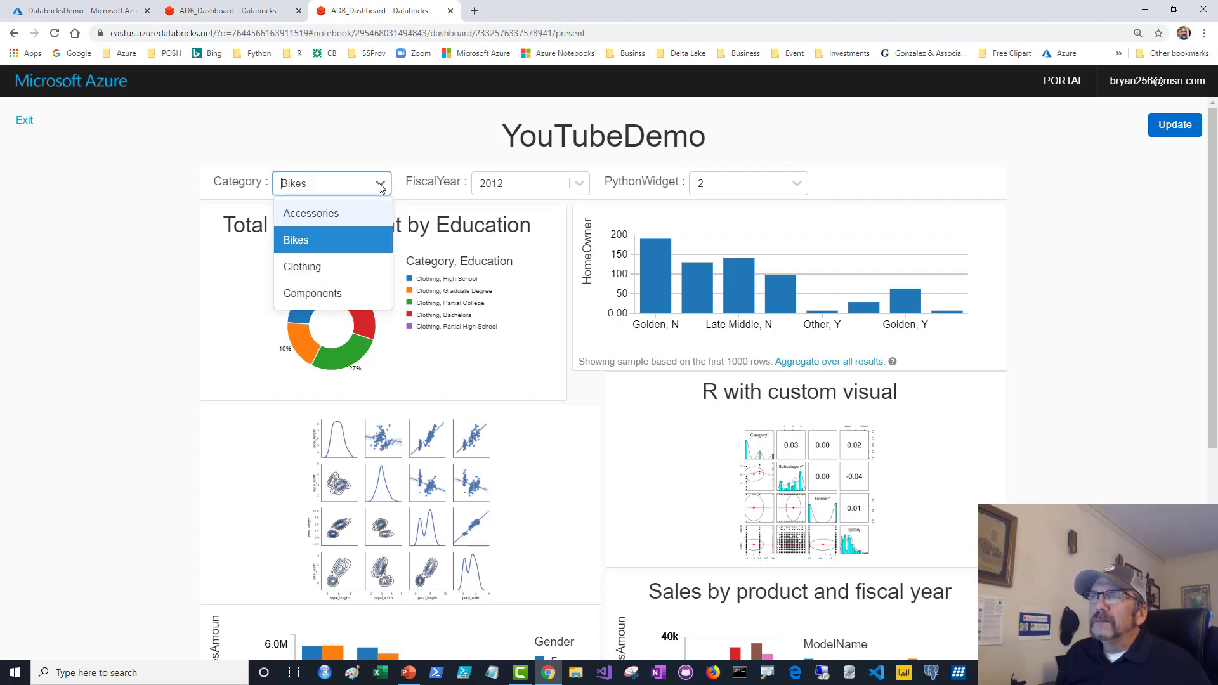
{"action": "left_click", "coordinate": [310, 241]}
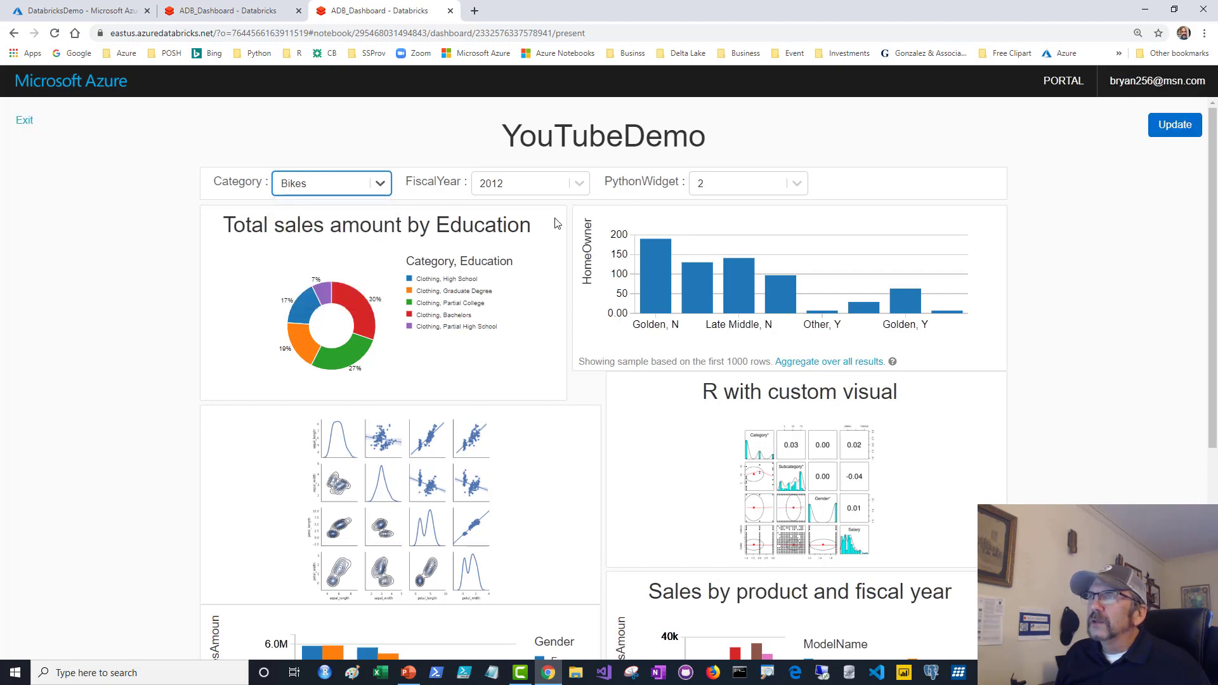
{"action": "left_click", "coordinate": [1162, 126]}
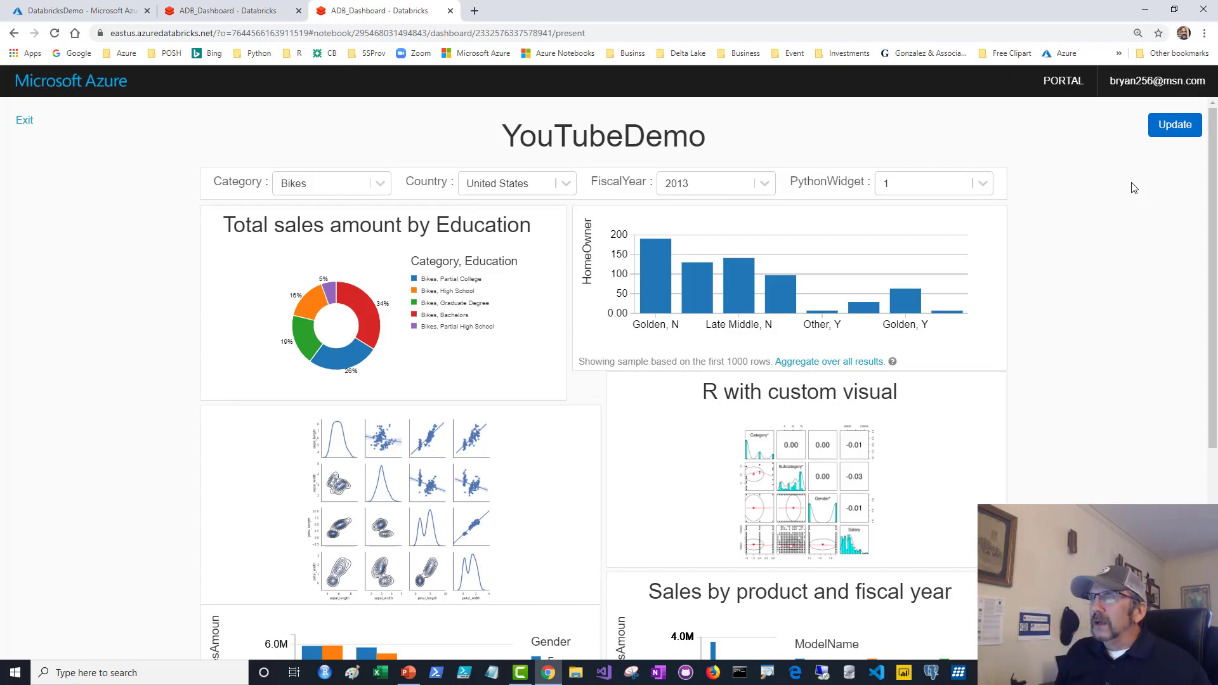
Scroll through the presented YouTubeDemo dashboard to review the current charts.
{"action": "scroll", "coordinate": [1133, 191], "scroll_direction": "down", "scroll_amount": 4}
{"action": "scroll", "coordinate": [1127, 193], "scroll_direction": "up", "scroll_amount": 2}
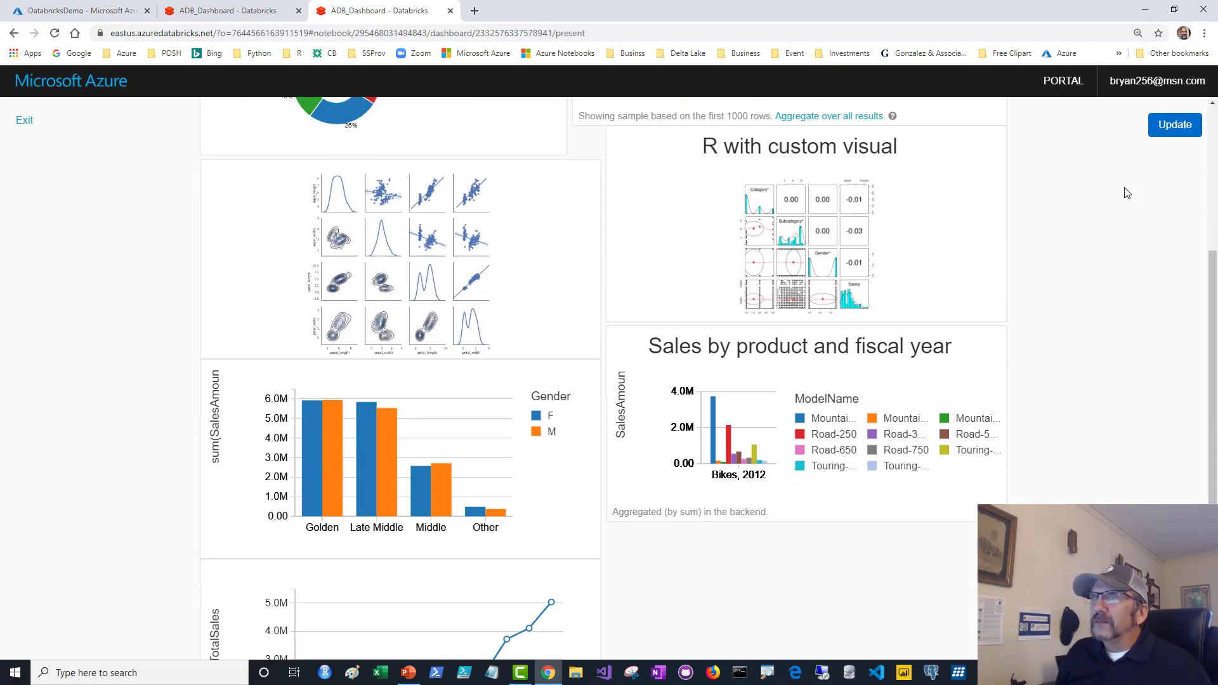
{"action": "scroll", "coordinate": [1127, 192], "scroll_direction": "down", "scroll_amount": 3}
{"action": "scroll", "coordinate": [1127, 193], "scroll_direction": "up", "scroll_amount": 4}
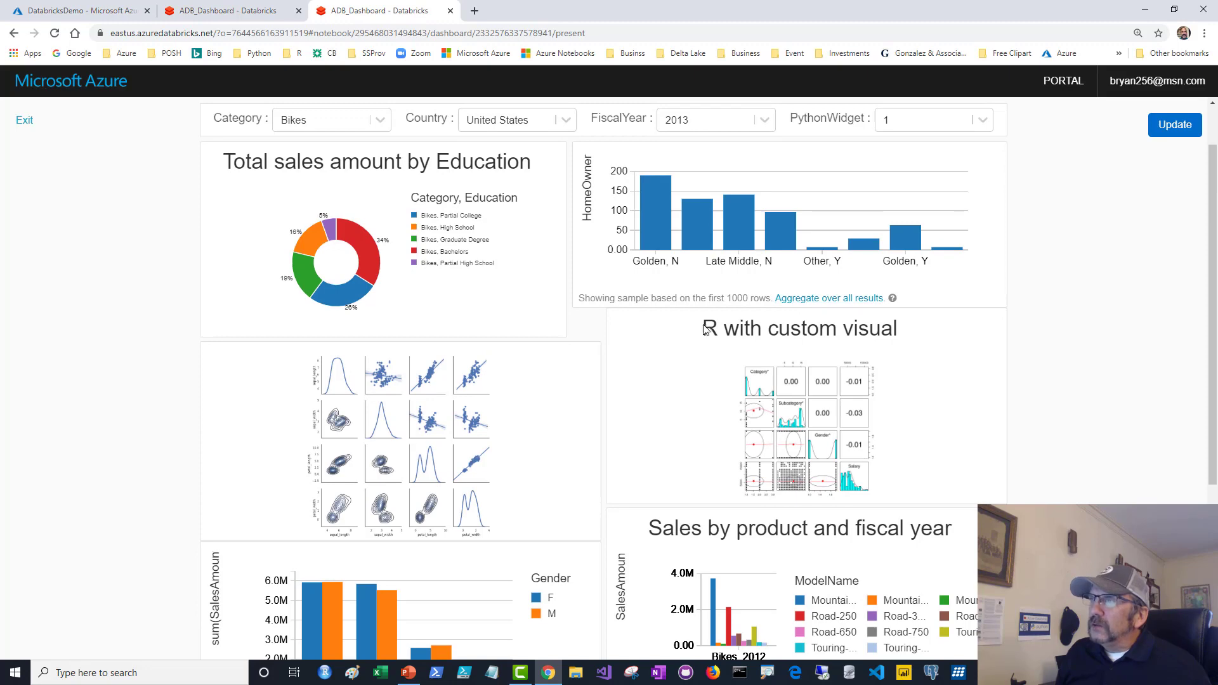
{"action": "scroll", "coordinate": [719, 398], "scroll_direction": "down", "scroll_amount": 5}
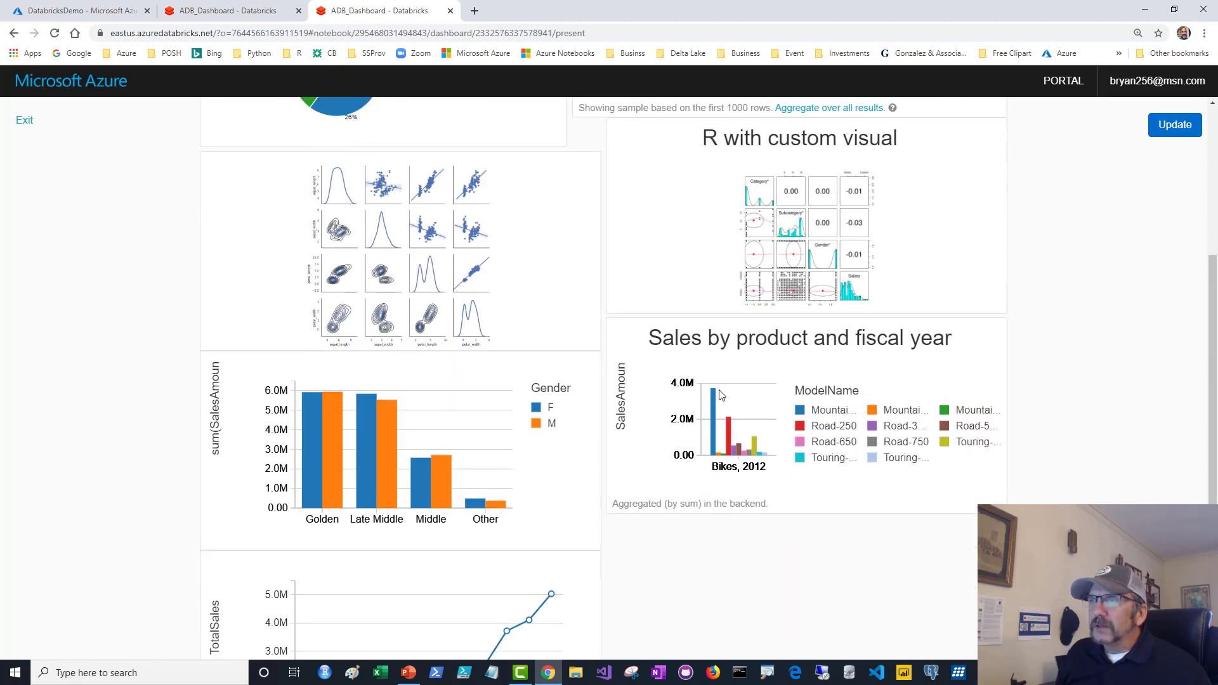
{"action": "scroll", "coordinate": [721, 390], "scroll_direction": "up", "scroll_amount": 4}
{"action": "scroll", "coordinate": [722, 392], "scroll_direction": "down", "scroll_amount": 4}
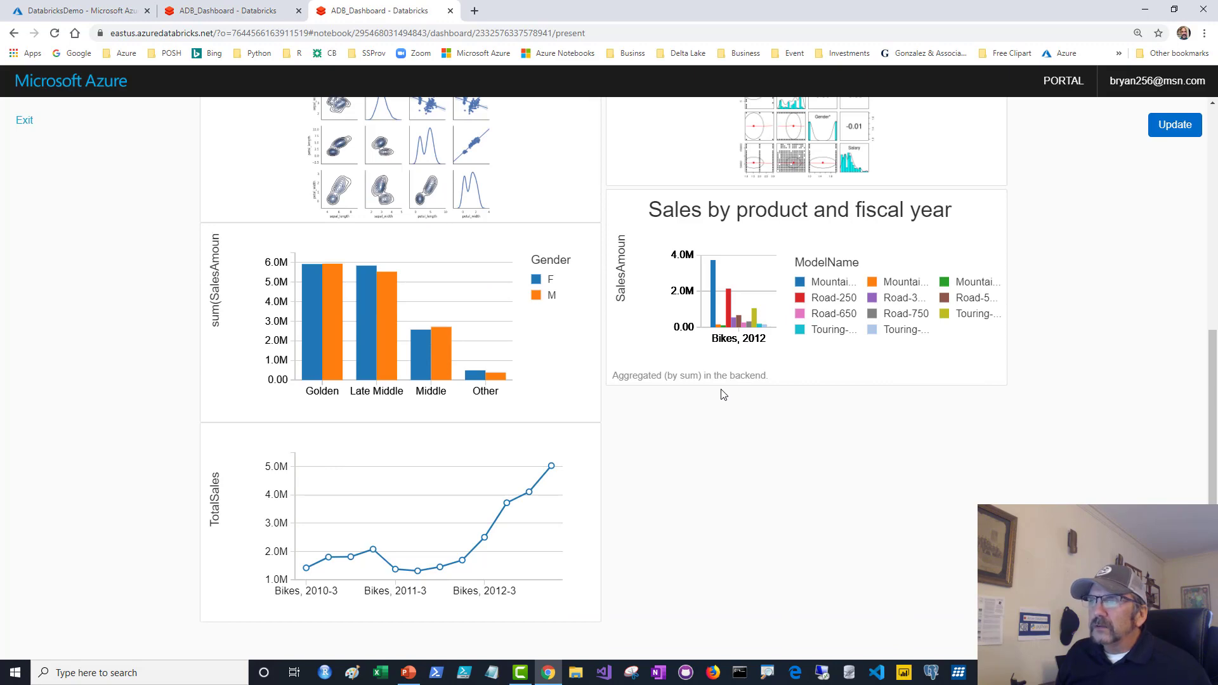
{"action": "scroll", "coordinate": [723, 394], "scroll_direction": "up", "scroll_amount": 6}
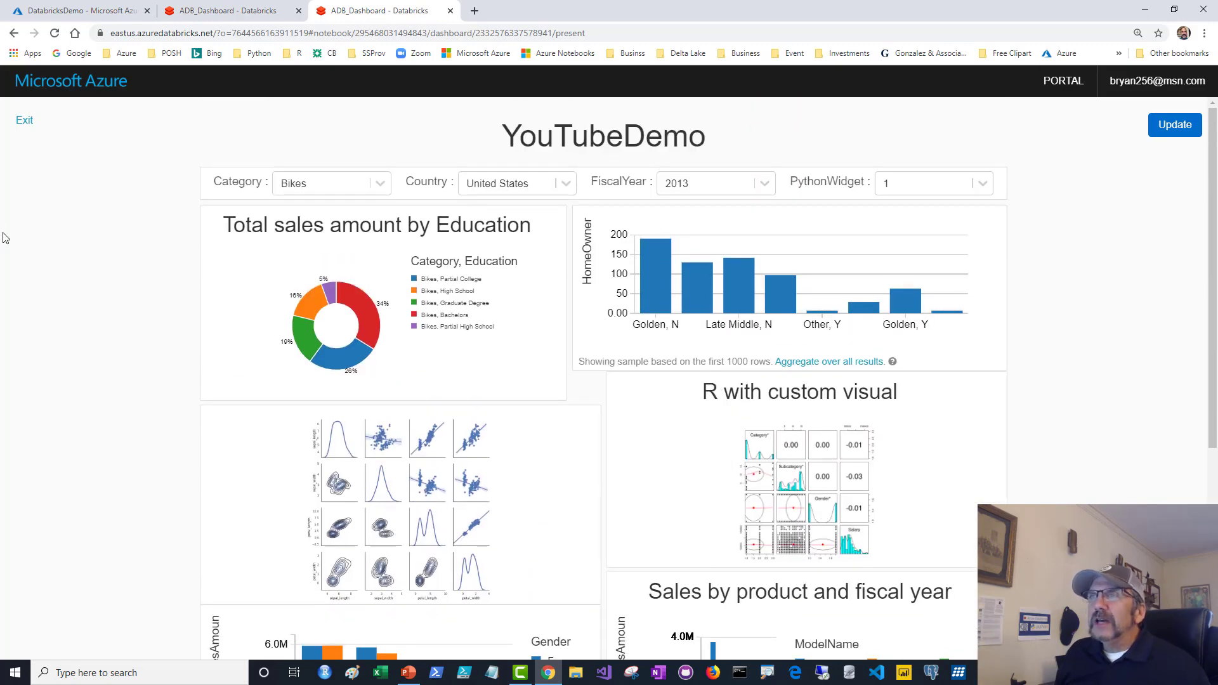
Filter the dashboard to Category Clothing and FiscalYear 2012, then update the charts.
{"action": "left_click", "coordinate": [380, 189]}
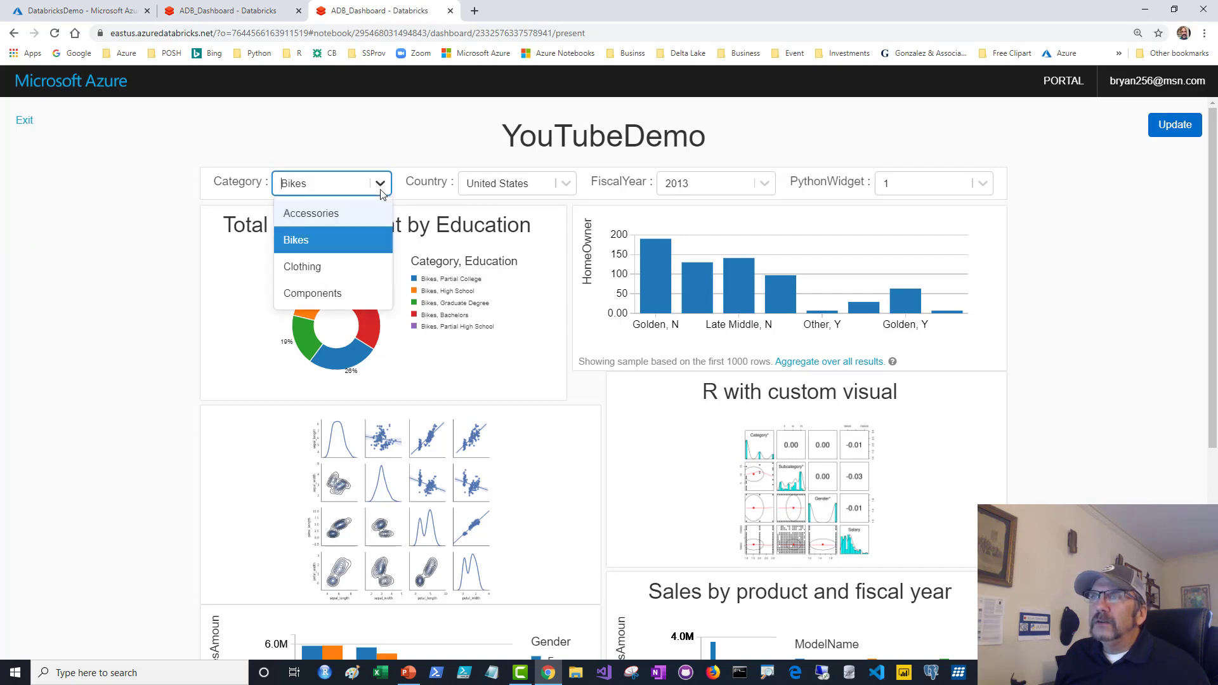
{"action": "left_click", "coordinate": [324, 269]}
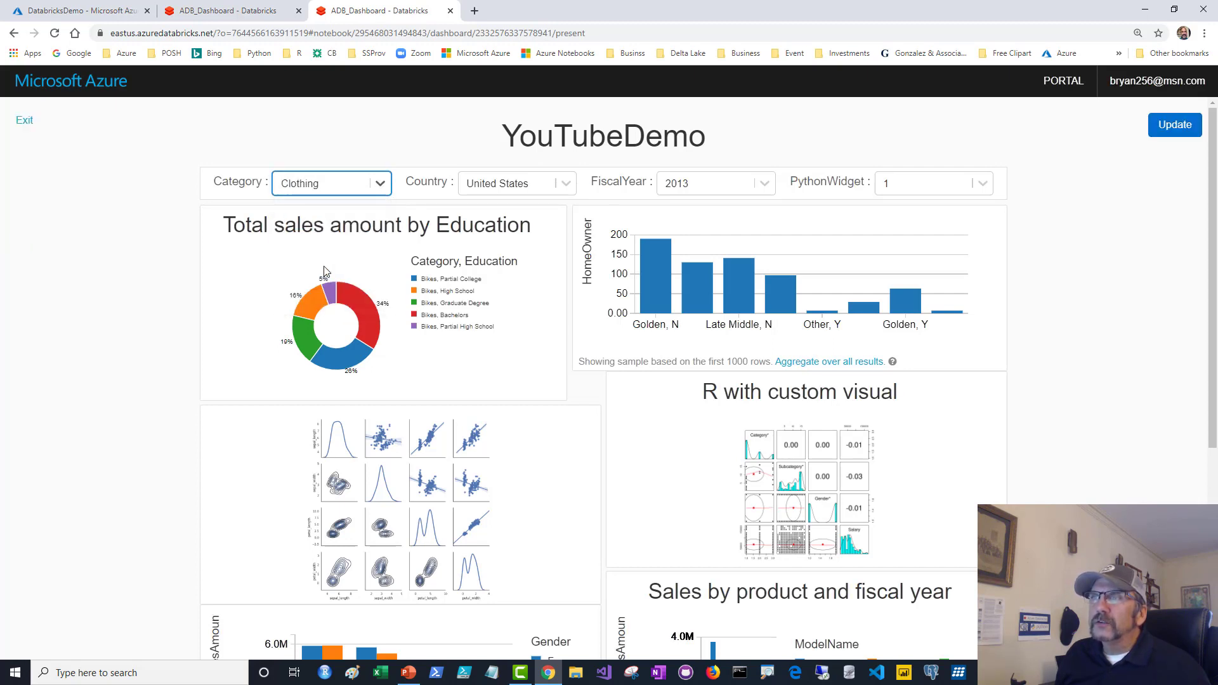
{"action": "left_click", "coordinate": [764, 184]}
{"action": "left_click", "coordinate": [691, 268]}
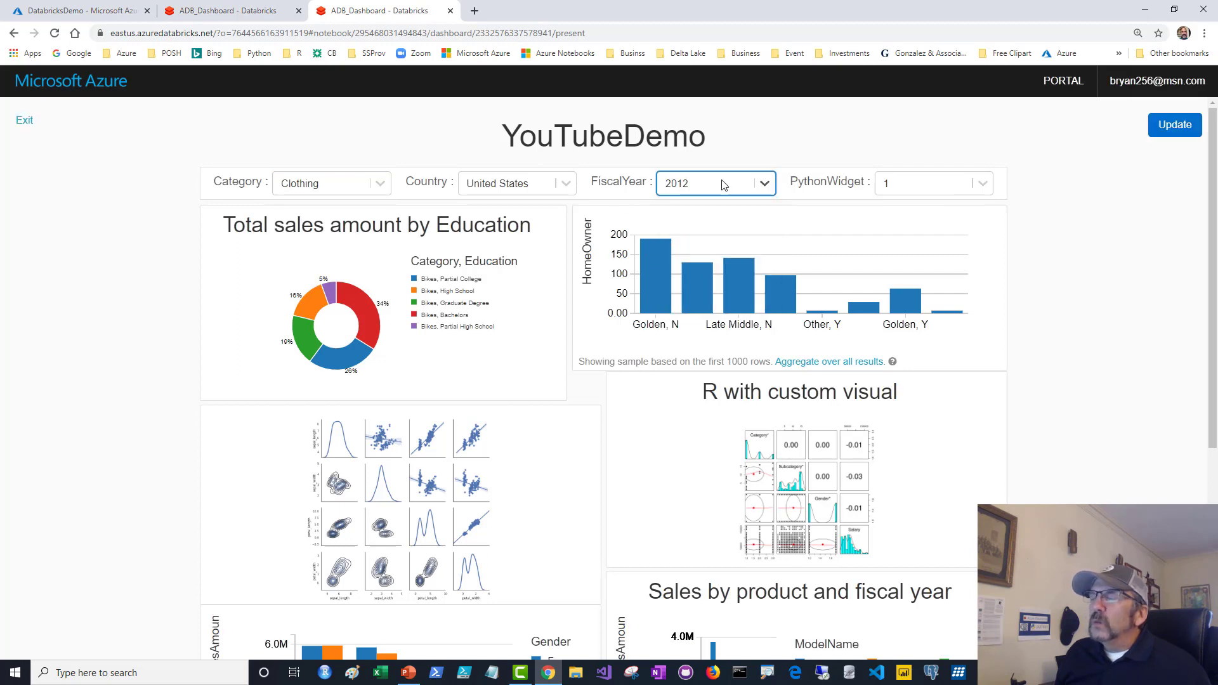
{"action": "left_click", "coordinate": [1171, 125]}
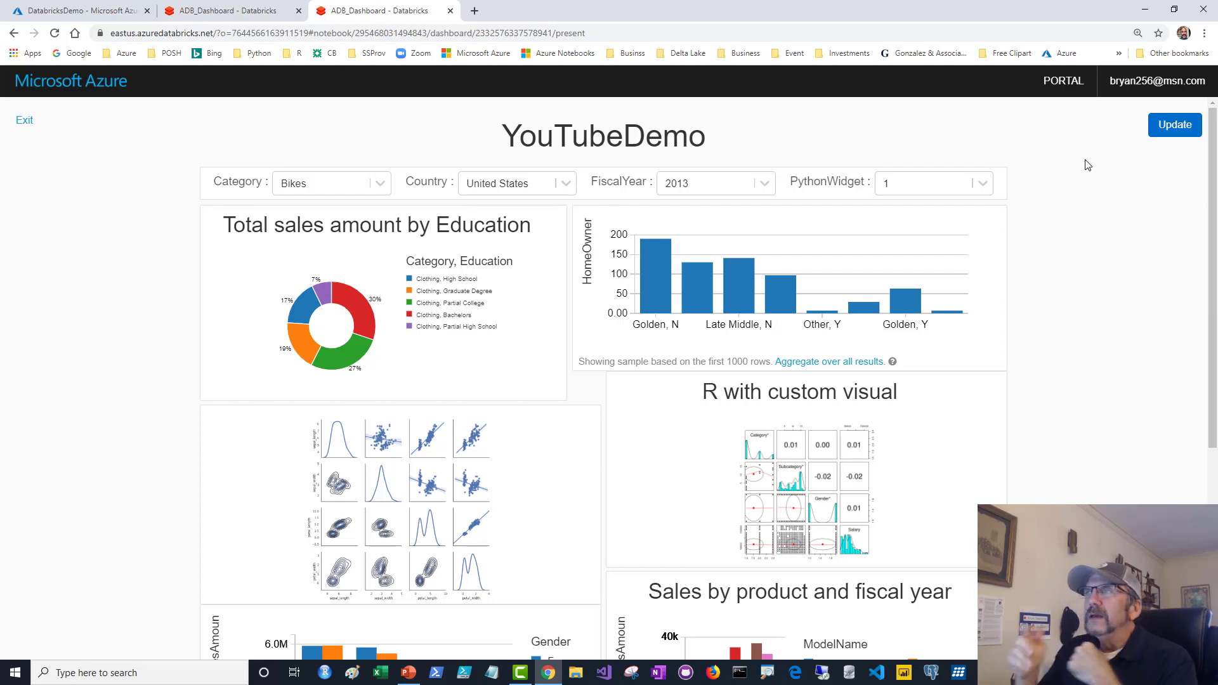
{"action": "scroll", "coordinate": [1056, 192], "scroll_direction": "down", "scroll_amount": 5}
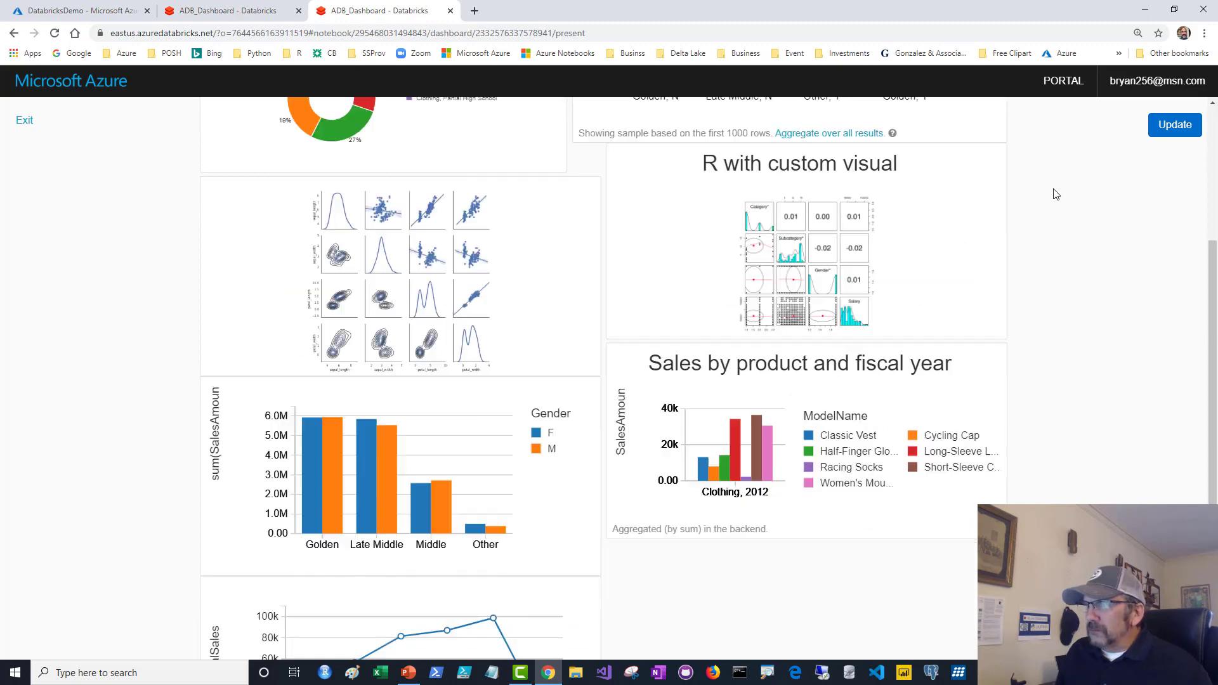
{"action": "scroll", "coordinate": [1055, 191], "scroll_direction": "up", "scroll_amount": 5}
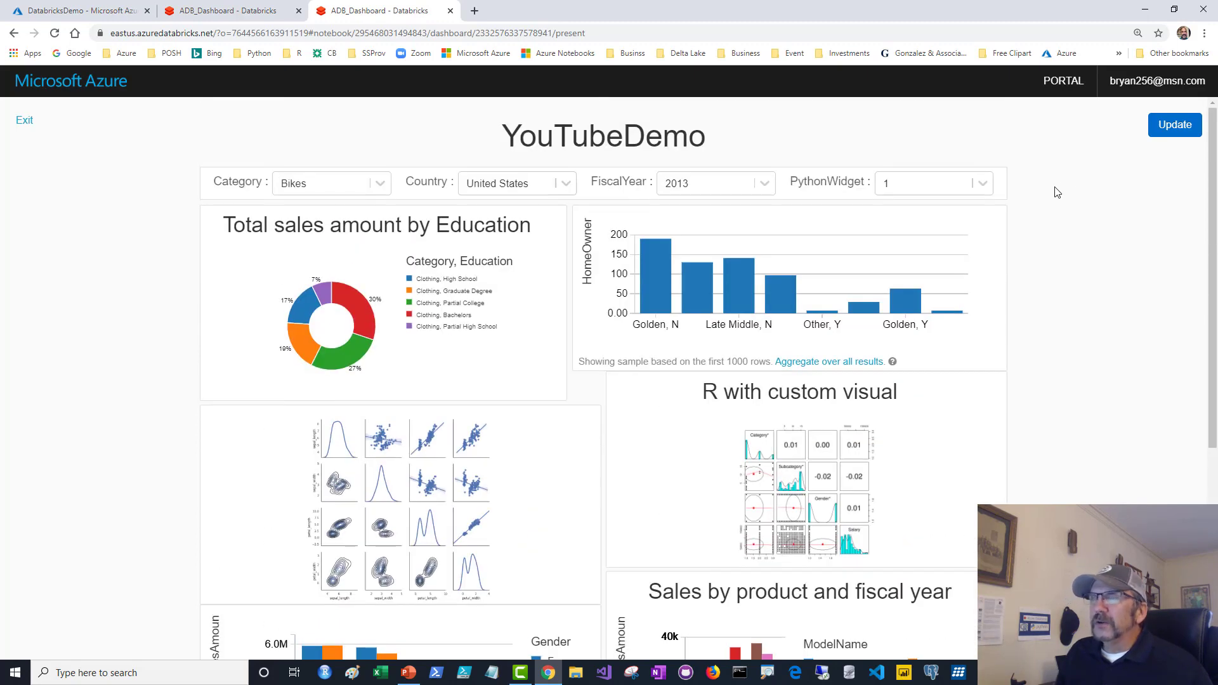
Leave the dashboard presentation and return to the notebook's Code view.
{"action": "left_click", "coordinate": [24, 121]}
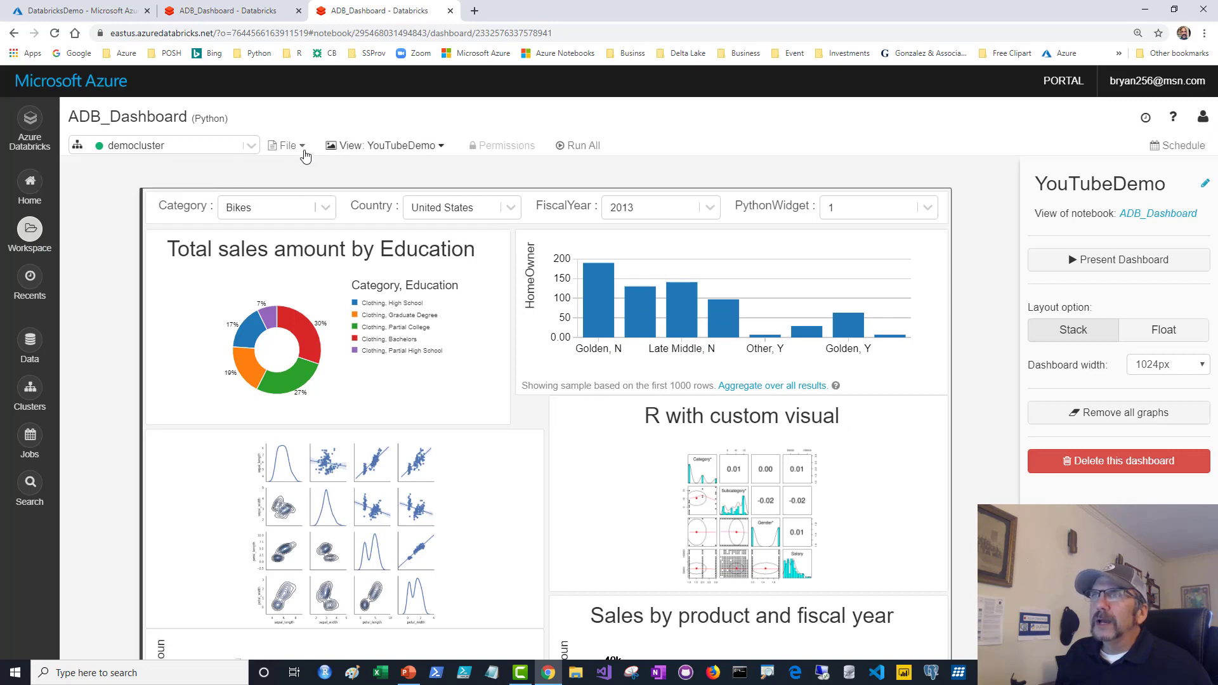
{"action": "left_click", "coordinate": [381, 147]}
{"action": "left_click", "coordinate": [347, 172]}
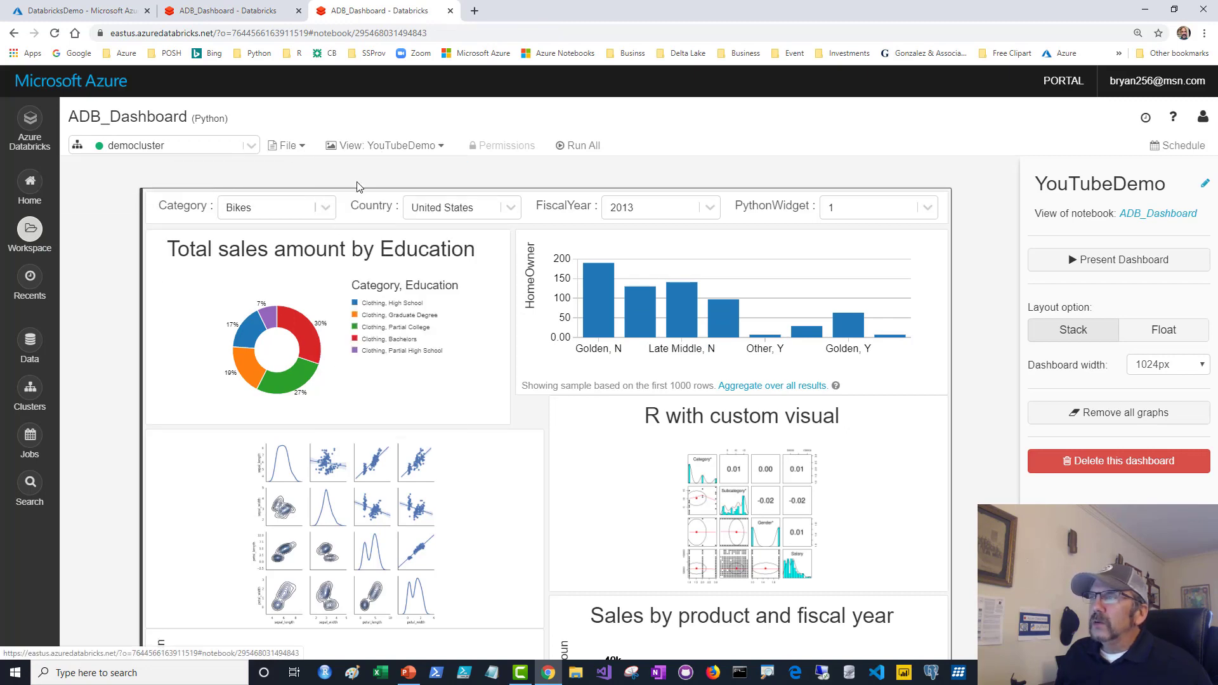
{"action": "scroll", "coordinate": [440, 278], "scroll_direction": "down", "scroll_amount": 4}
{"action": "scroll", "coordinate": [441, 277], "scroll_direction": "down", "scroll_amount": 15}
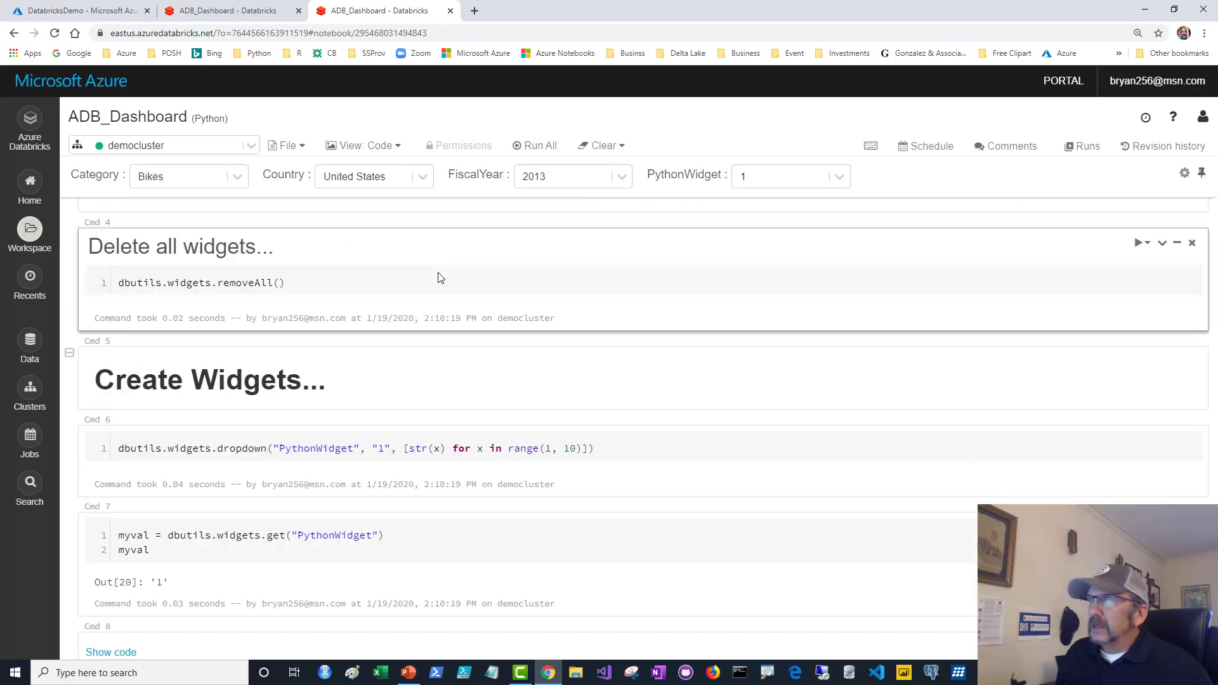
{"action": "scroll", "coordinate": [681, 273], "scroll_direction": "up", "scroll_amount": 20}
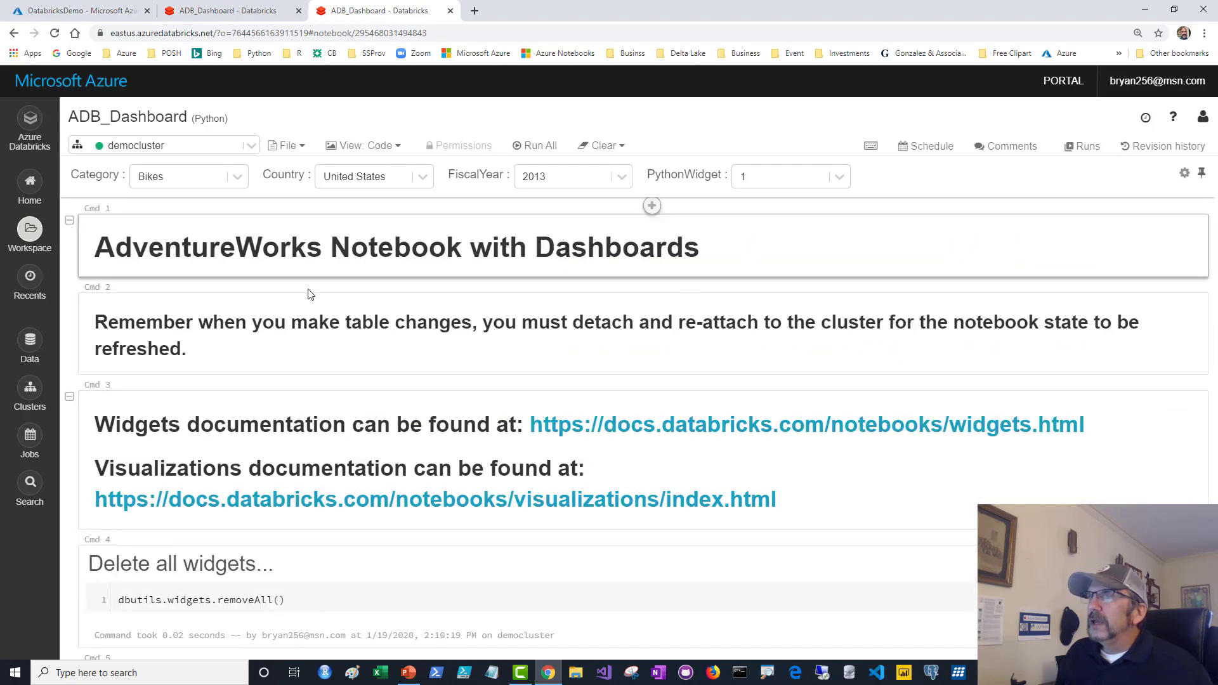
{"action": "scroll", "coordinate": [326, 383], "scroll_direction": "down", "scroll_amount": 4}
Run the Delete all widgets cell's removeAll() line, then bring PowerPoint back to the front.
{"action": "left_click", "coordinate": [310, 346]}
{"action": "left_click_drag", "start_coordinate": [114, 347], "coordinate": [304, 347]}
{"action": "left_click", "coordinate": [304, 346]}
{"action": "key", "text": "shift+Return"}
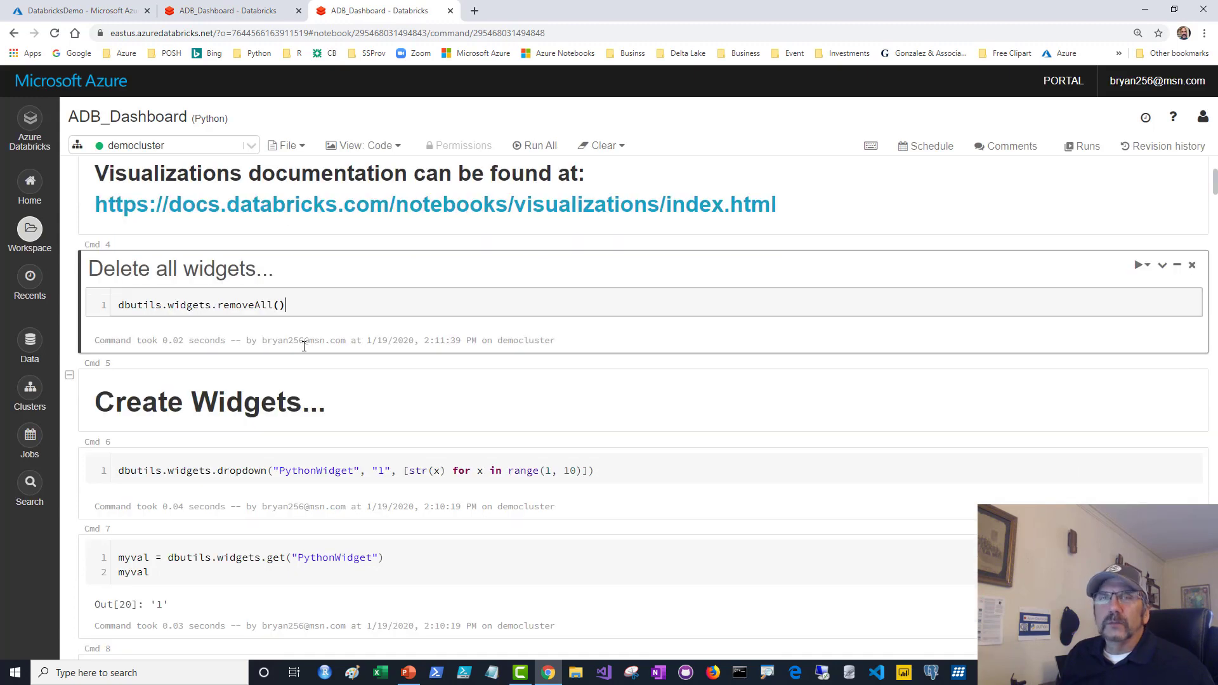
{"action": "scroll", "coordinate": [304, 347], "scroll_direction": "up", "scroll_amount": 3}
{"action": "scroll", "coordinate": [304, 349], "scroll_direction": "down", "scroll_amount": 3}
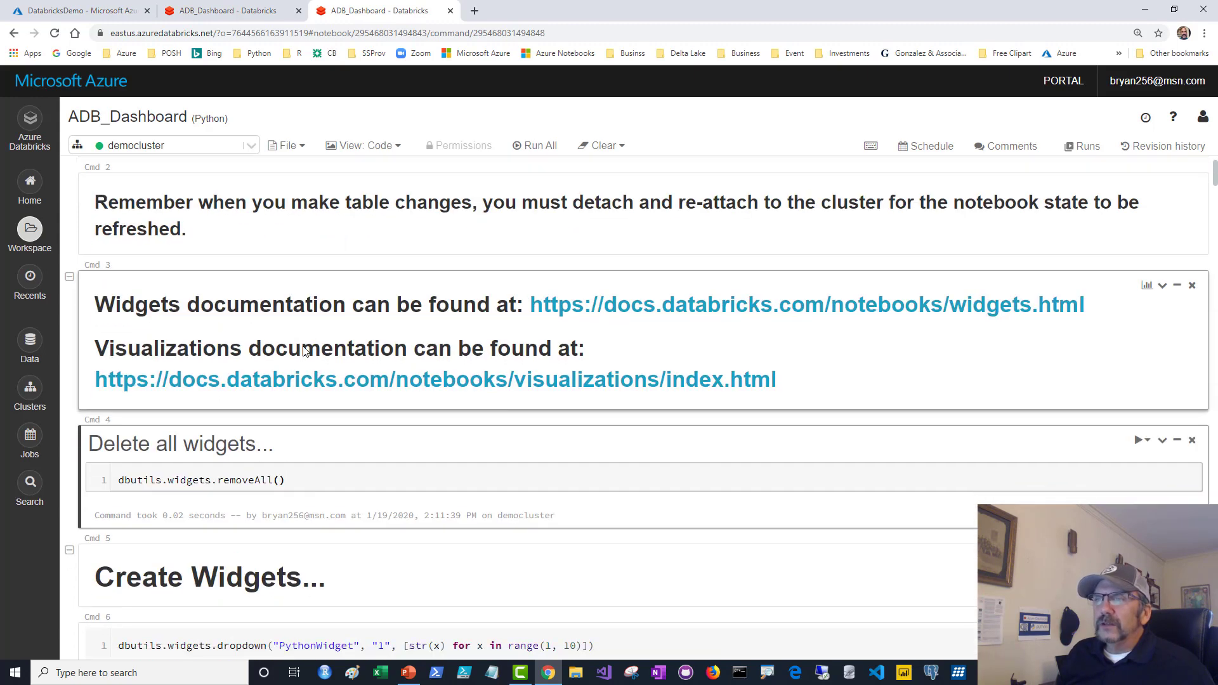
{"action": "left_click", "coordinate": [408, 672]}
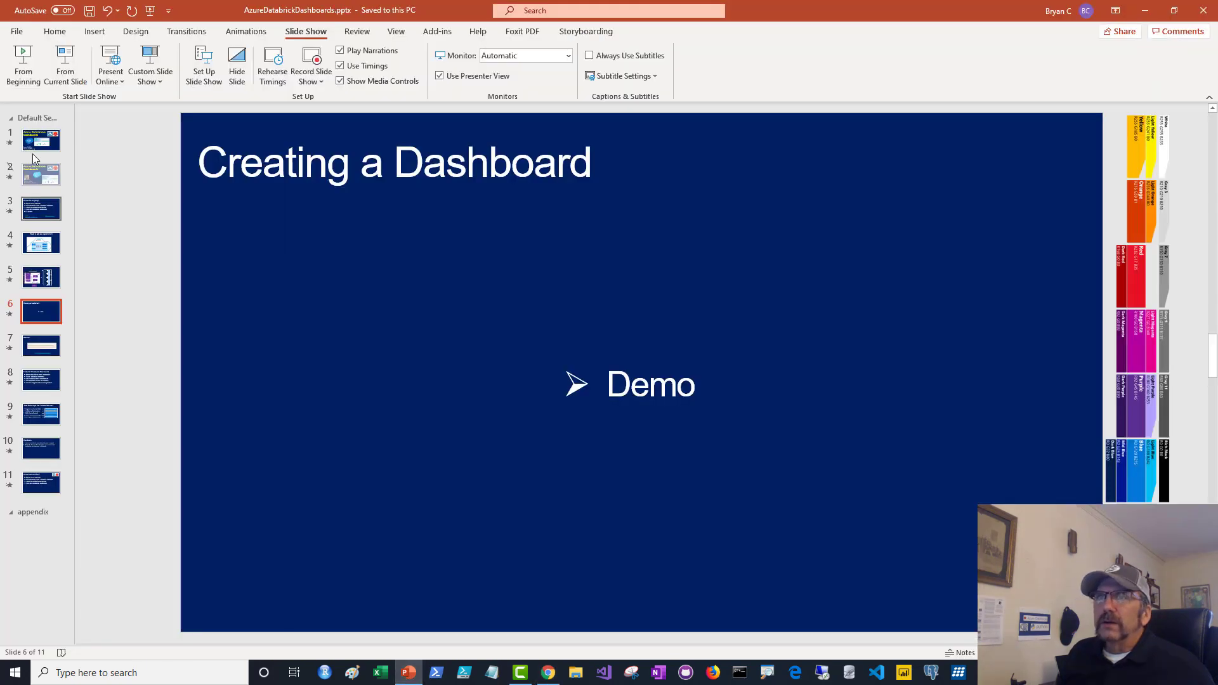
Present the deck from the Creating a Dashboard slide and advance to the Gotchas slide.
{"action": "left_click", "coordinate": [64, 70]}
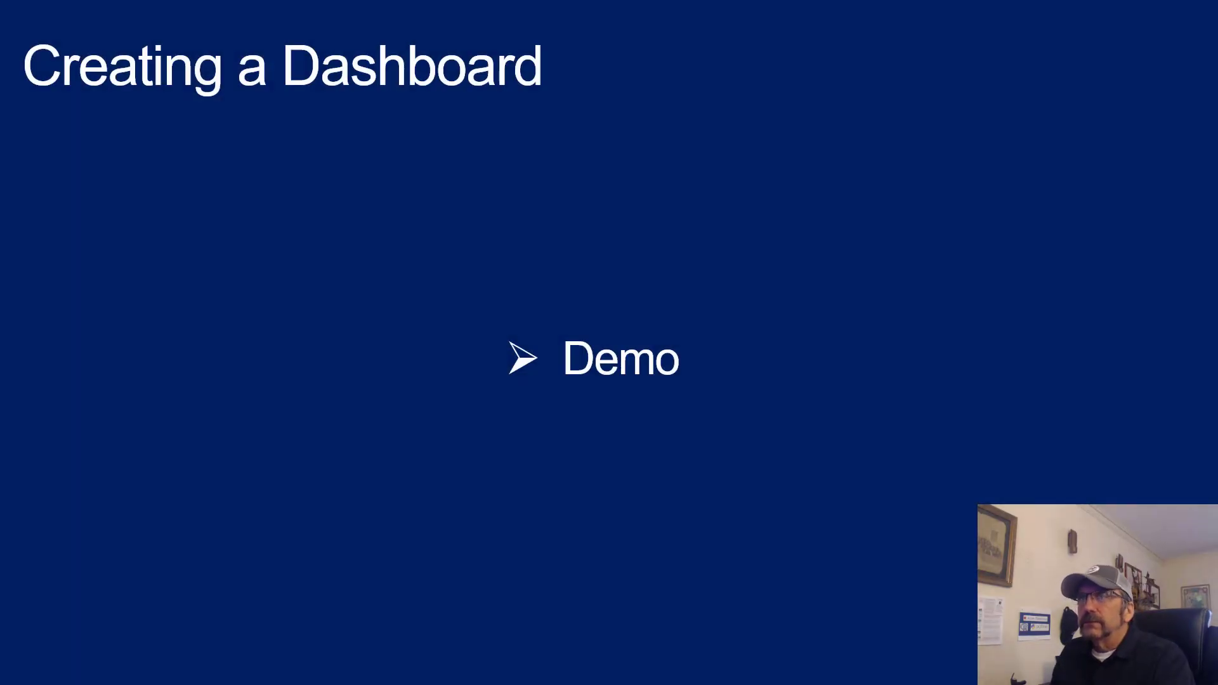
{"action": "key", "text": "Right"}
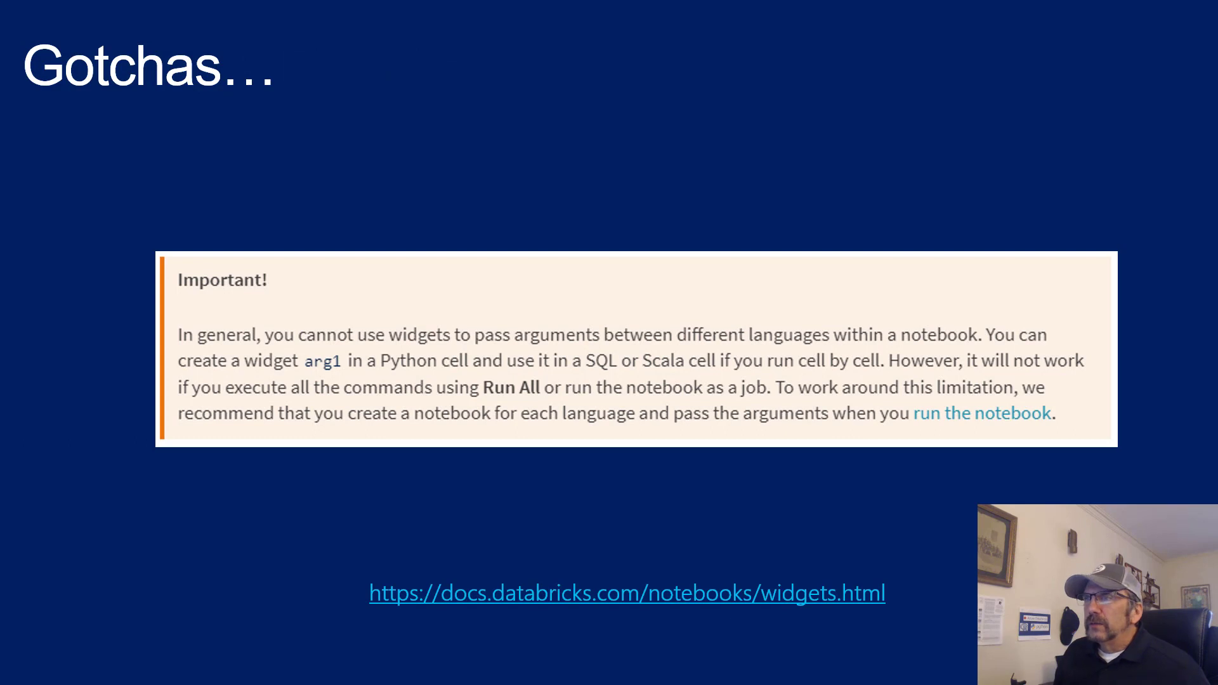